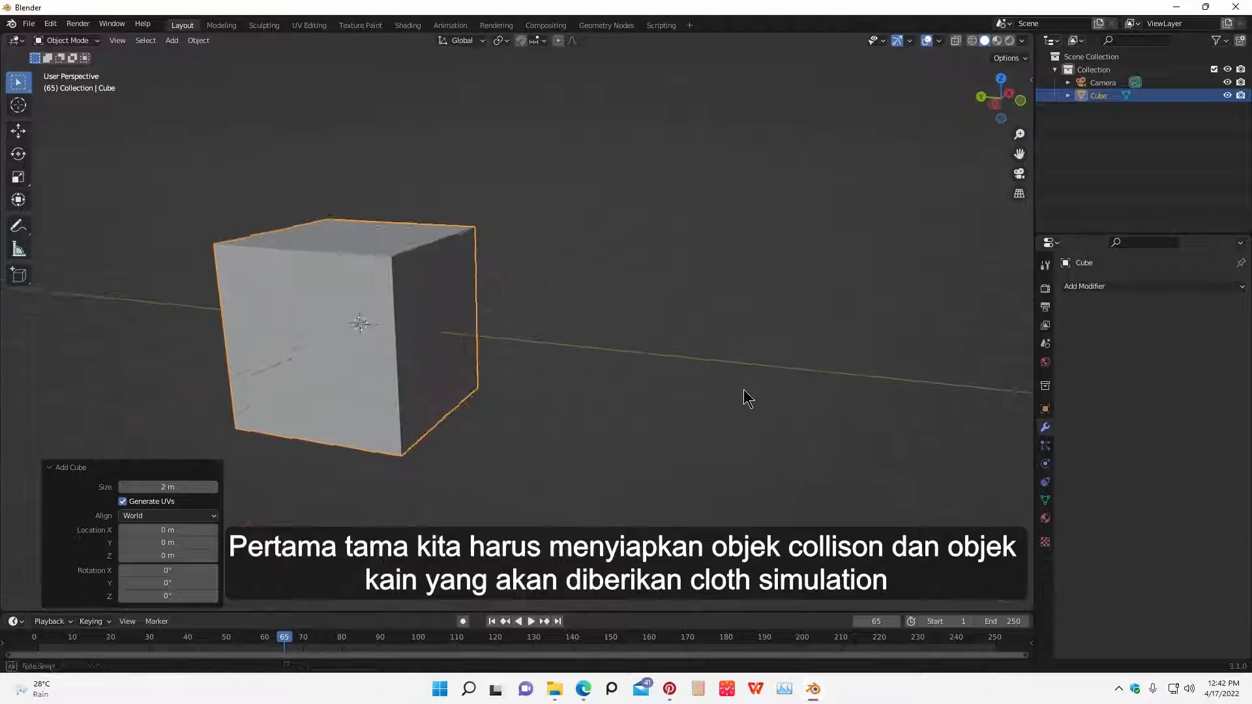
- Add a UV sphere and move it along the Y axis to stand clear beside the cube
{"action": "left_click", "coordinate": [780, 428]}
{"action": "key", "text": "shift+a"}
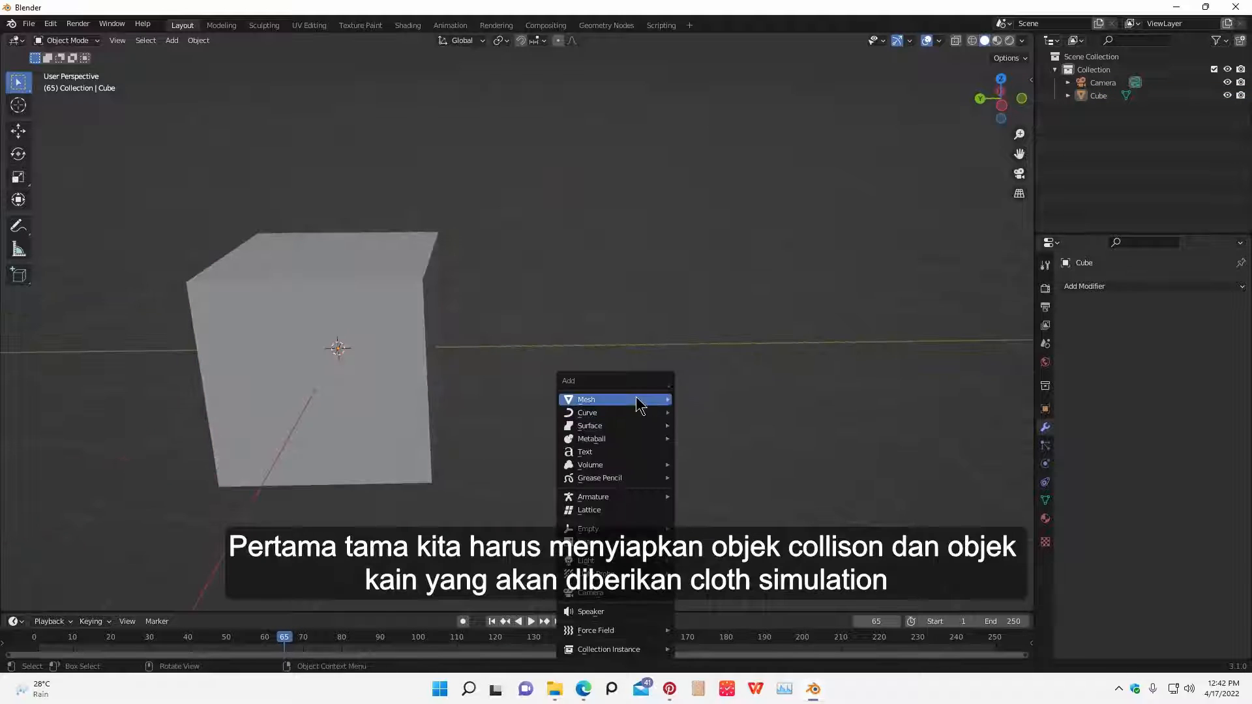
{"action": "mouse_move", "coordinate": [651, 407]}
{"action": "left_click", "coordinate": [711, 445]}
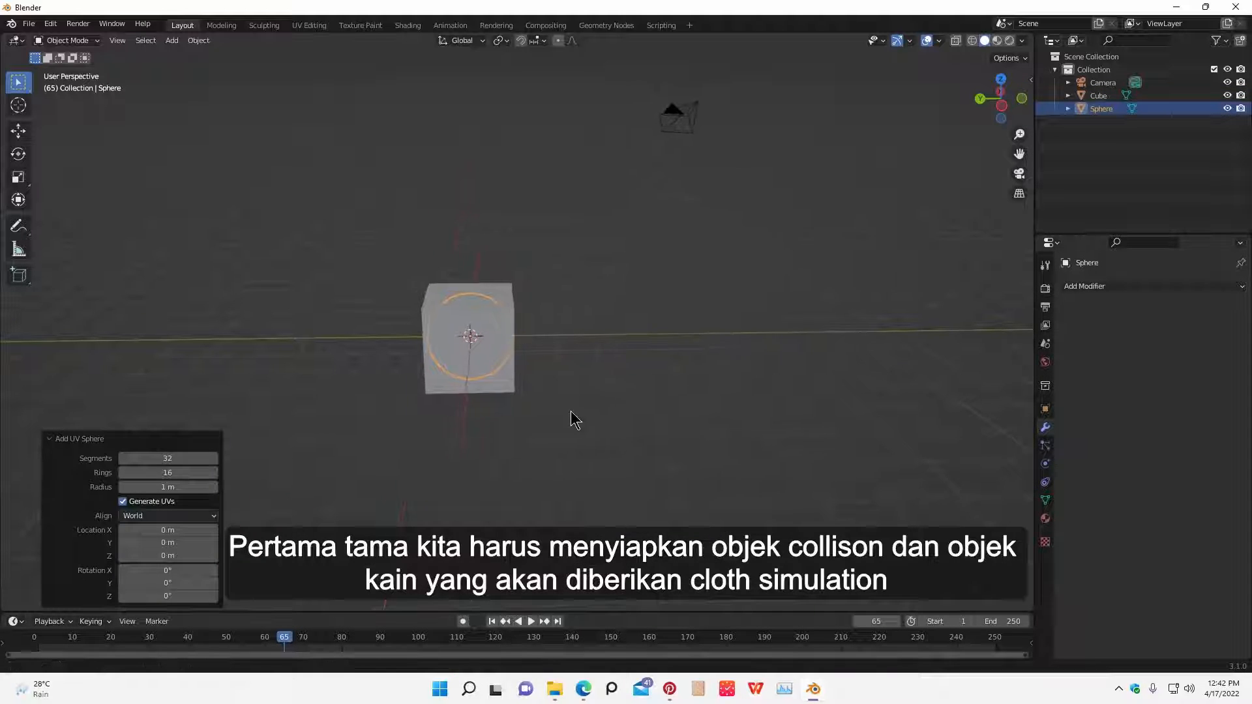
{"action": "key", "text": "g"}
{"action": "key", "text": "y"}
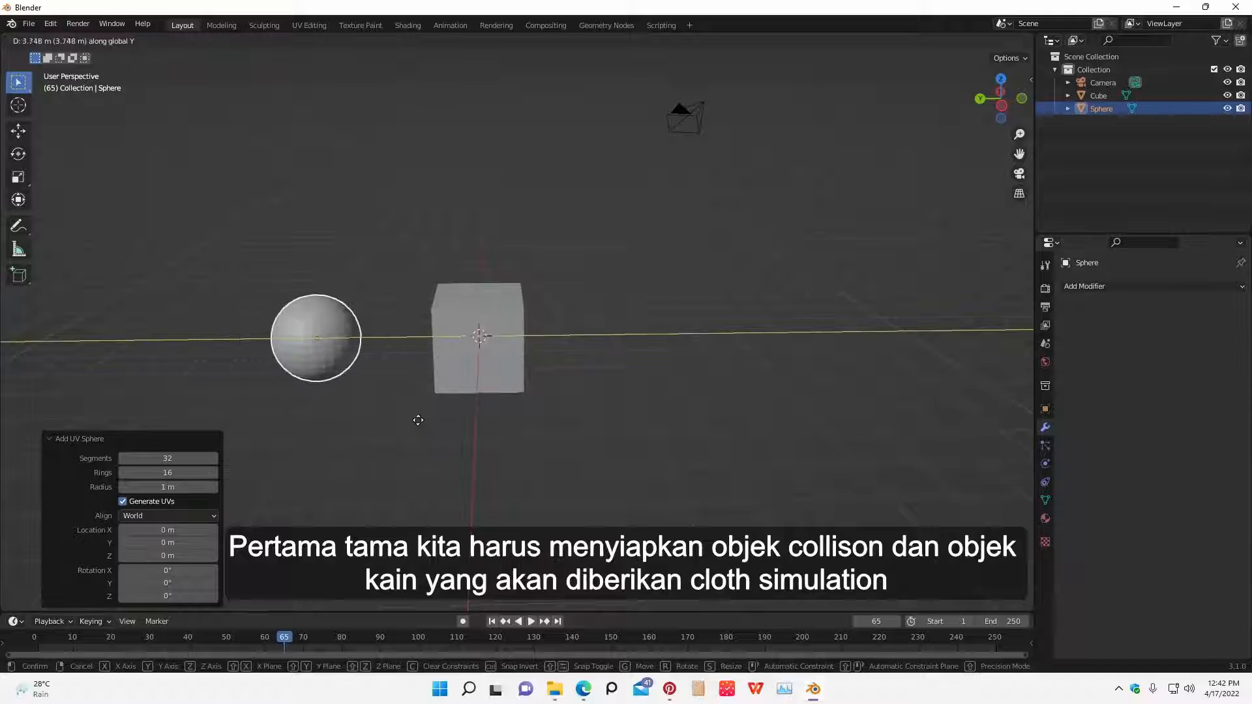
{"action": "left_click", "coordinate": [436, 431]}
{"action": "left_click", "coordinate": [436, 431]}
- Add a monkey mesh and move it about -4.4 m along the Y axis, opposite the sphere
{"action": "key", "text": "shift+a"}
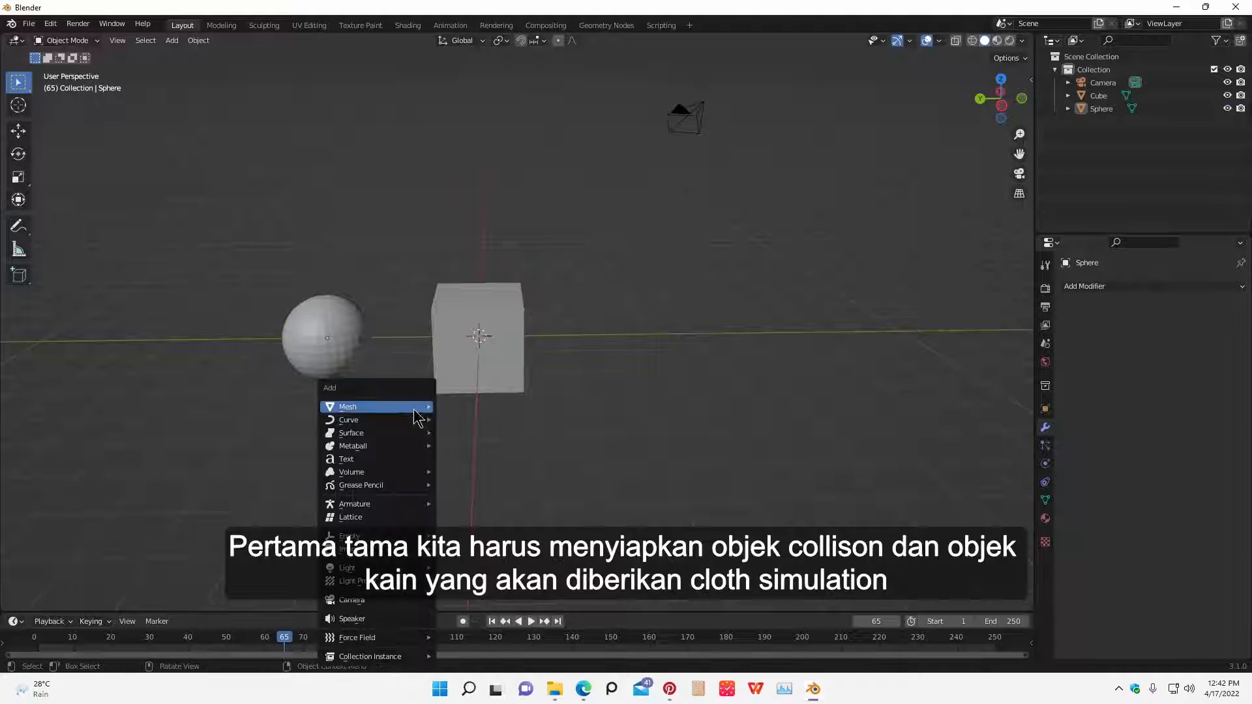
{"action": "mouse_move", "coordinate": [414, 418]}
{"action": "left_click", "coordinate": [485, 478]}
{"action": "key", "text": "g"}
{"action": "key", "text": "y"}
{"action": "left_click", "coordinate": [697, 438]}
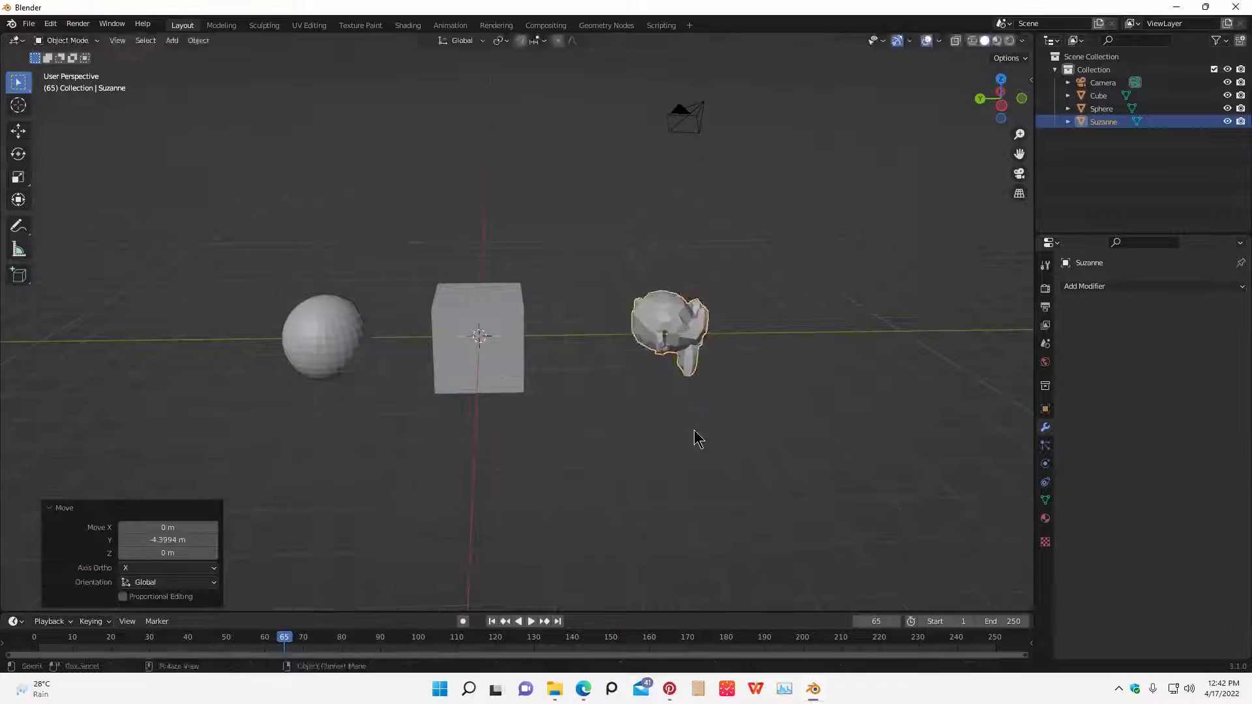
- Rotate the monkey head 90° and a further 180° about the Z axis so it faces the viewer
{"action": "key", "text": "r"}
{"action": "key", "text": "z"}
{"action": "key", "text": "9"}
{"action": "key", "text": "0"}
{"action": "key", "text": "Return"}
{"action": "key", "text": "r"}
{"action": "key", "text": "z"}
{"action": "key", "text": "1"}
{"action": "key", "text": "8"}
{"action": "key", "text": "0"}
{"action": "key", "text": "Return"}
{"action": "left_click", "coordinate": [697, 438]}
{"action": "scroll", "coordinate": [580, 366], "scroll_direction": "up", "scroll_amount": 1}
{"action": "middle_click_drag", "start_coordinate": [580, 366], "coordinate": [576, 346]}
- Add a plane, raise it along the Z axis above the cube and scale it up
{"action": "key", "text": "shift+a"}
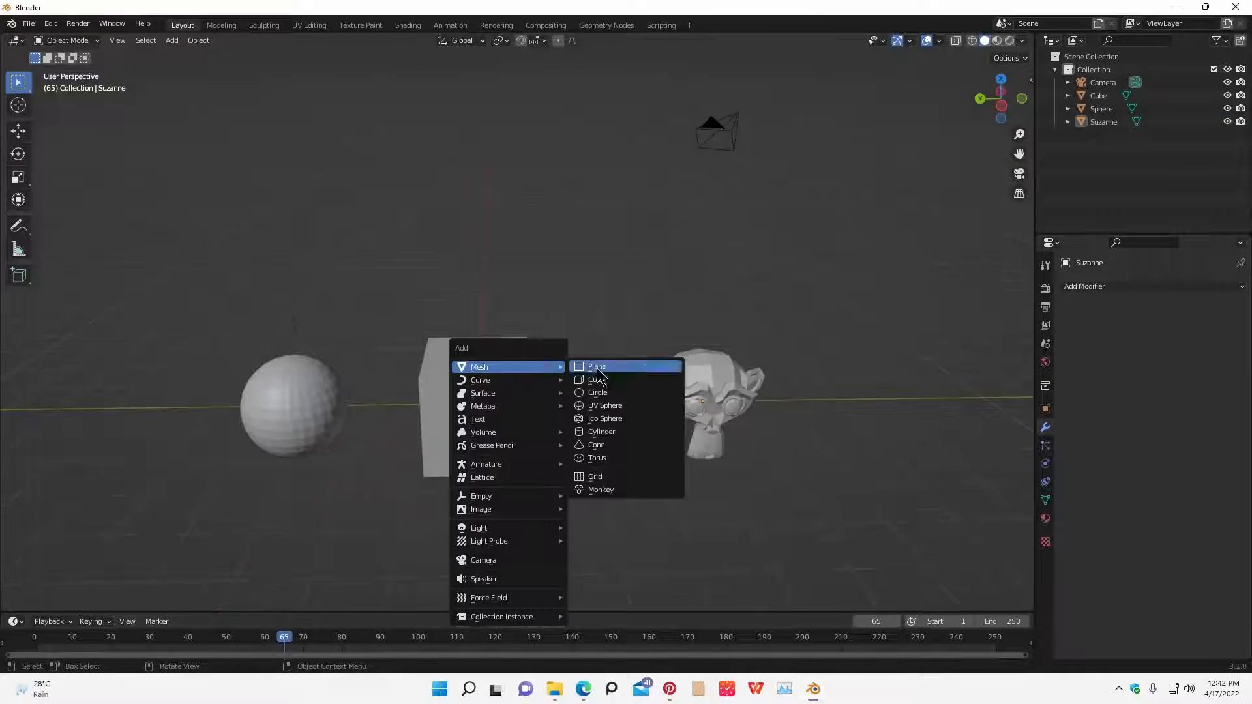
{"action": "left_click", "coordinate": [598, 367]}
{"action": "key", "text": "g"}
{"action": "key", "text": "z"}
{"action": "left_click", "coordinate": [619, 352]}
{"action": "key", "text": "s"}
{"action": "left_click", "coordinate": [682, 362]}
- Move the sphere and the monkey head farther away from the cube along the Y axis
{"action": "left_click", "coordinate": [389, 375]}
{"action": "key", "text": "g"}
{"action": "key", "text": "x"}
{"action": "key", "text": "y"}
{"action": "left_click", "coordinate": [271, 378]}
{"action": "left_click", "coordinate": [621, 369]}
{"action": "key", "text": "g"}
{"action": "key", "text": "y"}
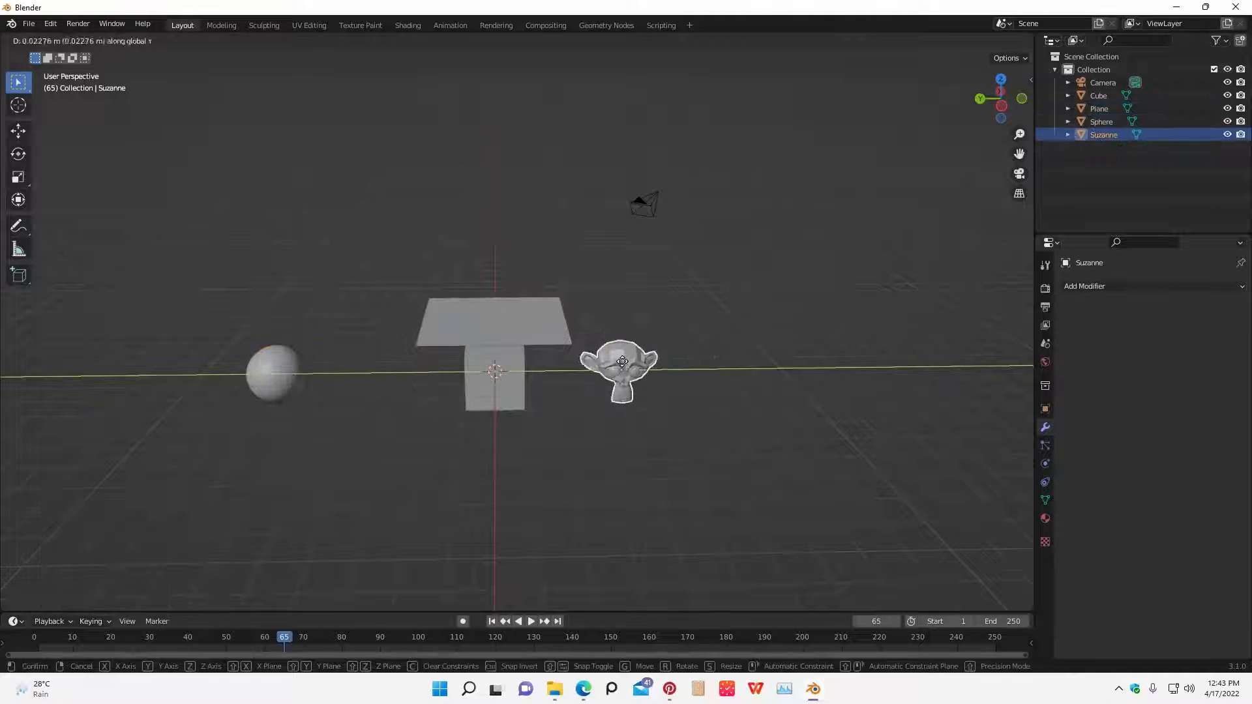
{"action": "left_click", "coordinate": [741, 374]}
- With the timeline at frame 0, scale the plane by 1.65 and raise it slightly higher above the cube
{"action": "middle_click_drag", "start_coordinate": [606, 352], "coordinate": [610, 386]}
{"action": "left_click", "coordinate": [35, 636]}
{"action": "left_click", "coordinate": [556, 298]}
{"action": "key", "text": "s"}
{"action": "left_click", "coordinate": [630, 308]}
{"action": "key", "text": "g"}
{"action": "key", "text": "z"}
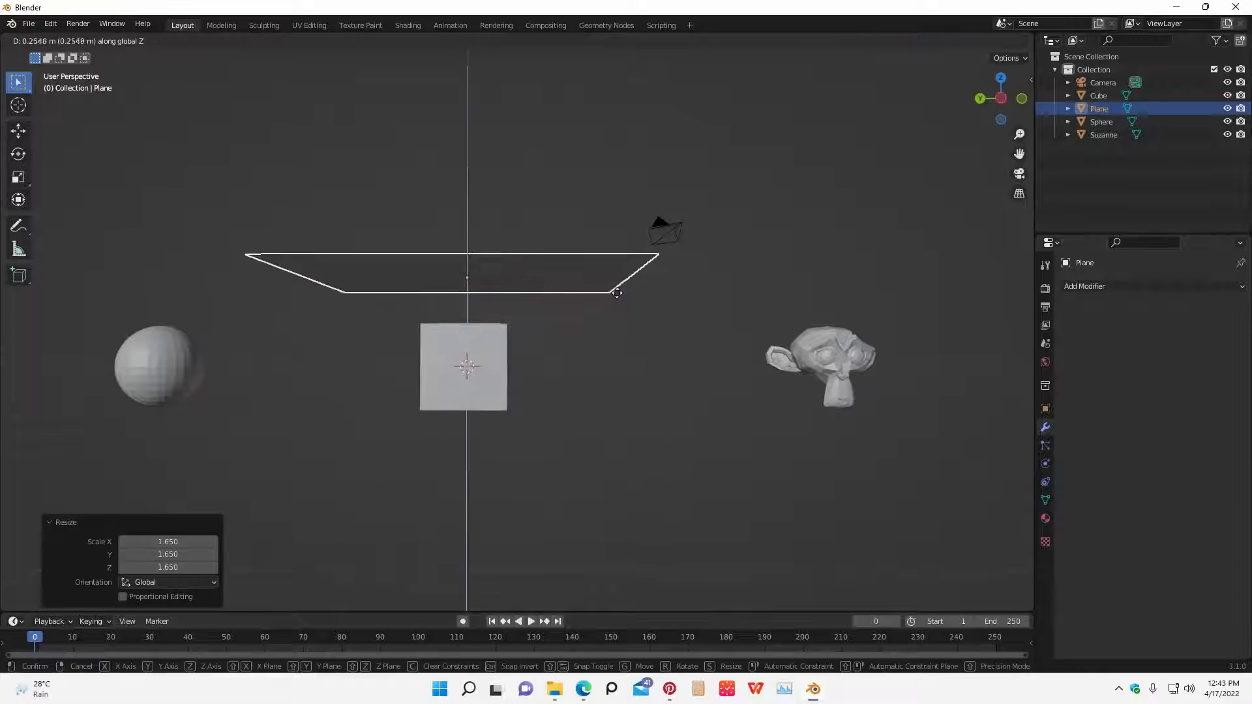
{"action": "left_click", "coordinate": [639, 287]}
{"action": "scroll", "coordinate": [670, 307], "scroll_direction": "down", "scroll_amount": 1}
{"action": "middle_click_drag", "start_coordinate": [670, 307], "coordinate": [671, 351]}
- Examine the plane's placement over the cube, sphere and monkey head from several angles
{"action": "left_click", "coordinate": [671, 421]}
{"action": "middle_click_drag", "start_coordinate": [672, 421], "coordinate": [653, 371]}
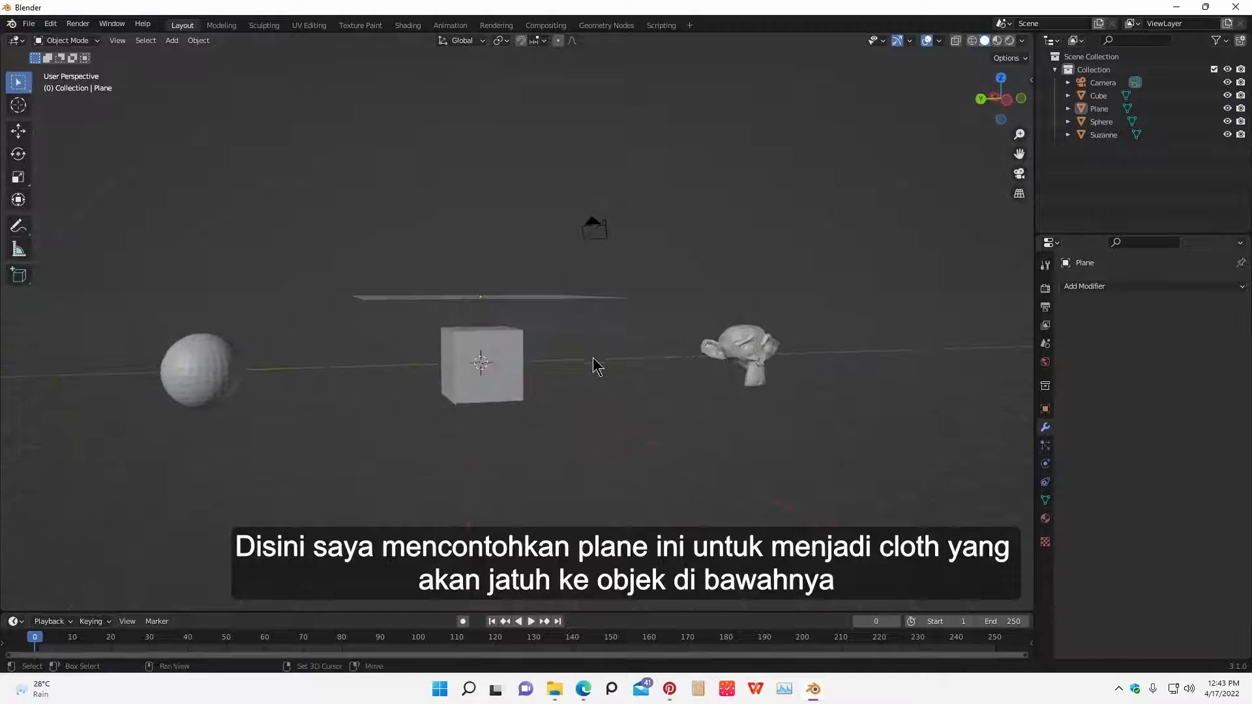
{"action": "middle_click_drag", "start_coordinate": [582, 339], "coordinate": [655, 445], "text": "shift"}
{"action": "left_click", "coordinate": [578, 341]}
{"action": "middle_click_drag", "start_coordinate": [784, 510], "coordinate": [517, 419]}
{"action": "left_click", "coordinate": [517, 420]}
{"action": "middle_click_drag", "start_coordinate": [643, 433], "coordinate": [905, 525]}
{"action": "left_click", "coordinate": [502, 366]}
{"action": "left_click", "coordinate": [609, 274]}
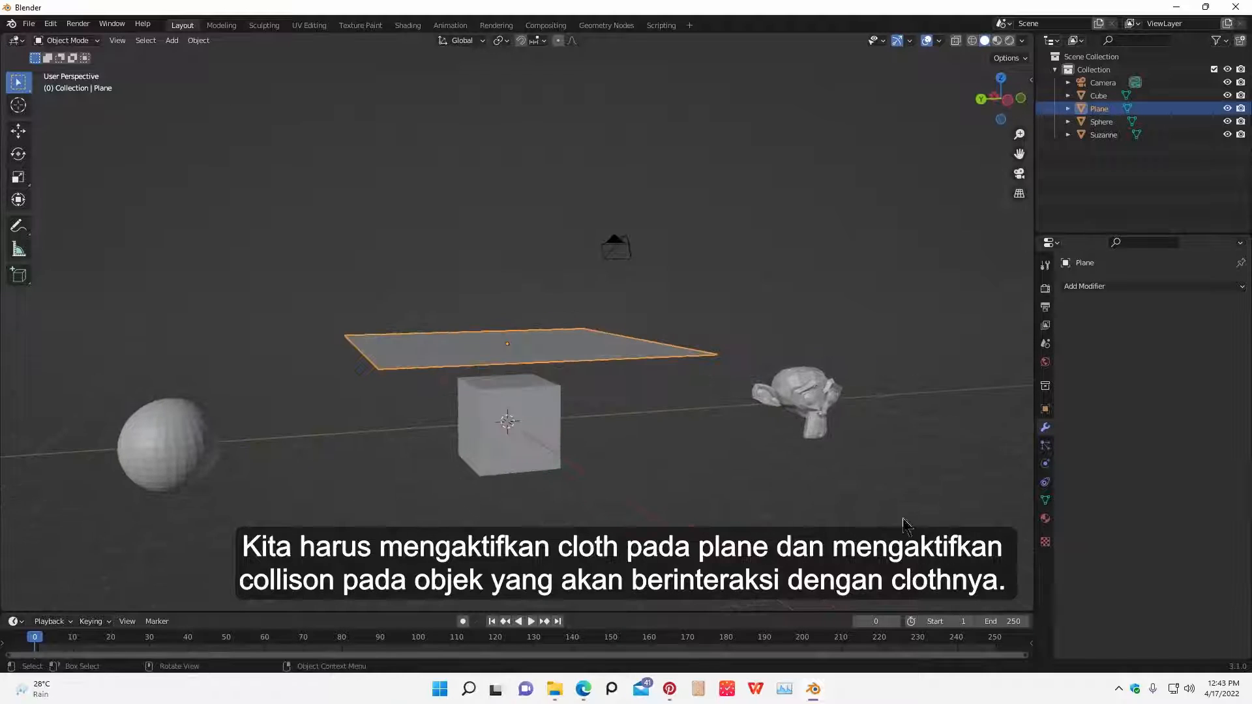
- Enable Collision physics on the cube and turn off its Single Sided option
{"action": "middle_click_drag", "start_coordinate": [484, 361], "coordinate": [619, 477]}
{"action": "left_click", "coordinate": [508, 407]}
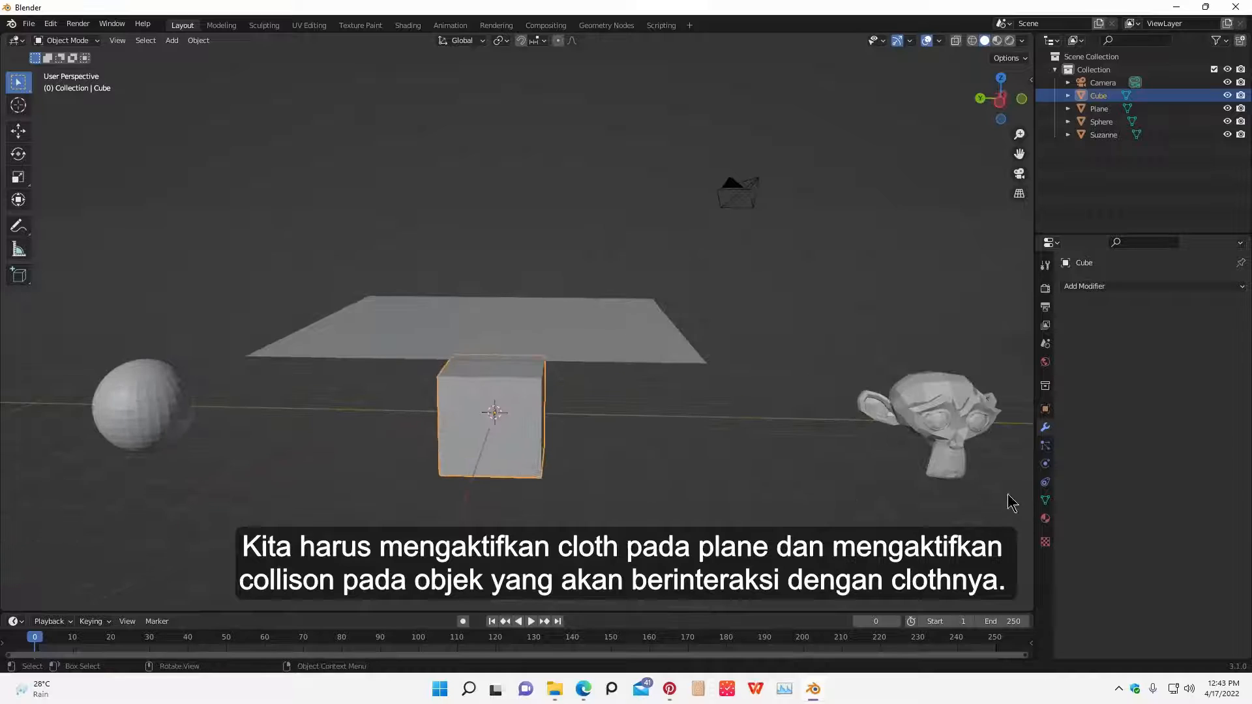
{"action": "left_click", "coordinate": [1045, 464]}
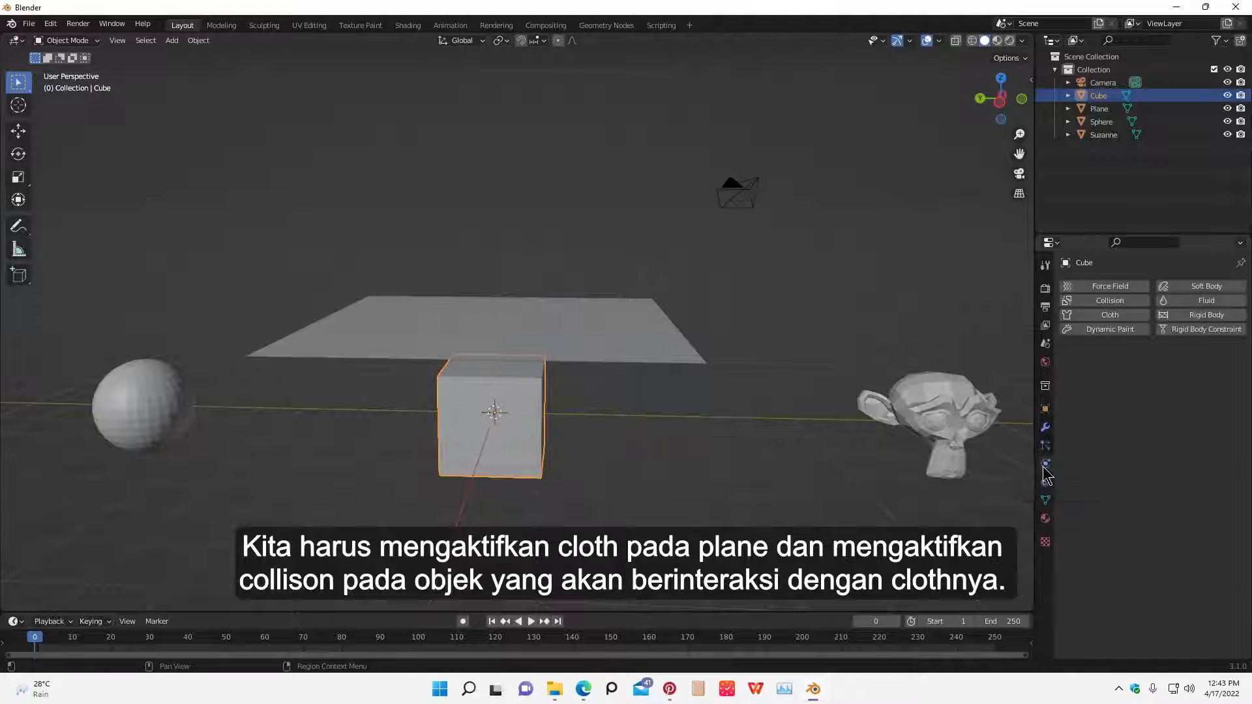
{"action": "left_click", "coordinate": [1108, 300]}
{"action": "middle_click_drag", "start_coordinate": [652, 517], "coordinate": [739, 516], "text": "shift"}
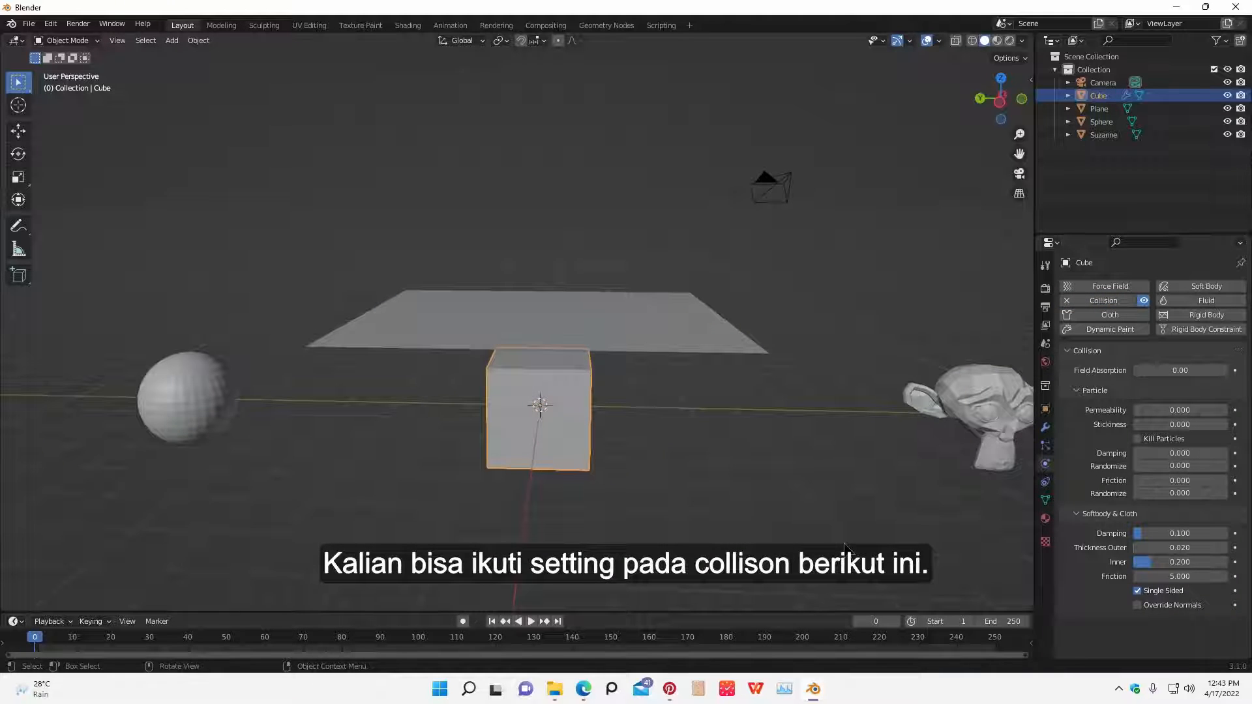
{"action": "left_click", "coordinate": [1137, 591]}
{"action": "scroll", "coordinate": [791, 565], "scroll_direction": "down", "scroll_amount": 4}
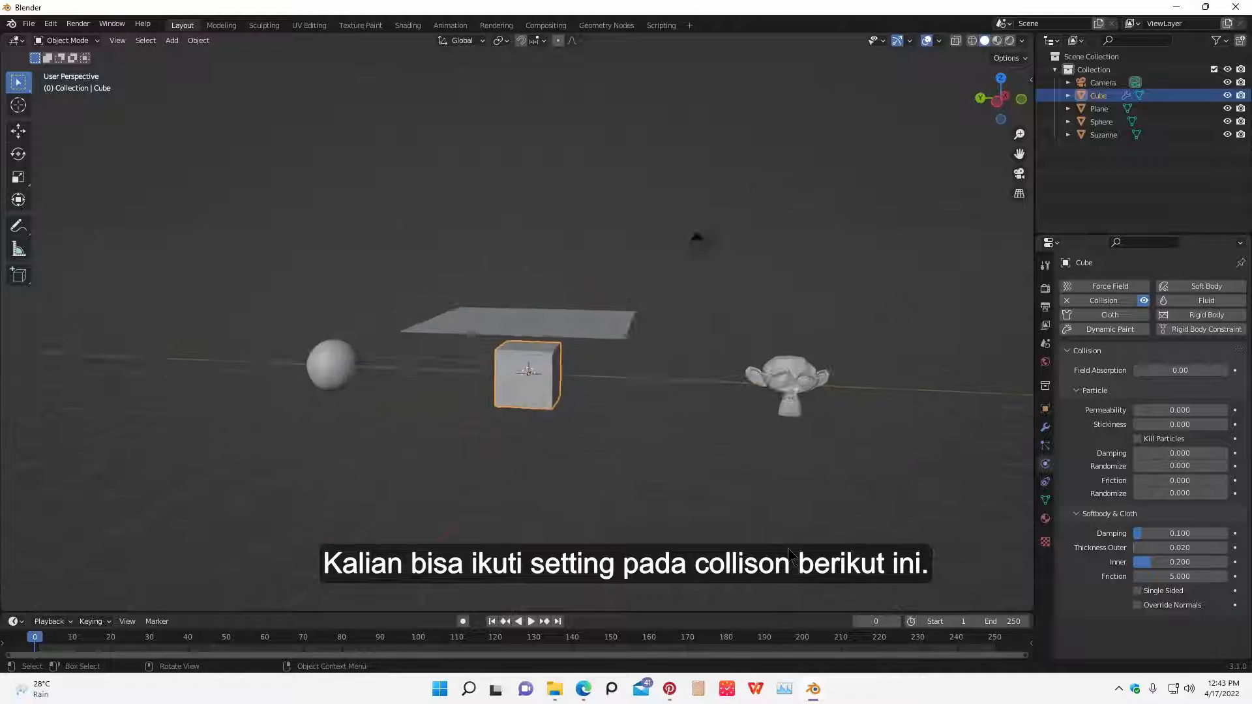
{"action": "left_click_drag", "start_coordinate": [729, 517], "coordinate": [671, 534], "text": "shift"}
{"action": "middle_click_drag", "start_coordinate": [672, 533], "coordinate": [645, 546], "text": "shift"}
{"action": "left_click", "coordinate": [484, 477]}
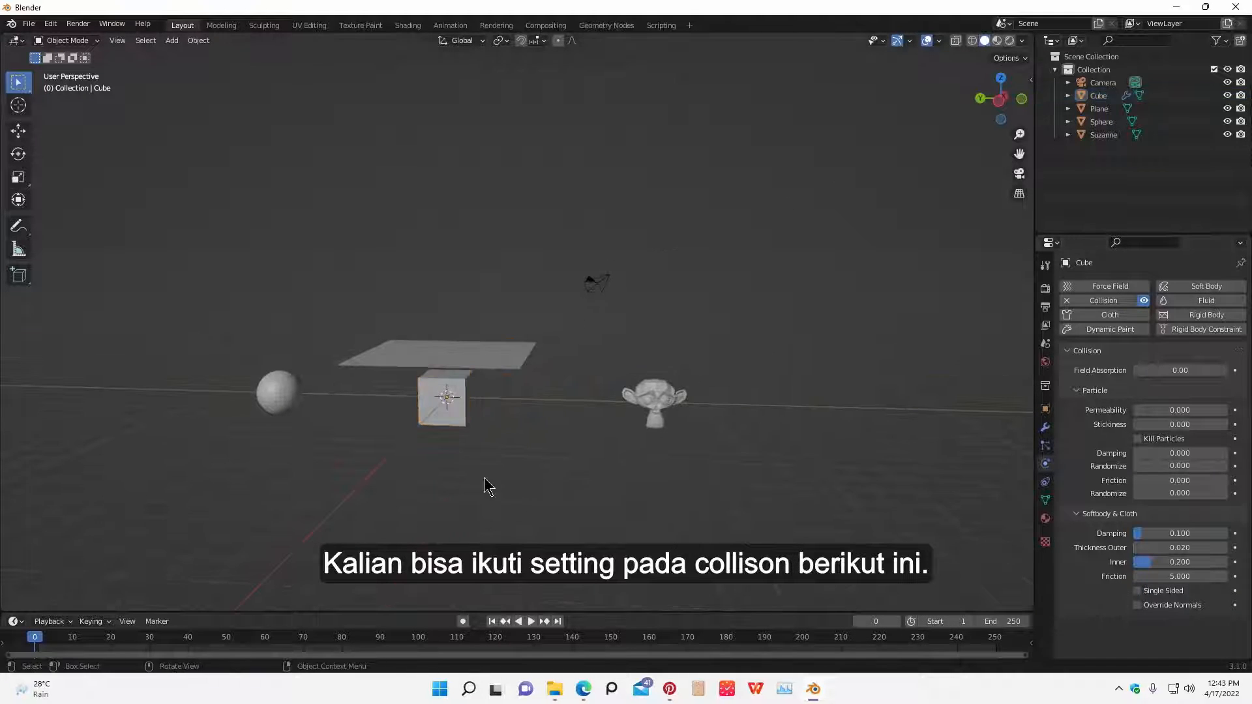
{"action": "middle_click_drag", "start_coordinate": [484, 478], "coordinate": [525, 471]}
{"action": "left_click", "coordinate": [525, 359]}
{"action": "middle_click_drag", "start_coordinate": [596, 424], "coordinate": [556, 425]}
{"action": "scroll", "coordinate": [558, 430], "scroll_direction": "up", "scroll_amount": 3}
{"action": "scroll", "coordinate": [562, 438], "scroll_direction": "down", "scroll_amount": 2}
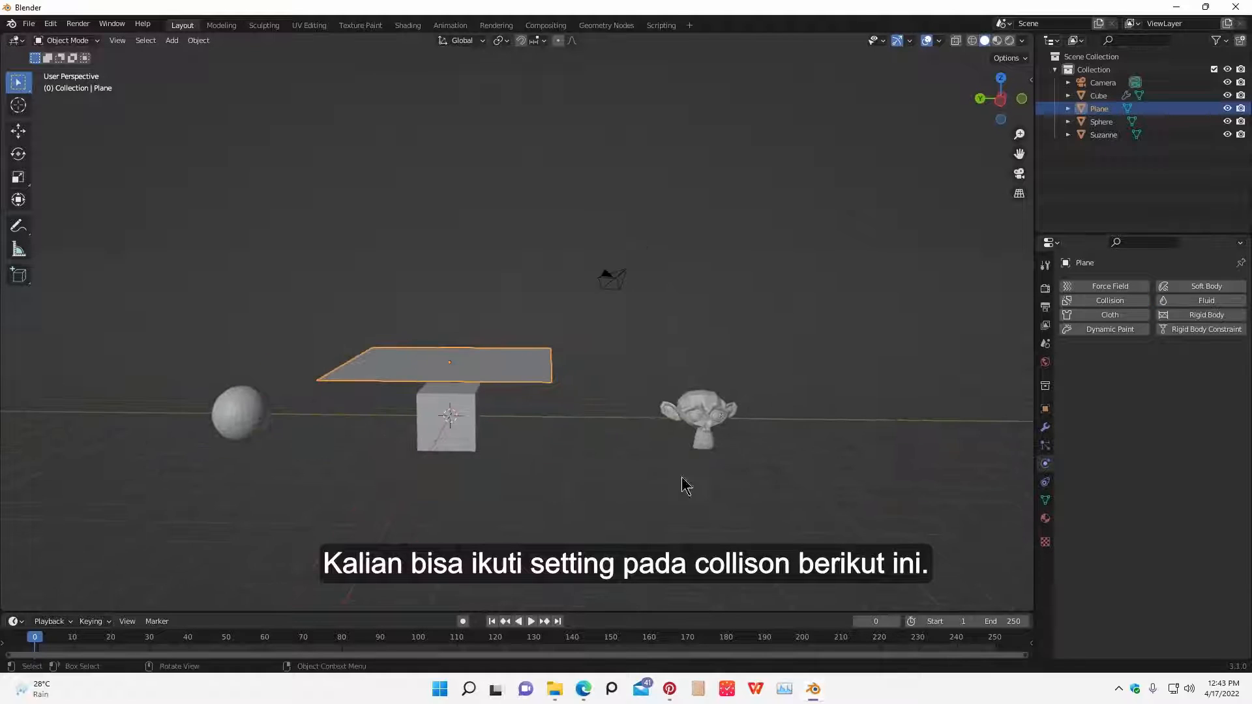
- Enable Collision physics on the monkey head and turn off its Single Sided option
{"action": "left_click", "coordinate": [709, 408]}
{"action": "left_click", "coordinate": [1102, 301]}
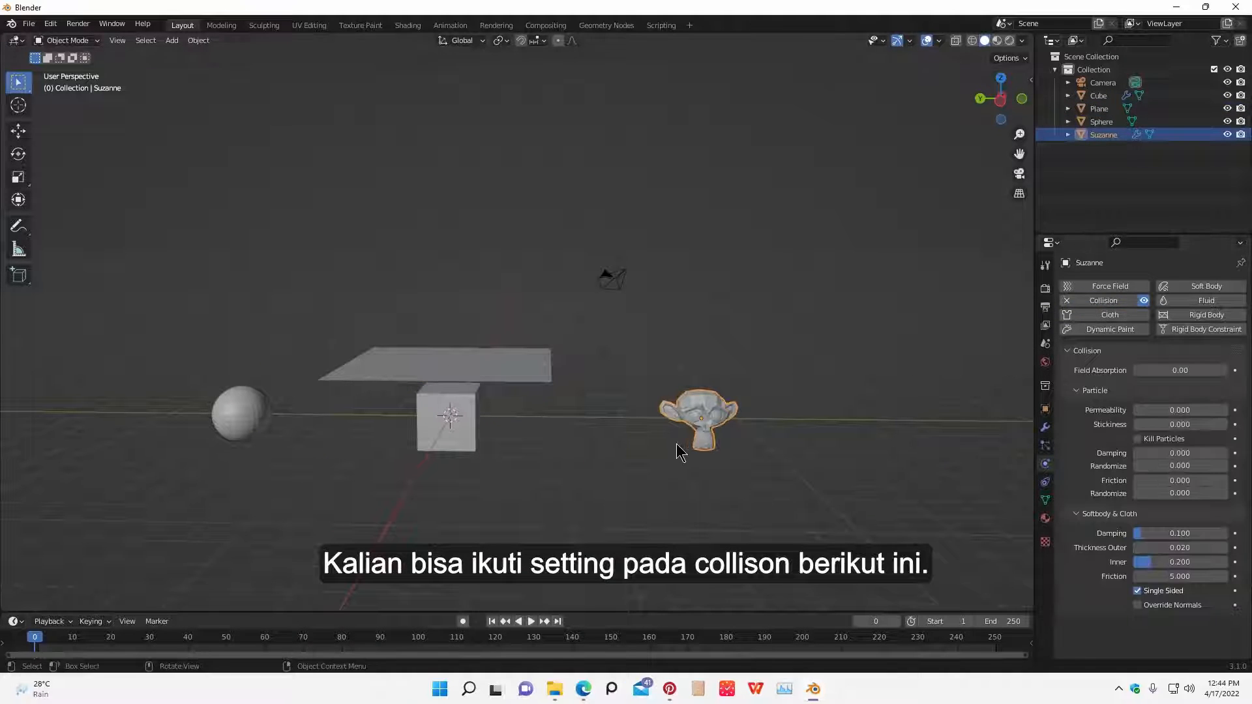
{"action": "middle_click_drag", "start_coordinate": [952, 515], "coordinate": [983, 522]}
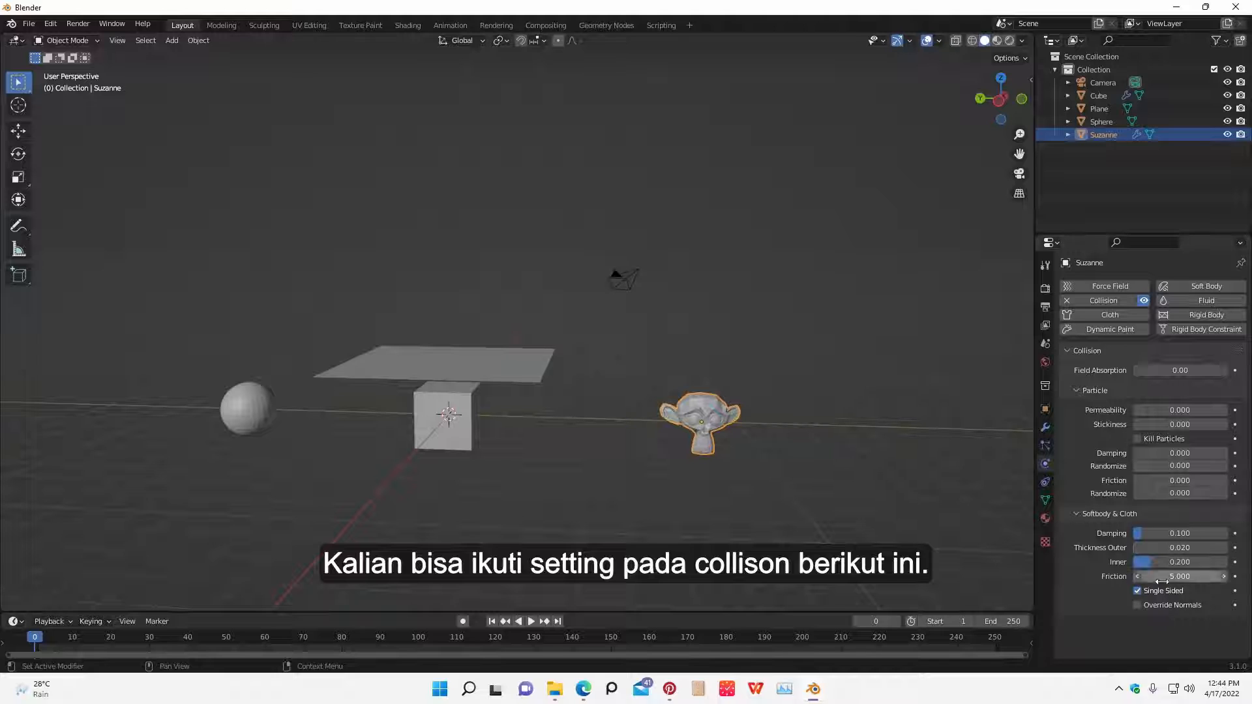
{"action": "middle_click_drag", "start_coordinate": [652, 469], "coordinate": [775, 480], "text": "shift"}
{"action": "left_click", "coordinate": [362, 425]}
{"action": "left_click", "coordinate": [1103, 315]}
{"action": "scroll", "coordinate": [1090, 642], "scroll_direction": "down", "scroll_amount": 15}
{"action": "scroll", "coordinate": [1144, 391], "scroll_direction": "up", "scroll_amount": 15}
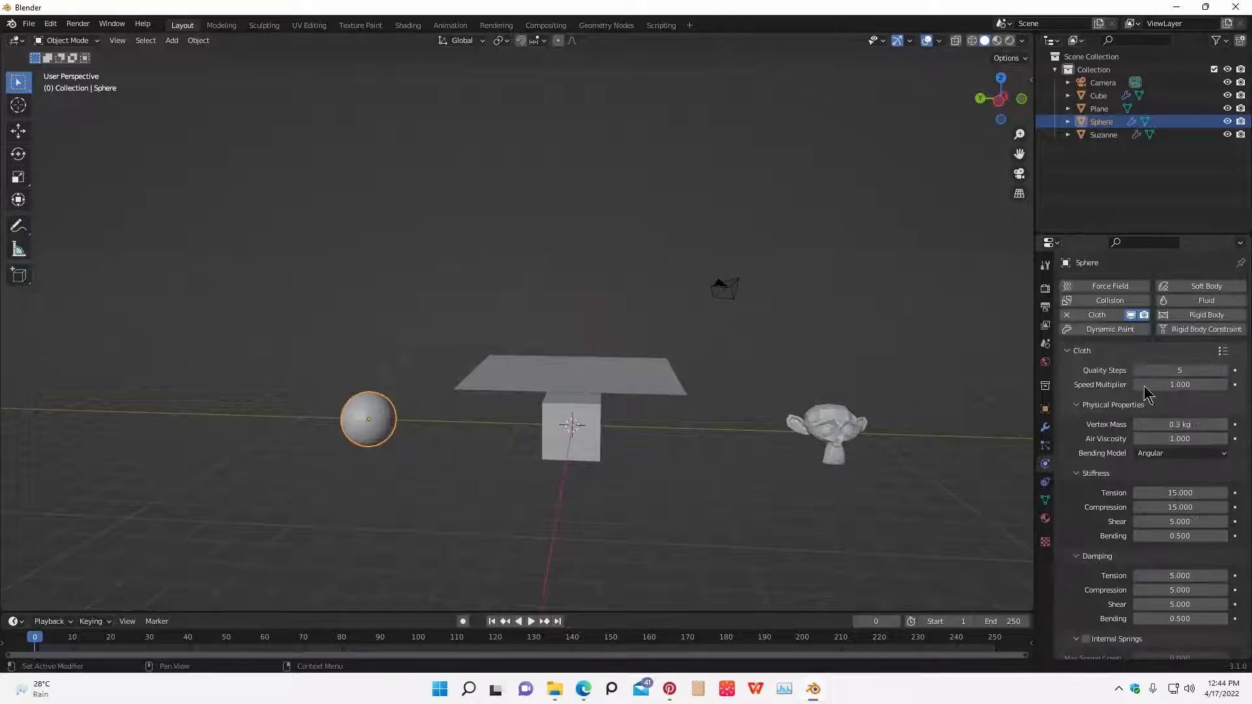
{"action": "left_click", "coordinate": [1104, 316]}
- Enable Collision physics on the sphere and check the collision settings of the sphere and monkey head
{"action": "left_click", "coordinate": [1110, 301]}
{"action": "middle_click_drag", "start_coordinate": [652, 485], "coordinate": [666, 479]}
{"action": "left_click", "coordinate": [376, 433]}
{"action": "left_click", "coordinate": [862, 435]}
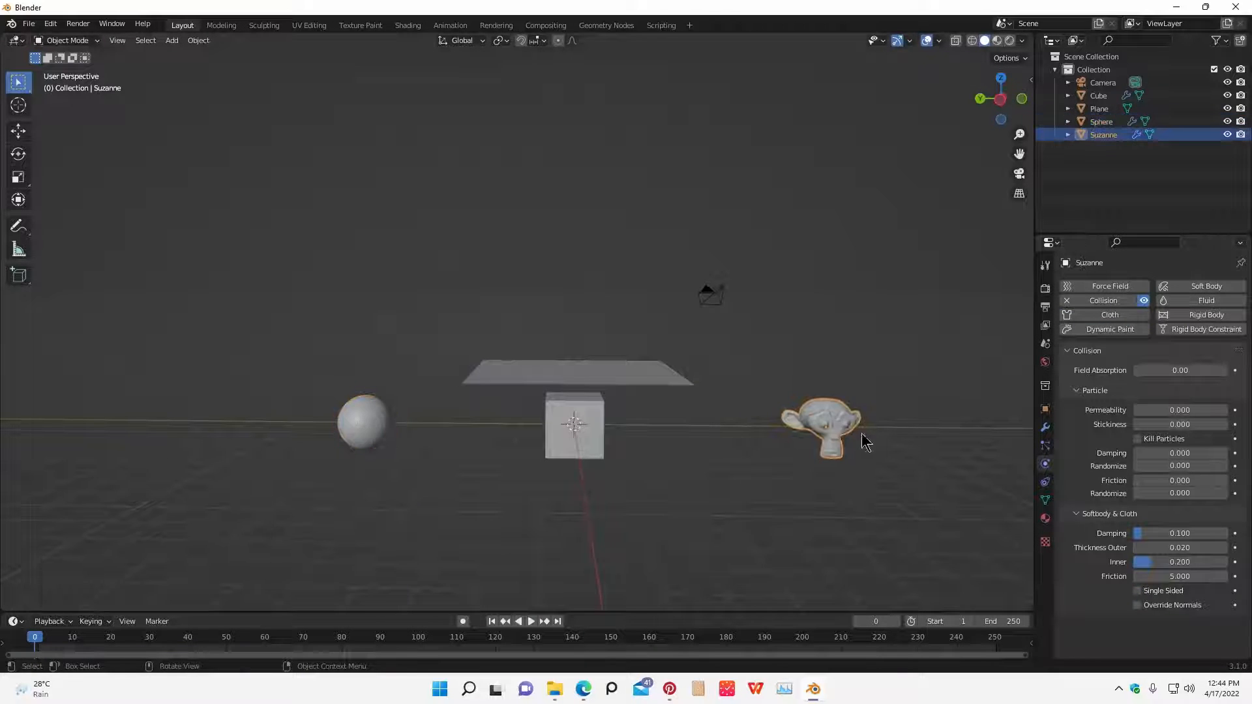
- Select the plane hovering above the cube
{"action": "left_click", "coordinate": [654, 380]}
{"action": "scroll", "coordinate": [658, 407], "scroll_direction": "up", "scroll_amount": 1}
{"action": "left_click", "coordinate": [659, 417]}
{"action": "middle_click_drag", "start_coordinate": [658, 434], "coordinate": [684, 454]}
{"action": "left_click", "coordinate": [699, 382]}
{"action": "left_click", "coordinate": [730, 477]}
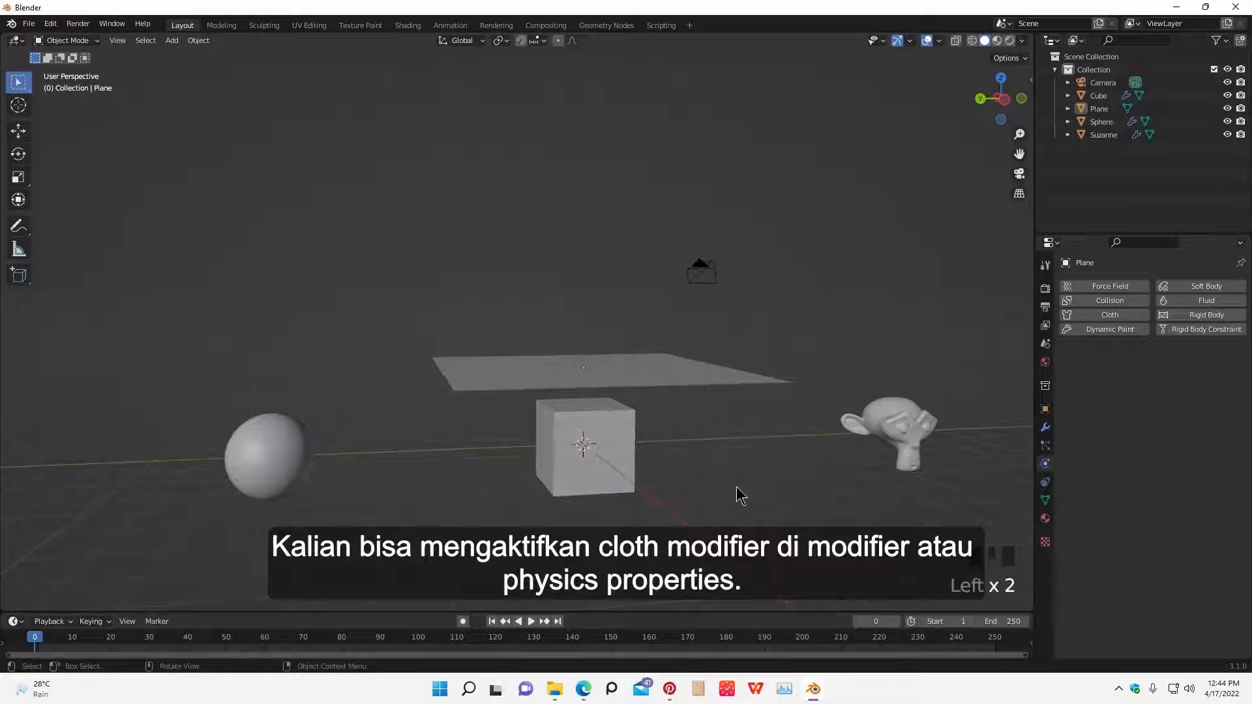
{"action": "middle_click_drag", "start_coordinate": [739, 495], "coordinate": [749, 498]}
{"action": "left_click", "coordinate": [662, 399]}
{"action": "middle_click_drag", "start_coordinate": [672, 391], "coordinate": [706, 403]}
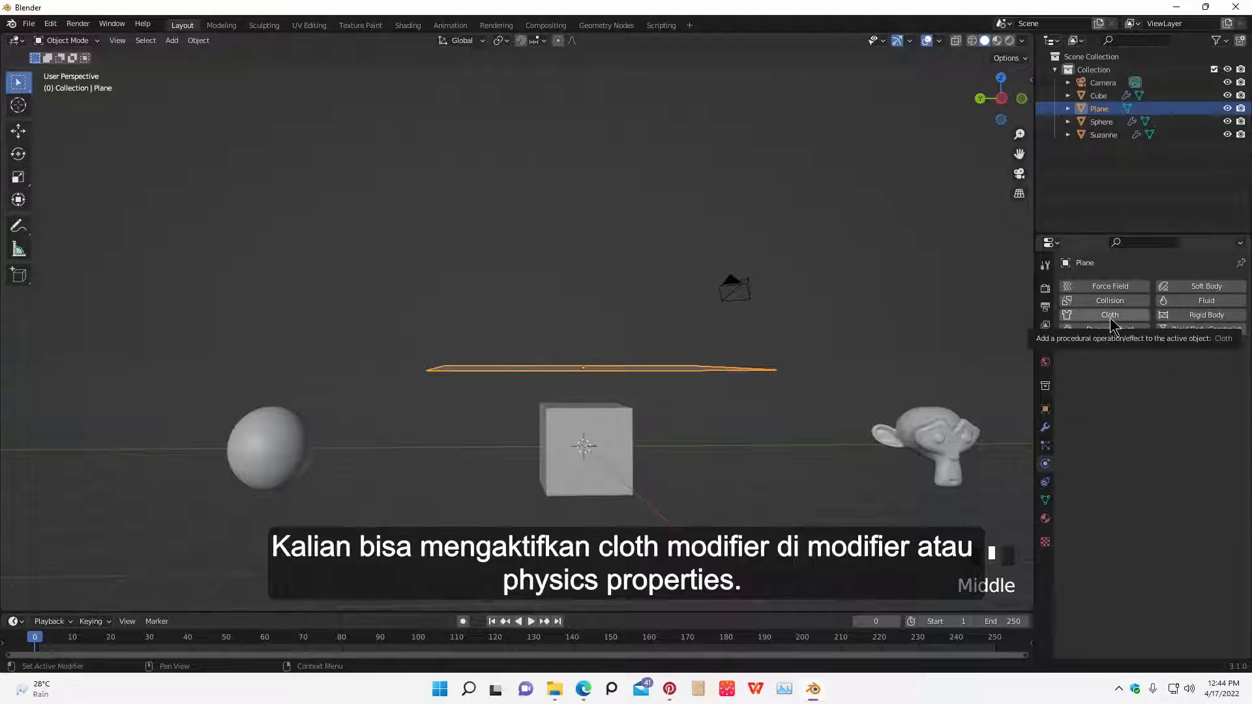
{"action": "left_click", "coordinate": [1046, 426]}
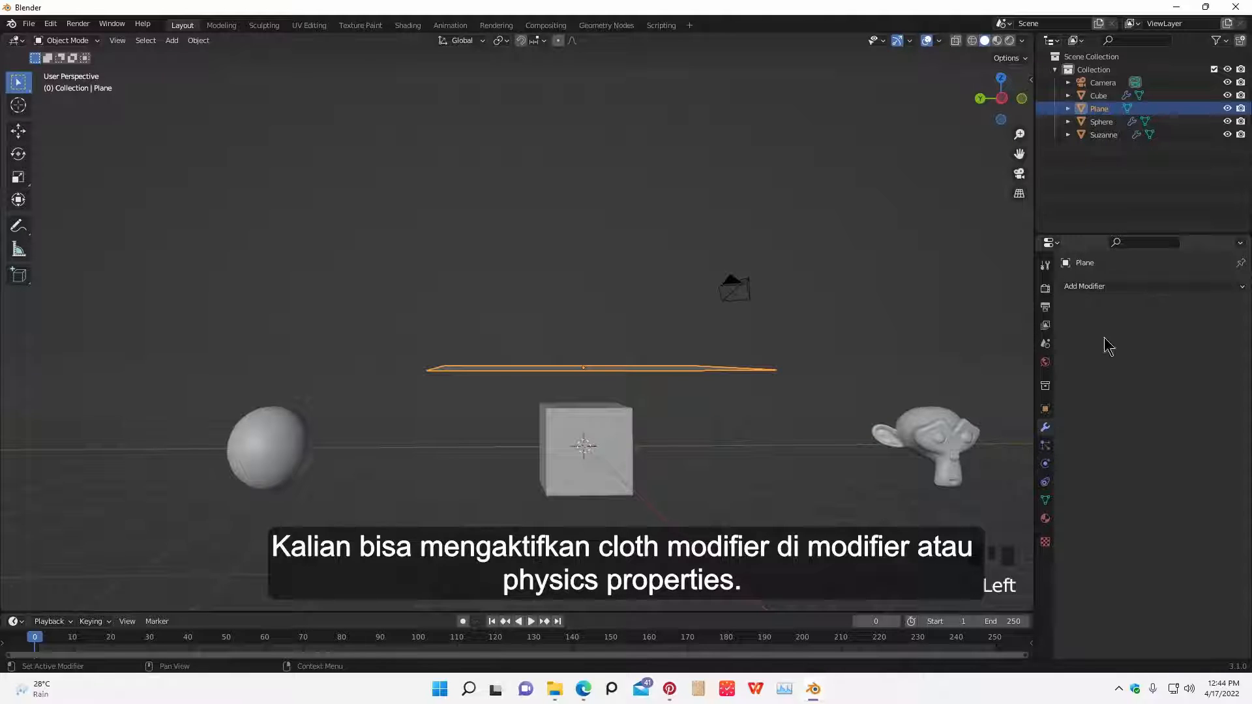
{"action": "left_click", "coordinate": [1139, 288]}
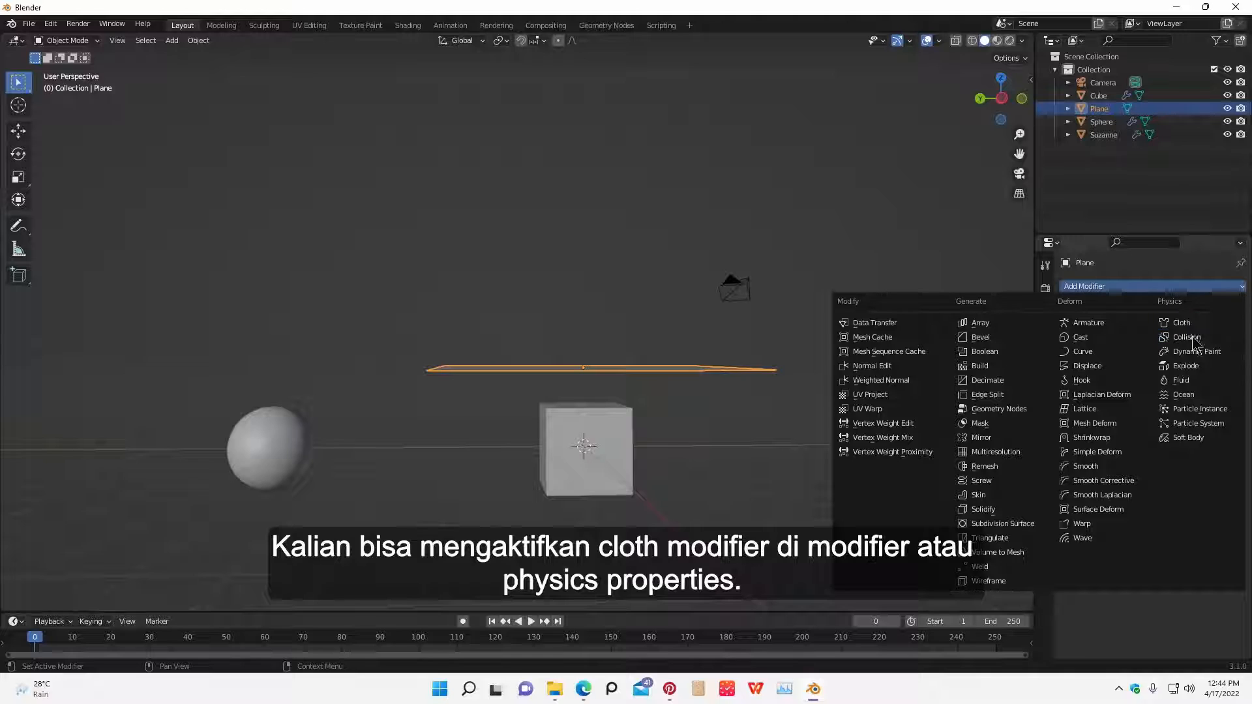
{"action": "left_click", "coordinate": [1153, 627]}
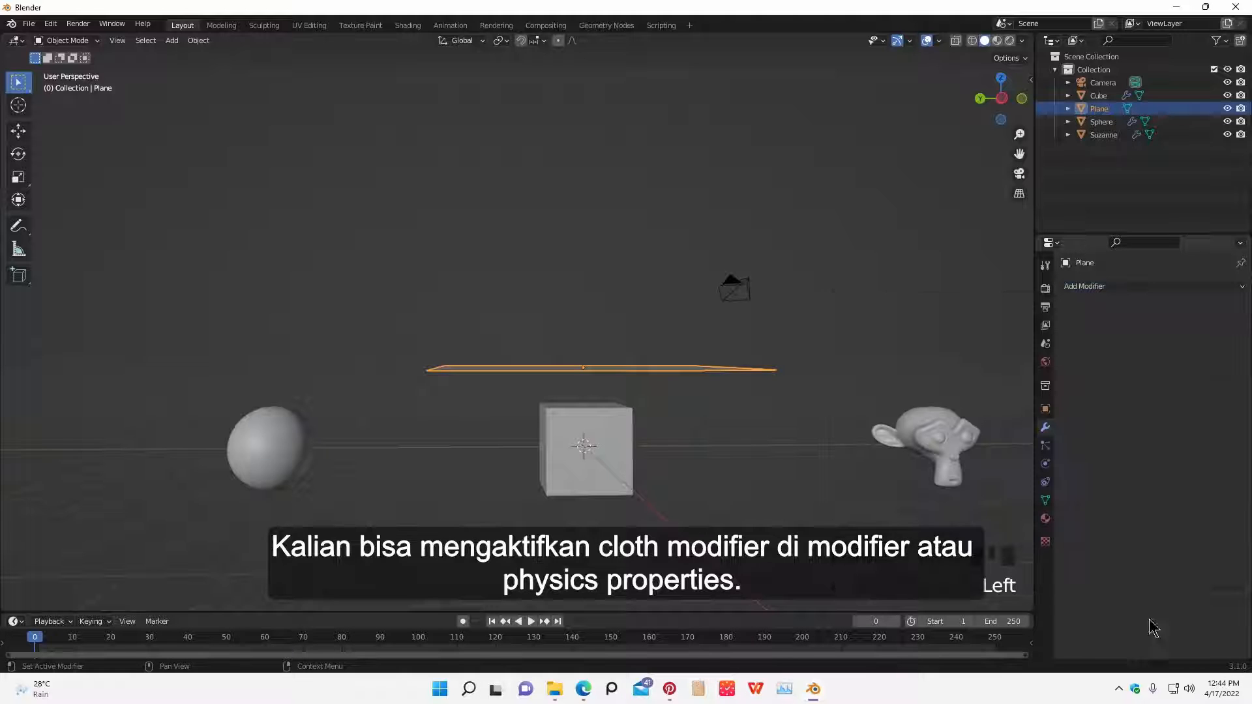
{"action": "left_click", "coordinate": [1045, 445]}
- Enable Cloth physics on the selected plane and look through its cloth settings
{"action": "left_click", "coordinate": [1046, 463]}
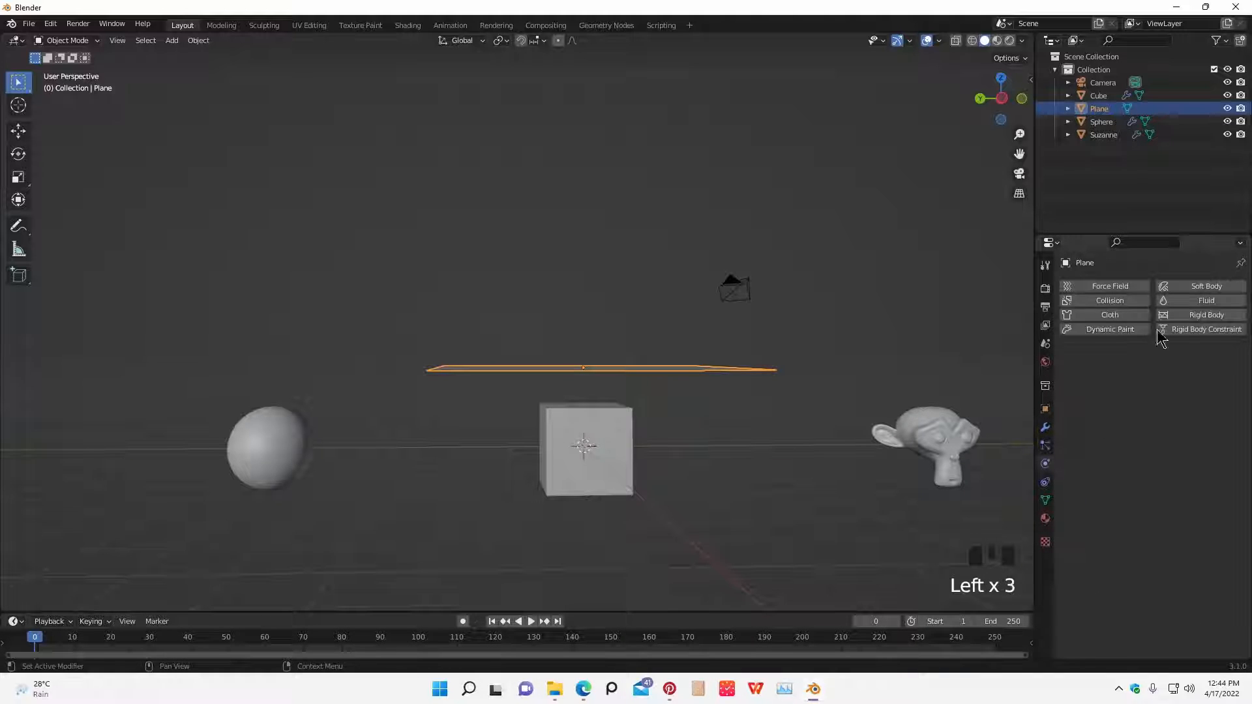
{"action": "left_click", "coordinate": [1112, 316]}
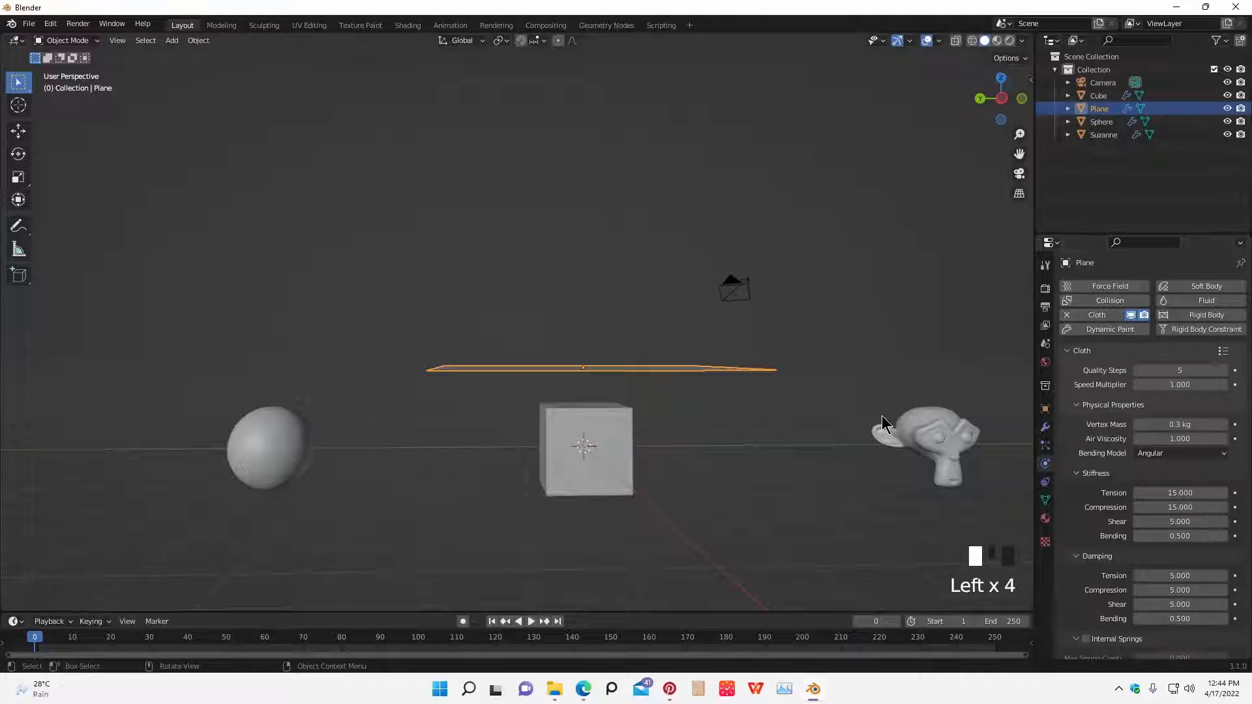
{"action": "middle_click_drag", "start_coordinate": [882, 420], "coordinate": [872, 465]}
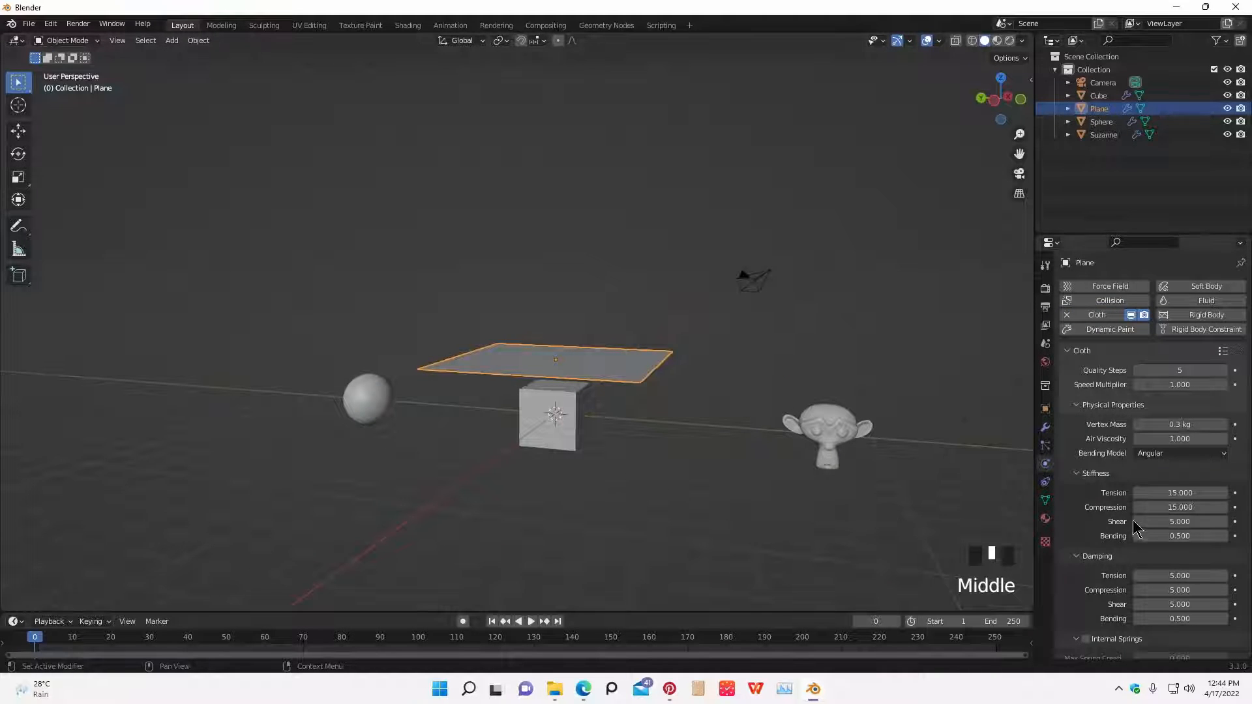
{"action": "scroll", "coordinate": [1135, 527], "scroll_direction": "down", "scroll_amount": 4}
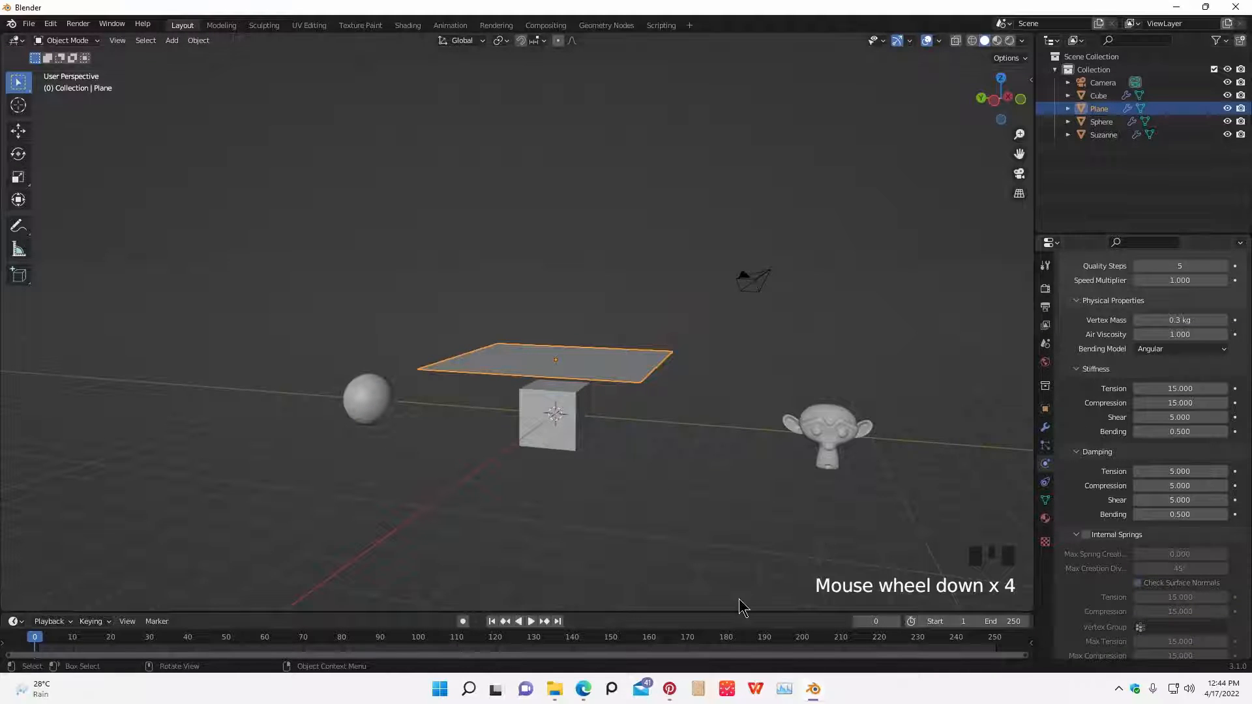
- Play the cloth simulation to preview the plane falling onto the cube, and return to the first frame
{"action": "key", "text": "space"}
{"action": "middle_click_drag", "start_coordinate": [679, 574], "coordinate": [726, 545]}
{"action": "key", "text": "space"}
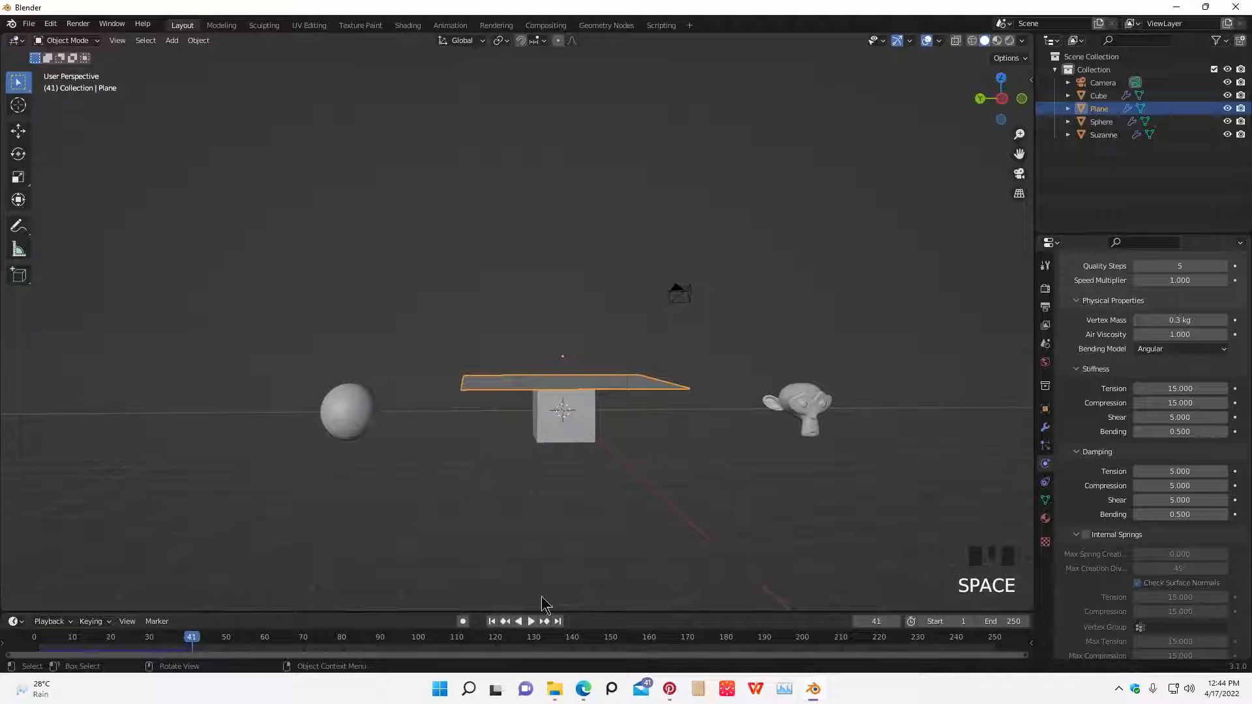
{"action": "middle_click_drag", "start_coordinate": [541, 605], "coordinate": [561, 567]}
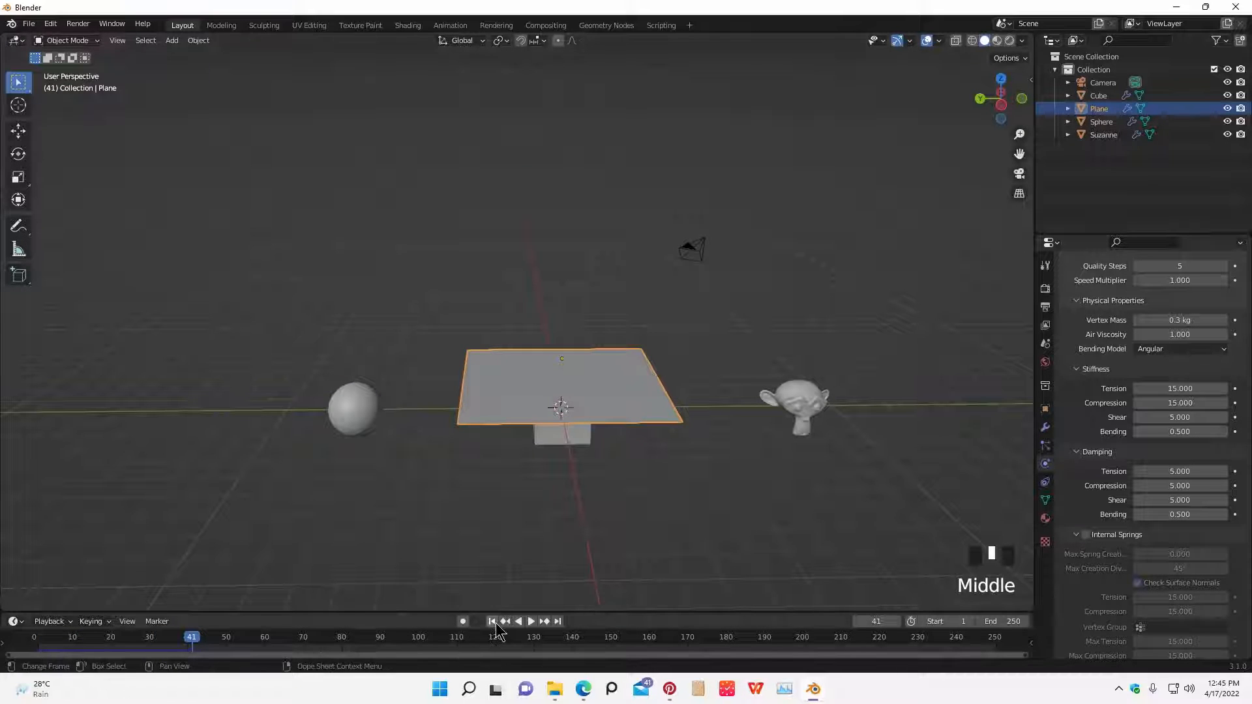
{"action": "middle_click_drag", "start_coordinate": [498, 629], "coordinate": [567, 590]}
{"action": "left_click", "coordinate": [491, 621]}
{"action": "key", "text": "space"}
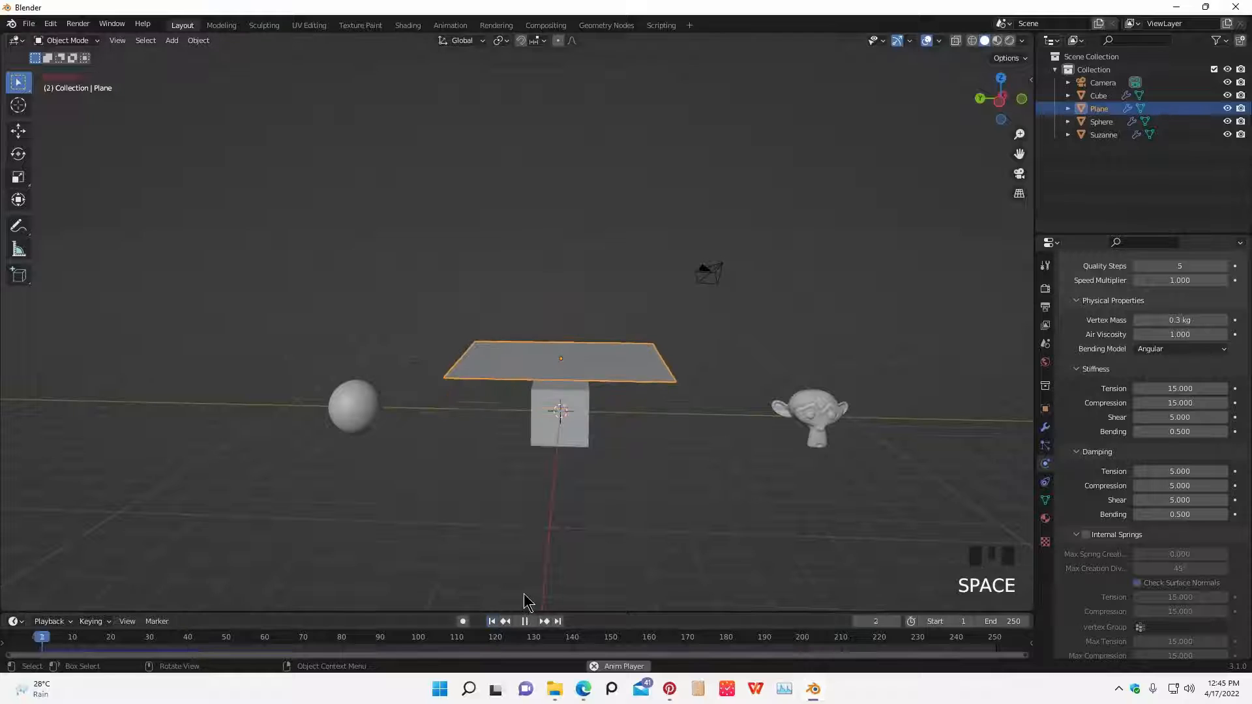
{"action": "key", "text": "space"}
{"action": "left_click", "coordinate": [491, 620]}
- Enter Edit Mode on the plane and subdivide its mesh once
{"action": "middle_click_drag", "start_coordinate": [495, 603], "coordinate": [582, 545]}
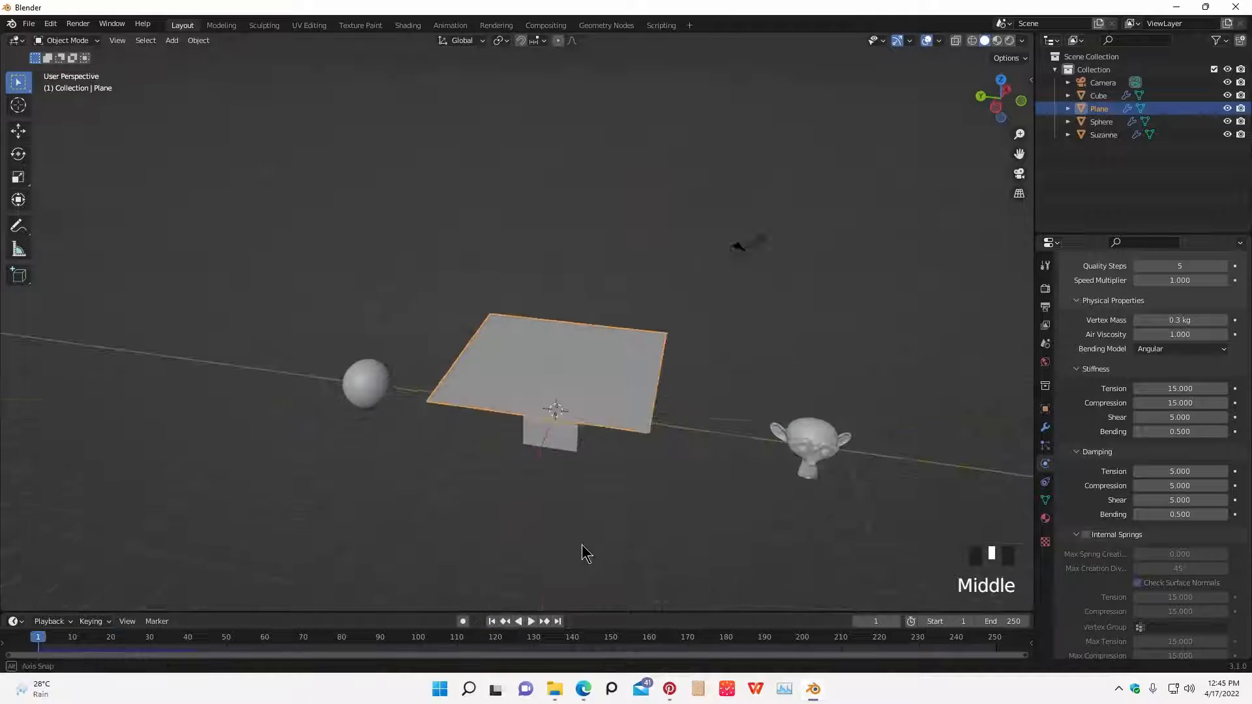
{"action": "key", "text": "Tab"}
{"action": "scroll", "coordinate": [627, 423], "scroll_direction": "up", "scroll_amount": 3}
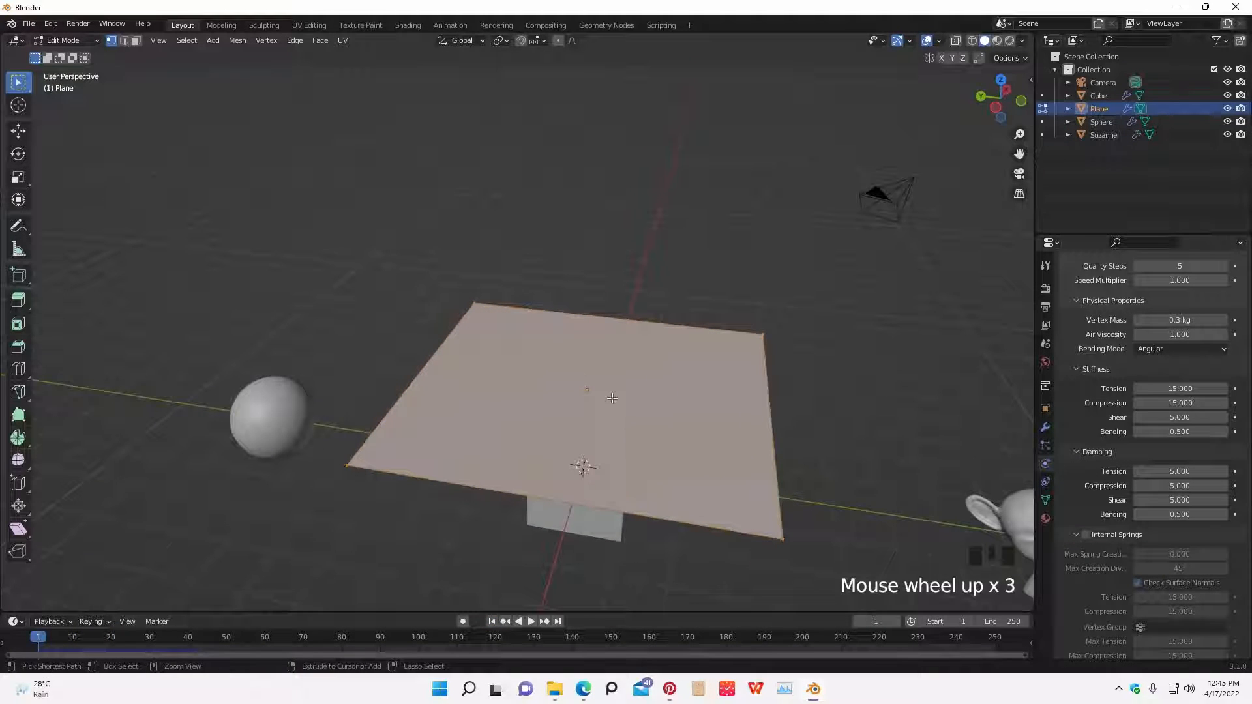
{"action": "right_click", "coordinate": [611, 398]}
{"action": "left_click", "coordinate": [564, 381]}
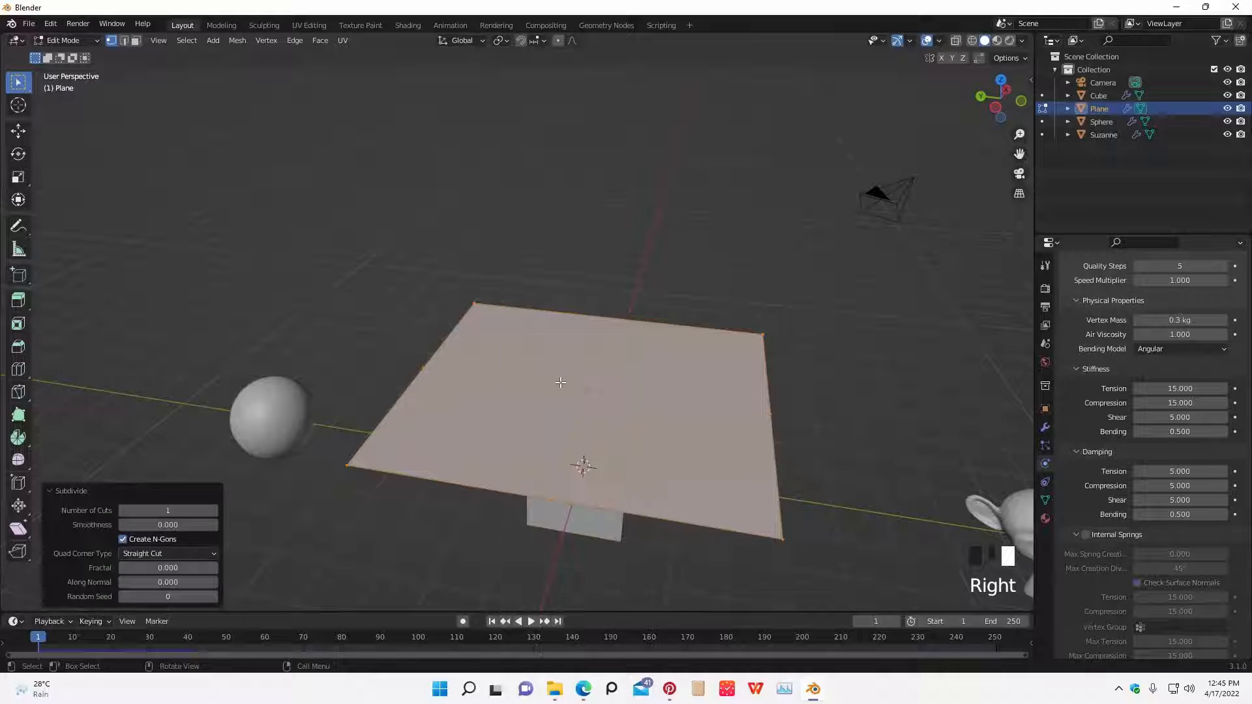
- Set the plane's subdivision to 25 cuts and return to Object Mode
{"action": "left_click", "coordinate": [172, 510]}
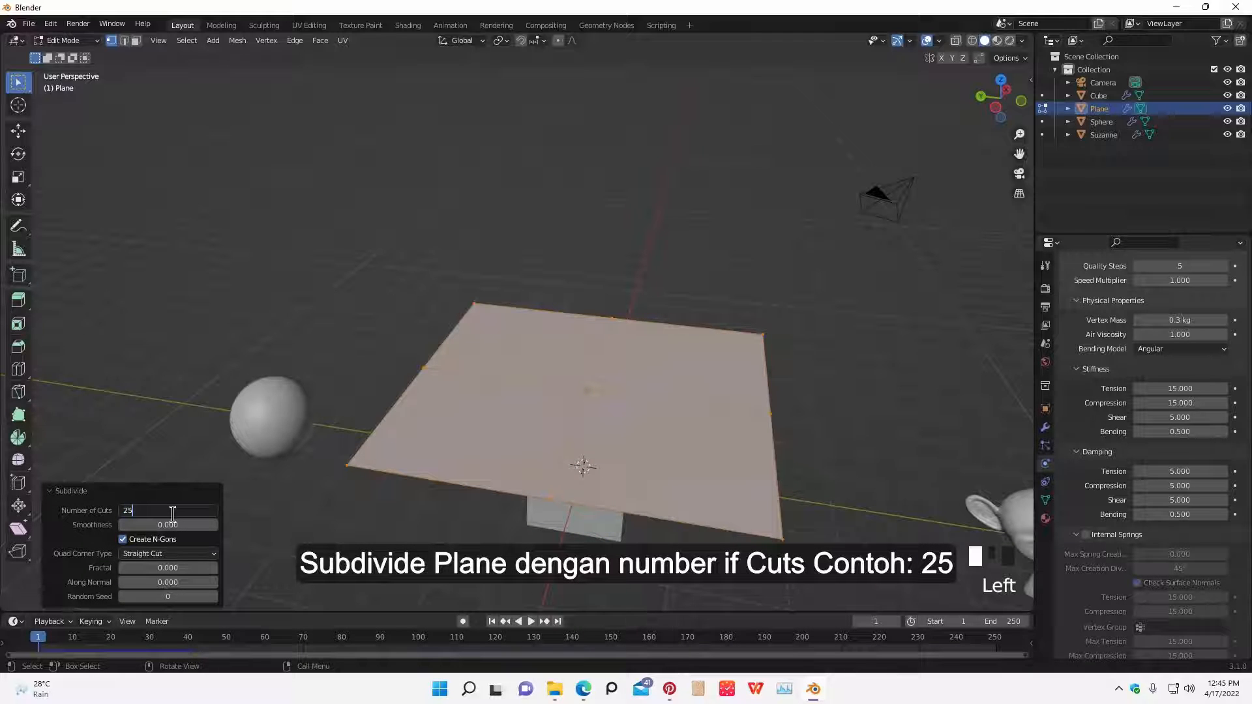
{"action": "left_click", "coordinate": [95, 517]}
{"action": "middle_click_drag", "start_coordinate": [612, 515], "coordinate": [592, 515]}
{"action": "key", "text": "Tab"}
- Play the simulation with the 25-cut plane falling onto the cube, stop it and return to the first frame
{"action": "key", "text": "space"}
{"action": "middle_click_drag", "start_coordinate": [686, 554], "coordinate": [539, 557]}
{"action": "key", "text": "space"}
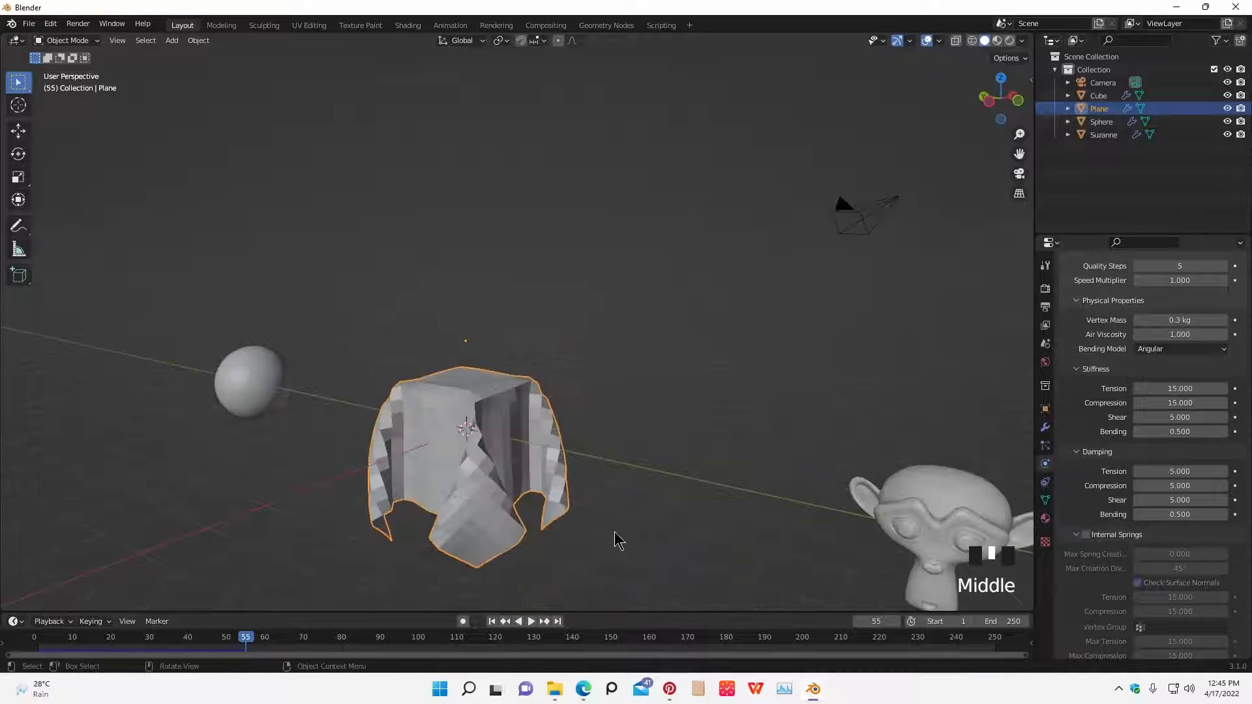
{"action": "middle_click_drag", "start_coordinate": [618, 540], "coordinate": [546, 630]}
{"action": "left_click", "coordinate": [492, 621]}
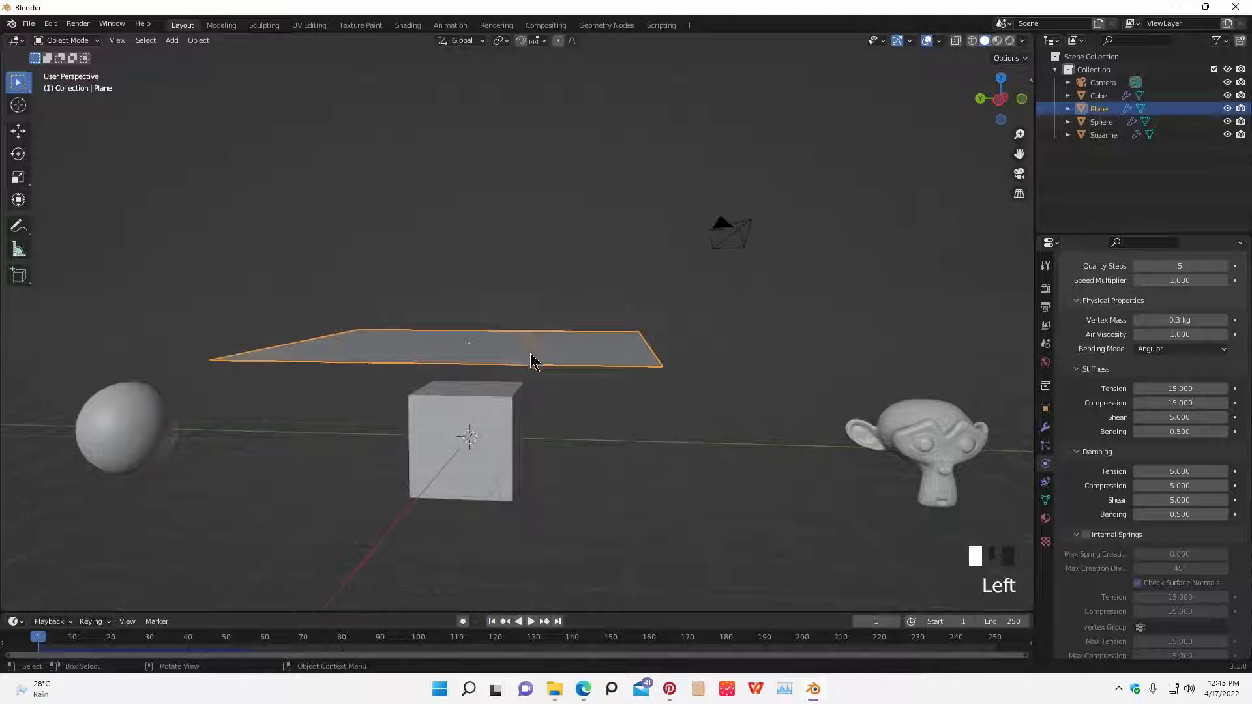
- Inspect the plane's subdivided mesh in Edit Mode, return to Object Mode and deselect the plane
{"action": "middle_click_drag", "start_coordinate": [531, 243], "coordinate": [538, 261]}
{"action": "key", "text": "Tab"}
{"action": "middle_click_drag", "start_coordinate": [578, 371], "coordinate": [685, 528]}
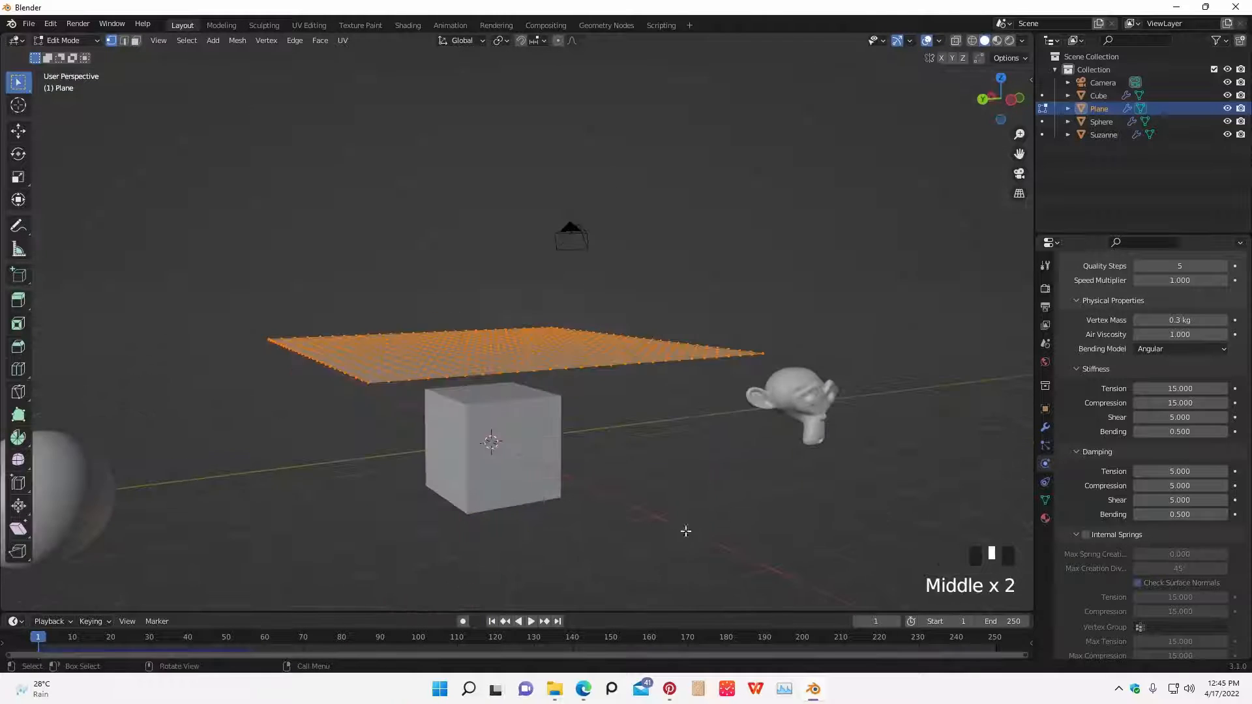
{"action": "key", "text": "Tab"}
{"action": "middle_click_drag", "start_coordinate": [696, 389], "coordinate": [620, 363]}
{"action": "left_click", "coordinate": [654, 497]}
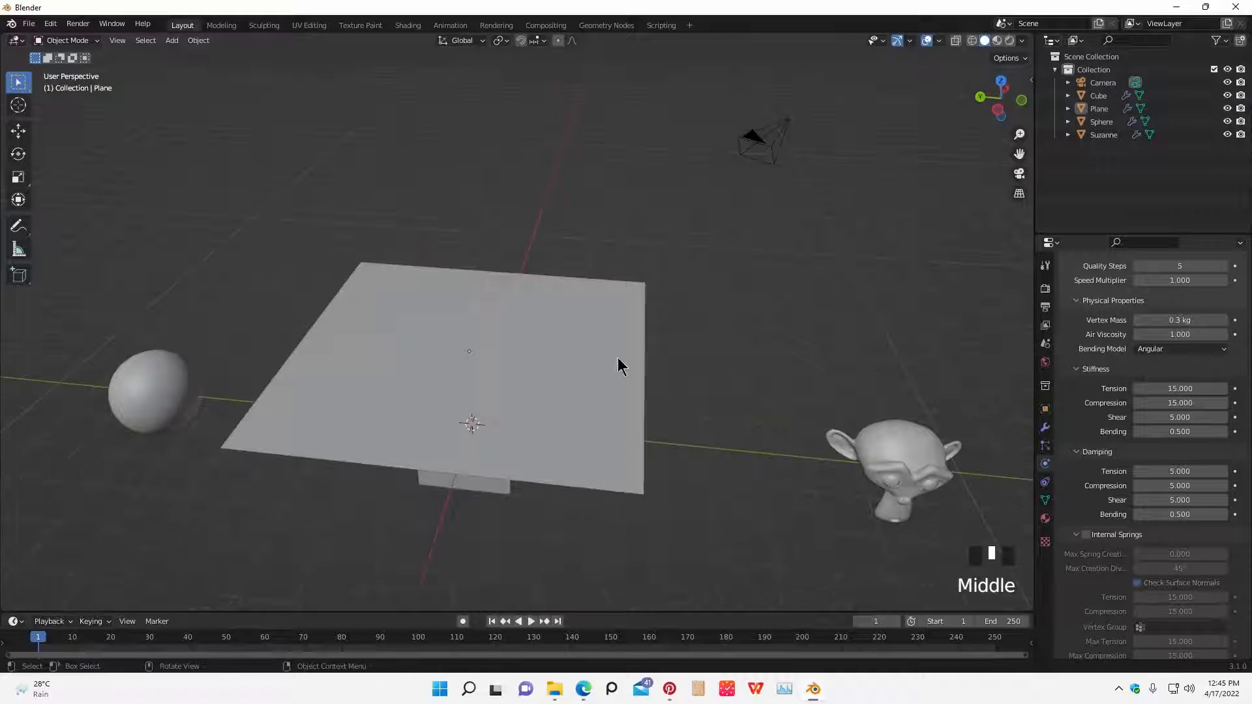
- Subdivide the plane's mesh again in Edit Mode and return to Object Mode
{"action": "key", "text": "Tab"}
{"action": "middle_click_drag", "start_coordinate": [620, 502], "coordinate": [708, 497]}
{"action": "right_click", "coordinate": [593, 430]}
{"action": "left_click", "coordinate": [541, 383]}
{"action": "middle_click_drag", "start_coordinate": [541, 391], "coordinate": [623, 465]}
{"action": "mouse_move", "coordinate": [704, 522]}
{"action": "middle_mouse_down"}
{"action": "mouse_move", "coordinate": [658, 510]}
{"action": "mouse_move", "coordinate": [728, 513]}
{"action": "mouse_move", "coordinate": [737, 494]}
{"action": "mouse_move", "coordinate": [668, 523]}
{"action": "mouse_move", "coordinate": [702, 525]}
{"action": "middle_mouse_up"}
{"action": "key", "text": "Tab"}
- Preview the cloth simulation with the denser plane mesh and rewind to the first frame
{"action": "key", "text": "space"}
{"action": "scroll", "coordinate": [734, 499], "scroll_direction": "down", "scroll_amount": 4}
{"action": "left_click", "coordinate": [491, 621]}
{"action": "key", "text": "space"}
{"action": "middle_click_drag", "start_coordinate": [603, 513], "coordinate": [580, 548]}
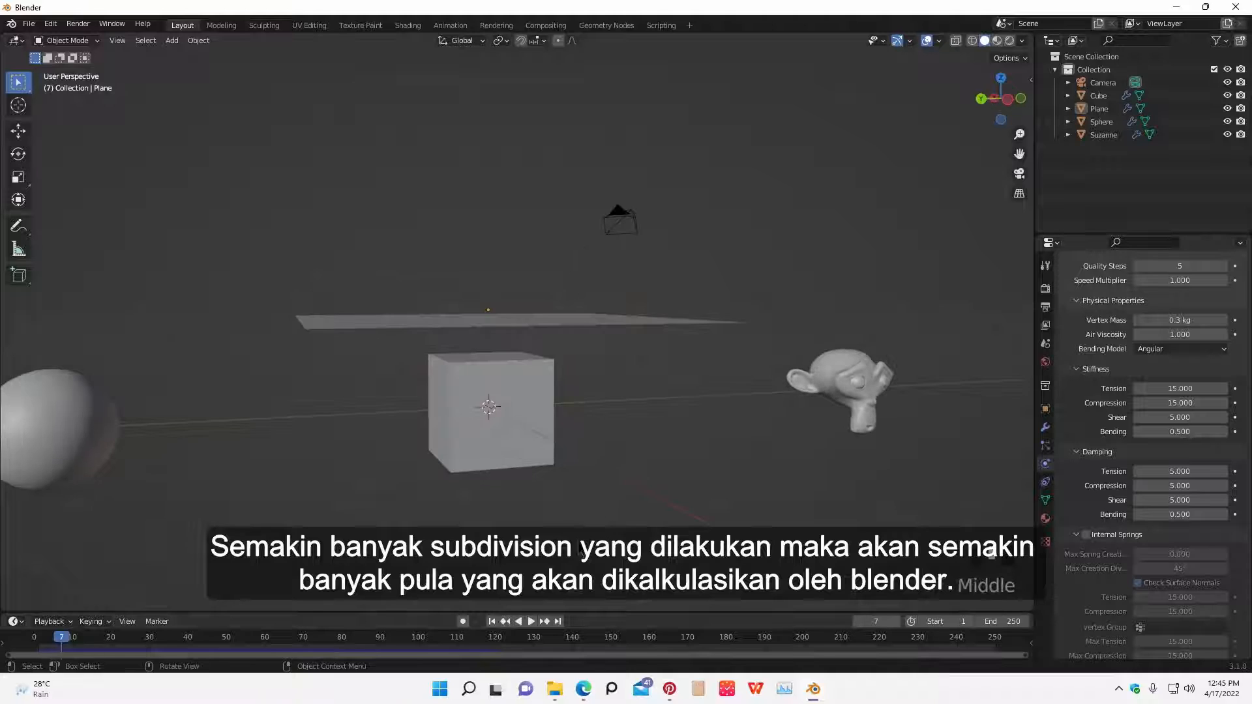
{"action": "left_click", "coordinate": [492, 622]}
- Select the plane and subdivide its whole mesh one more time, returning to Object Mode
{"action": "middle_click_drag", "start_coordinate": [515, 423], "coordinate": [531, 335]}
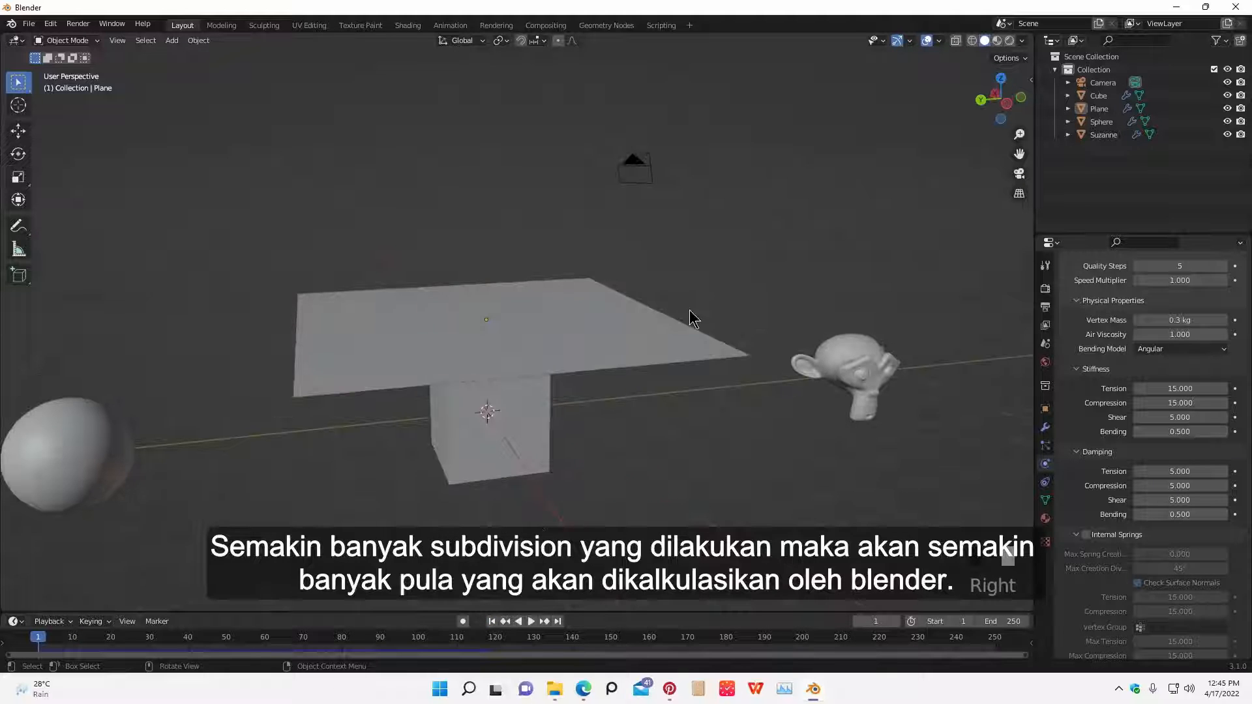
{"action": "right_click", "coordinate": [626, 340]}
{"action": "mouse_move", "coordinate": [647, 374]}
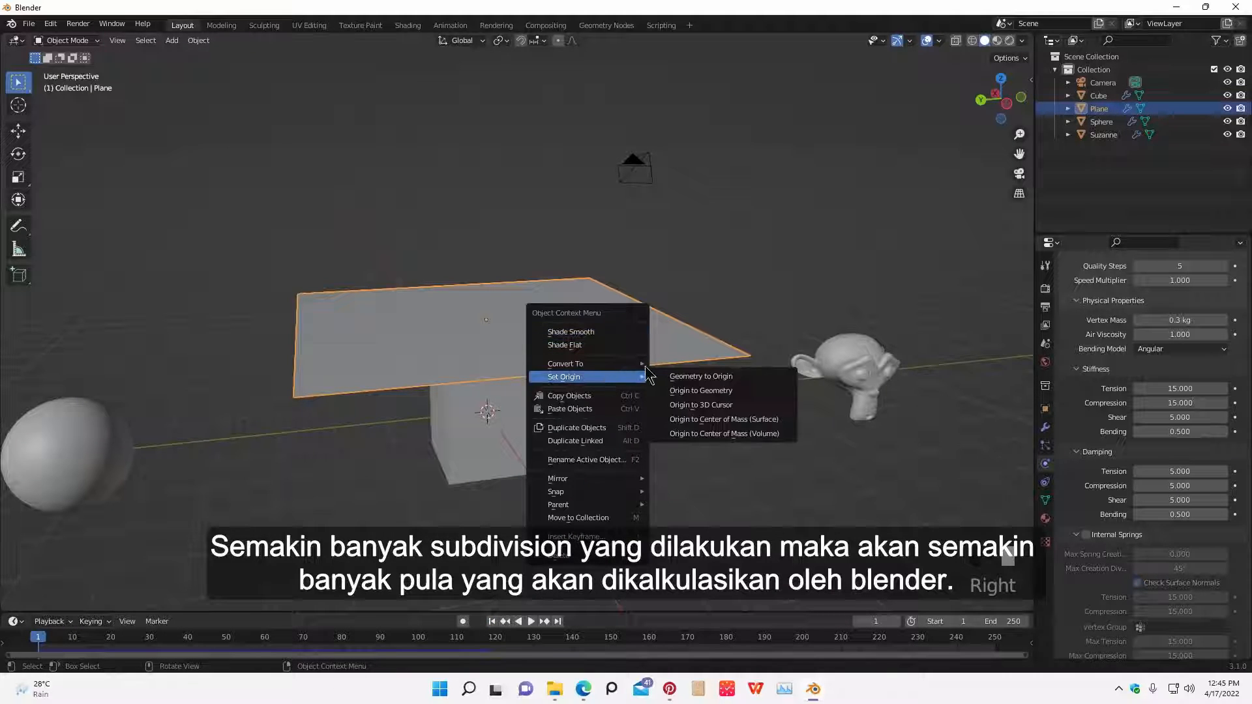
{"action": "key", "text": "Tab"}
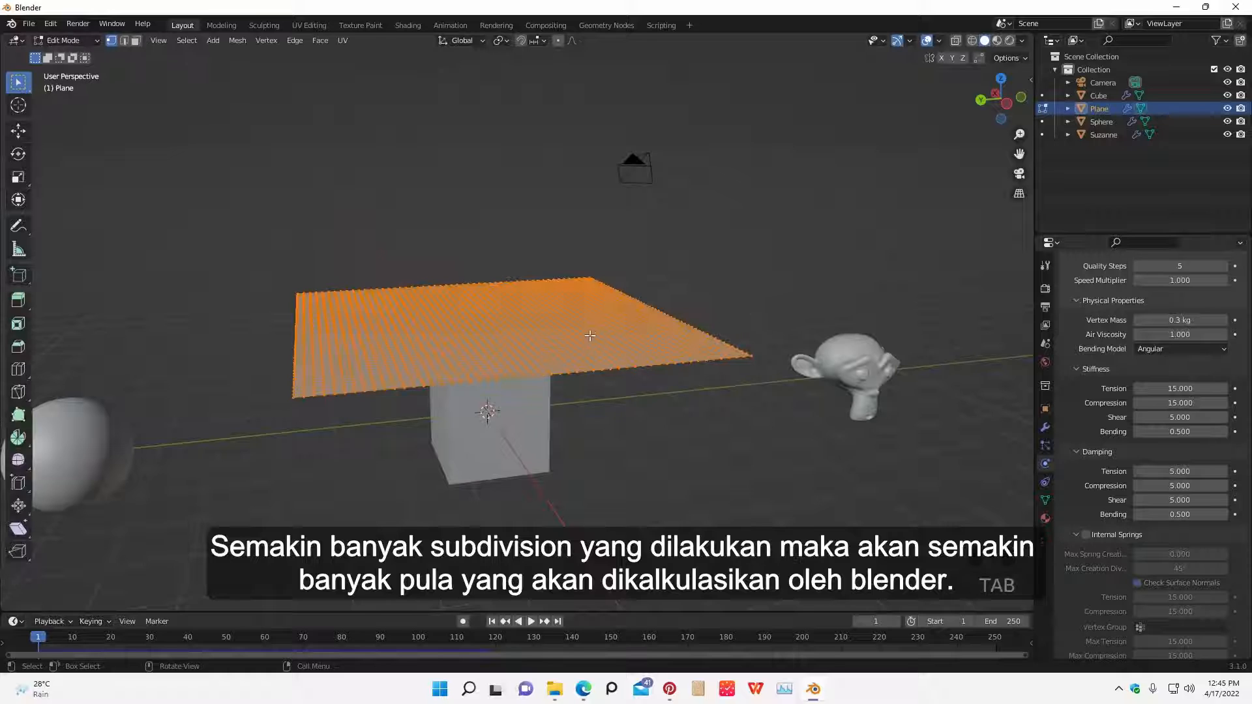
{"action": "right_click", "coordinate": [590, 340]}
{"action": "left_click", "coordinate": [590, 344]}
{"action": "middle_click_drag", "start_coordinate": [590, 344], "coordinate": [654, 442]}
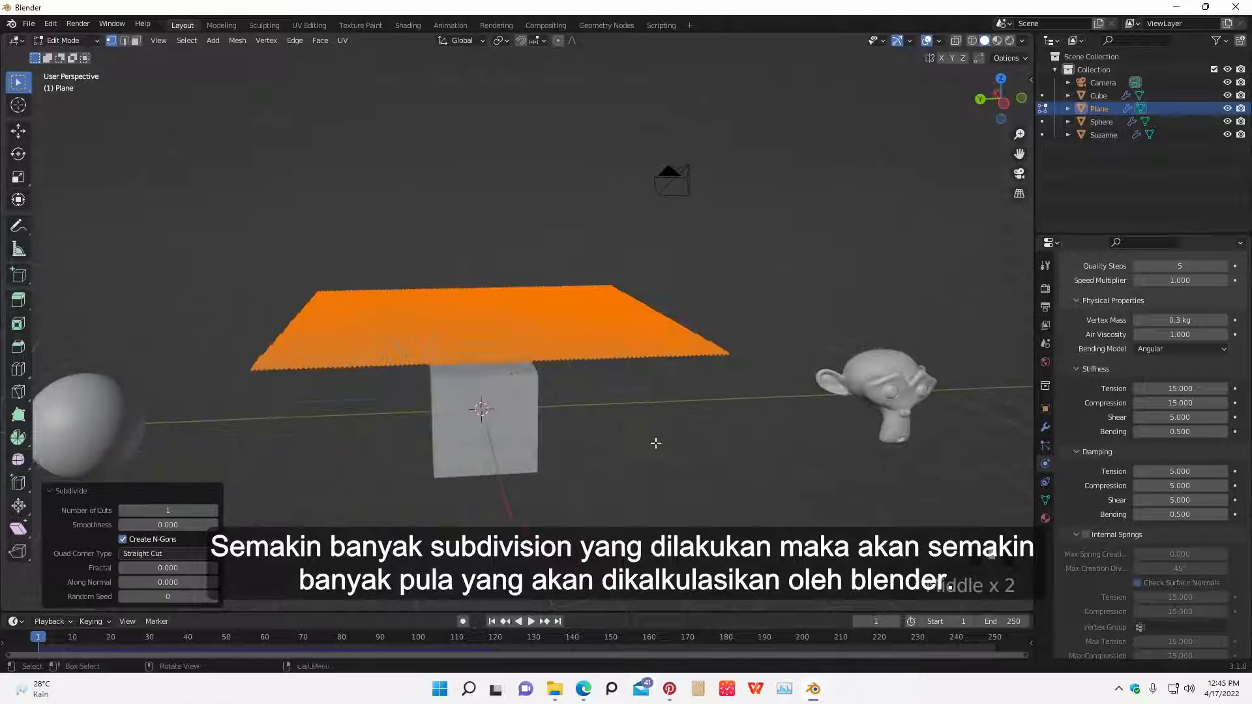
{"action": "key", "text": "Tab"}
- Play the simulation to check how the finely subdivided plane drapes over the cube, and return to frame 1
{"action": "key", "text": "space"}
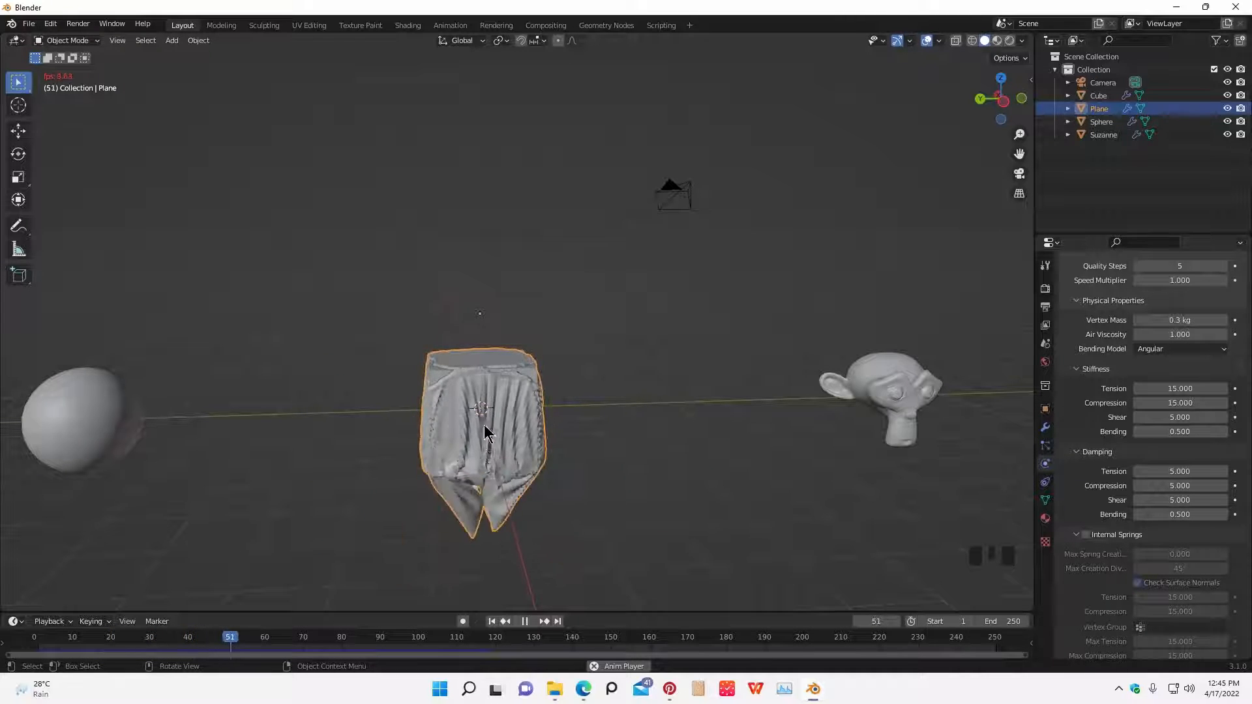
{"action": "key", "text": "space"}
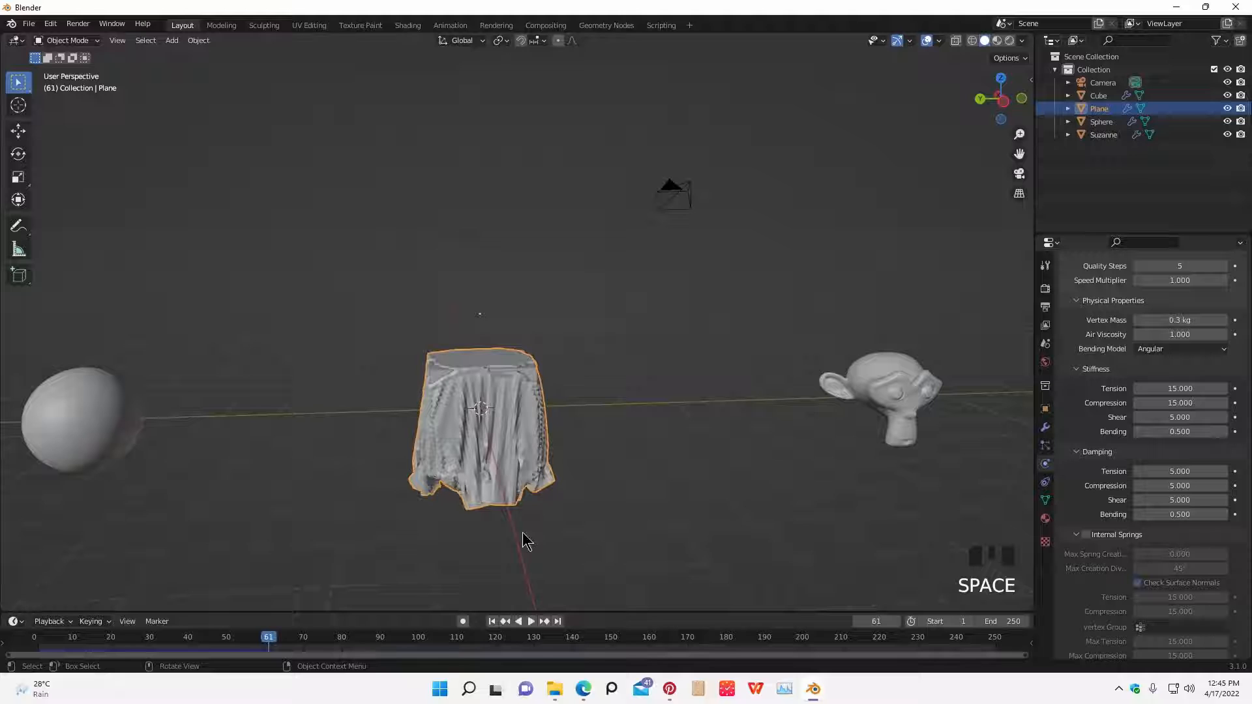
{"action": "left_click", "coordinate": [491, 622]}
- Set the plane's cloth collision quality to 10 and its object collision distance to 0.03 m
{"action": "scroll", "coordinate": [973, 524], "scroll_direction": "down", "scroll_amount": 2}
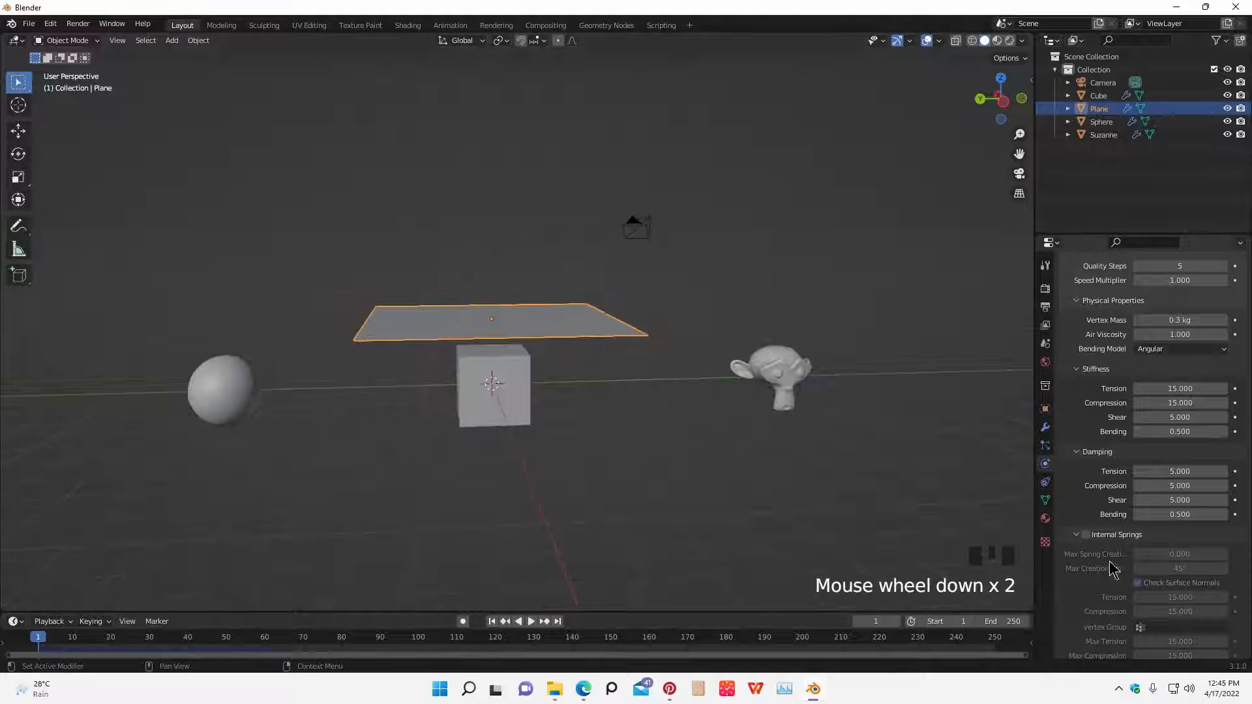
{"action": "scroll", "coordinate": [1113, 569], "scroll_direction": "down", "scroll_amount": 19}
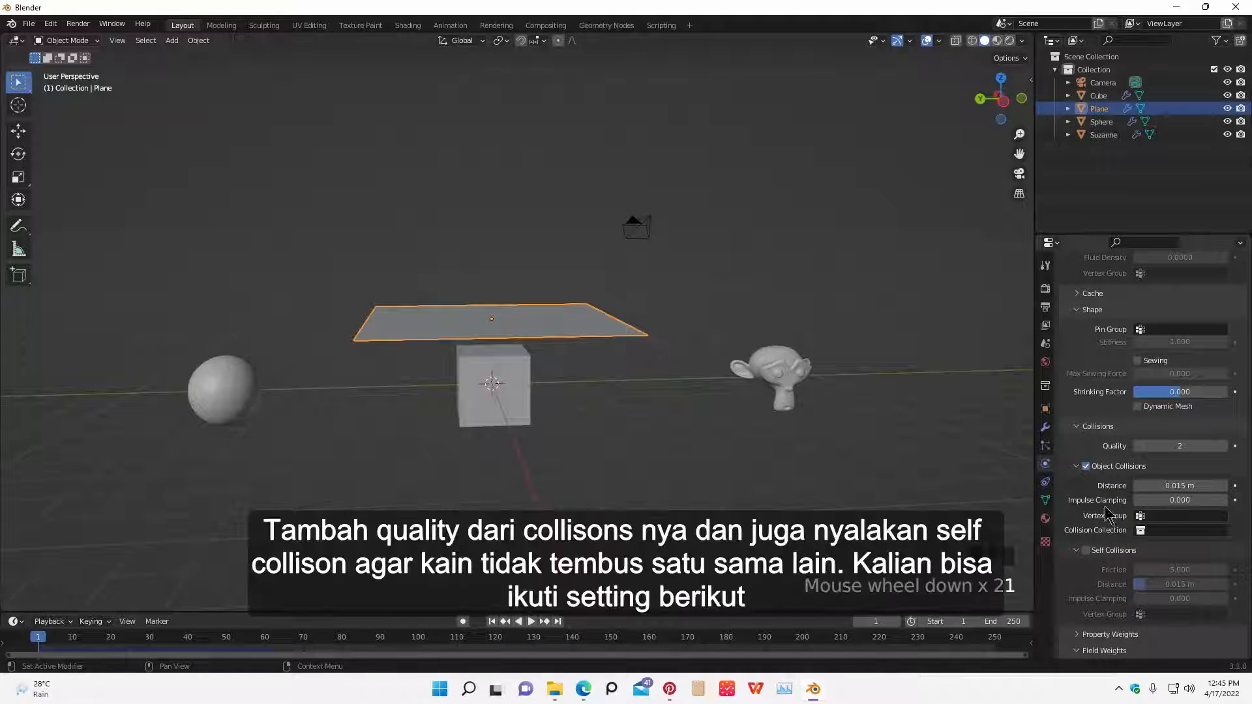
{"action": "left_click", "coordinate": [1167, 446]}
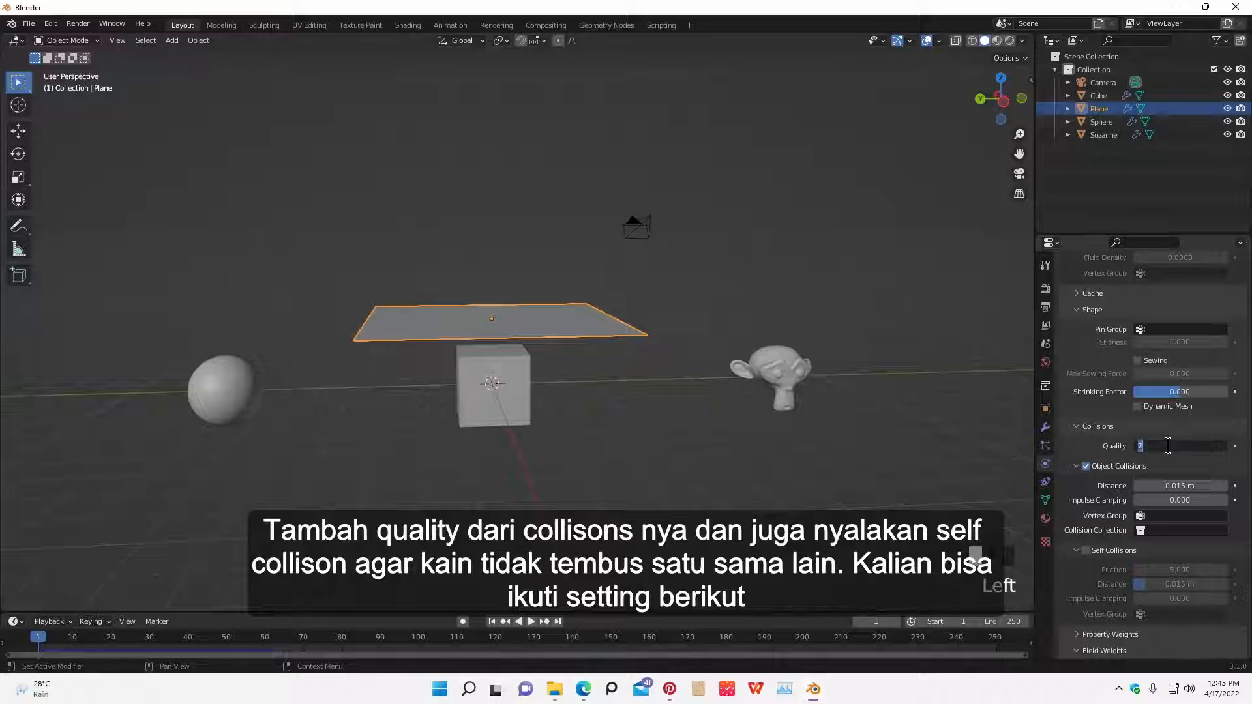
{"action": "left_click", "coordinate": [1100, 447]}
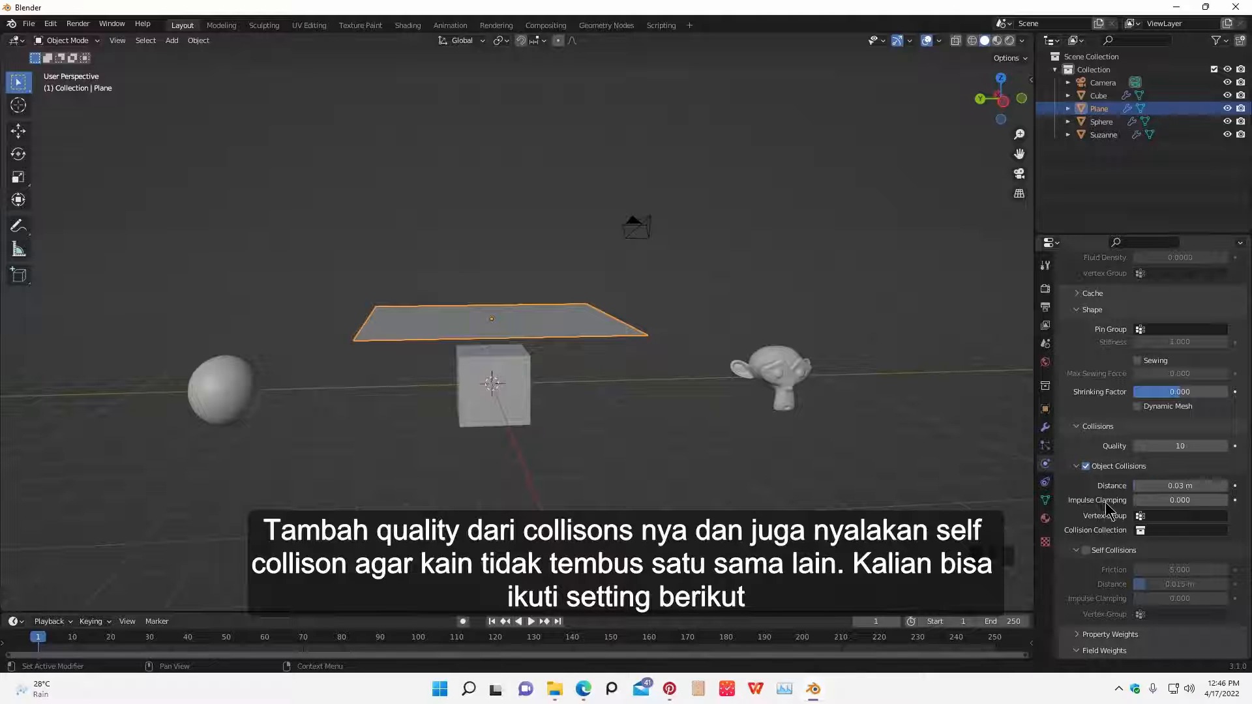
- Enable self collisions for the cloth with a distance of 0.03 m
{"action": "left_click", "coordinate": [1086, 550]}
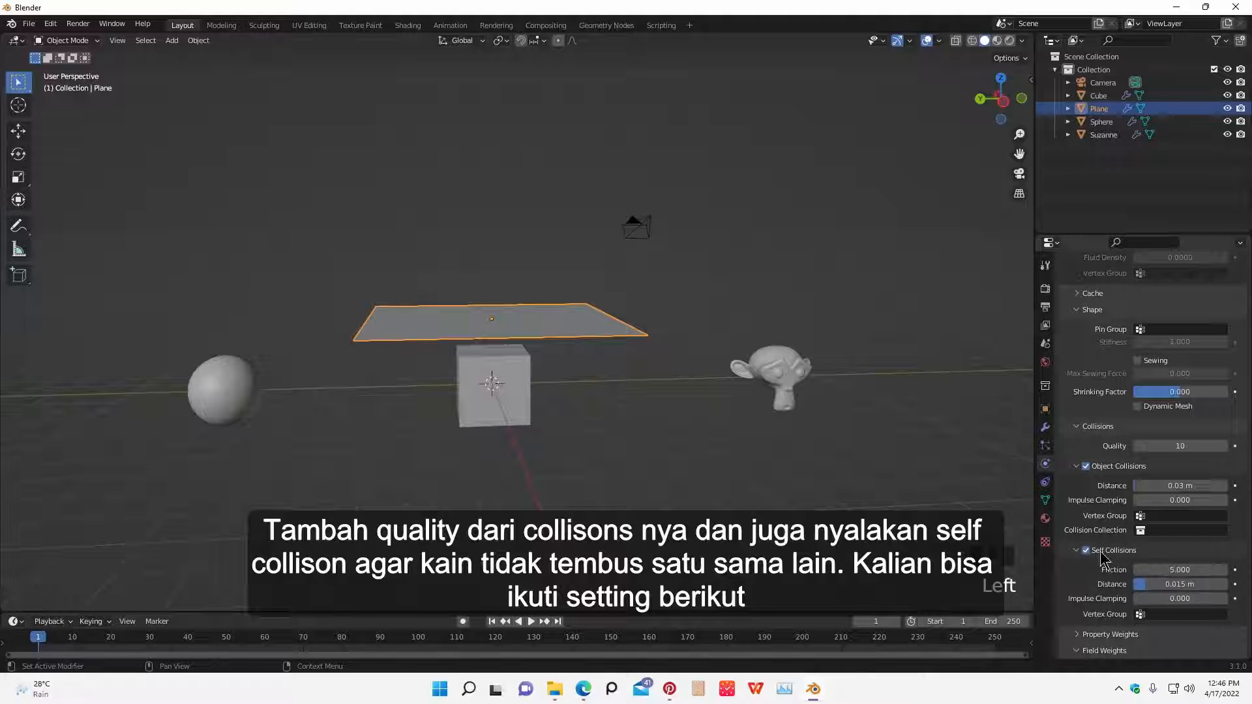
{"action": "left_click", "coordinate": [1180, 584]}
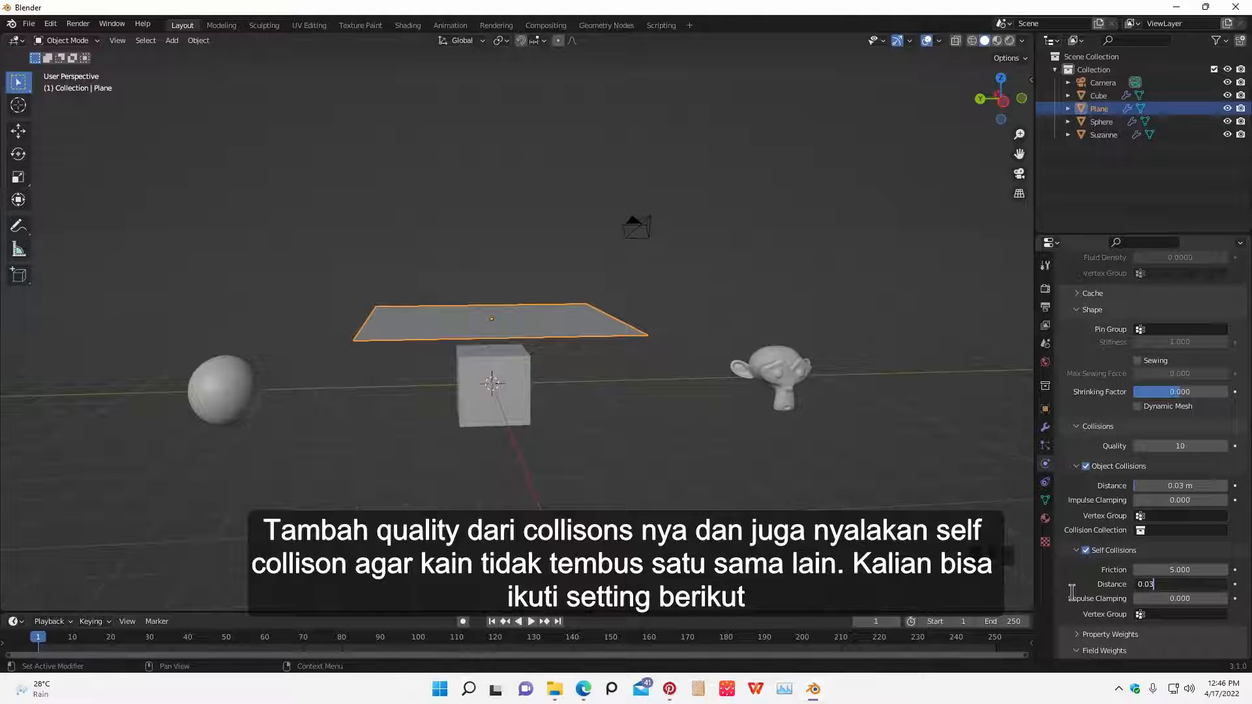
{"action": "key", "text": "Return"}
- Play the cloth simulation with the new collision settings and return to the first frame
{"action": "middle_click_drag", "start_coordinate": [567, 385], "coordinate": [625, 440]}
{"action": "key", "text": "space"}
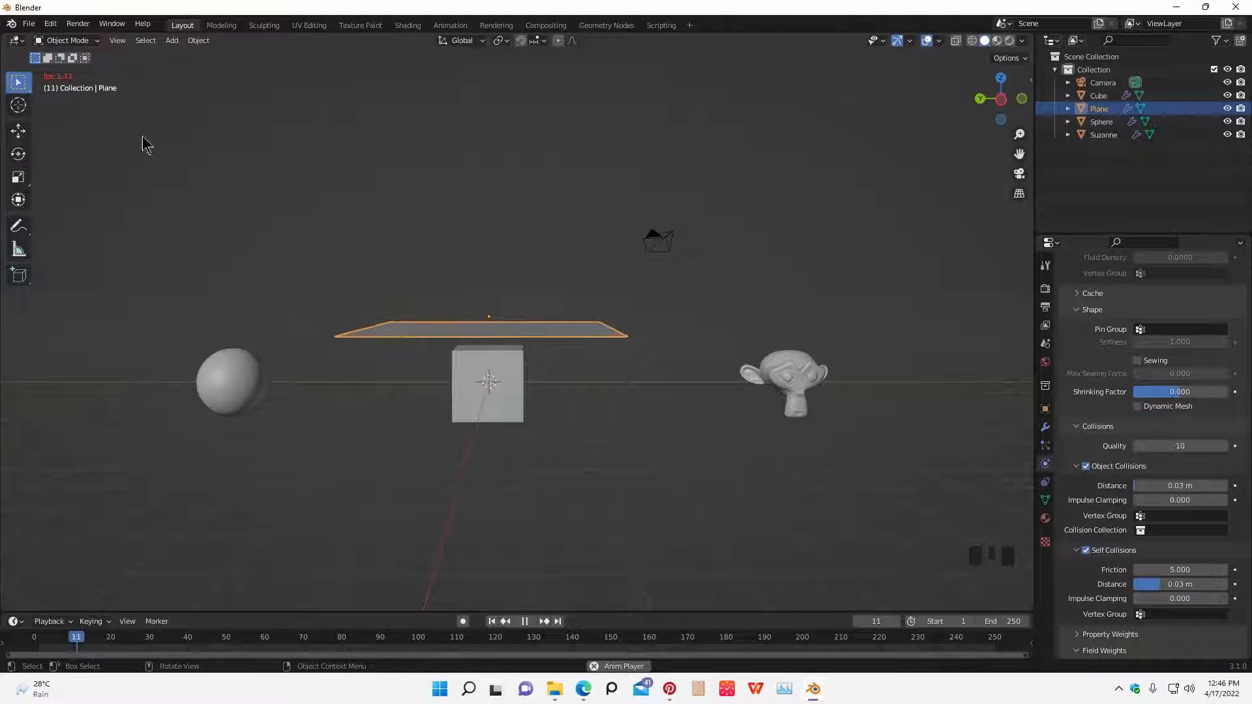
{"action": "middle_click_drag", "start_coordinate": [678, 425], "coordinate": [678, 425]}
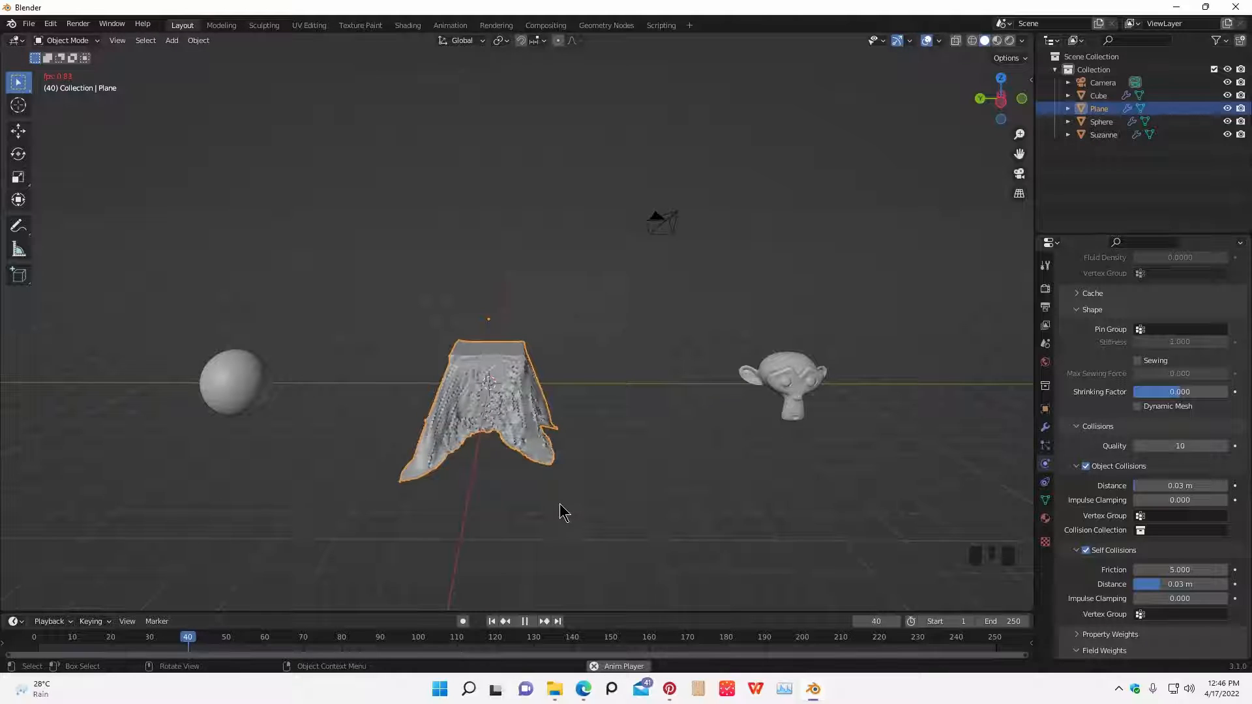
{"action": "left_click", "coordinate": [491, 620]}
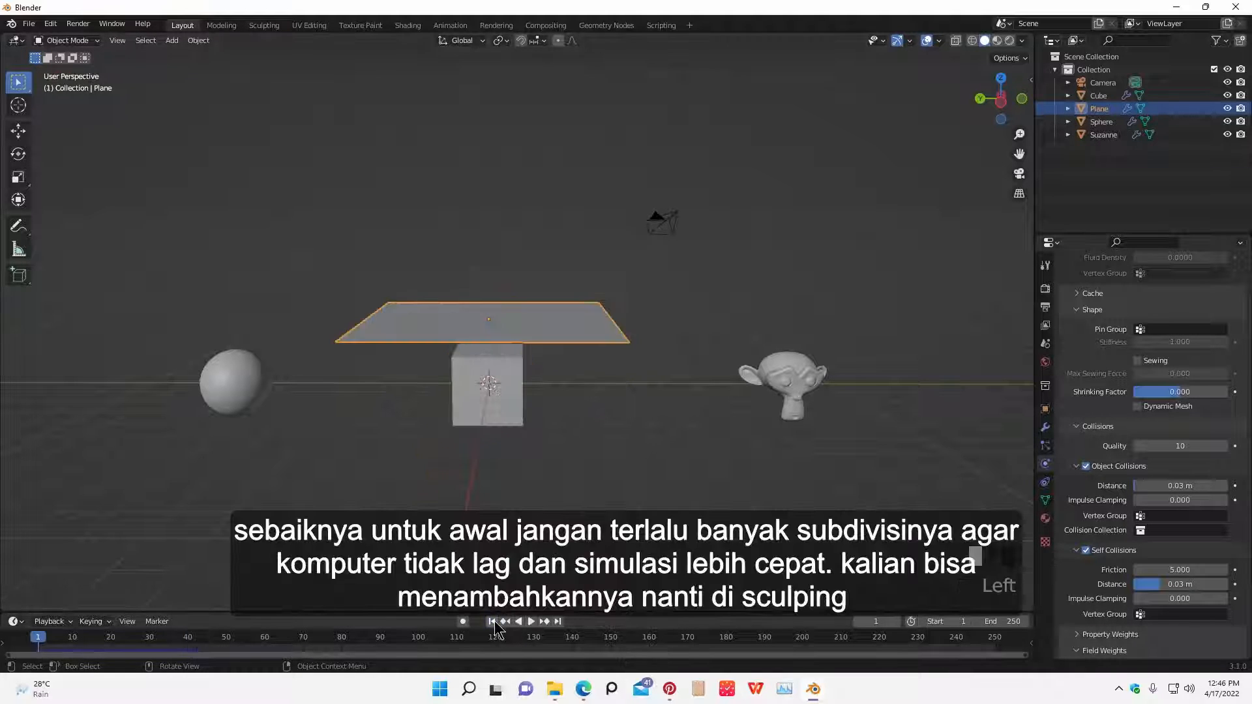
- Un-subdivide the plane's mesh in Edit Mode to reduce its density, and return to Object Mode
{"action": "middle_click_drag", "start_coordinate": [515, 476], "coordinate": [565, 404]}
{"action": "key", "text": "Tab"}
{"action": "scroll", "coordinate": [553, 474], "scroll_direction": "up", "scroll_amount": 3}
{"action": "scroll", "coordinate": [541, 425], "scroll_direction": "down", "scroll_amount": 3}
{"action": "scroll", "coordinate": [565, 404], "scroll_direction": "up", "scroll_amount": 2}
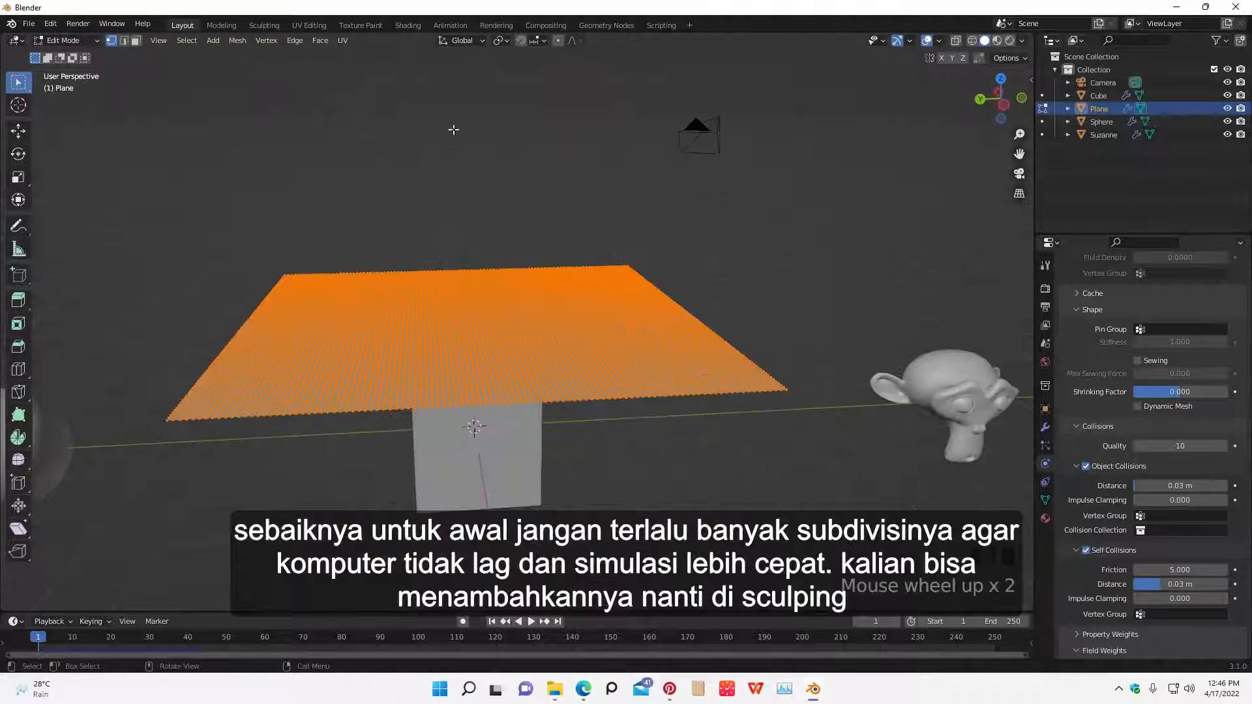
{"action": "left_click", "coordinate": [306, 43]}
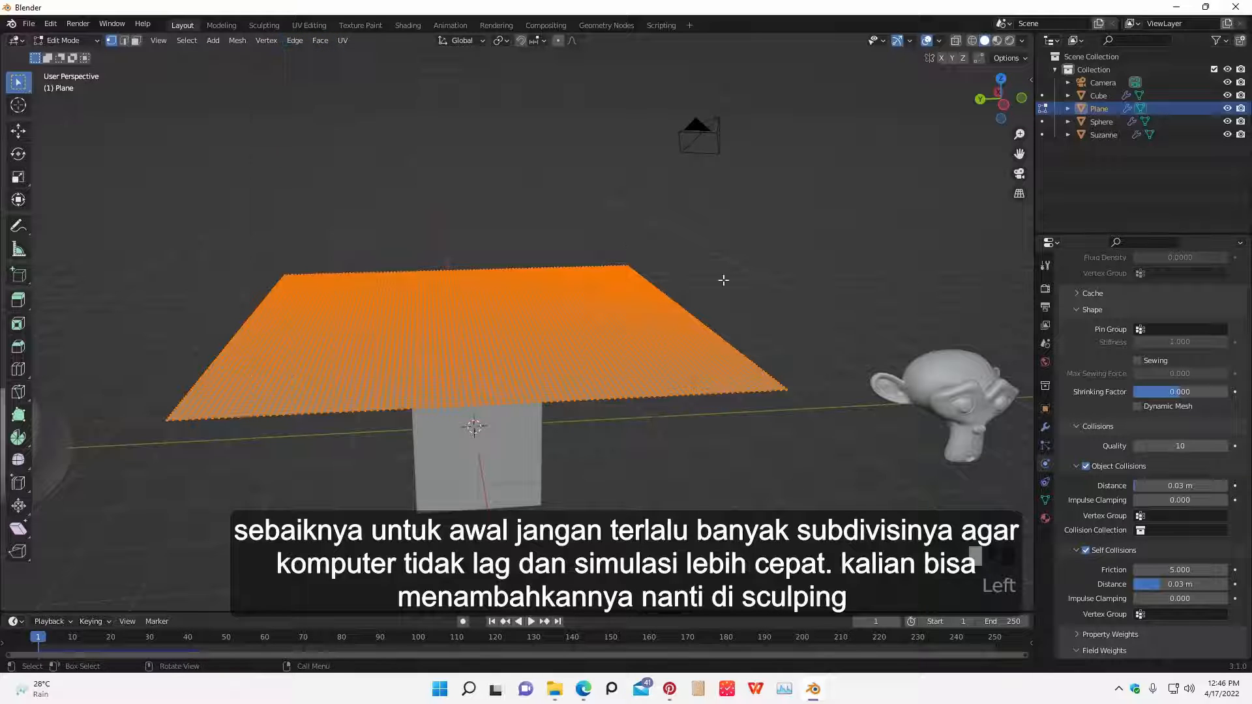
{"action": "middle_click_drag", "start_coordinate": [724, 279], "coordinate": [705, 297]}
{"action": "middle_click_drag", "start_coordinate": [600, 267], "coordinate": [609, 279]}
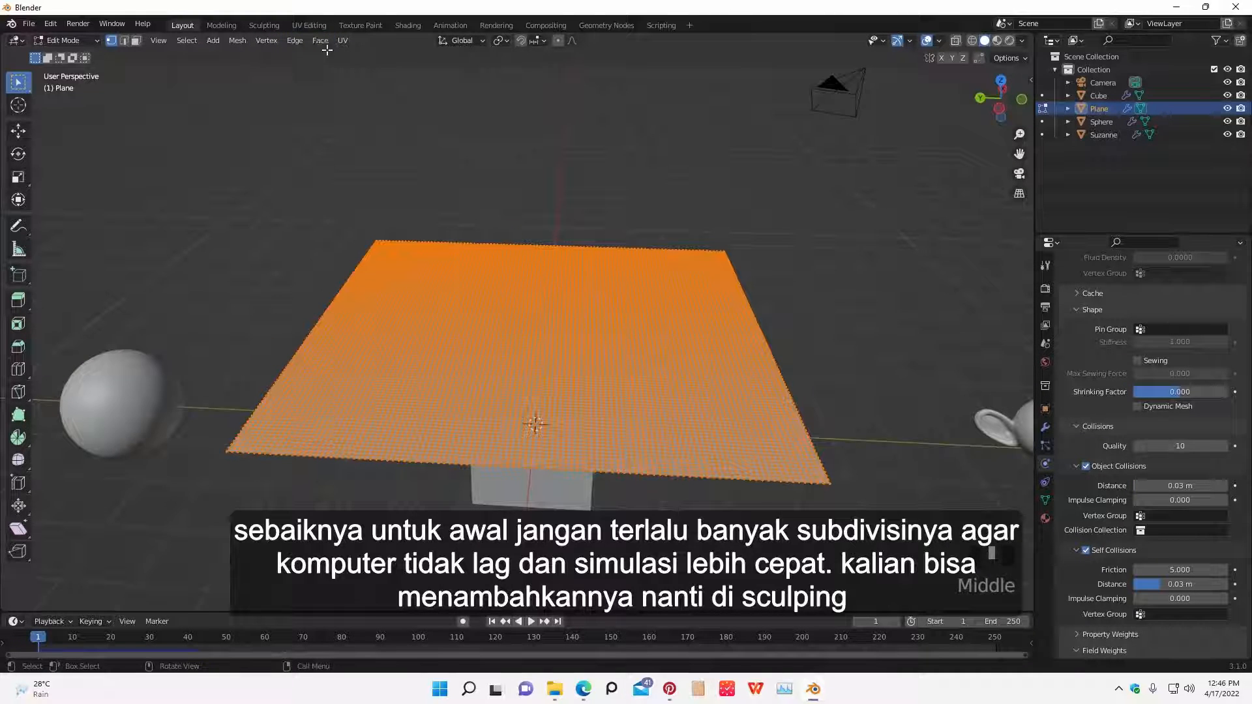
{"action": "left_click", "coordinate": [294, 43]}
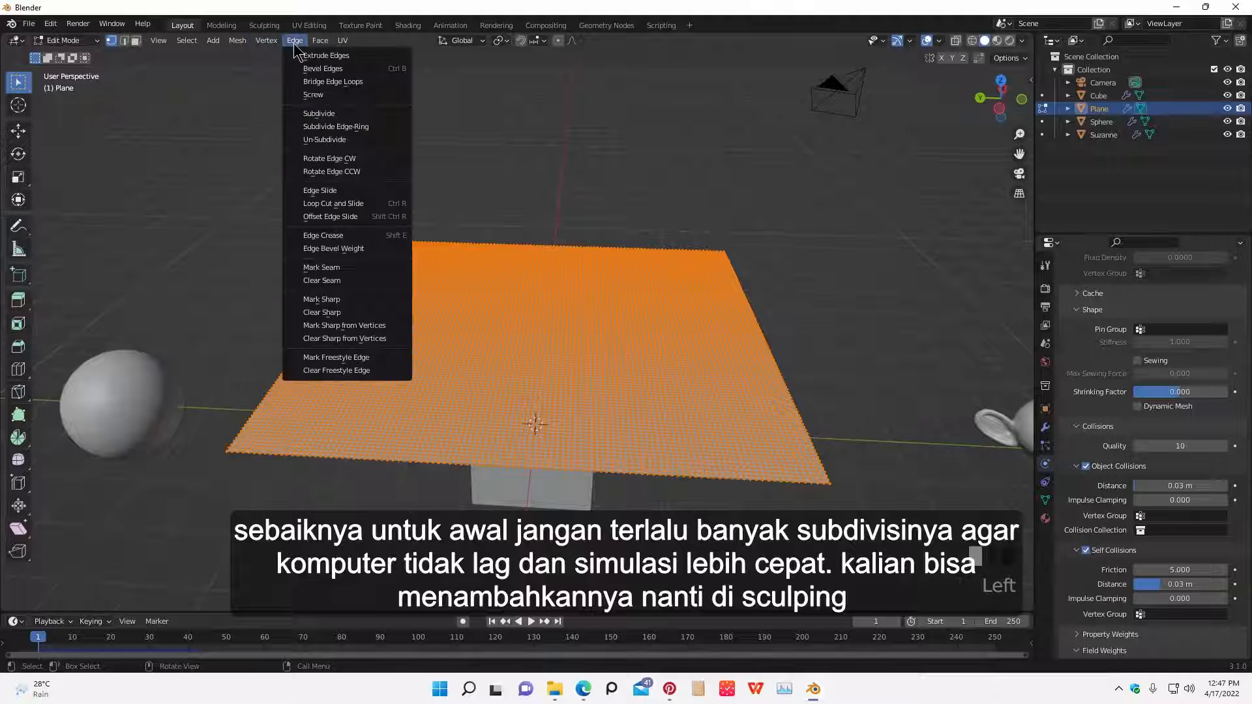
{"action": "left_click", "coordinate": [334, 139]}
{"action": "key", "text": "Tab"}
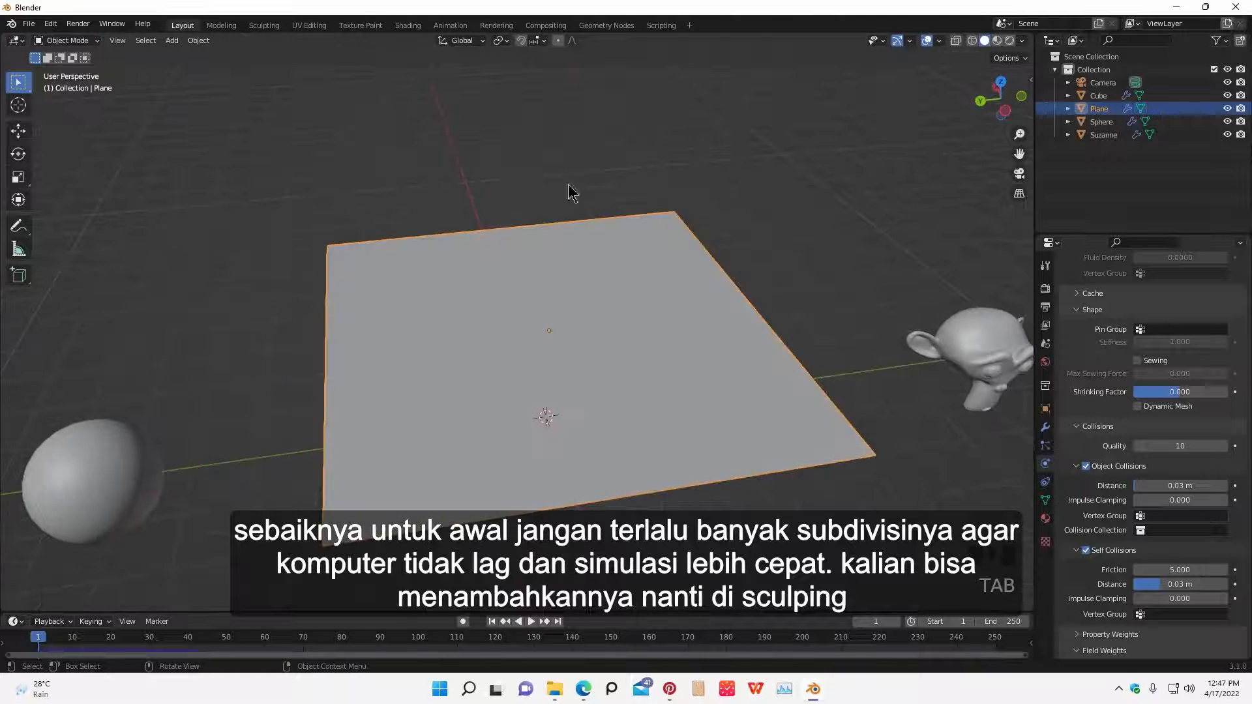
- Play the simulation with the reduced mesh until the cloth drapes over the cube, stopping at frame 96
{"action": "key", "text": "space"}
{"action": "middle_click_drag", "start_coordinate": [648, 252], "coordinate": [645, 299]}
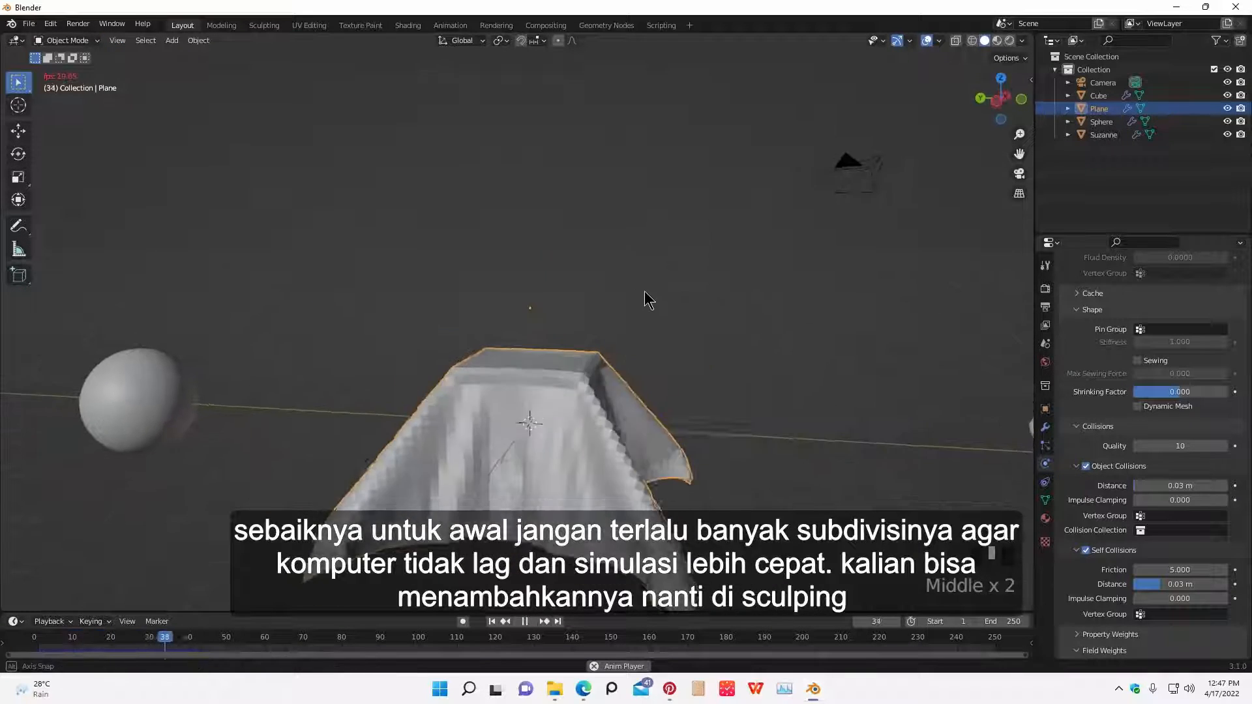
{"action": "middle_click_drag", "start_coordinate": [710, 361], "coordinate": [723, 397]}
{"action": "key", "text": "space"}
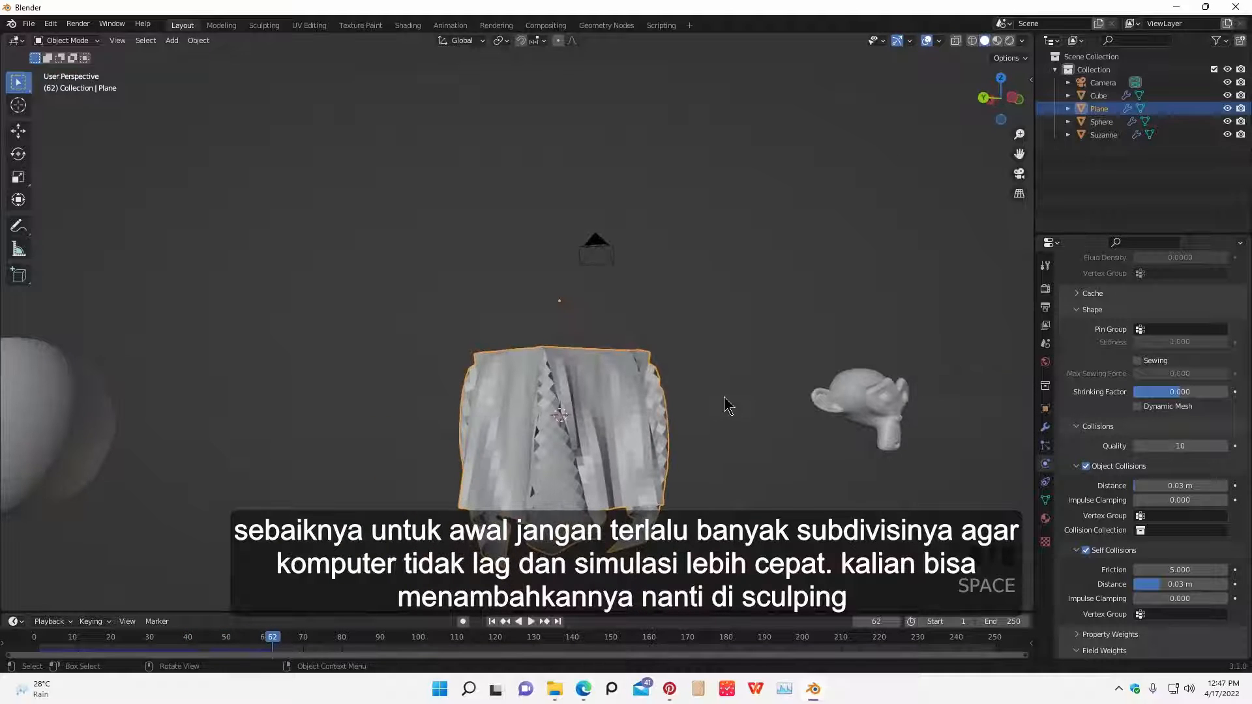
{"action": "middle_click_drag", "start_coordinate": [807, 423], "coordinate": [756, 424], "text": "shift"}
{"action": "scroll", "coordinate": [1138, 438], "scroll_direction": "down", "scroll_amount": 4}
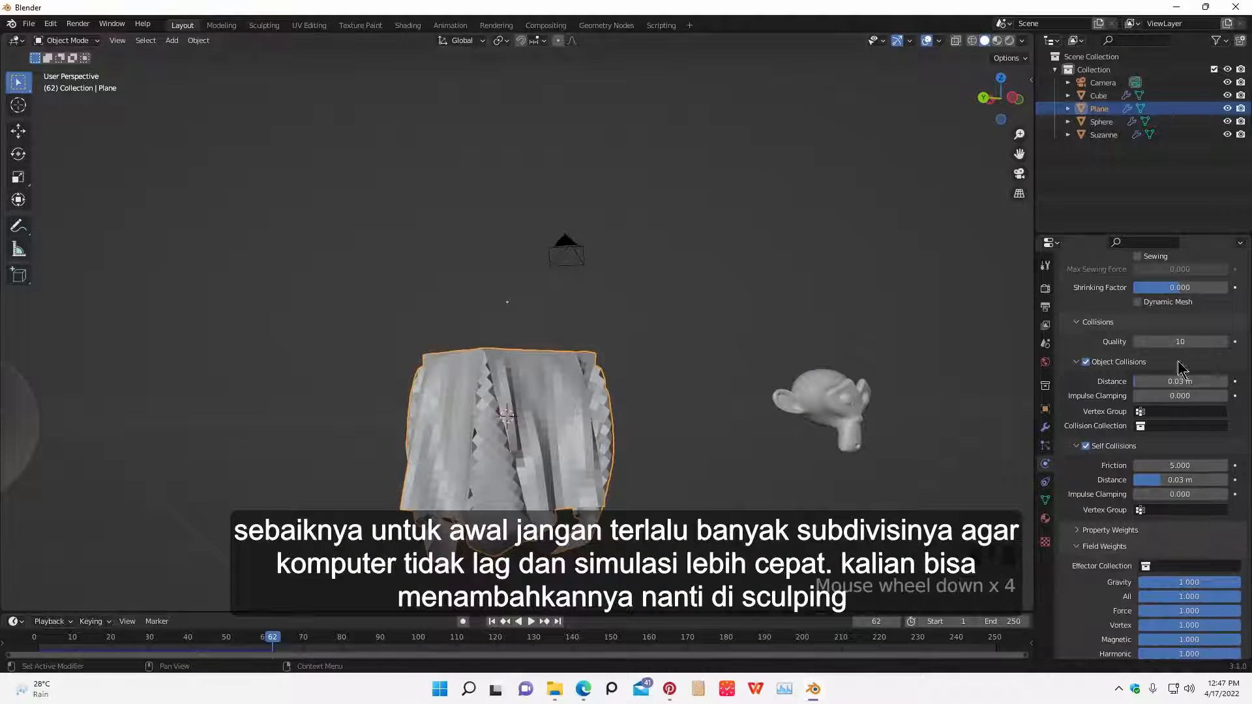
{"action": "key", "text": "space"}
{"action": "middle_click_drag", "start_coordinate": [693, 456], "coordinate": [650, 442]}
{"action": "key", "text": "space"}
- Apply smooth shading to the draped plane and view the cloth up close
{"action": "right_click", "coordinate": [547, 431]}
{"action": "scroll", "coordinate": [651, 489], "scroll_direction": "up", "scroll_amount": 2}
{"action": "middle_click_drag", "start_coordinate": [651, 489], "coordinate": [425, 334], "text": "shift"}
{"action": "scroll", "coordinate": [457, 356], "scroll_direction": "down", "scroll_amount": 3}
{"action": "middle_click_drag", "start_coordinate": [483, 363], "coordinate": [684, 391]}
- Add a Subdivision Surface modifier to the draped plane and inspect the smoothed cloth
{"action": "left_click", "coordinate": [1045, 427]}
{"action": "left_click", "coordinate": [1108, 286]}
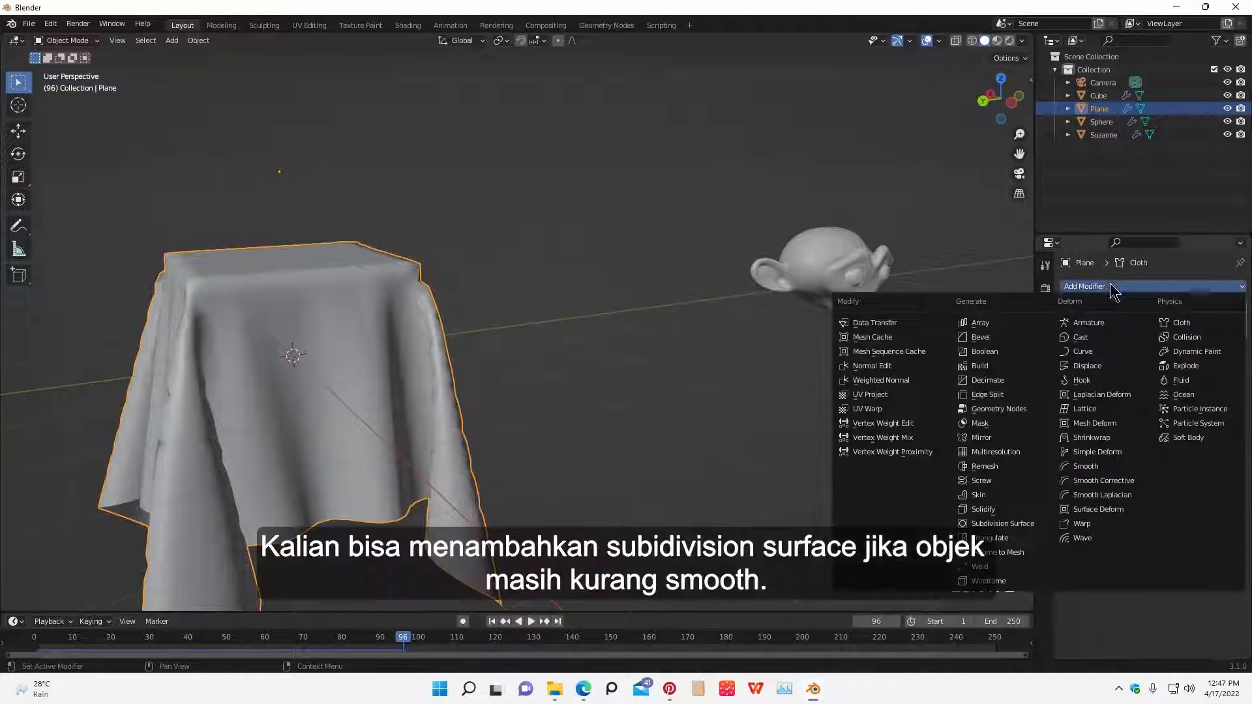
{"action": "left_click", "coordinate": [996, 525]}
{"action": "middle_click_drag", "start_coordinate": [838, 463], "coordinate": [753, 445]}
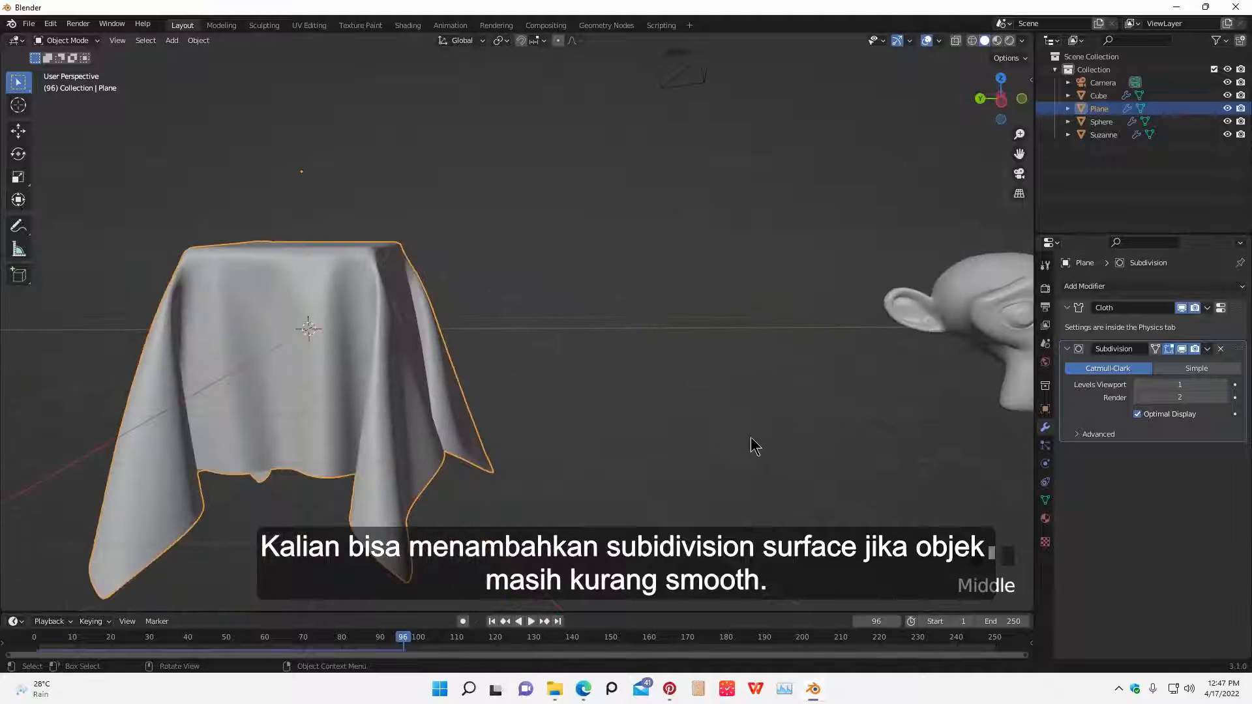
{"action": "middle_click_drag", "start_coordinate": [557, 396], "coordinate": [686, 414], "text": "shift"}
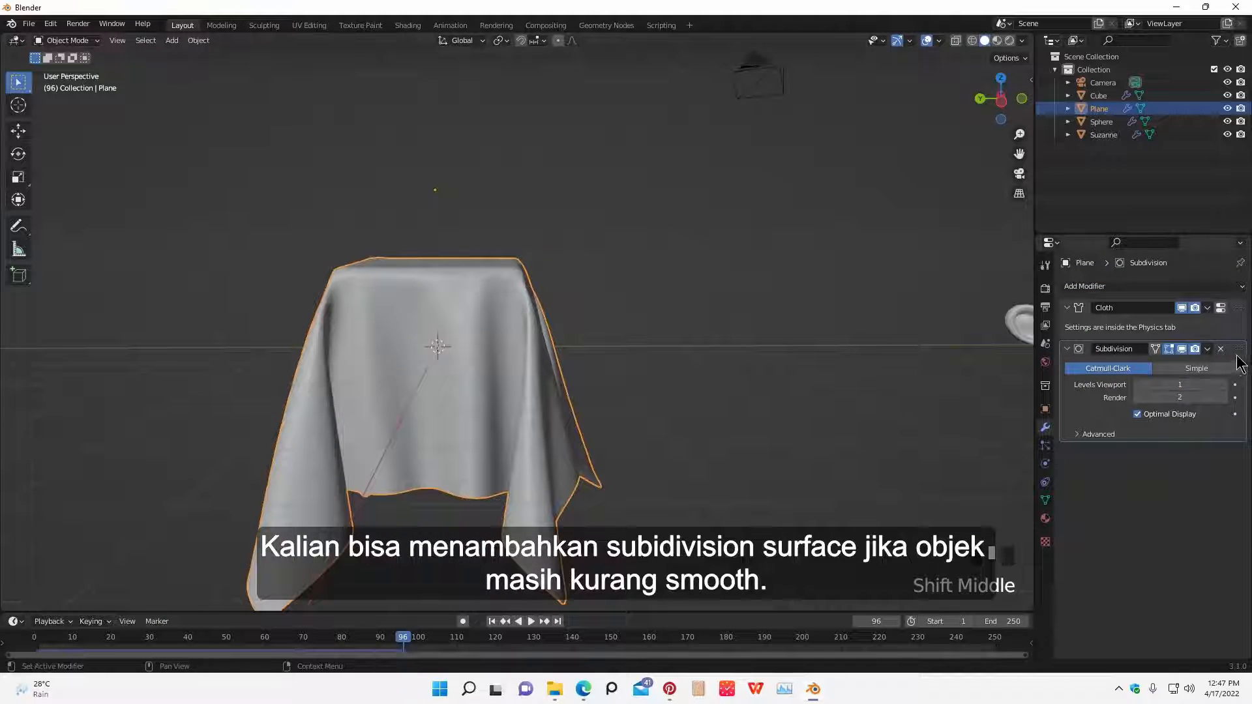
- Raise the Subdivision modifier's viewport level to 2 and look around the draped cloth
{"action": "left_click_drag", "start_coordinate": [1236, 349], "coordinate": [1222, 350]}
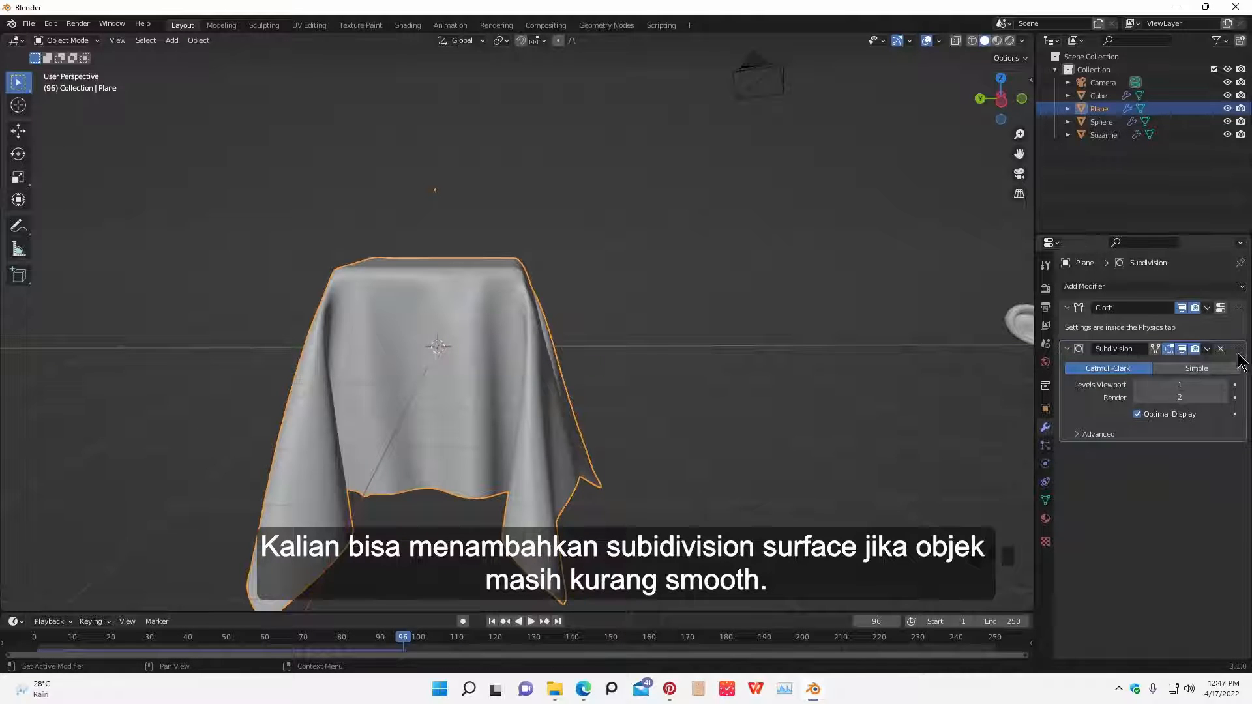
{"action": "middle_click_drag", "start_coordinate": [1018, 389], "coordinate": [1029, 435]}
{"action": "scroll", "coordinate": [808, 395], "scroll_direction": "down", "scroll_amount": 2}
{"action": "left_click", "coordinate": [1224, 386]}
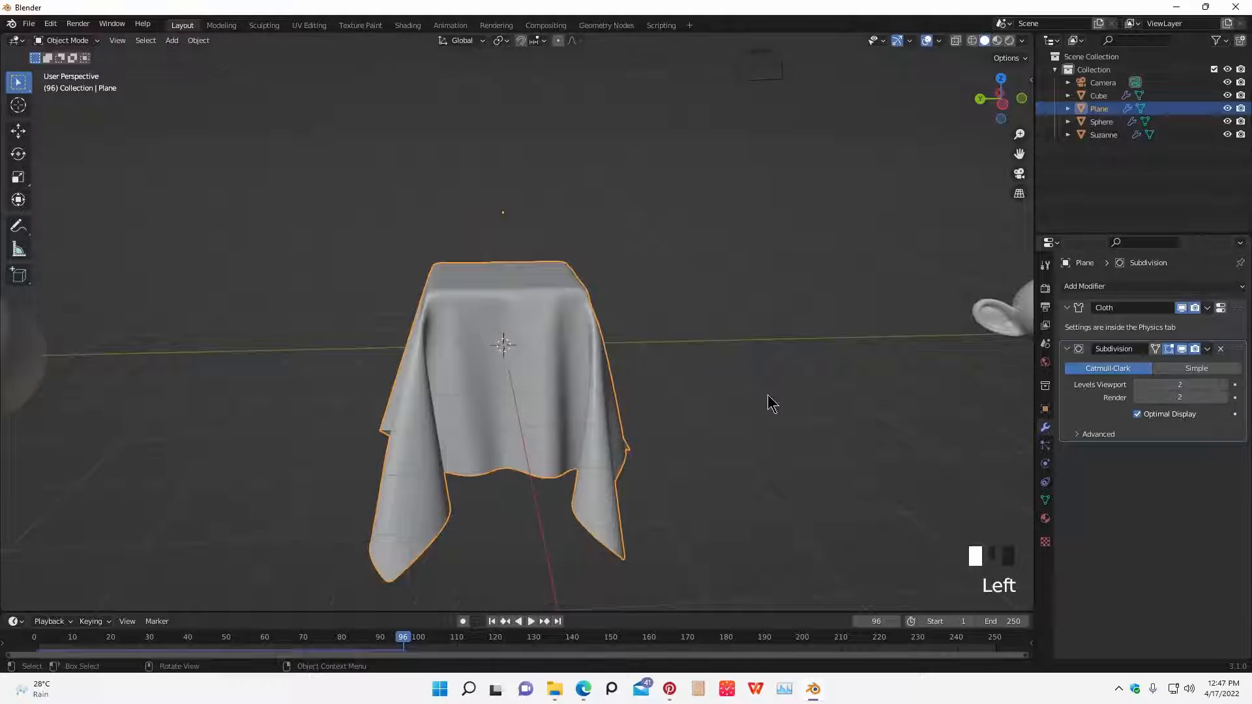
{"action": "middle_click_drag", "start_coordinate": [768, 400], "coordinate": [1106, 399]}
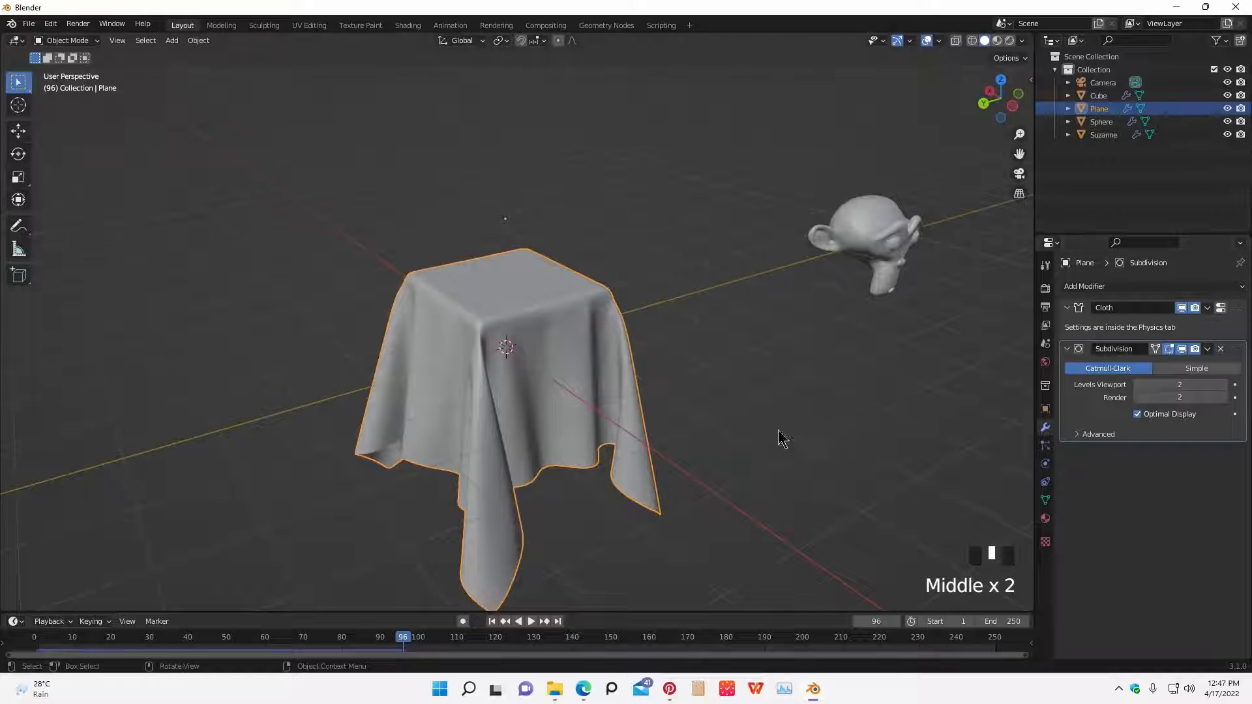
- Examine the smoothed cloth draped over the cube from several angles and distances
{"action": "middle_click_drag", "start_coordinate": [782, 438], "coordinate": [1167, 425]}
{"action": "scroll", "coordinate": [765, 452], "scroll_direction": "up", "scroll_amount": 3}
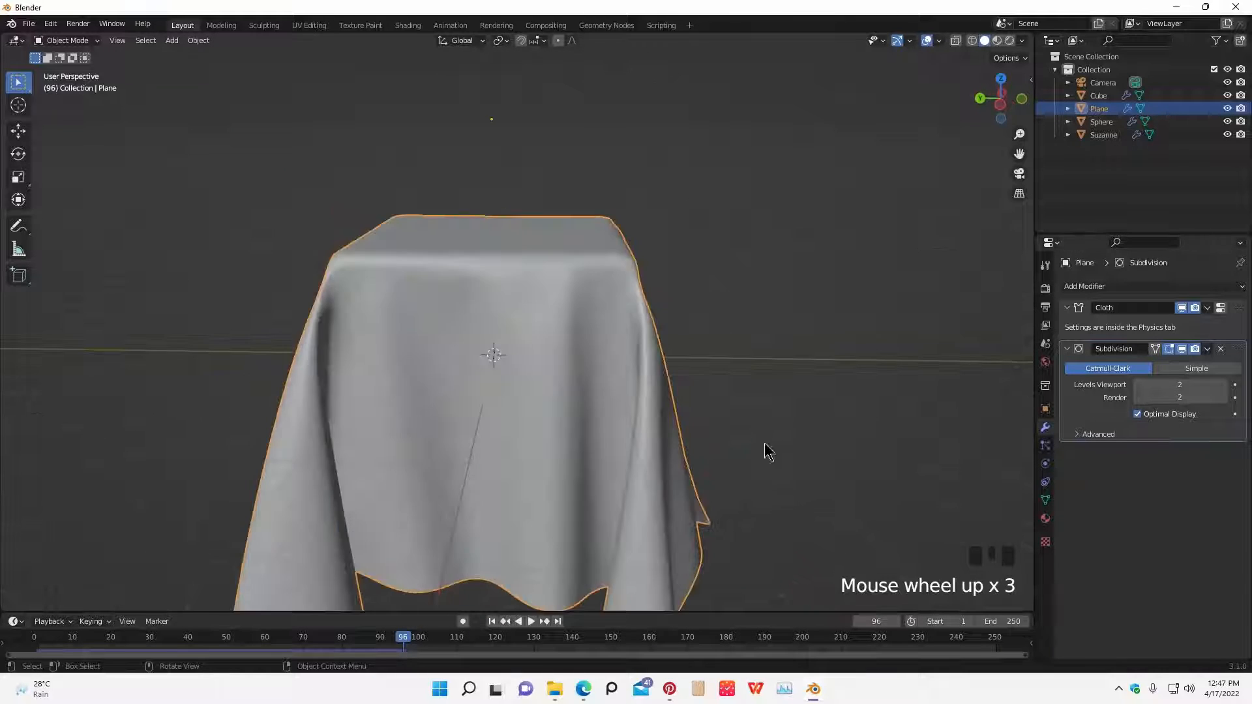
{"action": "middle_click_drag", "start_coordinate": [766, 453], "coordinate": [681, 450]}
{"action": "scroll", "coordinate": [930, 422], "scroll_direction": "down", "scroll_amount": 2}
{"action": "scroll", "coordinate": [776, 461], "scroll_direction": "up", "scroll_amount": 4}
{"action": "scroll", "coordinate": [782, 429], "scroll_direction": "down", "scroll_amount": 2}
{"action": "scroll", "coordinate": [654, 497], "scroll_direction": "down", "scroll_amount": 2}
{"action": "scroll", "coordinate": [759, 507], "scroll_direction": "up", "scroll_amount": 3}
{"action": "scroll", "coordinate": [709, 454], "scroll_direction": "down", "scroll_amount": 2}
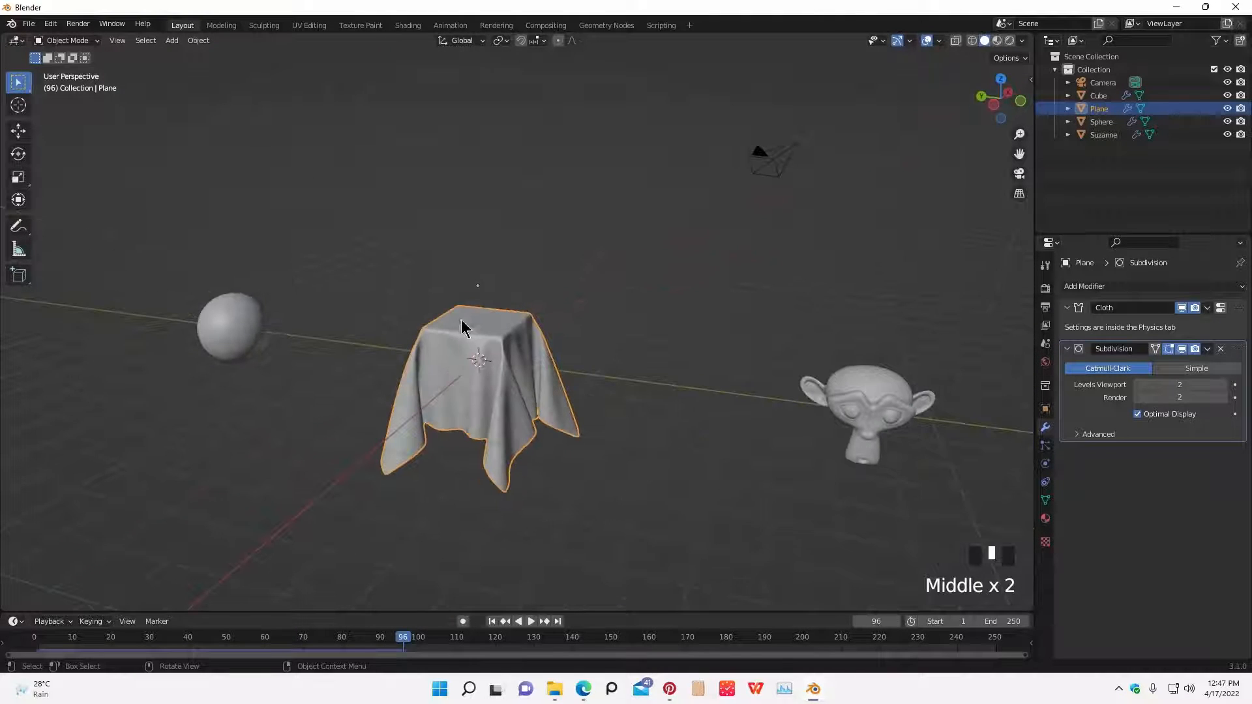
{"action": "scroll", "coordinate": [530, 347], "scroll_direction": "up", "scroll_amount": 2}
{"action": "middle_click_drag", "start_coordinate": [530, 346], "coordinate": [469, 250]}
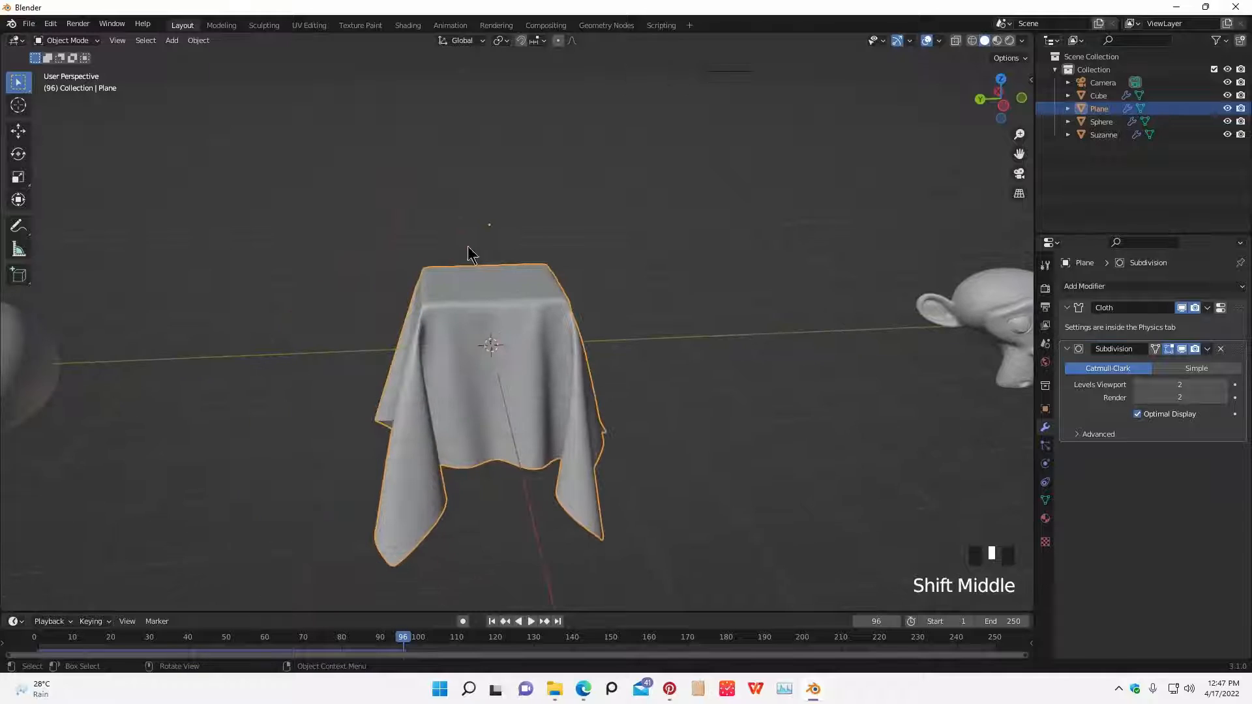
- Look over the brushes in the Sculpting workspace and return to the Layout workspace
{"action": "left_click", "coordinate": [275, 26]}
{"action": "scroll", "coordinate": [23, 528], "scroll_direction": "down", "scroll_amount": 3}
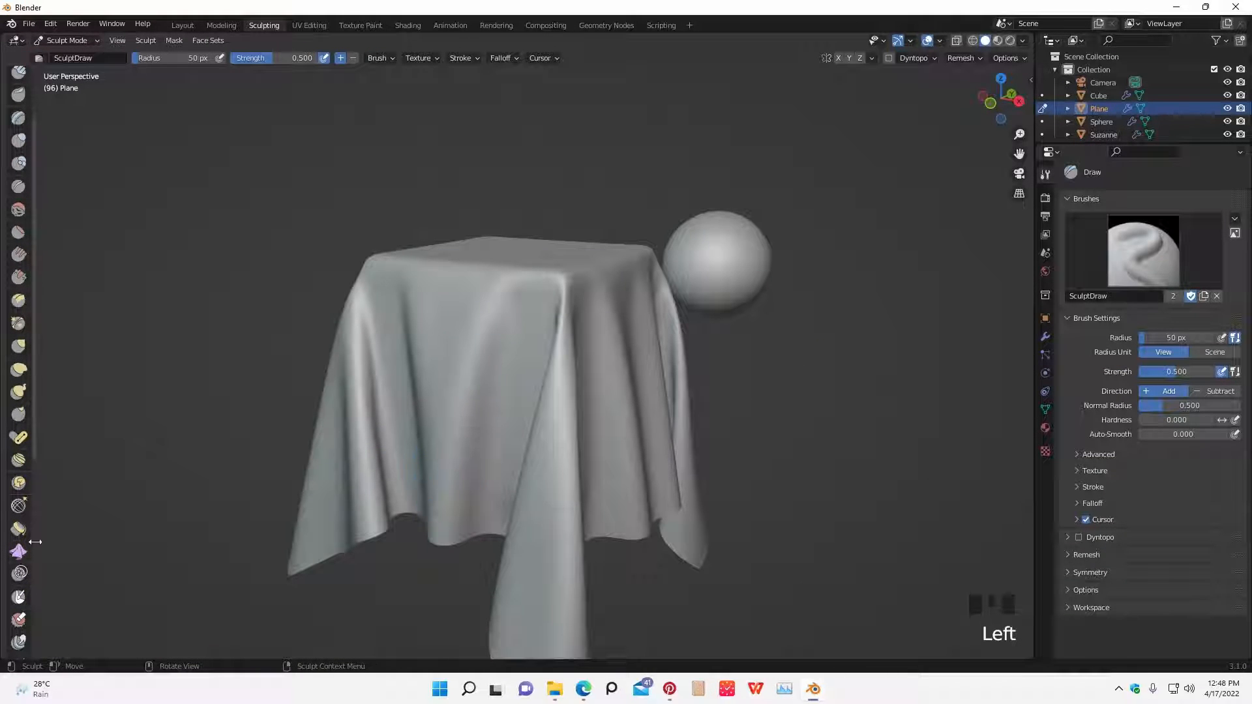
{"action": "left_click", "coordinate": [171, 27]}
{"action": "mouse_move", "coordinate": [392, 210]}
{"action": "middle_mouse_down"}
{"action": "mouse_move", "coordinate": [557, 312]}
{"action": "mouse_move", "coordinate": [469, 340]}
{"action": "mouse_move", "coordinate": [620, 424]}
{"action": "mouse_move", "coordinate": [430, 324]}
{"action": "middle_mouse_up"}
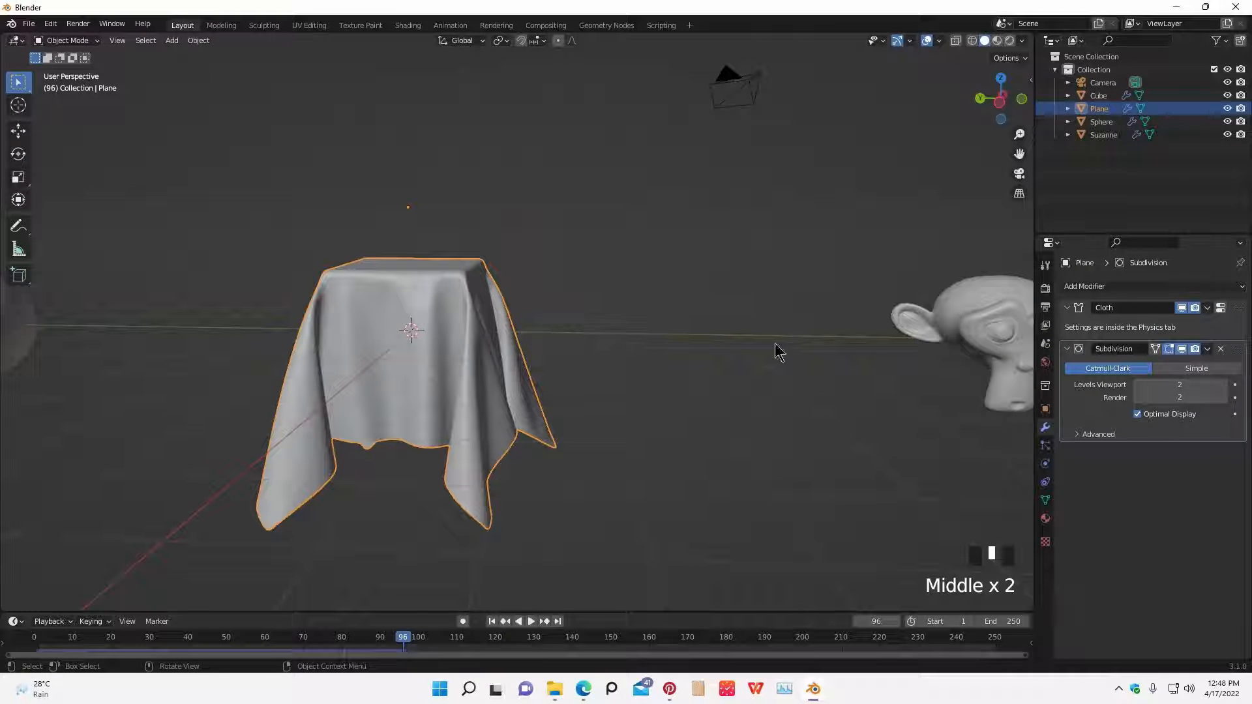
{"action": "middle_click_drag", "start_coordinate": [893, 492], "coordinate": [769, 469]}
- Return to frame 1 and duplicate the cloth plane about 6.3 m along the Y axis towards the sphere
{"action": "left_click", "coordinate": [491, 622]}
{"action": "scroll", "coordinate": [457, 450], "scroll_direction": "down", "scroll_amount": 3}
{"action": "middle_click_drag", "start_coordinate": [437, 449], "coordinate": [558, 456], "text": "shift"}
{"action": "mouse_move", "coordinate": [557, 457]}
{"action": "middle_mouse_down", "text": "shift"}
{"action": "mouse_move", "coordinate": [539, 459]}
{"action": "mouse_move", "coordinate": [584, 467]}
{"action": "mouse_move", "coordinate": [553, 456]}
{"action": "middle_mouse_up", "text": "shift"}
{"action": "key", "text": "shift+d"}
{"action": "key", "text": "x"}
{"action": "key", "text": "y"}
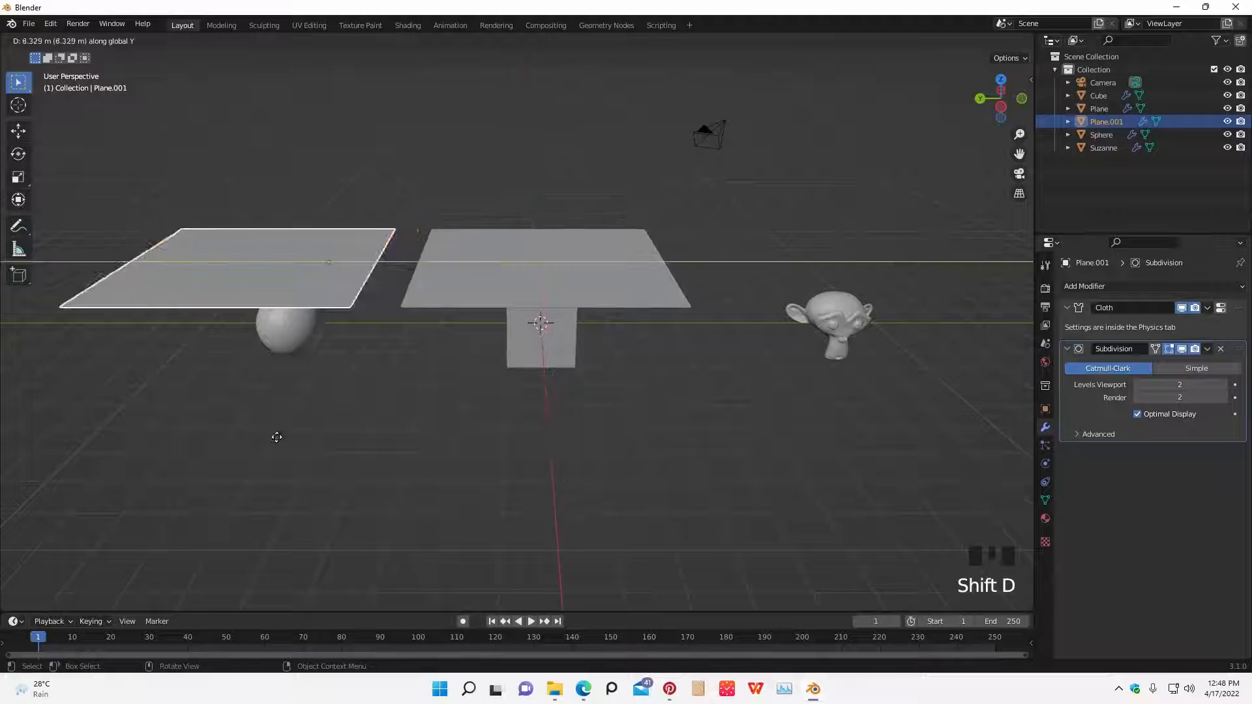
{"action": "left_click", "coordinate": [276, 436]}
- Move the duplicated plane further along the Y axis to centre it above the sphere
{"action": "key", "text": "g"}
{"action": "key", "text": "y"}
{"action": "middle_click_drag", "start_coordinate": [277, 435], "coordinate": [404, 398]}
{"action": "left_click", "coordinate": [355, 402]}
- Duplicate the sphere's plane -16.083 m along the Y axis to place a copy above the monkey head
{"action": "scroll", "coordinate": [357, 401], "scroll_direction": "down", "scroll_amount": 2}
{"action": "key", "text": "shift+d"}
{"action": "key", "text": "y"}
{"action": "left_click", "coordinate": [727, 401]}
- Play the simulation until all three cloths drape over their objects, stopping at frame 114
{"action": "key", "text": "space"}
{"action": "middle_click_drag", "start_coordinate": [727, 401], "coordinate": [441, 400]}
{"action": "scroll", "coordinate": [589, 411], "scroll_direction": "up", "scroll_amount": 2}
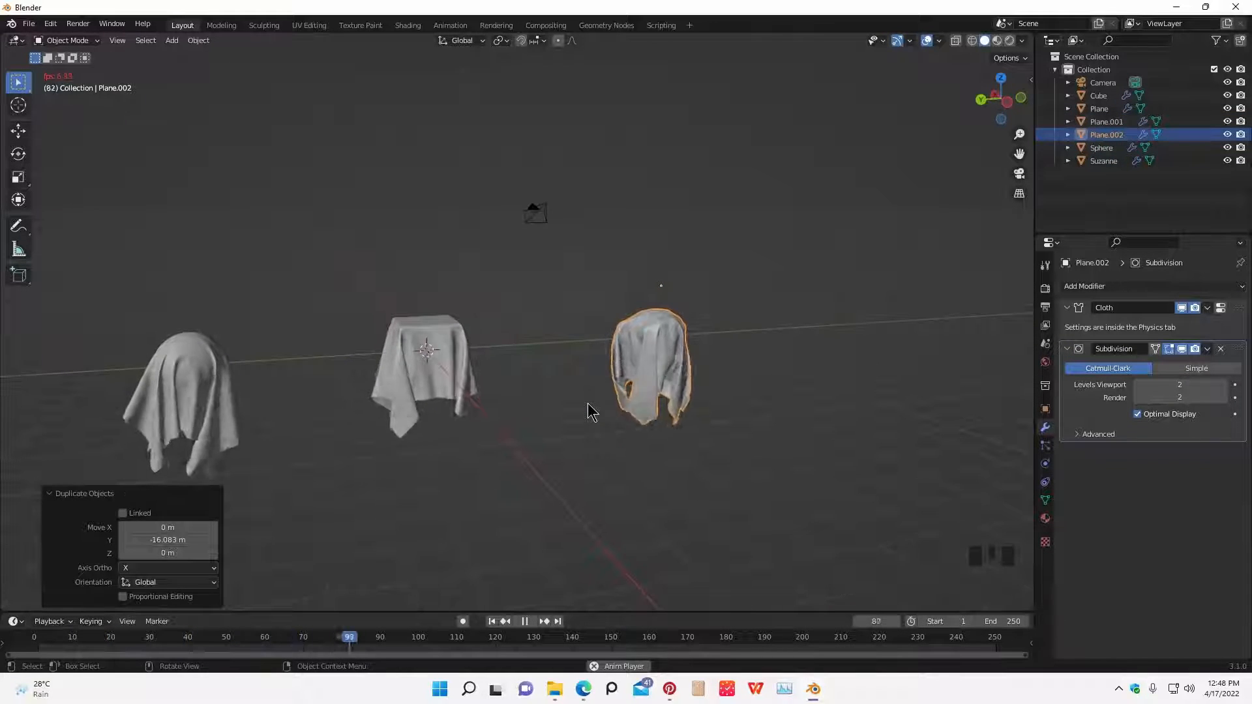
{"action": "middle_click_drag", "start_coordinate": [590, 414], "coordinate": [613, 416]}
{"action": "key", "text": "space"}
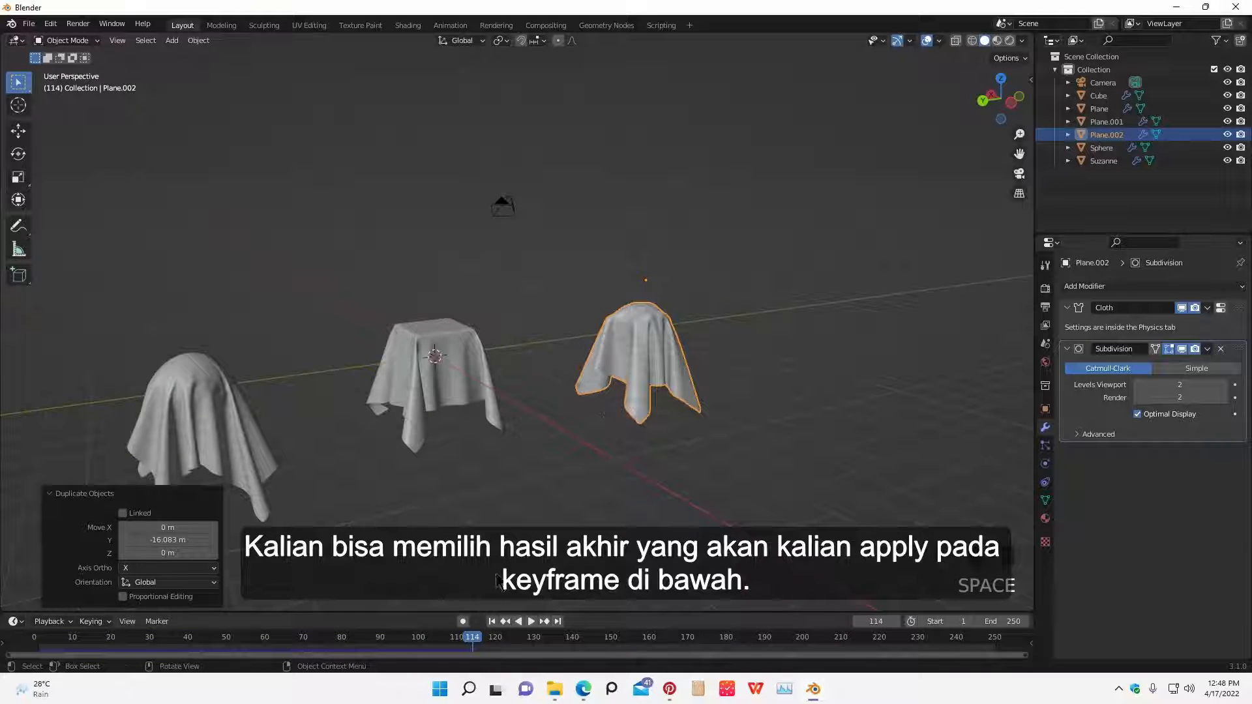
- Scrub the timeline back to frame 41 and check the monkey's cloth in Edit Mode
{"action": "left_click_drag", "start_coordinate": [442, 648], "coordinate": [193, 654]}
{"action": "key", "text": "Tab"}
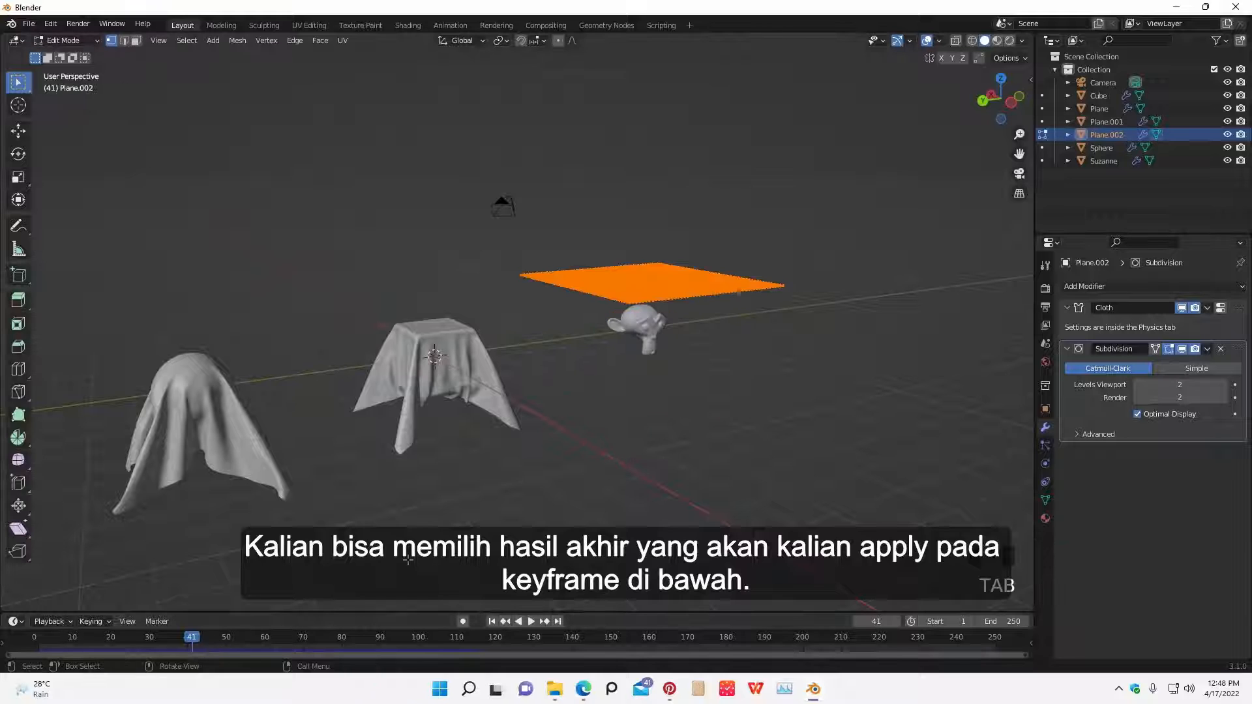
{"action": "key", "text": "Tab"}
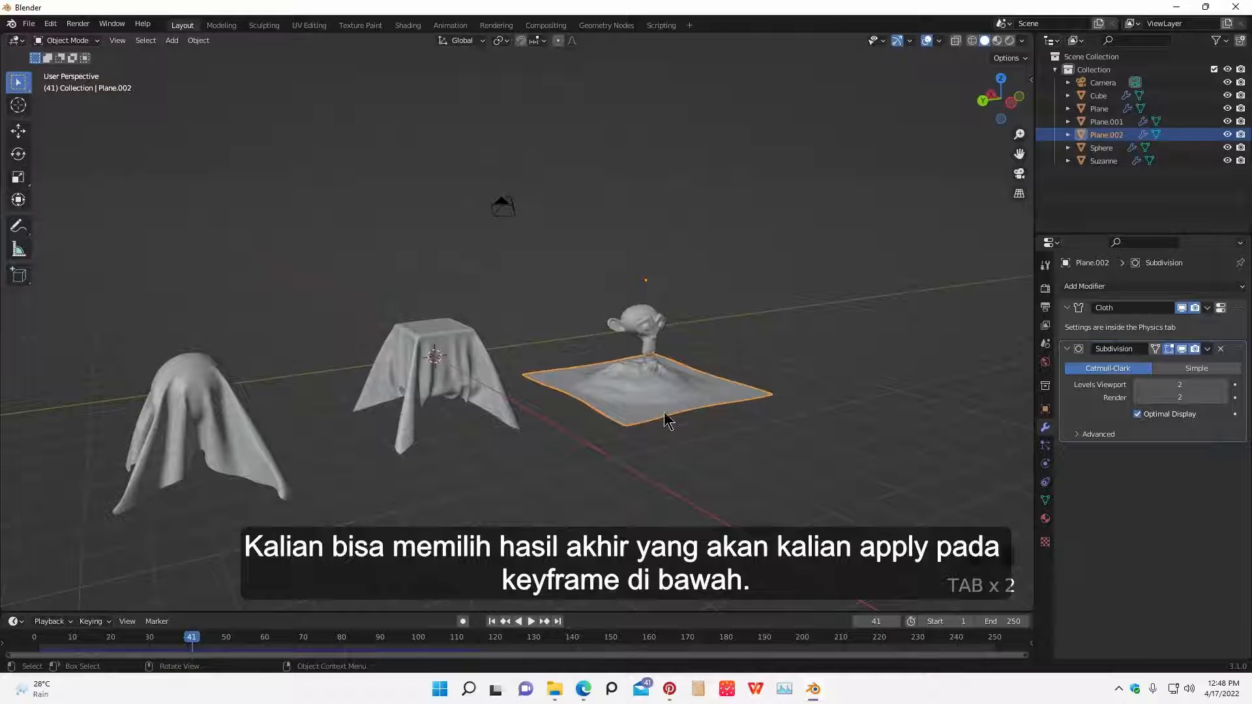
{"action": "middle_click_drag", "start_coordinate": [706, 505], "coordinate": [652, 515]}
- Rewind to frame 1 and replay the cloth simulation, stopping at frame 98
{"action": "left_click", "coordinate": [493, 622]}
{"action": "middle_click_drag", "start_coordinate": [494, 588], "coordinate": [545, 578]}
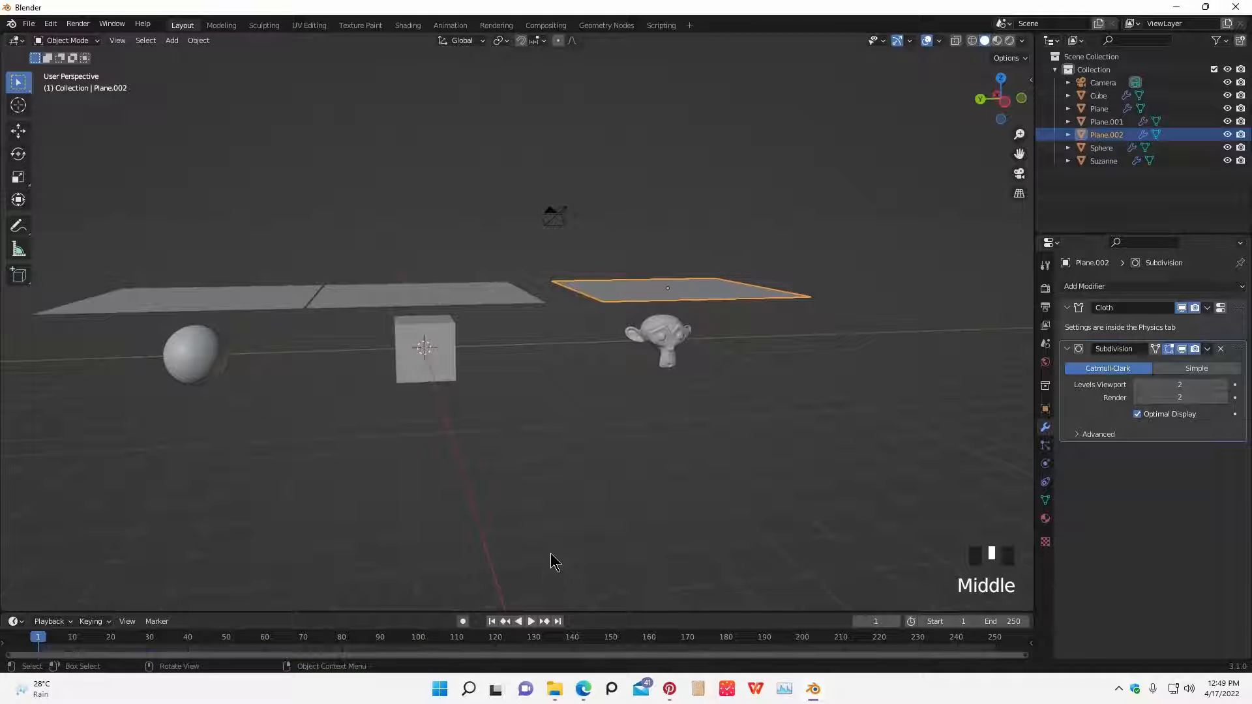
{"action": "key", "text": "space"}
{"action": "middle_click_drag", "start_coordinate": [603, 545], "coordinate": [580, 480]}
{"action": "key", "text": "space"}
{"action": "key", "text": "space"}
{"action": "key", "text": "space"}
{"action": "middle_click_drag", "start_coordinate": [495, 486], "coordinate": [561, 453]}
- Select the cloth over the cube and apply its Cloth and Subdivision modifiers
{"action": "left_click", "coordinate": [491, 407]}
{"action": "middle_click_drag", "start_coordinate": [492, 407], "coordinate": [899, 394]}
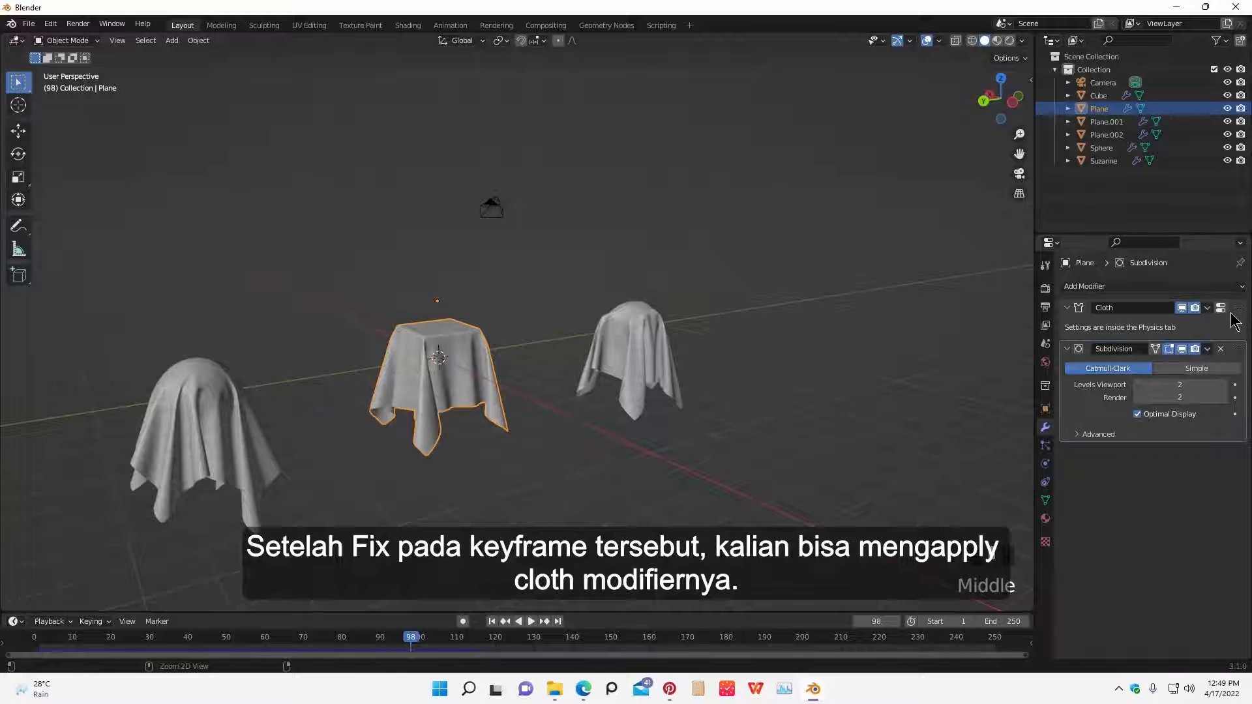
{"action": "key", "text": "ctrl+a"}
{"action": "key", "text": "ctrl+a"}
{"action": "middle_click_drag", "start_coordinate": [800, 456], "coordinate": [717, 352]}
- Examine the applied mesh of the cube's cloth up close, comparing Edit Mode with Object Mode
{"action": "key", "text": "Tab"}
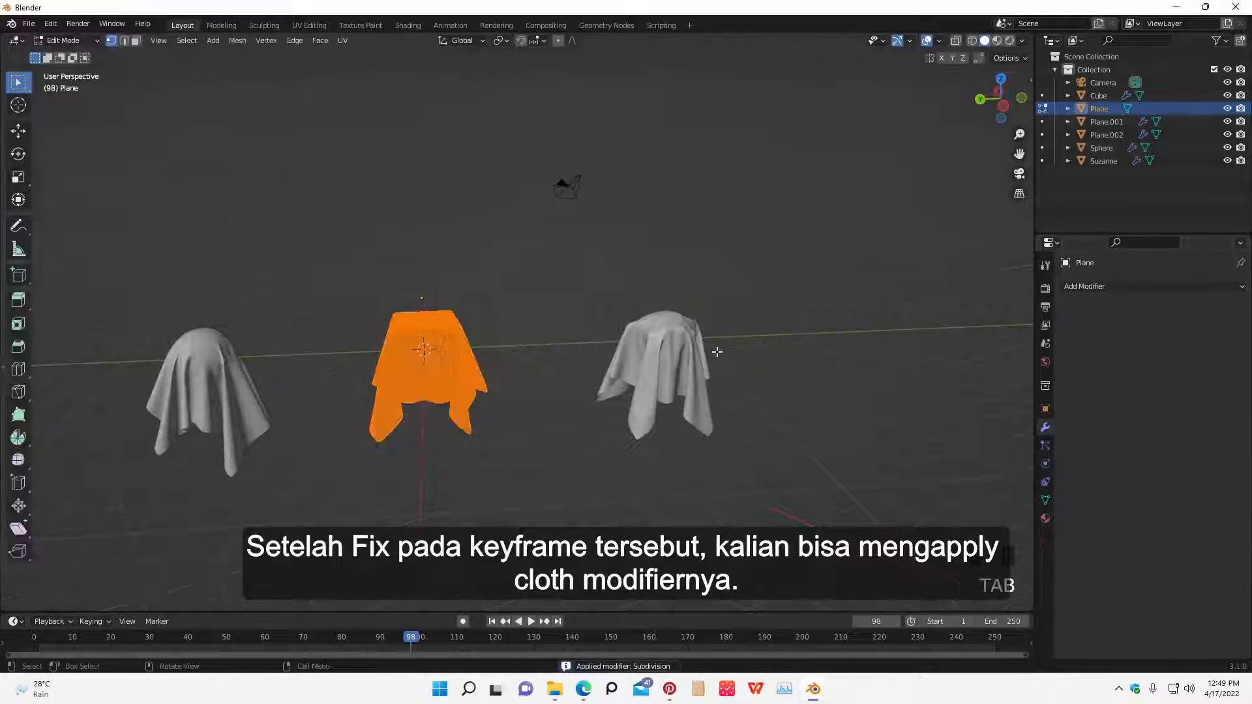
{"action": "key", "text": "Tab"}
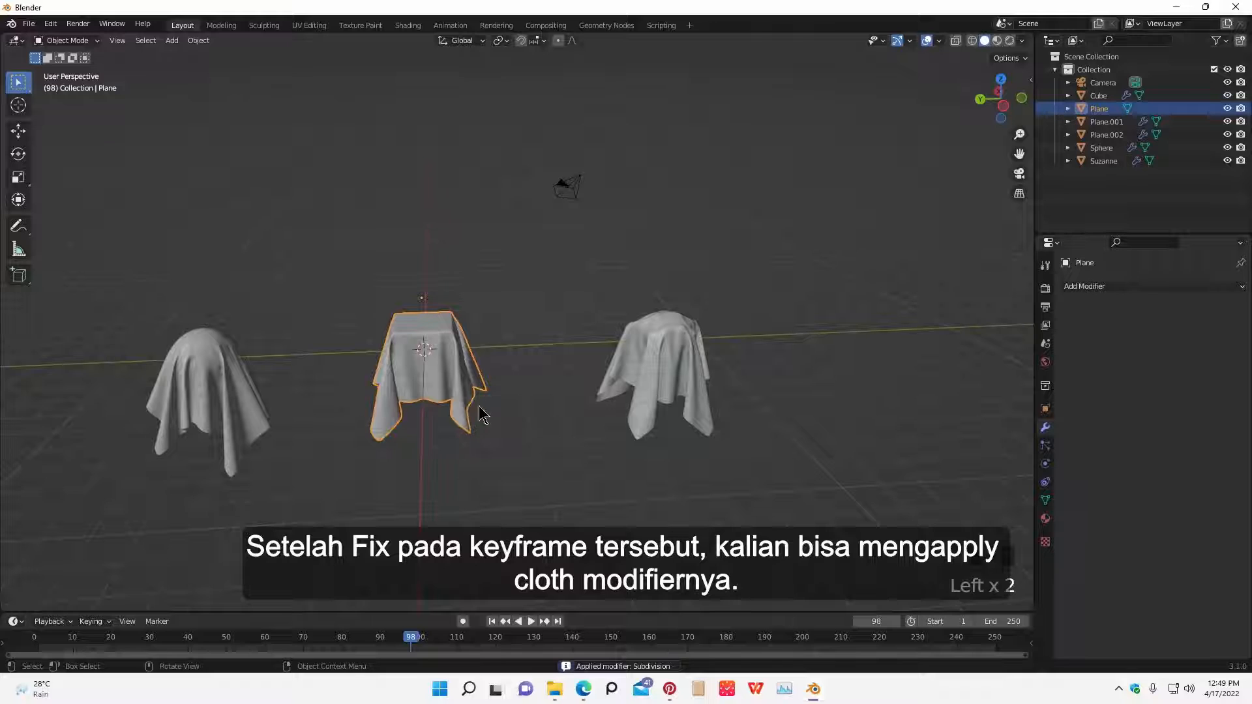
{"action": "key", "text": "Tab"}
{"action": "scroll", "coordinate": [559, 387], "scroll_direction": "up", "scroll_amount": 6}
{"action": "middle_click_drag", "start_coordinate": [558, 387], "coordinate": [522, 393]}
{"action": "key", "text": "Tab"}
{"action": "key", "text": "Tab"}
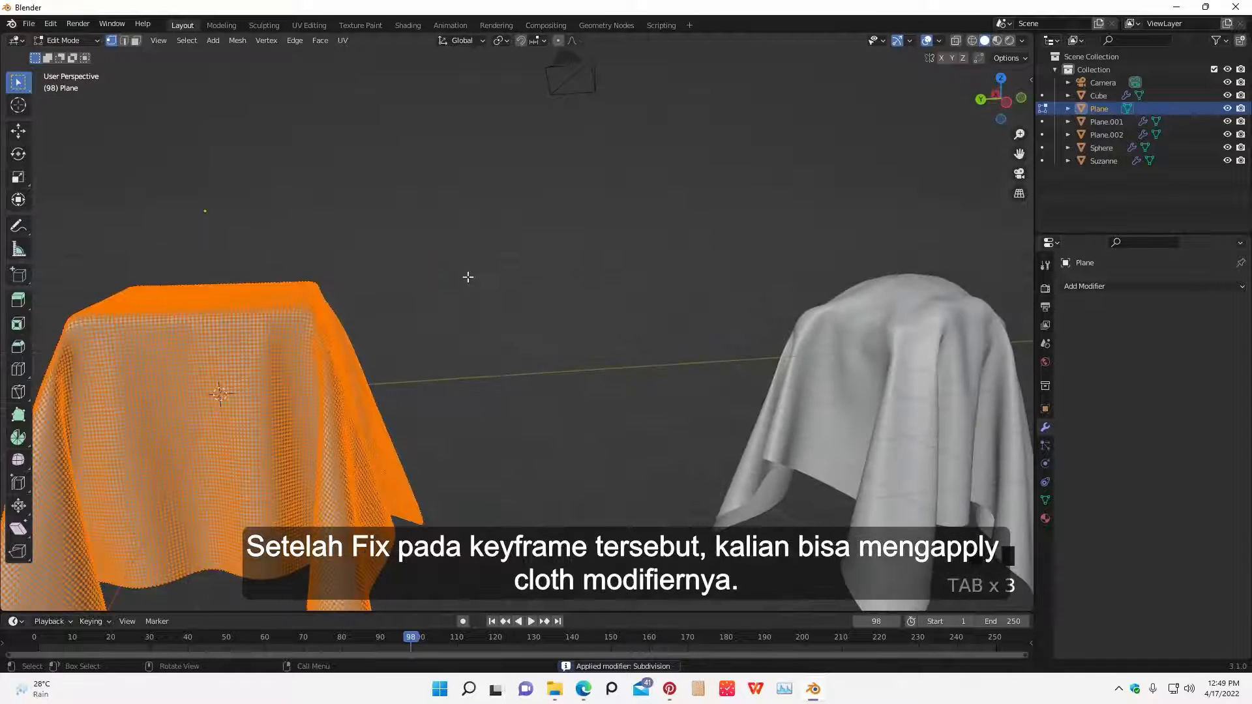
{"action": "key", "text": "Tab"}
{"action": "scroll", "coordinate": [441, 358], "scroll_direction": "down", "scroll_amount": 4}
{"action": "scroll", "coordinate": [496, 398], "scroll_direction": "up", "scroll_amount": 2}
{"action": "key", "text": "Tab"}
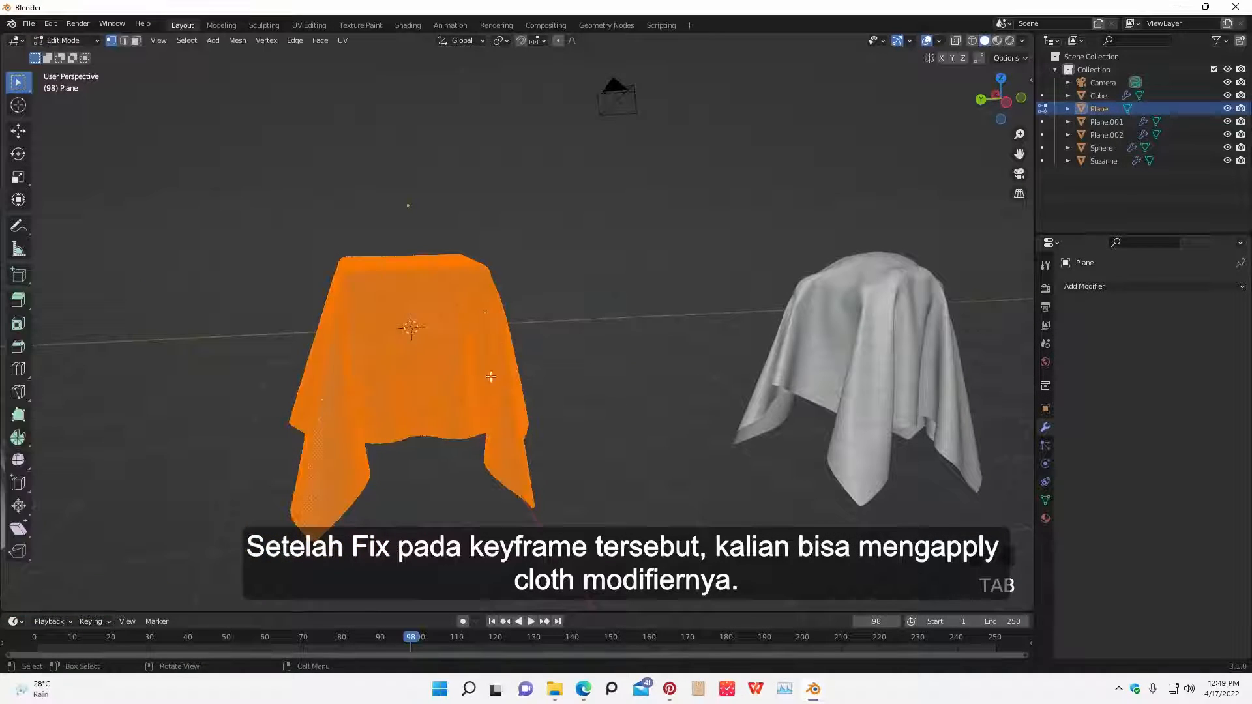
{"action": "key", "text": "Tab"}
{"action": "middle_click_drag", "start_coordinate": [486, 378], "coordinate": [515, 373]}
- Set the origin of the cube's cloth to the centre of its own geometry
{"action": "right_click", "coordinate": [515, 373]}
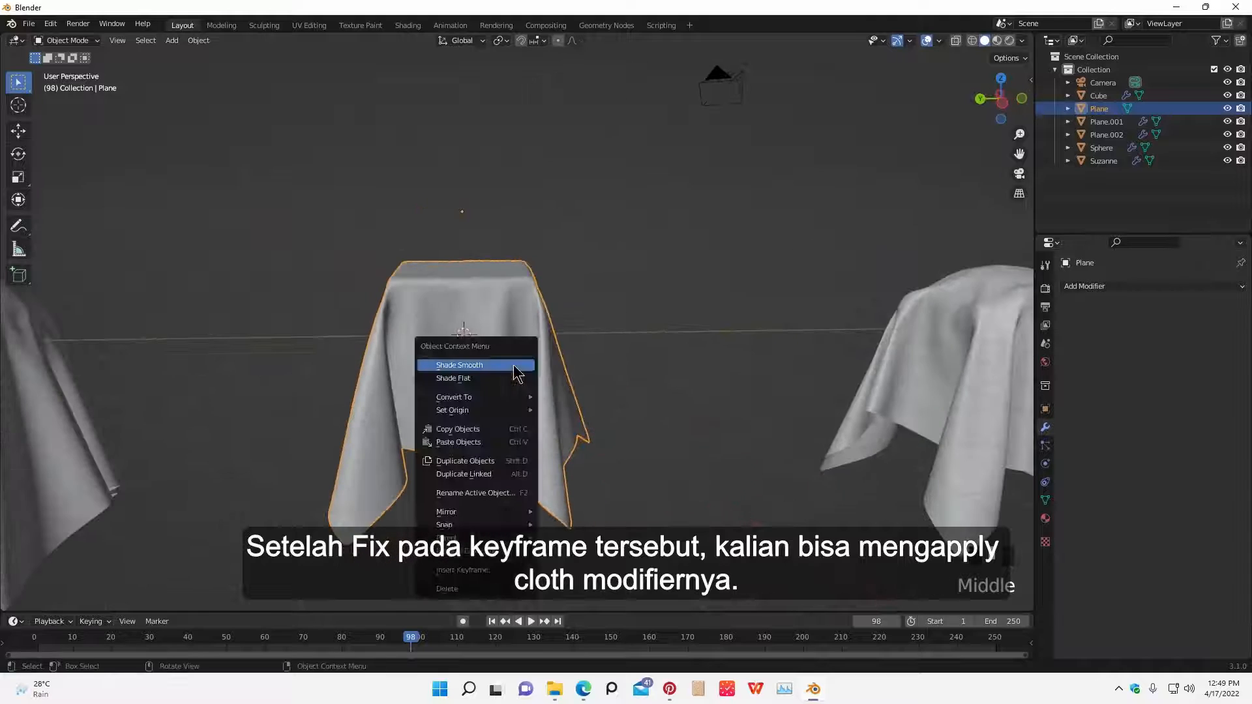
{"action": "mouse_move", "coordinate": [466, 410]}
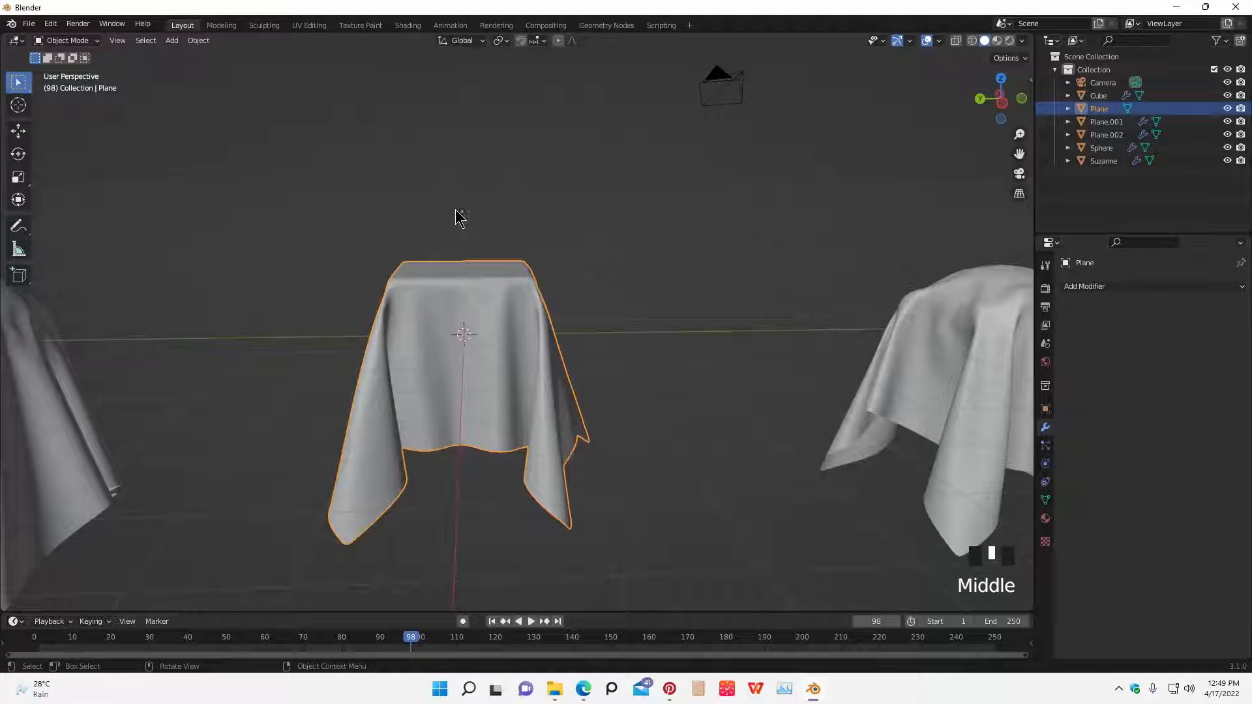
{"action": "right_click", "coordinate": [480, 354]}
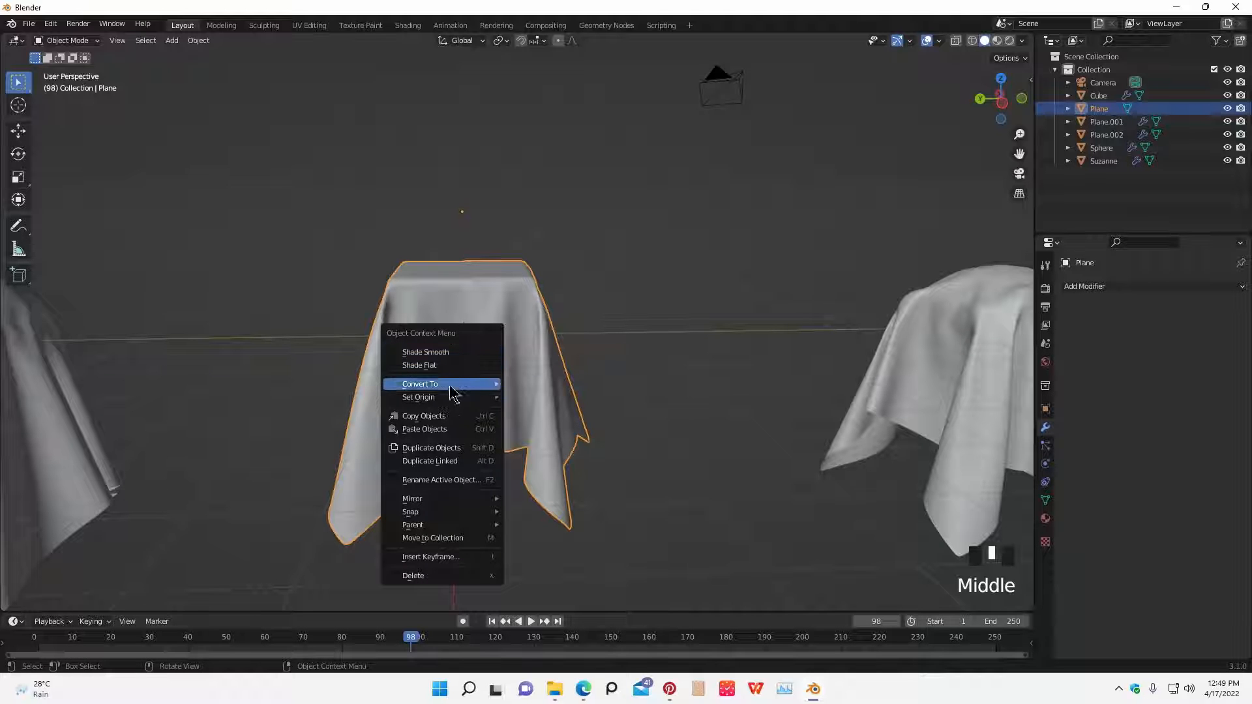
{"action": "mouse_move", "coordinate": [442, 399]}
{"action": "right_click", "coordinate": [545, 410]}
{"action": "middle_click_drag", "start_coordinate": [547, 411], "coordinate": [266, 30]}
{"action": "key", "text": "Tab"}
{"action": "key", "text": "Tab"}
{"action": "scroll", "coordinate": [551, 383], "scroll_direction": "up", "scroll_amount": 4}
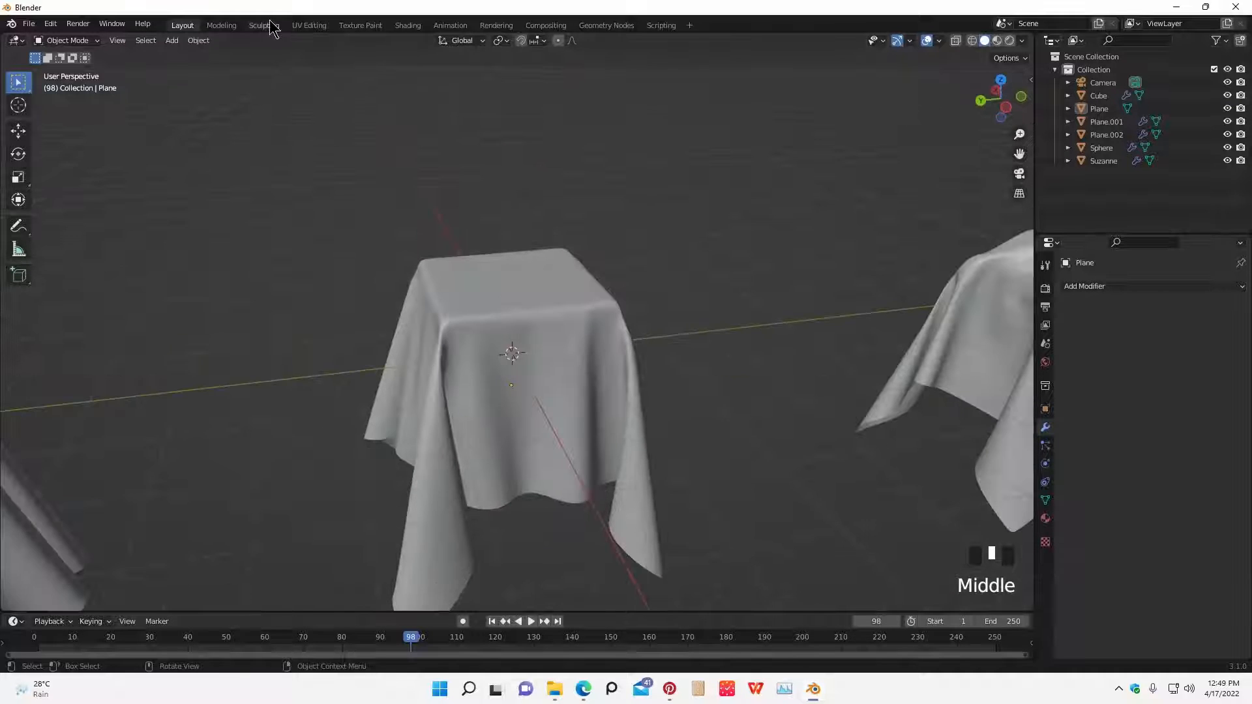
- Open the Sculpting workspace, choose the Cloth brush and frame the top of the cube's cloth
{"action": "left_click", "coordinate": [263, 25]}
{"action": "scroll", "coordinate": [276, 353], "scroll_direction": "down", "scroll_amount": 2}
{"action": "scroll", "coordinate": [20, 462], "scroll_direction": "down", "scroll_amount": 2}
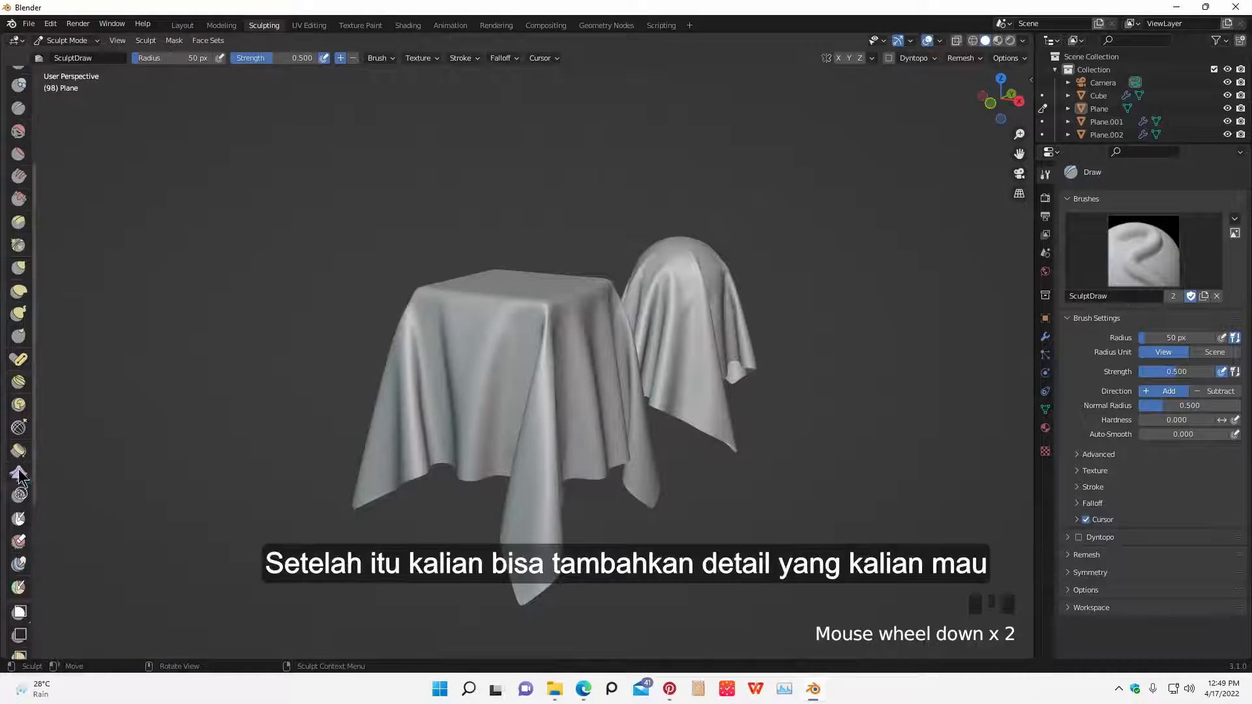
{"action": "left_click", "coordinate": [18, 472]}
{"action": "middle_click_drag", "start_coordinate": [391, 460], "coordinate": [503, 459]}
{"action": "key", "text": "f"}
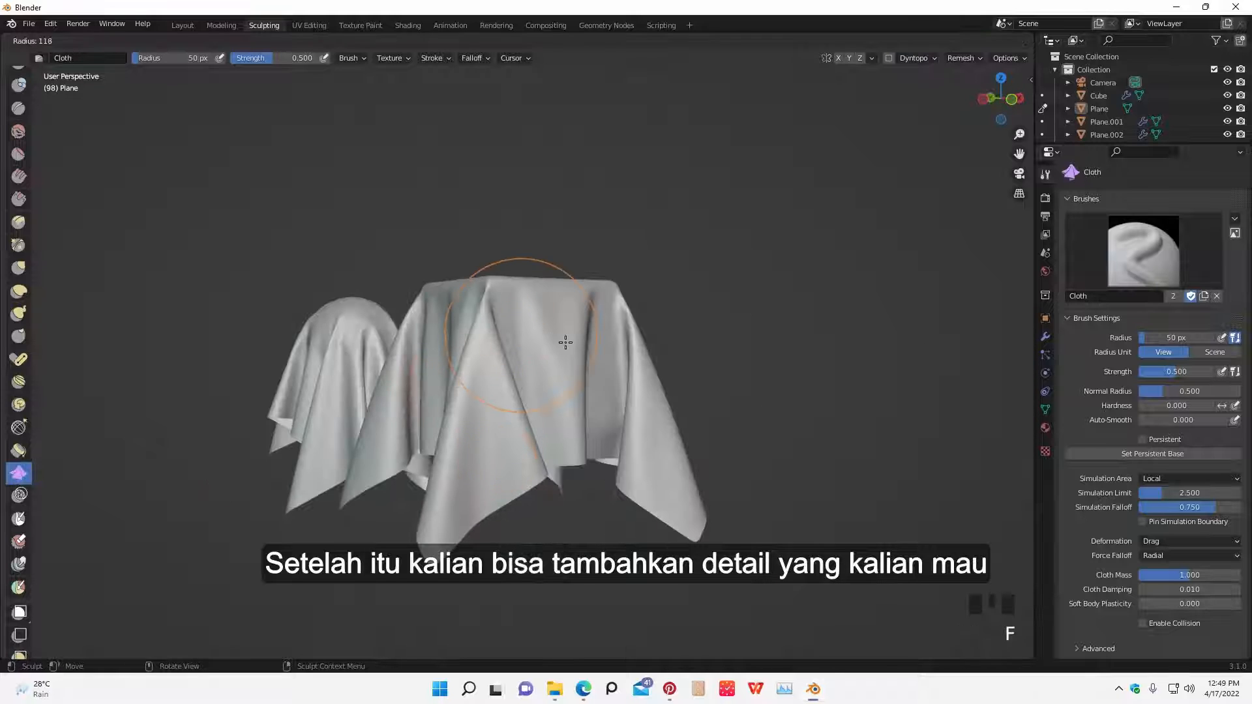
{"action": "middle_click_drag", "start_coordinate": [591, 343], "coordinate": [958, 423]}
{"action": "scroll", "coordinate": [601, 517], "scroll_direction": "up", "scroll_amount": 6}
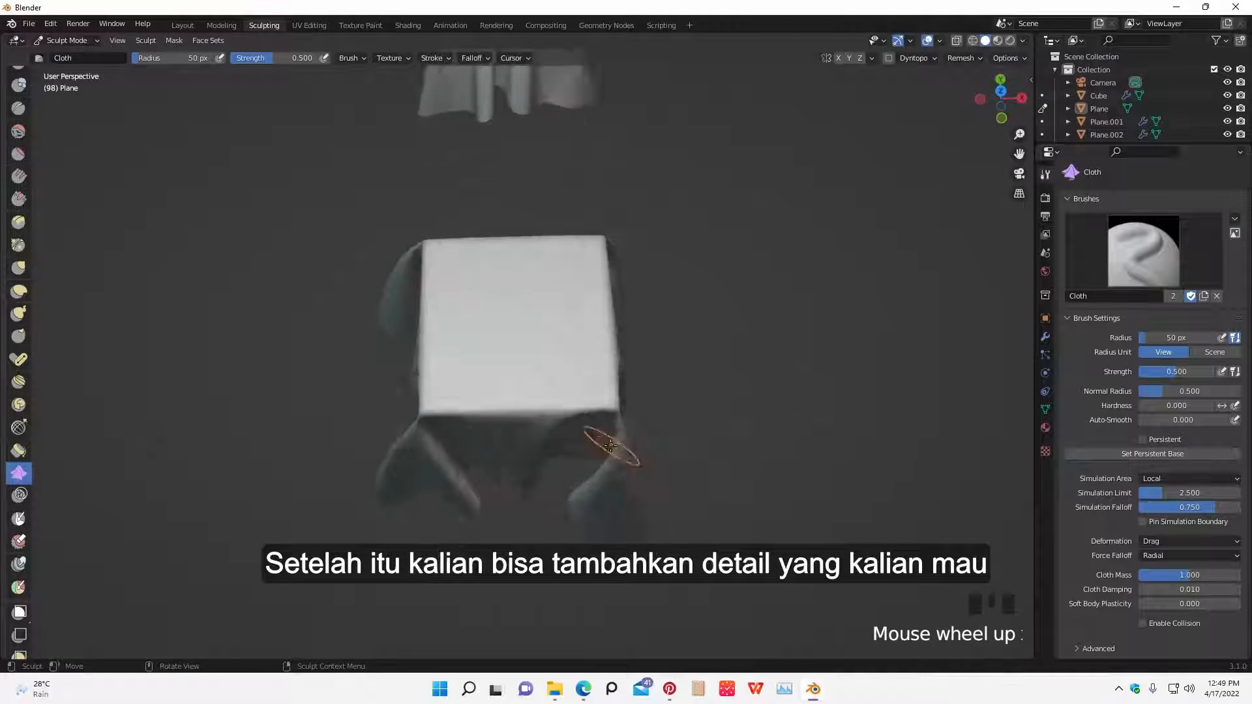
- Try Cloth brush strokes at strength 0.500 on the top and hanging side of the cloth, undoing them
{"action": "left_click", "coordinate": [492, 317]}
{"action": "mouse_move", "coordinate": [471, 320]}
{"action": "left_mouse_down"}
{"action": "mouse_move", "coordinate": [662, 322]}
{"action": "mouse_move", "coordinate": [531, 260]}
{"action": "left_mouse_up"}
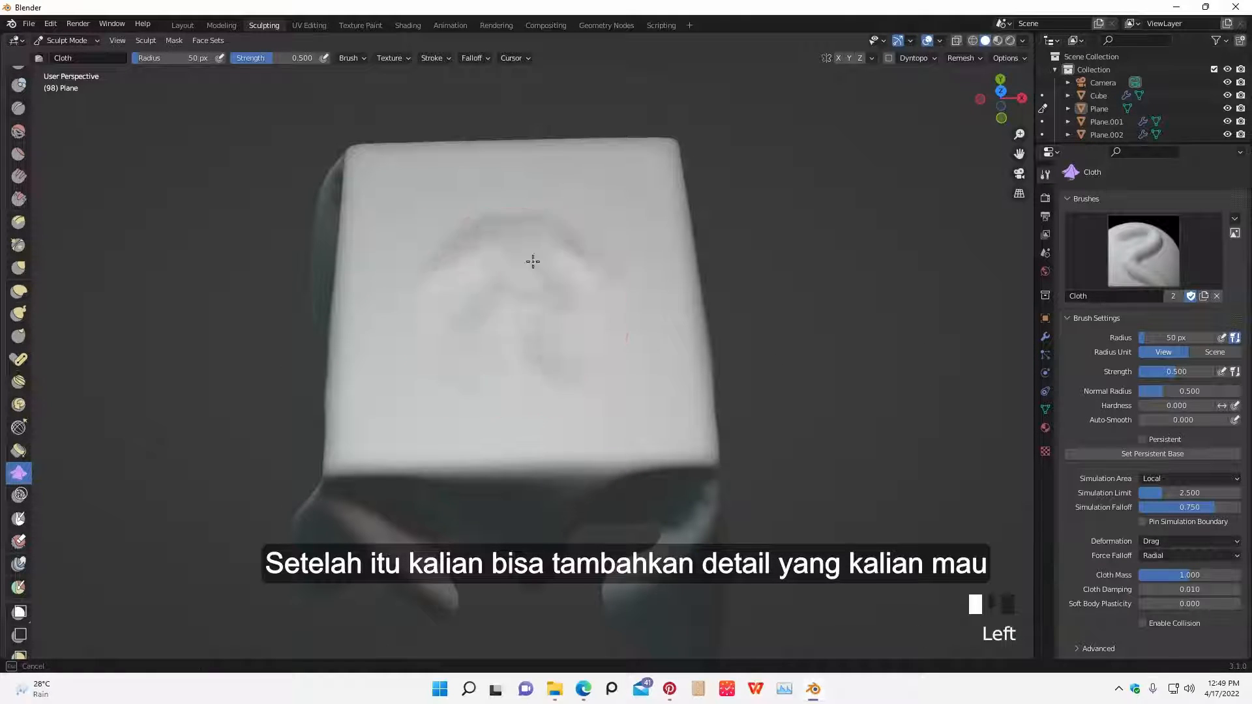
{"action": "scroll", "coordinate": [645, 321], "scroll_direction": "down", "scroll_amount": 4}
{"action": "mouse_move", "coordinate": [645, 322]}
{"action": "middle_mouse_down"}
{"action": "mouse_move", "coordinate": [600, 283]}
{"action": "mouse_move", "coordinate": [628, 279]}
{"action": "mouse_move", "coordinate": [587, 302]}
{"action": "middle_mouse_up"}
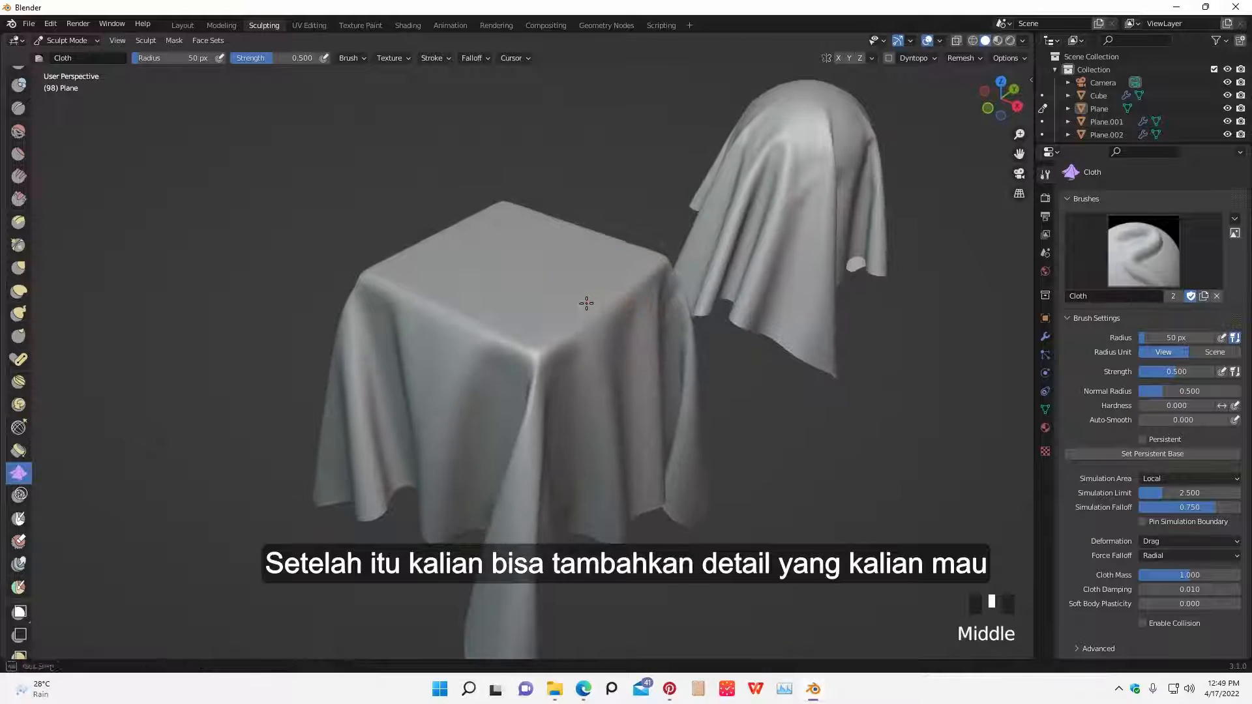
{"action": "mouse_move", "coordinate": [586, 302]}
{"action": "left_mouse_down"}
{"action": "mouse_move", "coordinate": [573, 301]}
{"action": "mouse_move", "coordinate": [584, 311]}
{"action": "left_mouse_up"}
{"action": "key", "text": "ctrl+z"}
{"action": "middle_click_drag", "start_coordinate": [584, 311], "coordinate": [618, 314]}
{"action": "left_click_drag", "start_coordinate": [521, 287], "coordinate": [419, 271]}
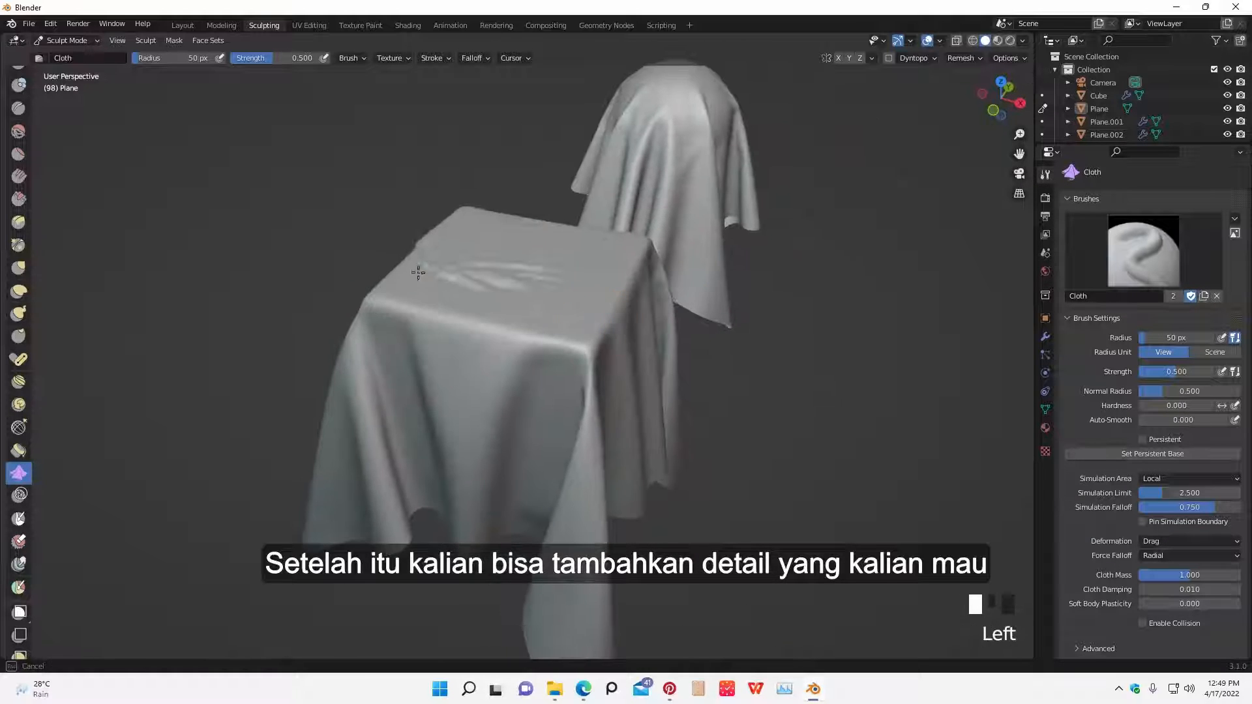
{"action": "middle_click_drag", "start_coordinate": [531, 352], "coordinate": [570, 358]}
{"action": "key", "text": "ctrl+z"}
{"action": "left_click_drag", "start_coordinate": [566, 293], "coordinate": [565, 292]}
{"action": "middle_click_drag", "start_coordinate": [564, 291], "coordinate": [518, 264]}
{"action": "key", "text": "ctrl+z"}
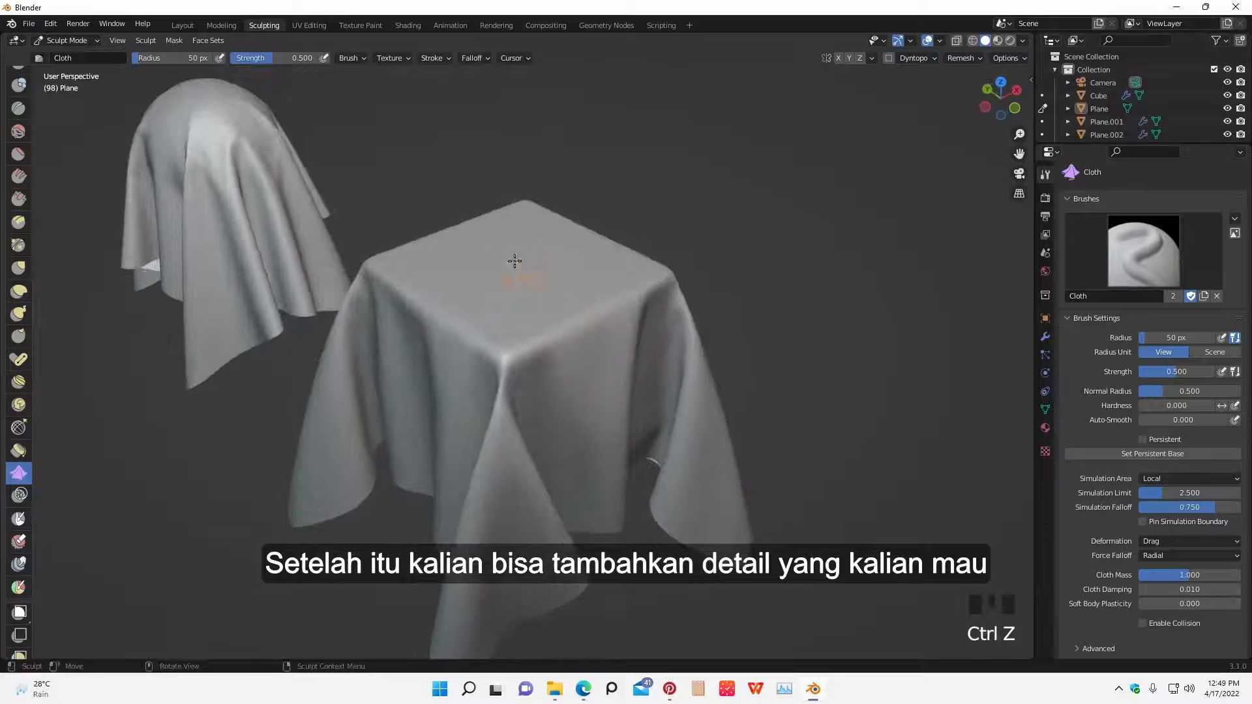
{"action": "middle_click_drag", "start_coordinate": [541, 307], "coordinate": [536, 246]}
{"action": "key", "text": "ctrl+z"}
{"action": "middle_click_drag", "start_coordinate": [558, 409], "coordinate": [559, 378]}
{"action": "left_click_drag", "start_coordinate": [557, 365], "coordinate": [505, 511]}
{"action": "key", "text": "ctrl+z"}
- Lower the Cloth brush strength to 0.063 and sculpt subtle wrinkles into the draped cloth
{"action": "left_click_drag", "start_coordinate": [522, 465], "coordinate": [520, 470]}
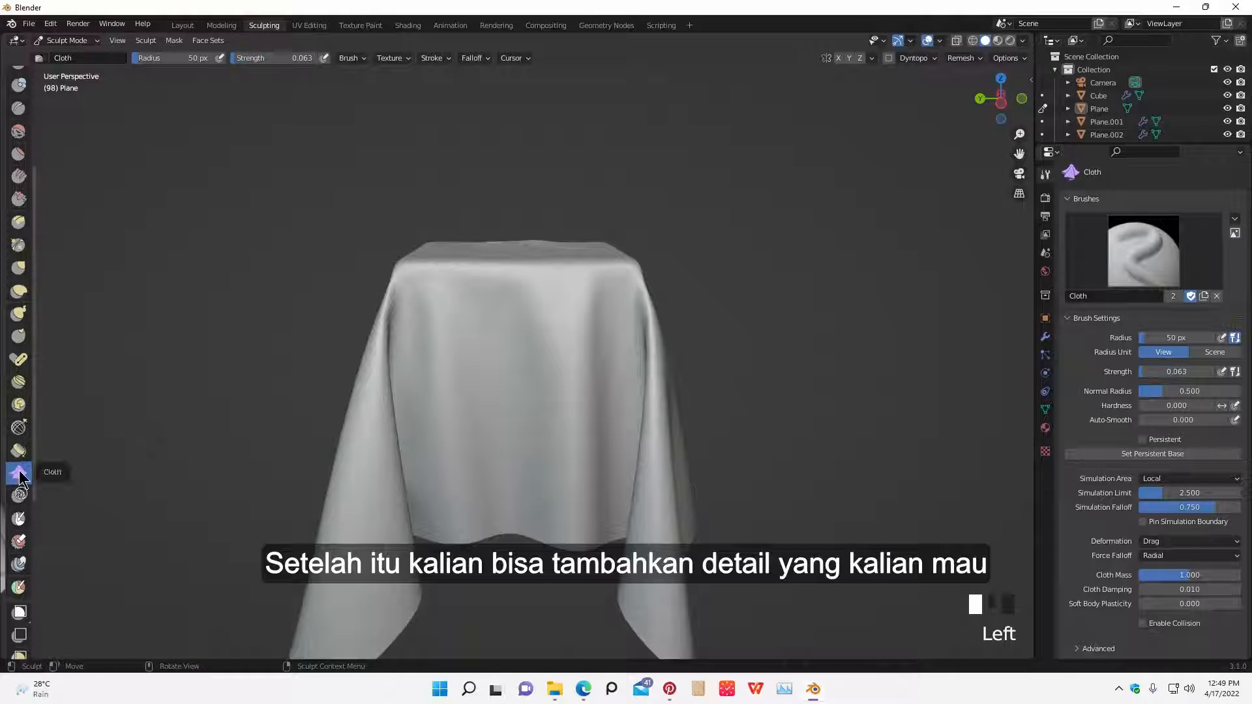
{"action": "scroll", "coordinate": [21, 479], "scroll_direction": "down", "scroll_amount": 6}
{"action": "scroll", "coordinate": [21, 479], "scroll_direction": "up", "scroll_amount": 12}
{"action": "mouse_move", "coordinate": [749, 372]}
{"action": "middle_mouse_down"}
{"action": "mouse_move", "coordinate": [763, 414]}
{"action": "mouse_move", "coordinate": [720, 379]}
{"action": "mouse_move", "coordinate": [601, 441]}
{"action": "mouse_move", "coordinate": [522, 397]}
{"action": "middle_mouse_up"}
{"action": "left_click_drag", "start_coordinate": [466, 352], "coordinate": [497, 394]}
{"action": "middle_click_drag", "start_coordinate": [497, 394], "coordinate": [418, 385]}
- Raise the Cloth brush strength slightly and sculpt more folds across the draped cloth
{"action": "left_click_drag", "start_coordinate": [246, 57], "coordinate": [258, 57]}
{"action": "left_click_drag", "start_coordinate": [582, 326], "coordinate": [554, 384]}
{"action": "mouse_move", "coordinate": [554, 385]}
{"action": "left_mouse_down"}
{"action": "mouse_move", "coordinate": [510, 397]}
{"action": "mouse_move", "coordinate": [505, 418]}
{"action": "left_mouse_up"}
{"action": "middle_click_drag", "start_coordinate": [418, 365], "coordinate": [482, 385]}
{"action": "left_click_drag", "start_coordinate": [474, 352], "coordinate": [483, 305]}
{"action": "middle_click_drag", "start_coordinate": [483, 304], "coordinate": [554, 287]}
{"action": "scroll", "coordinate": [554, 313], "scroll_direction": "down", "scroll_amount": 3}
{"action": "middle_click_drag", "start_coordinate": [620, 326], "coordinate": [723, 427]}
- Check the sculpted cloth's mesh in Edit Mode and return to the Layout workspace
{"action": "key", "text": "Tab"}
{"action": "scroll", "coordinate": [727, 432], "scroll_direction": "down", "scroll_amount": 3}
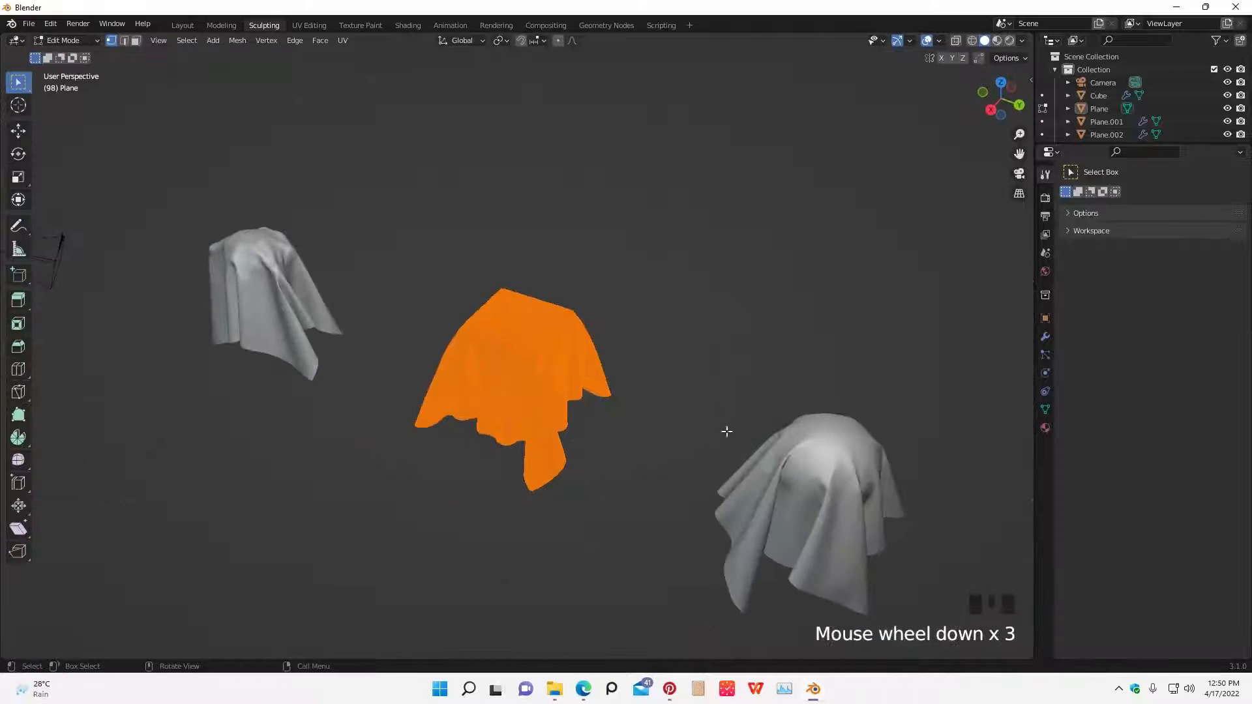
{"action": "key", "text": "Tab"}
{"action": "mouse_move", "coordinate": [732, 357]}
{"action": "middle_mouse_down"}
{"action": "mouse_move", "coordinate": [503, 385]}
{"action": "mouse_move", "coordinate": [624, 202]}
{"action": "mouse_move", "coordinate": [642, 471]}
{"action": "mouse_move", "coordinate": [254, 256]}
{"action": "middle_mouse_up"}
{"action": "left_click", "coordinate": [183, 25]}
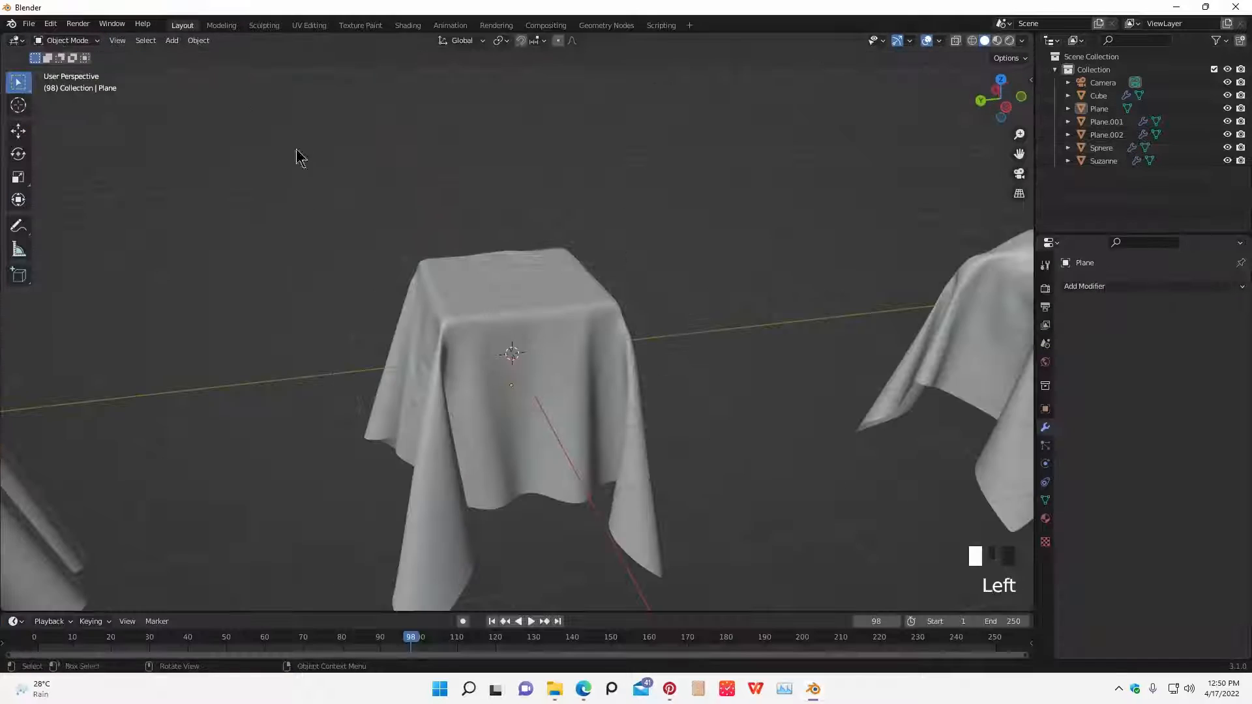
- Delete the sphere, the monkey head and their cloths, and move the draped cube aside along the Y axis
{"action": "scroll", "coordinate": [589, 201], "scroll_direction": "down", "scroll_amount": 7}
{"action": "middle_click_drag", "start_coordinate": [589, 202], "coordinate": [573, 467]}
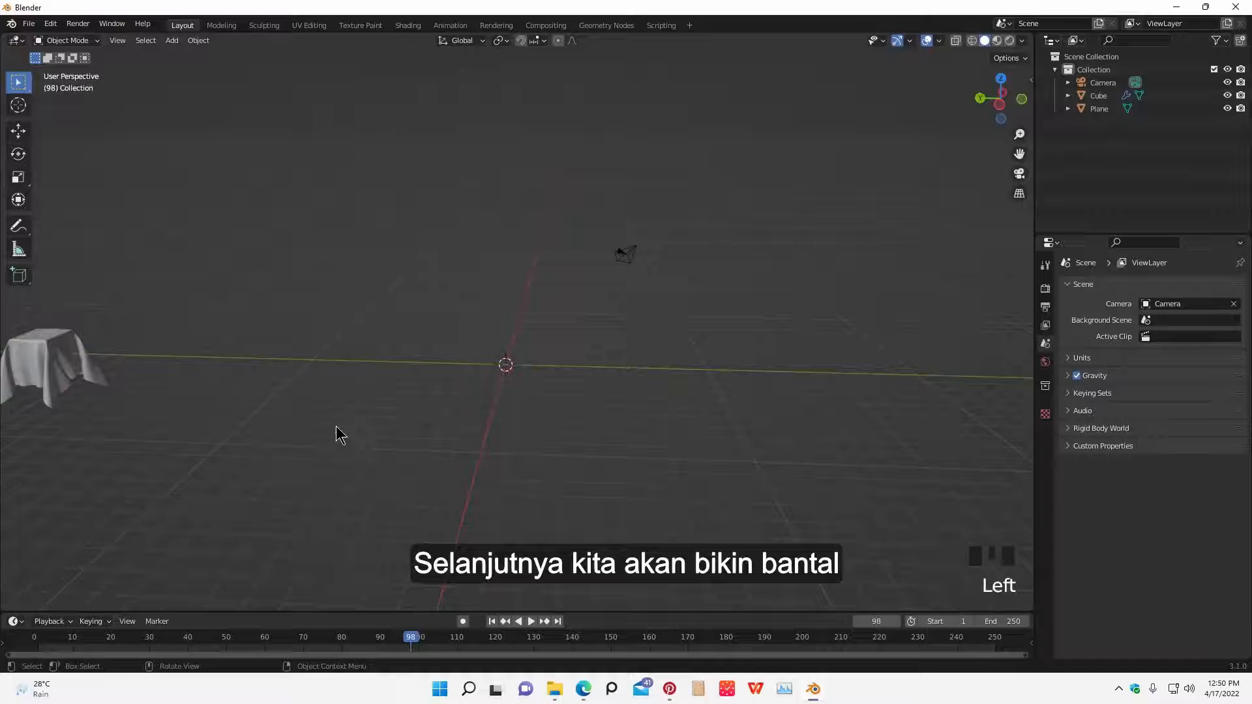
{"action": "middle_click_drag", "start_coordinate": [338, 435], "coordinate": [520, 446], "text": "shift"}
{"action": "key", "text": "shift+a"}
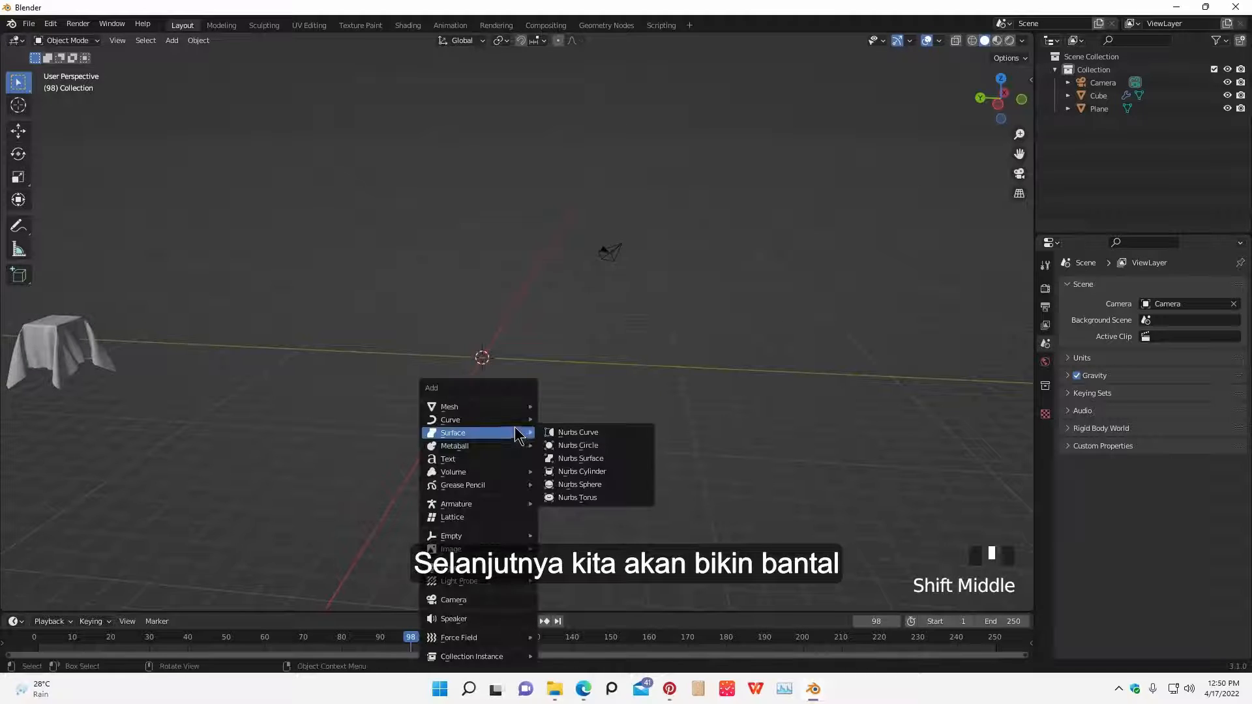
{"action": "middle_click_drag", "start_coordinate": [439, 385], "coordinate": [508, 400]}
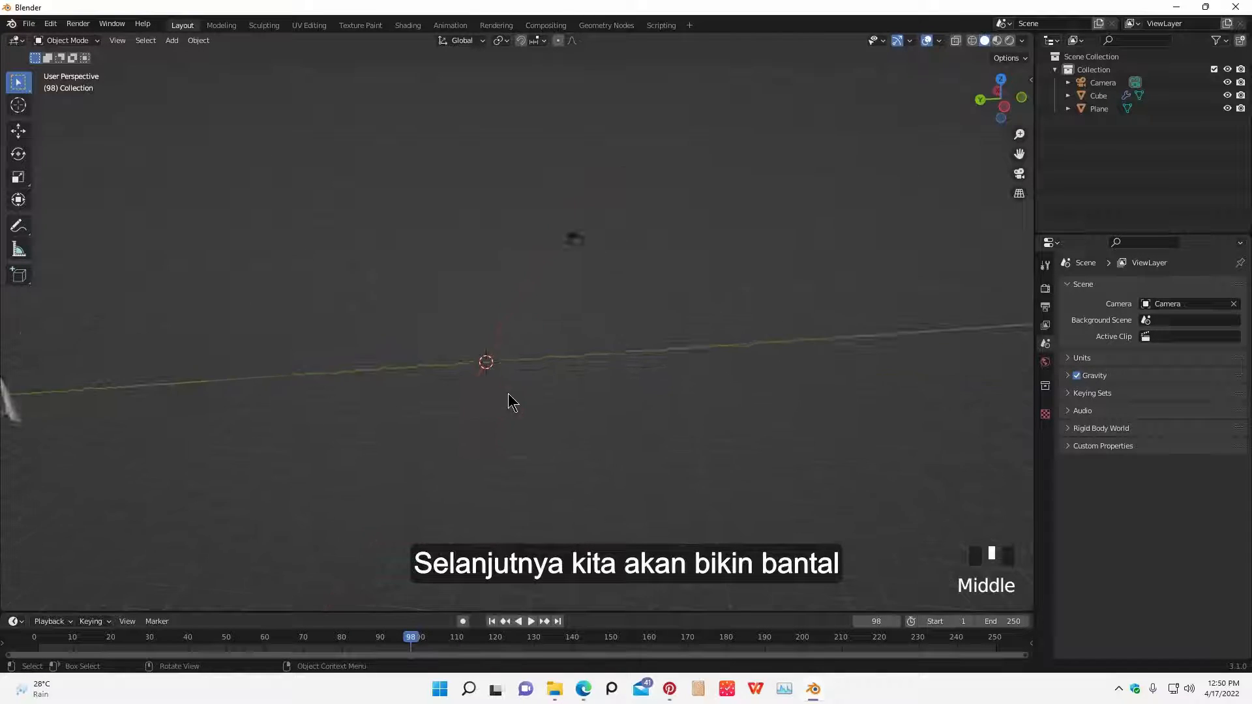
{"action": "scroll", "coordinate": [620, 464], "scroll_direction": "up", "scroll_amount": 4}
{"action": "middle_click_drag", "start_coordinate": [620, 464], "coordinate": [572, 462]}
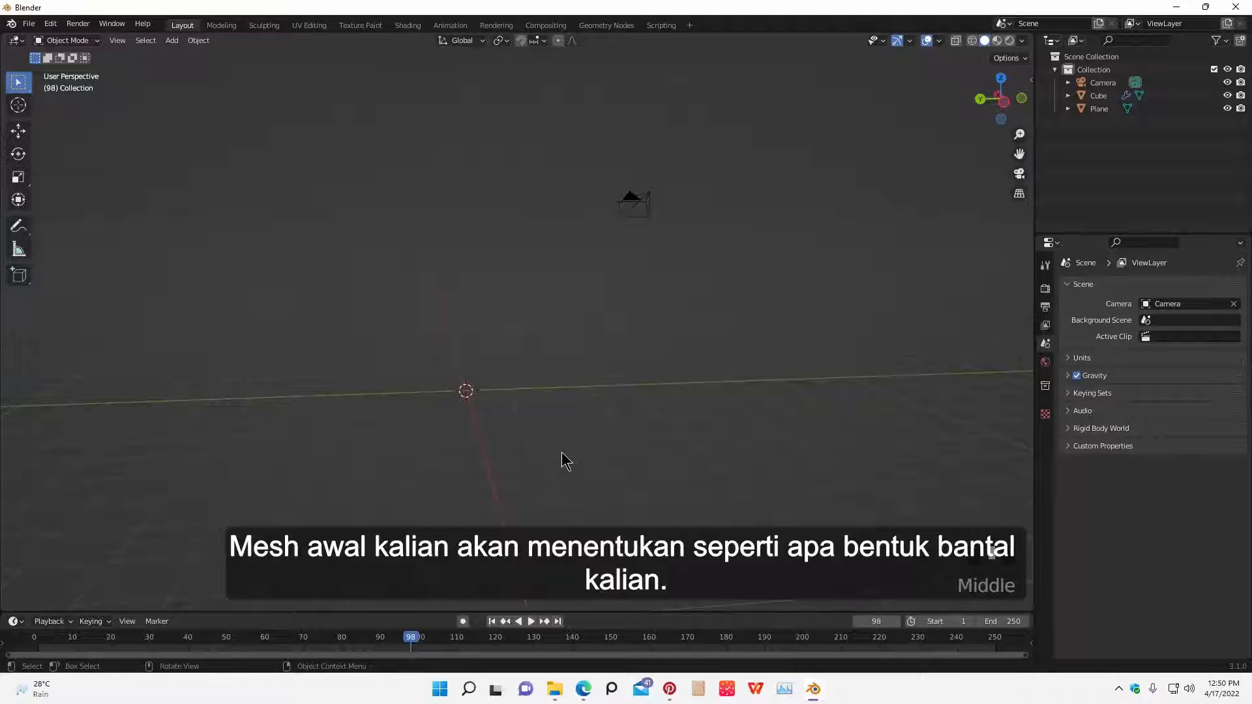
{"action": "key", "text": "shift+a"}
{"action": "mouse_move", "coordinate": [522, 409]}
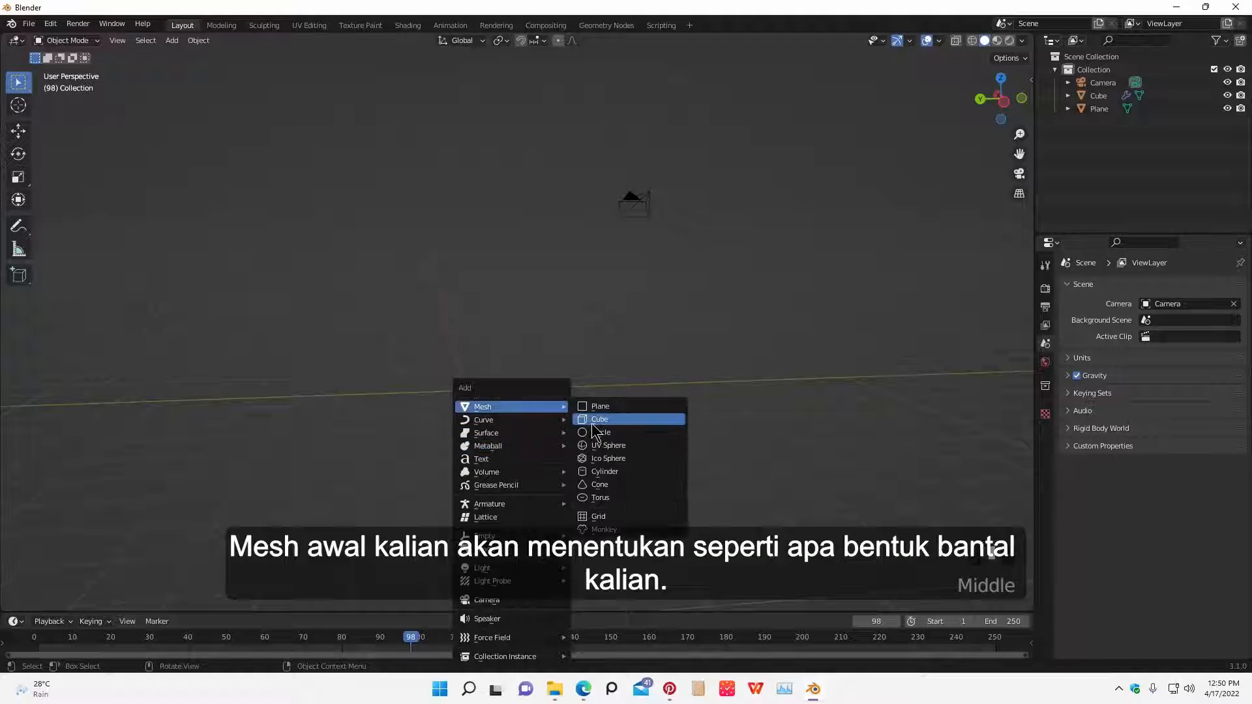
{"action": "middle_click_drag", "start_coordinate": [662, 391], "coordinate": [647, 467]}
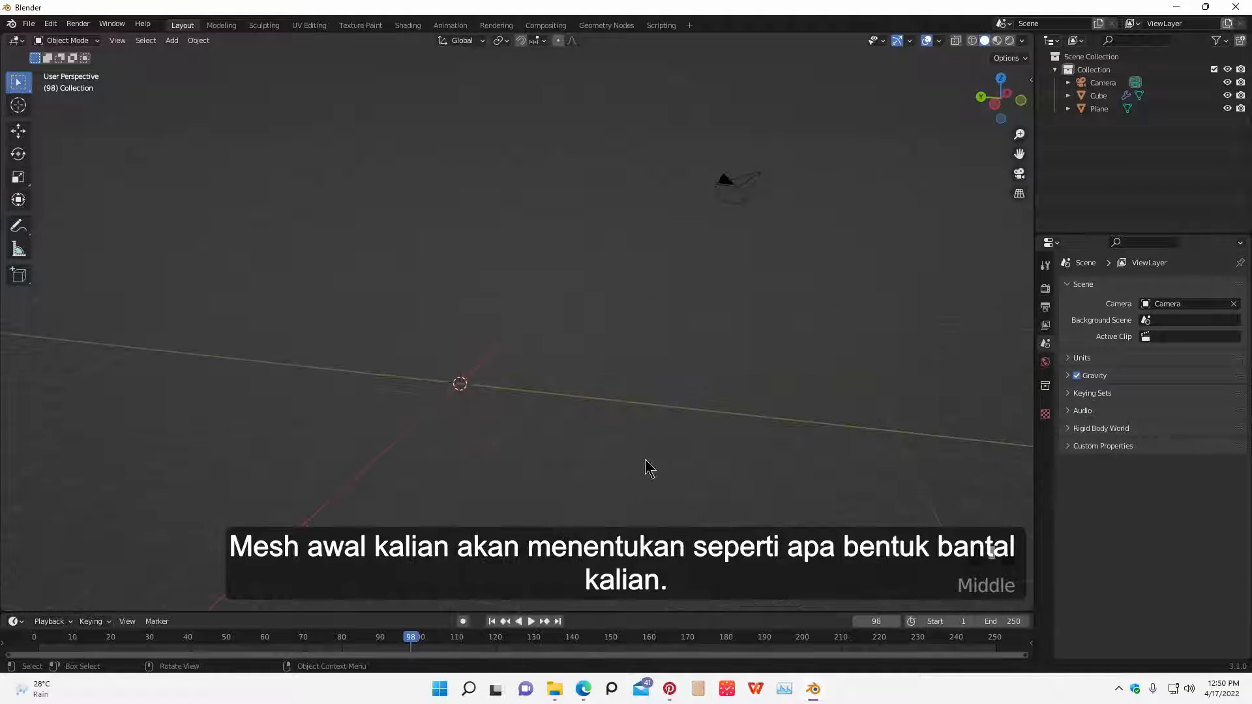
{"action": "middle_click_drag", "start_coordinate": [560, 502], "coordinate": [566, 522]}
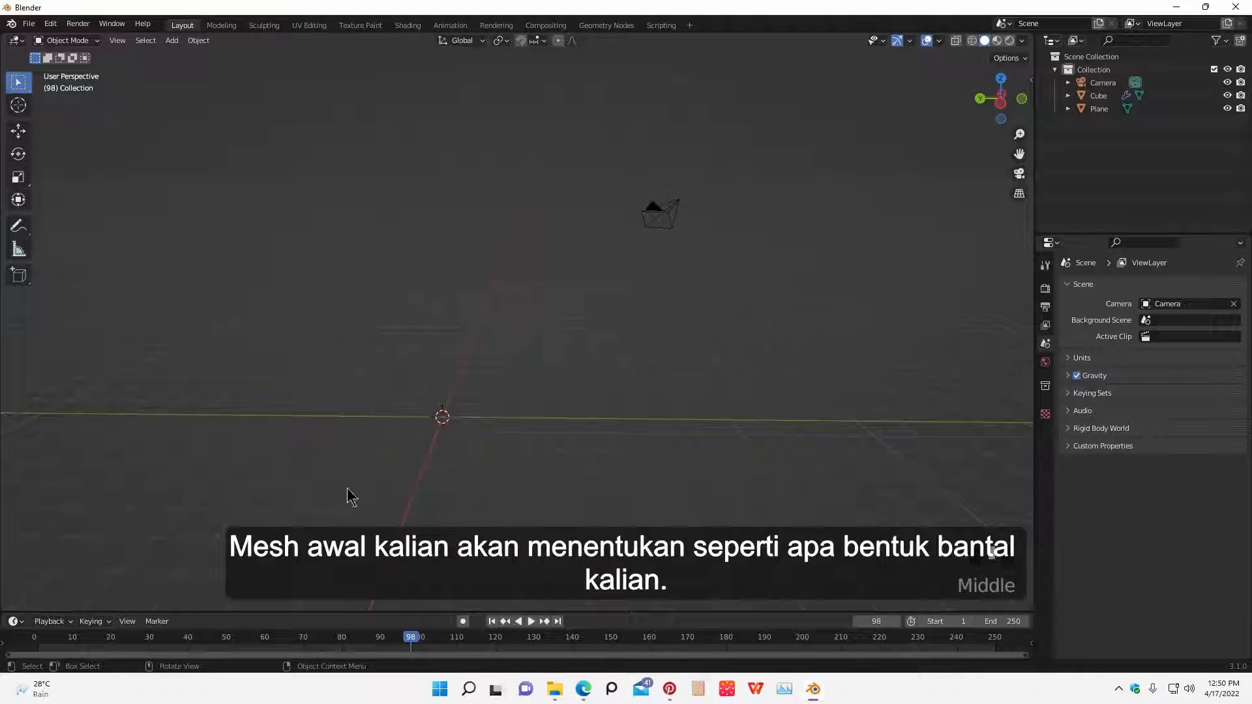
{"action": "middle_click_drag", "start_coordinate": [417, 463], "coordinate": [419, 413]}
{"action": "scroll", "coordinate": [111, 542], "scroll_direction": "up", "scroll_amount": 1}
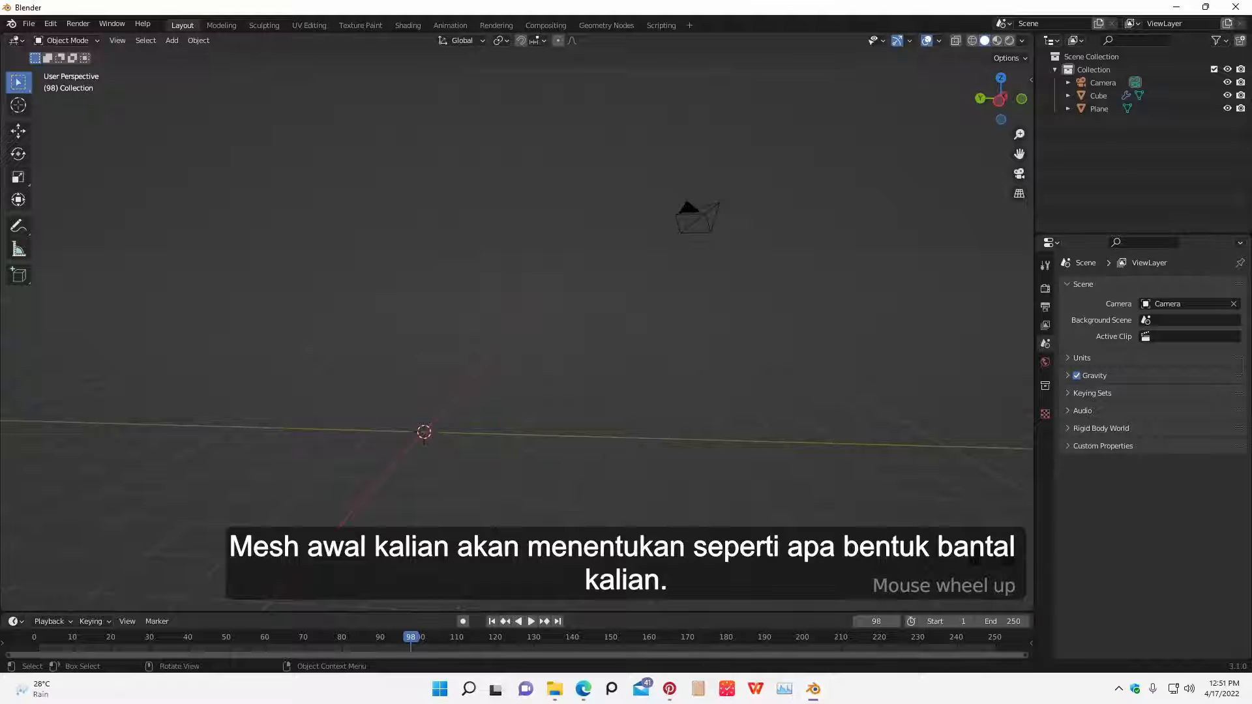
- Switch to Pinterest and examine the sofa cushions in the living-room photos as pillow shape references
{"action": "left_click", "coordinate": [670, 689]}
{"action": "scroll", "coordinate": [495, 411], "scroll_direction": "down", "scroll_amount": 12}
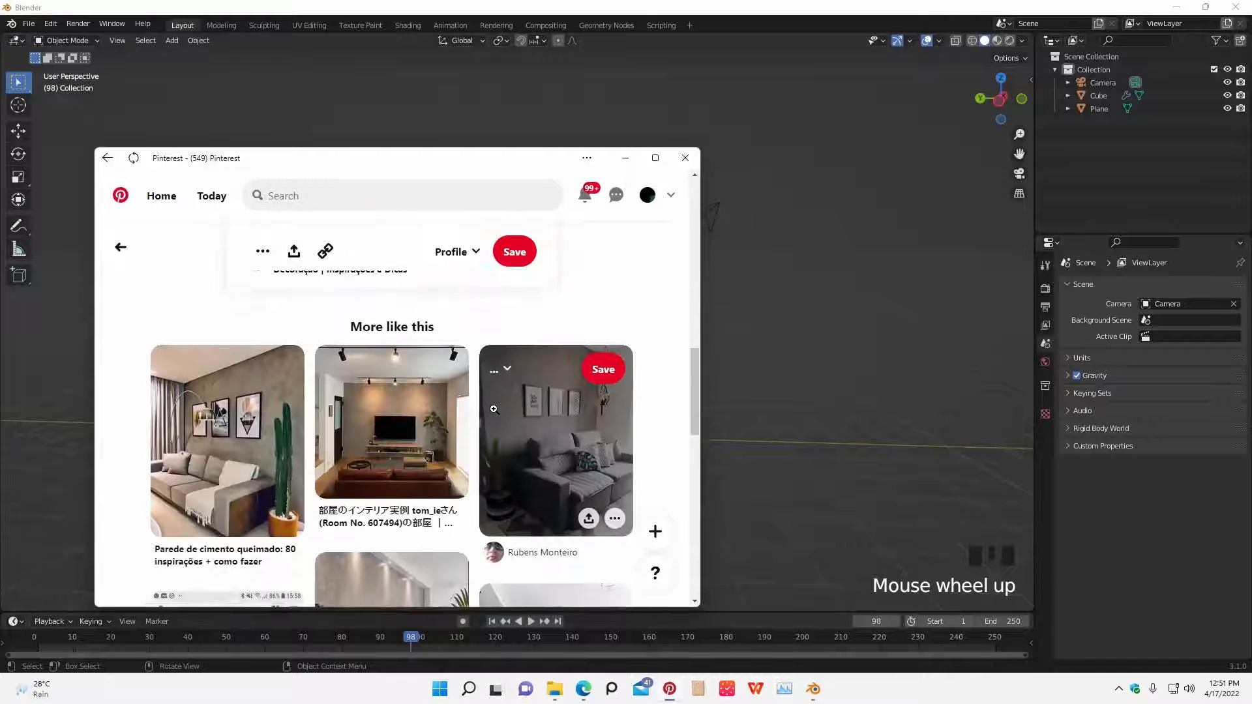
{"action": "scroll", "coordinate": [494, 450], "scroll_direction": "up", "scroll_amount": 10}
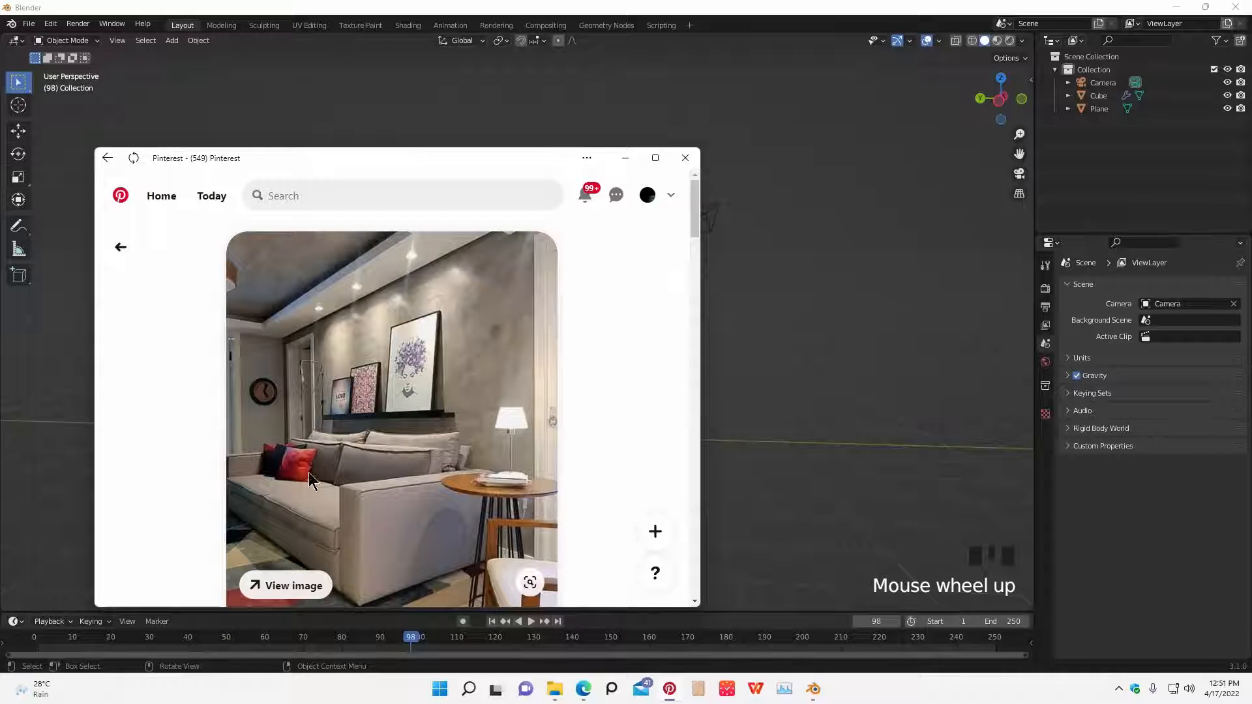
{"action": "left_click", "coordinate": [284, 196]}
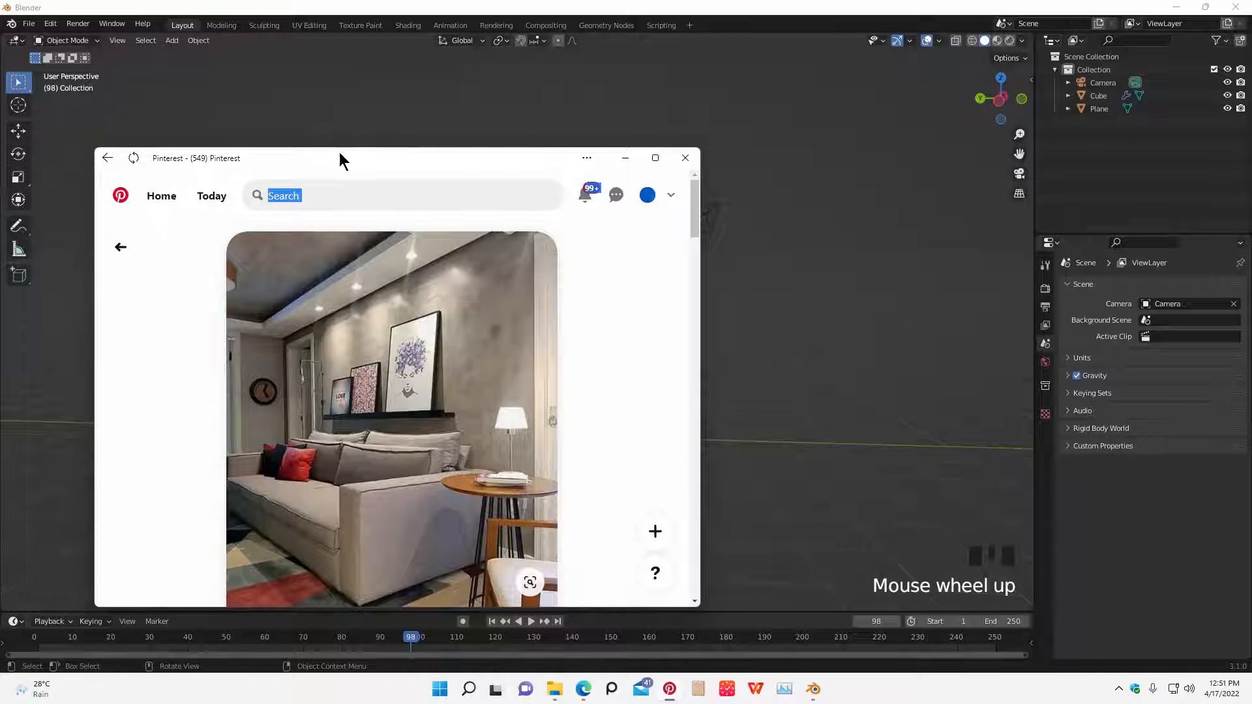
{"action": "left_click_drag", "start_coordinate": [341, 159], "coordinate": [0, 261]}
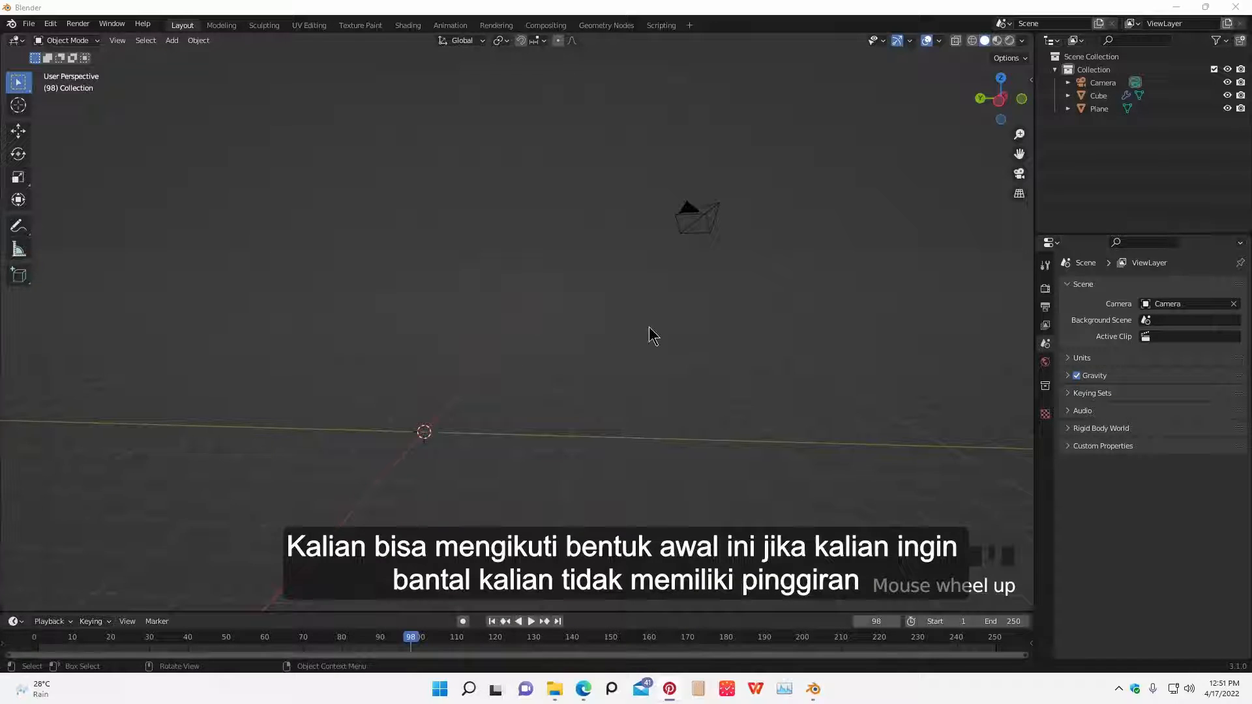
- Switch back to Blender, add a 2 m plane at the world origin and open it in Edit Mode
{"action": "middle_click_drag", "start_coordinate": [483, 399], "coordinate": [531, 349]}
{"action": "scroll", "coordinate": [535, 326], "scroll_direction": "up", "scroll_amount": 5}
{"action": "middle_click_drag", "start_coordinate": [539, 307], "coordinate": [411, 379]}
{"action": "key", "text": "shift+a"}
{"action": "mouse_move", "coordinate": [391, 373]}
{"action": "left_click", "coordinate": [488, 375]}
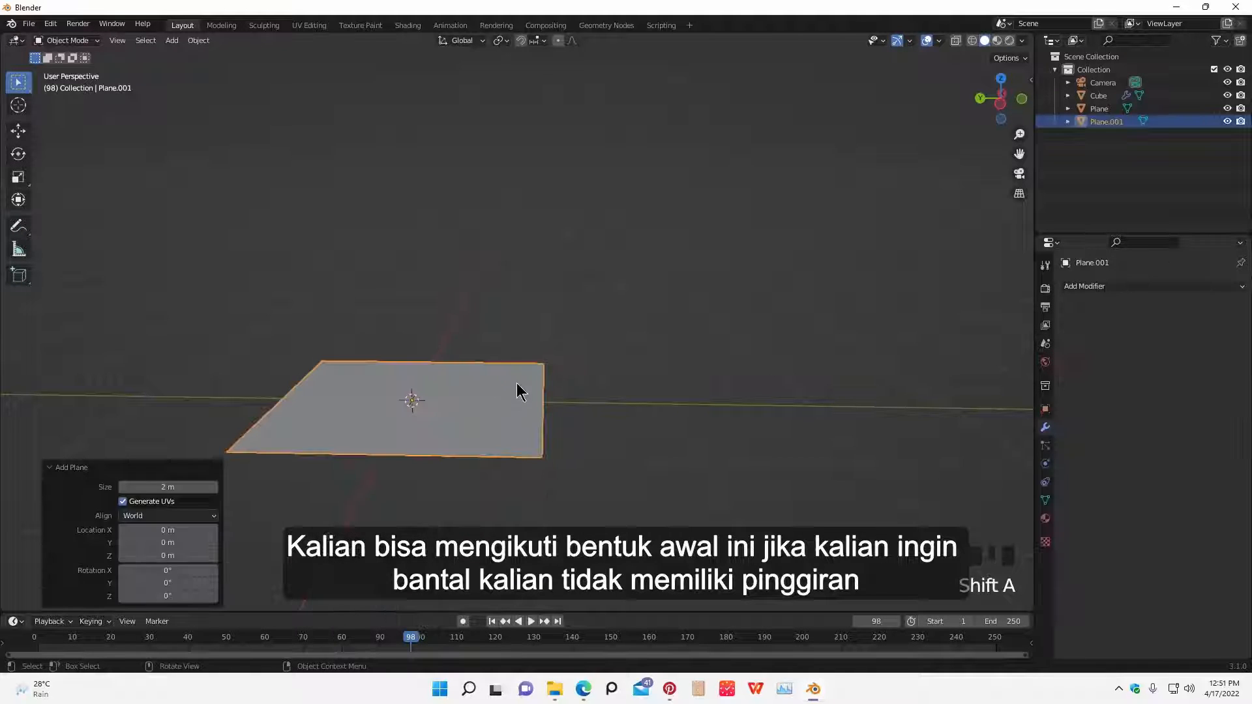
{"action": "key", "text": "Tab"}
{"action": "middle_click_drag", "start_coordinate": [488, 428], "coordinate": [487, 430]}
{"action": "right_click", "coordinate": [488, 430]}
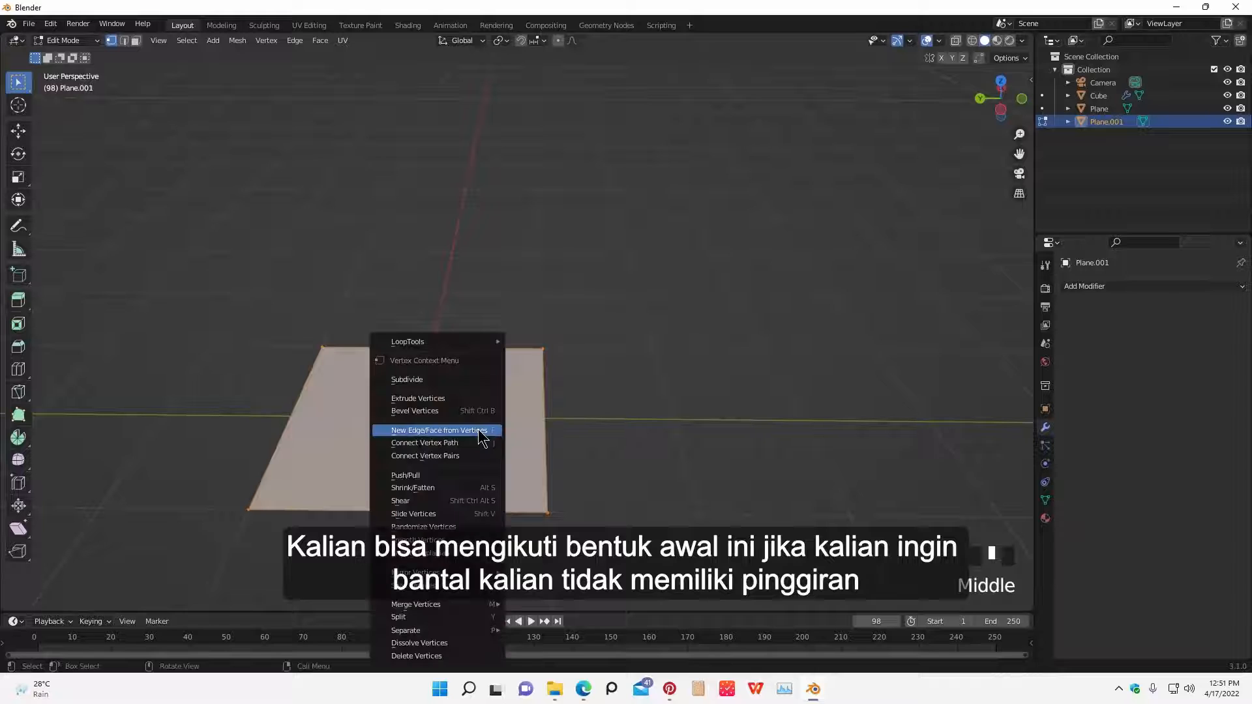
{"action": "left_click", "coordinate": [429, 374]}
{"action": "key", "text": "2"}
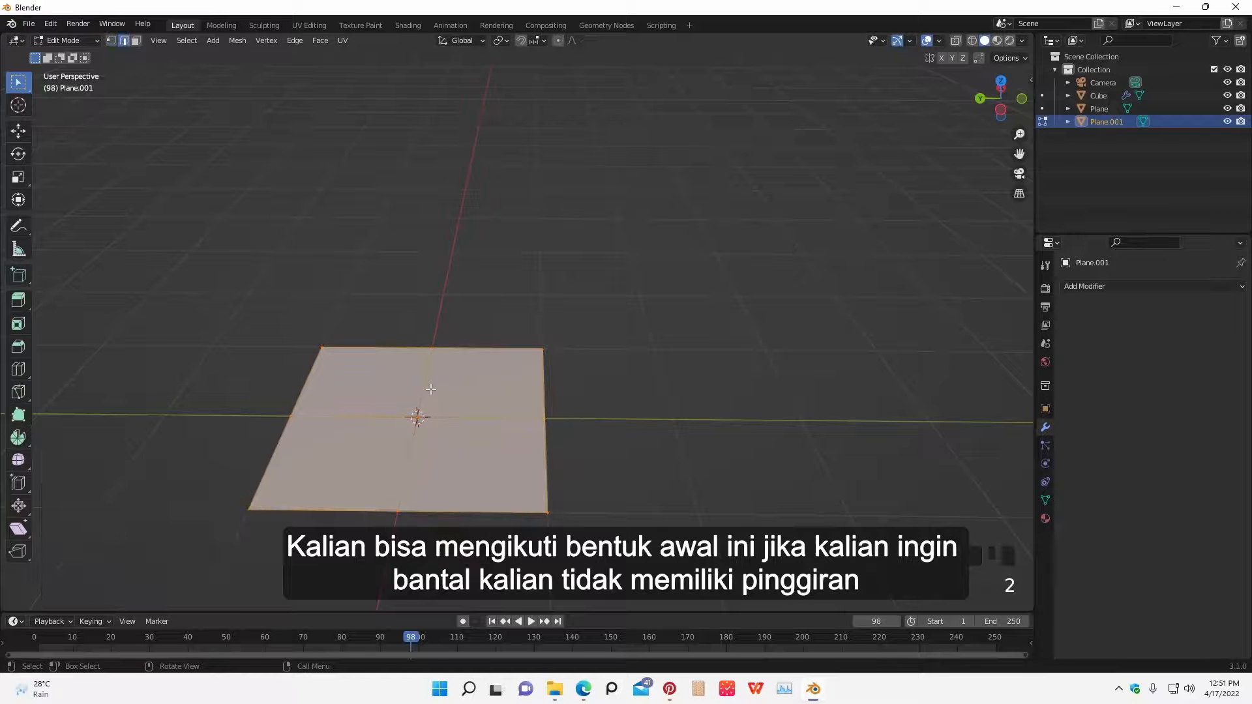
{"action": "key", "text": "ctrl+z"}
{"action": "key", "text": "ctrl+z"}
- Subdivide the whole plane with 20 cuts
{"action": "right_click", "coordinate": [453, 388]}
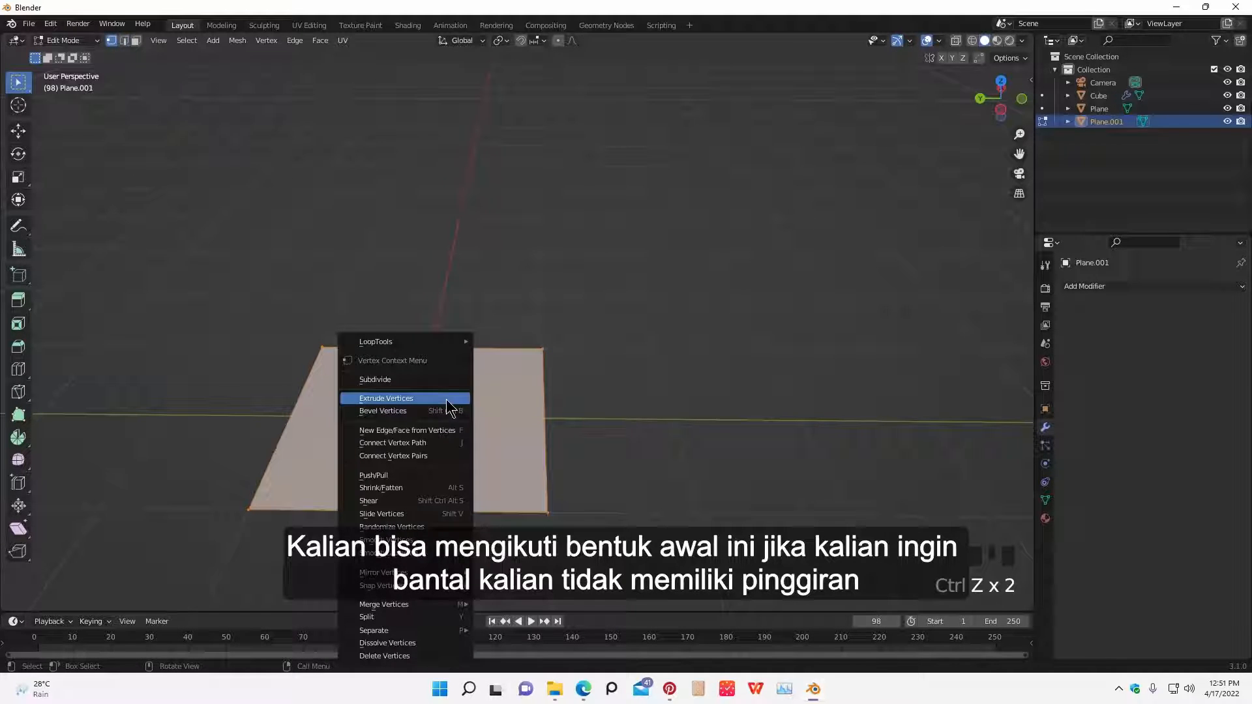
{"action": "right_click", "coordinate": [411, 380]}
{"action": "left_click", "coordinate": [156, 510]}
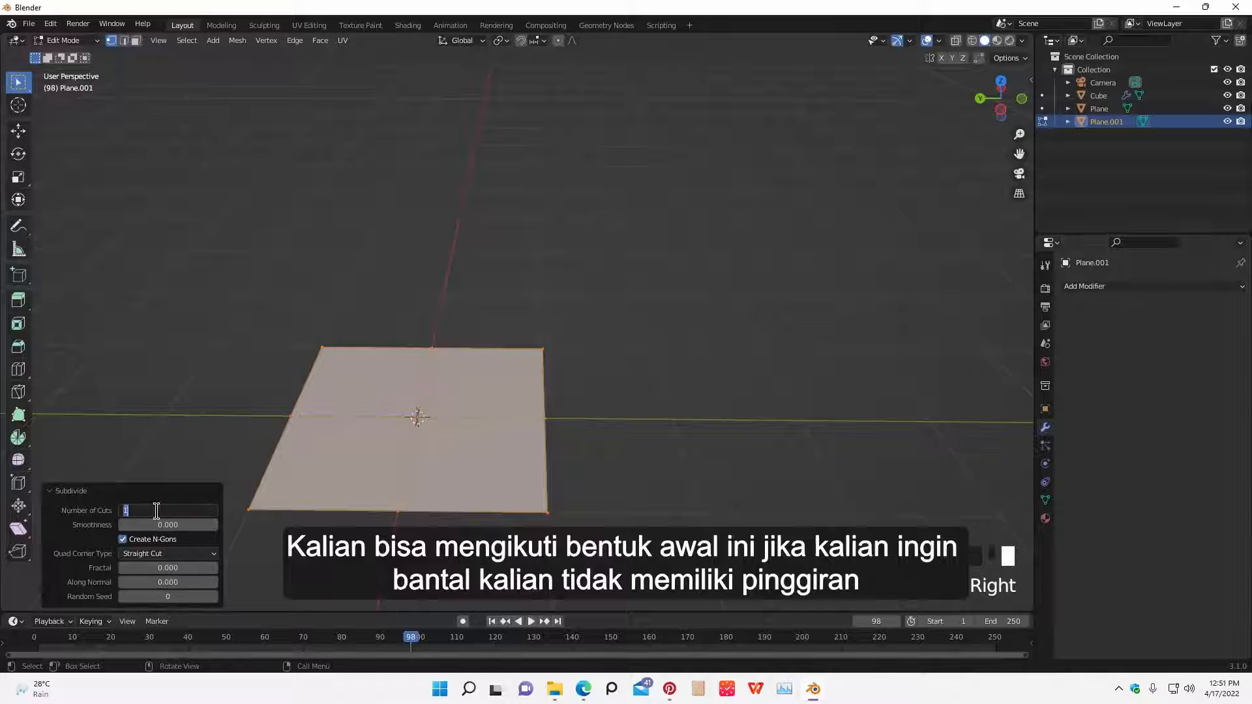
{"action": "left_click", "coordinate": [97, 507]}
{"action": "middle_click_drag", "start_coordinate": [450, 499], "coordinate": [456, 485]}
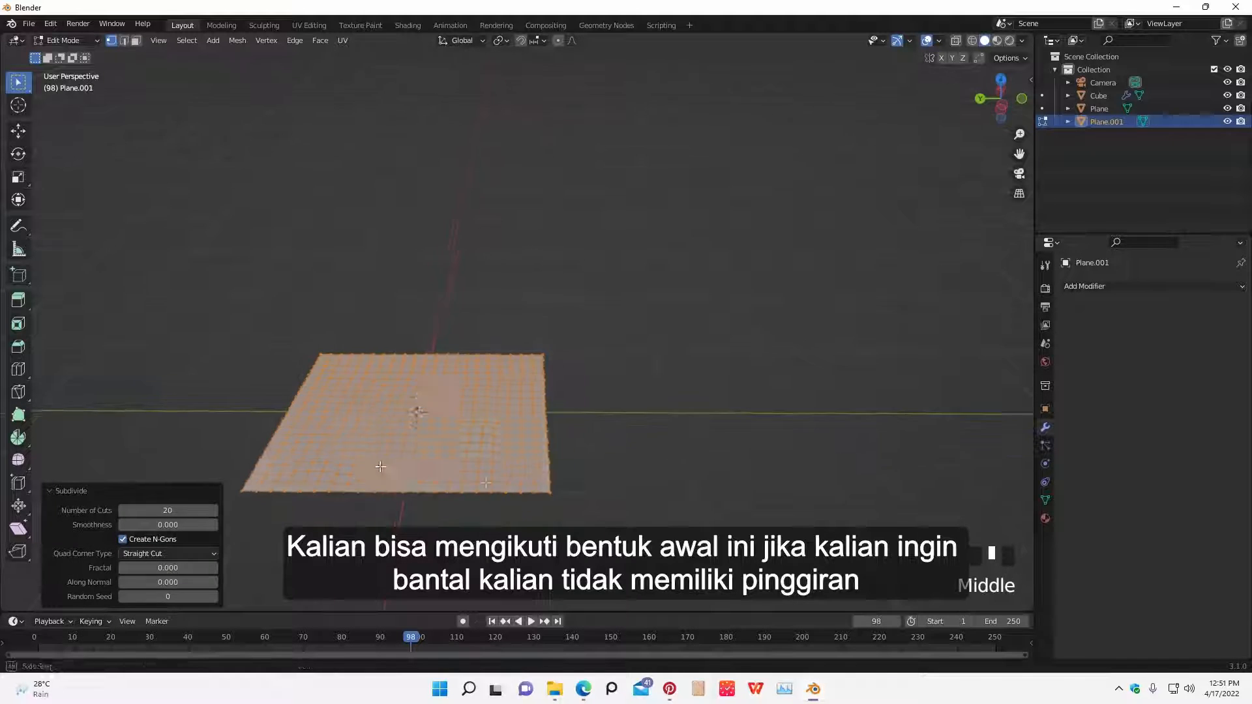
{"action": "middle_click_drag", "start_coordinate": [547, 518], "coordinate": [539, 503]}
- Duplicate the whole grid mesh in Edit Mode and lower the copy about 0.056 m along the Z axis
{"action": "key", "text": "Tab"}
{"action": "middle_click_drag", "start_coordinate": [562, 440], "coordinate": [592, 316]}
{"action": "key", "text": "Tab"}
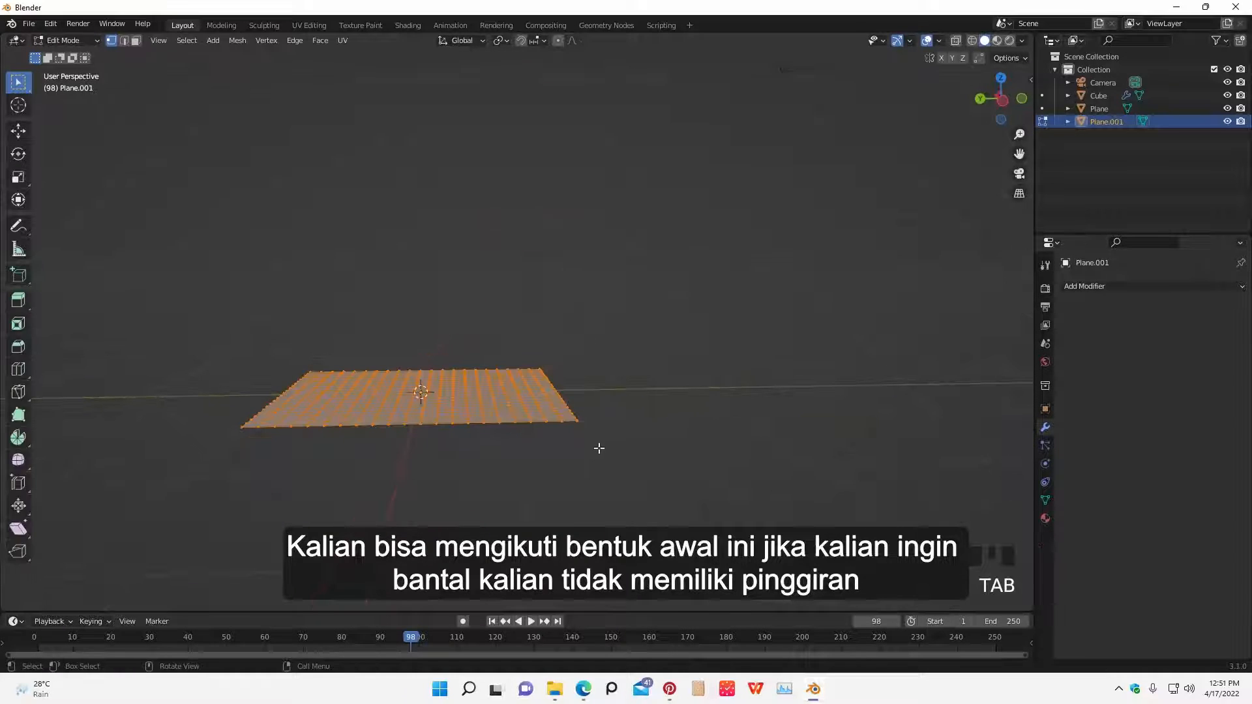
{"action": "mouse_move", "coordinate": [599, 448]}
{"action": "middle_mouse_down"}
{"action": "mouse_move", "coordinate": [607, 413]}
{"action": "mouse_move", "coordinate": [646, 433]}
{"action": "mouse_move", "coordinate": [623, 492]}
{"action": "mouse_move", "coordinate": [563, 461]}
{"action": "mouse_move", "coordinate": [609, 456]}
{"action": "middle_mouse_up"}
{"action": "key", "text": "shift+d"}
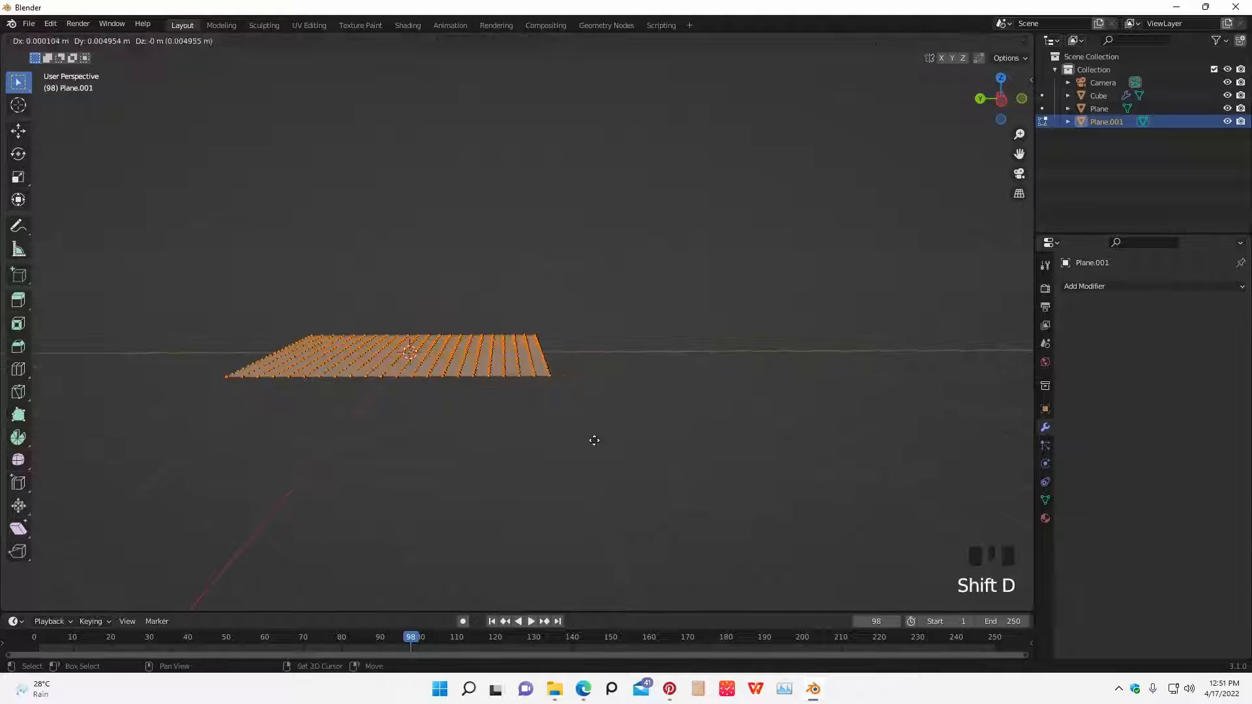
{"action": "key", "text": "z"}
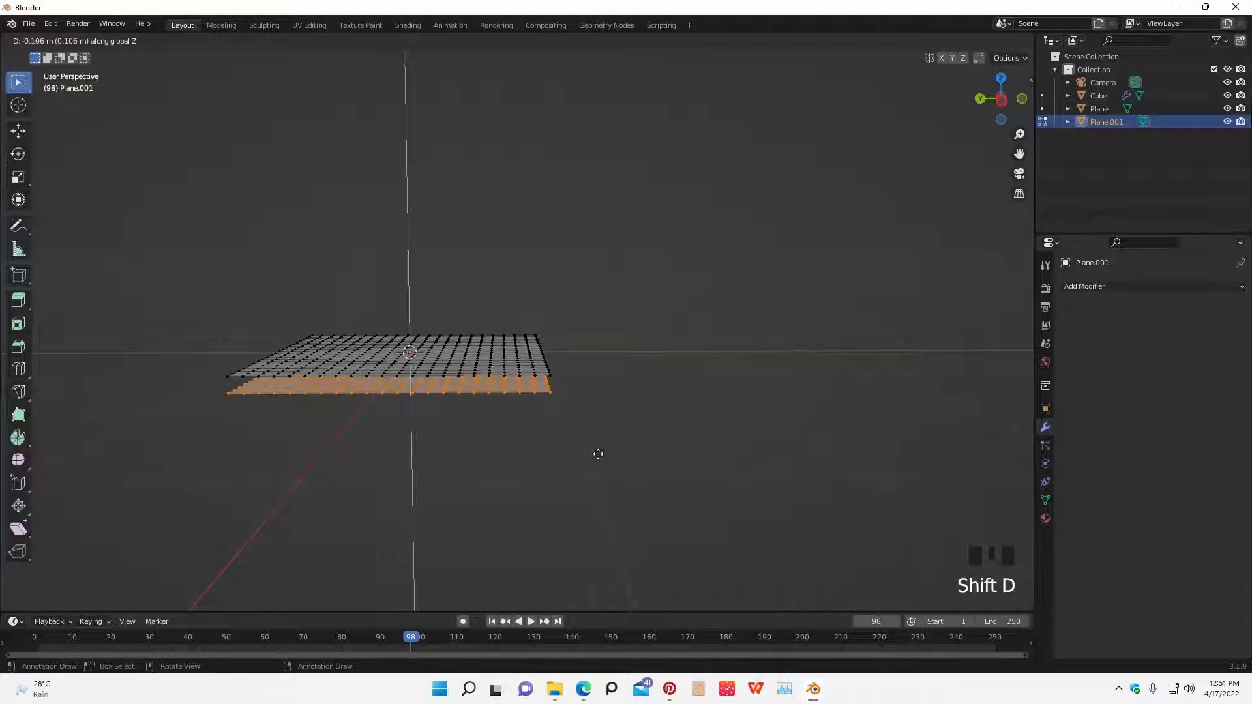
{"action": "left_click", "coordinate": [599, 448]}
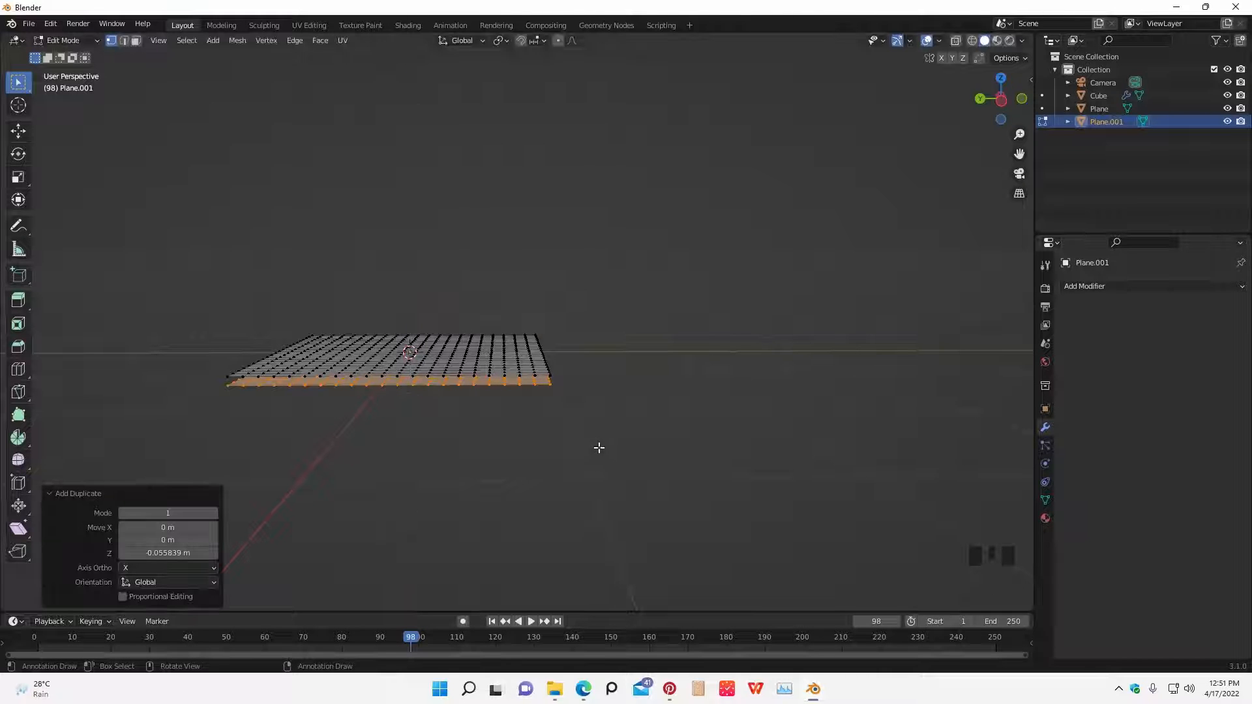
- Flip the lower grid copy by rotating it 180° around the X axis, and inspect both layers
{"action": "key", "text": "r"}
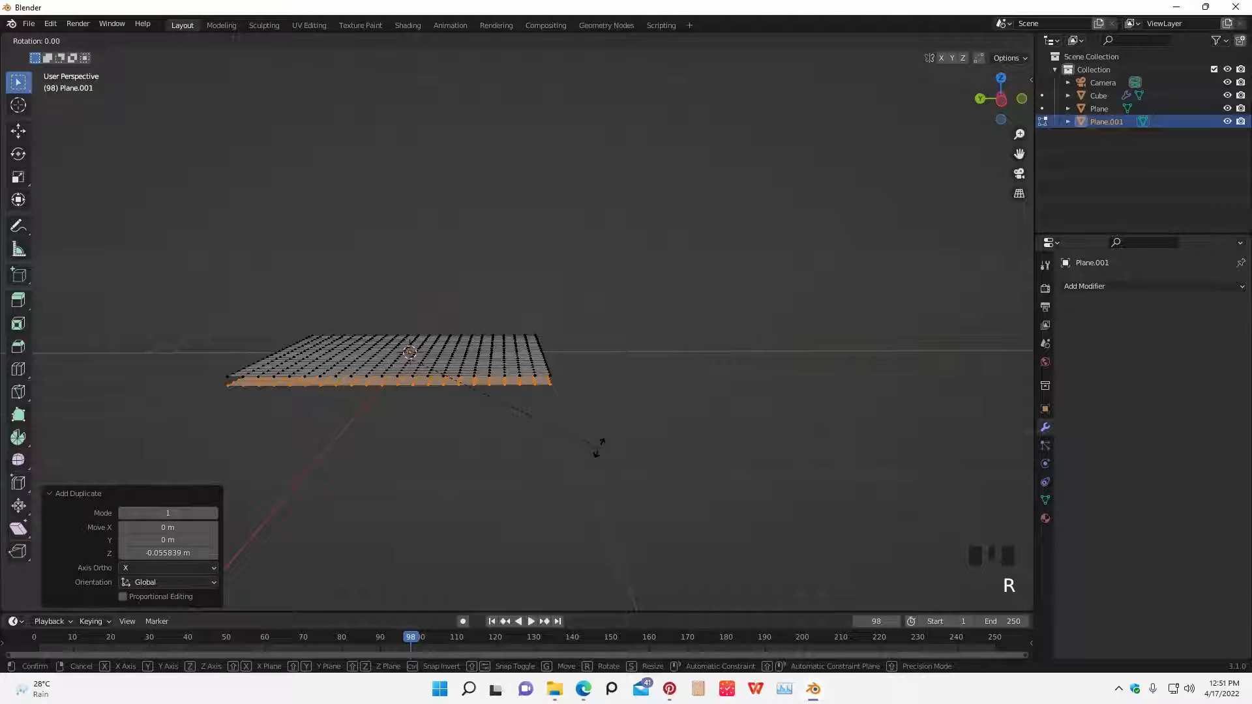
{"action": "type", "text": "x180"}
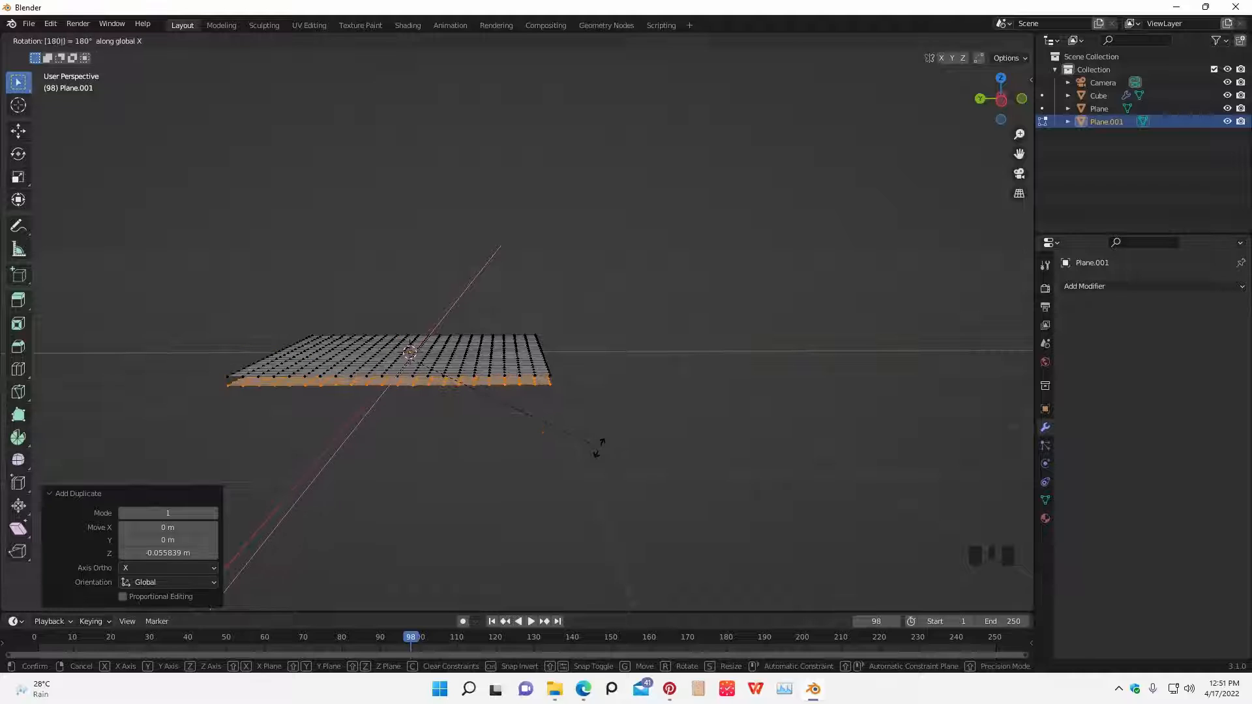
{"action": "key", "text": "Return"}
{"action": "middle_click_drag", "start_coordinate": [522, 469], "coordinate": [565, 463], "text": "shift"}
{"action": "key", "text": "Tab"}
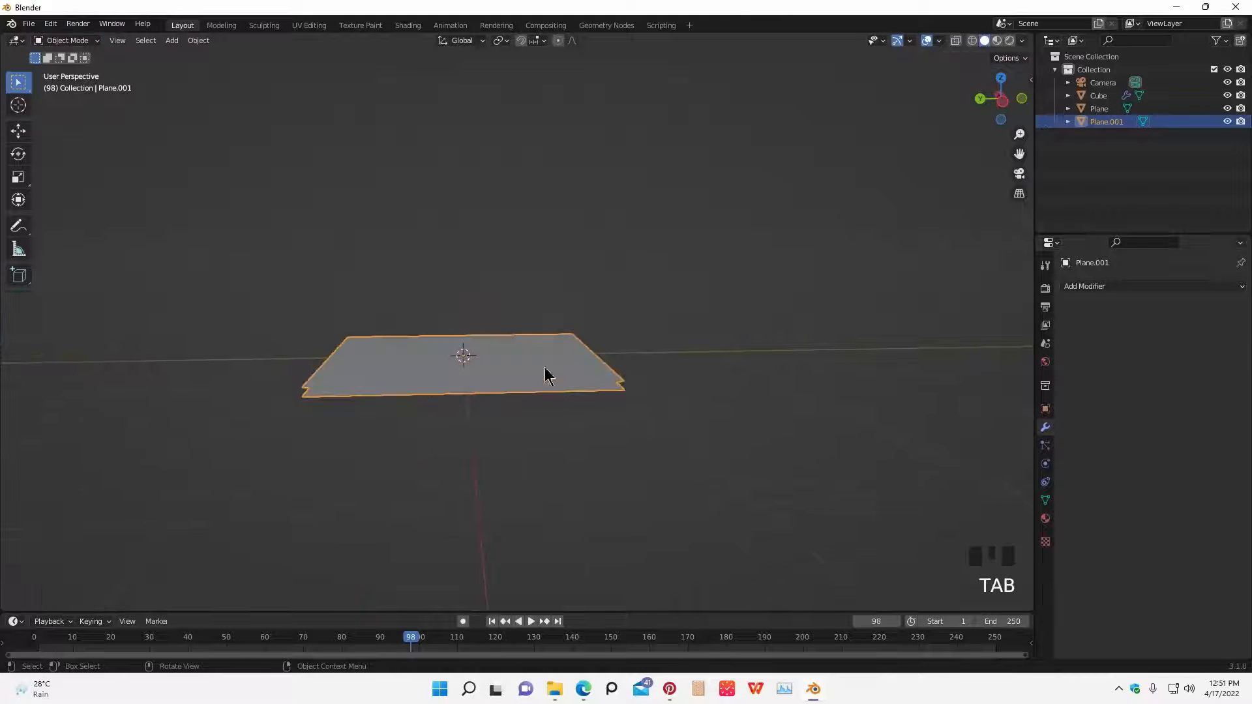
{"action": "middle_click_drag", "start_coordinate": [546, 376], "coordinate": [630, 442]}
{"action": "key", "text": "Tab"}
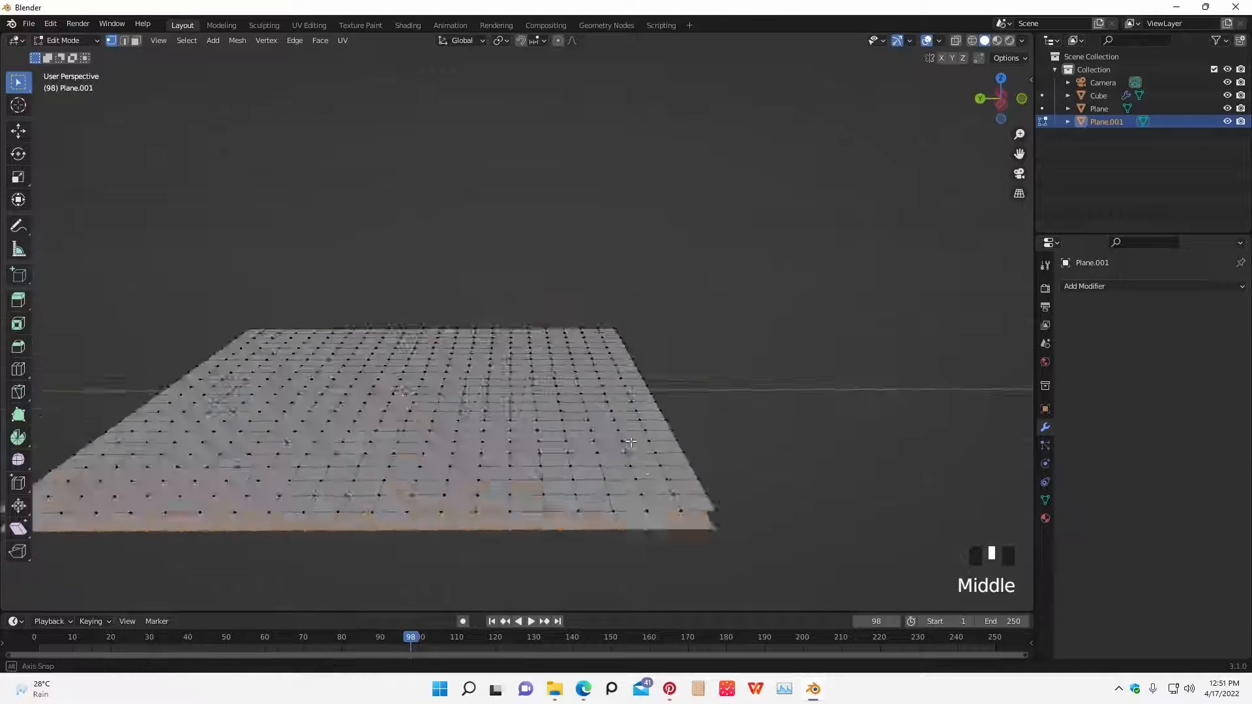
- Select the outer edge loops of both grid layers and scale them along Z by about -0.095 to bring the rims together
{"action": "left_click", "coordinate": [667, 529], "text": "alt"}
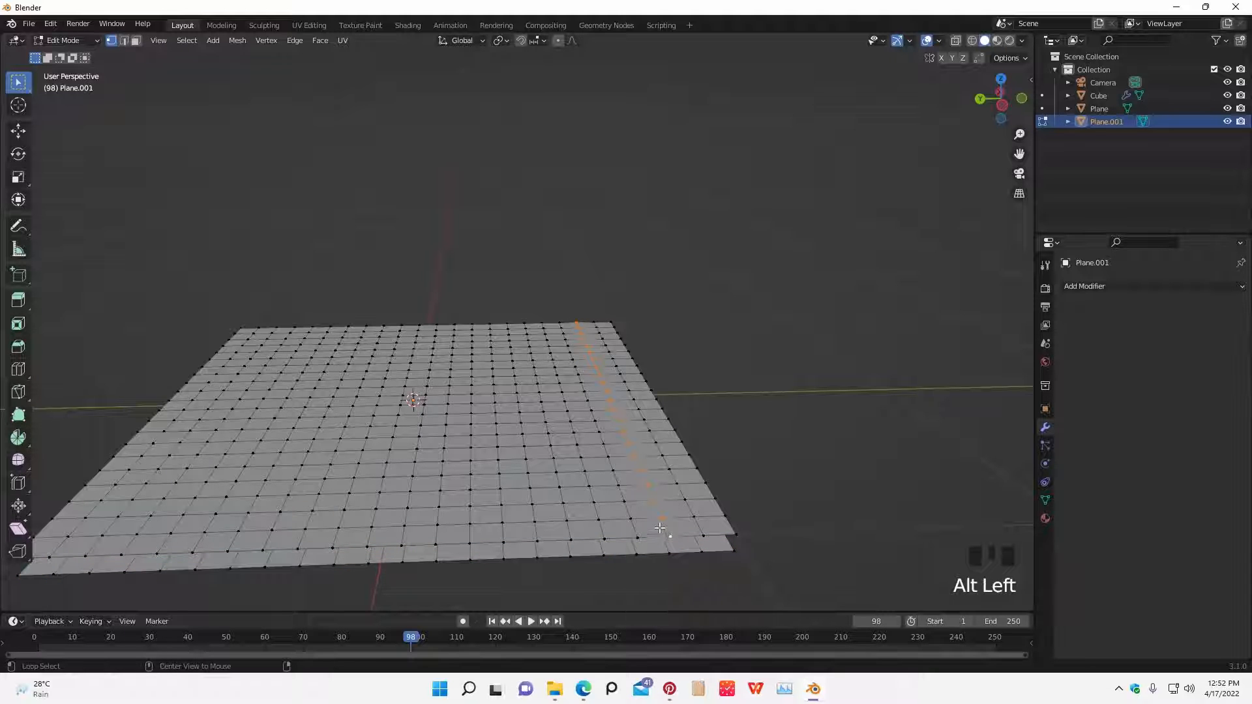
{"action": "left_click", "coordinate": [657, 533], "text": "alt"}
{"action": "left_click", "coordinate": [654, 539], "text": "alt"}
{"action": "middle_click_drag", "start_coordinate": [666, 539], "coordinate": [451, 388]}
{"action": "left_click", "coordinate": [579, 534], "text": "alt+shift"}
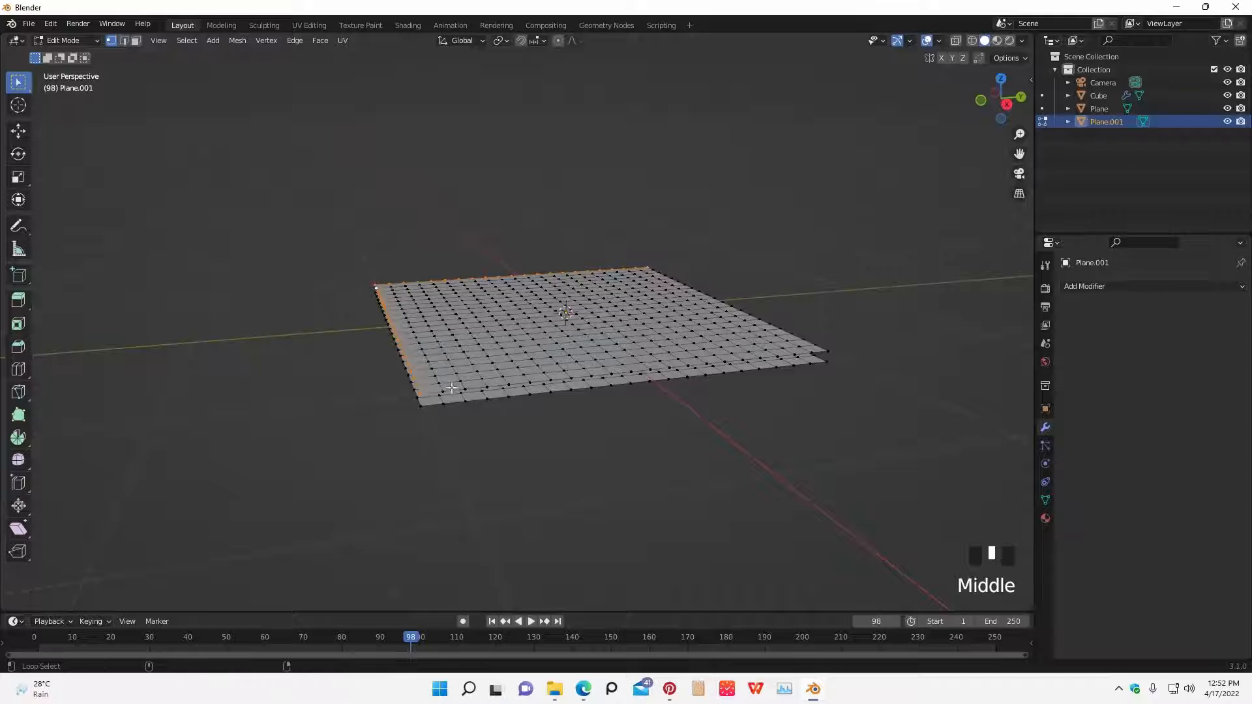
{"action": "left_click", "coordinate": [558, 389], "text": "alt+shift"}
{"action": "middle_click_drag", "start_coordinate": [559, 392], "coordinate": [404, 395]}
{"action": "left_click", "coordinate": [692, 465], "text": "alt+shift"}
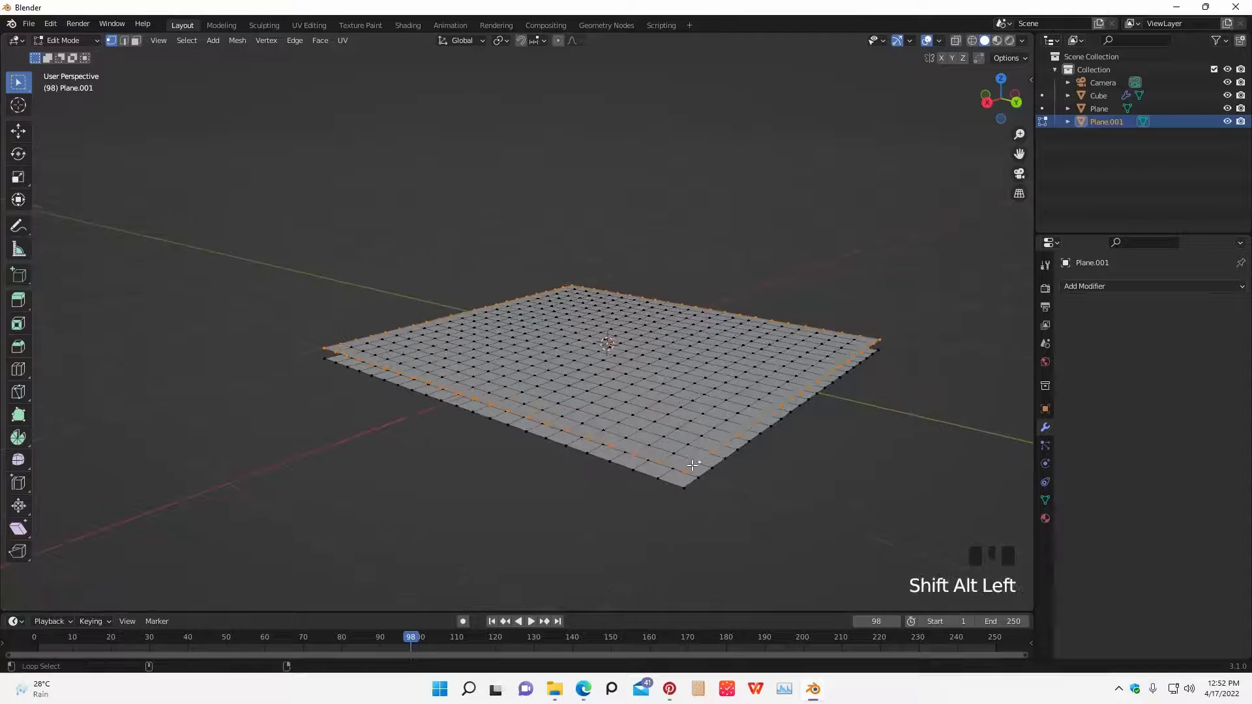
{"action": "middle_click_drag", "start_coordinate": [692, 464], "coordinate": [493, 480]}
{"action": "left_click", "coordinate": [573, 474], "text": "alt+shift"}
{"action": "middle_click_drag", "start_coordinate": [573, 473], "coordinate": [813, 467]}
{"action": "left_click", "coordinate": [302, 492], "text": "alt+shift"}
{"action": "left_click", "coordinate": [302, 493], "text": "alt+shift"}
{"action": "key", "text": "s"}
{"action": "key", "text": "z"}
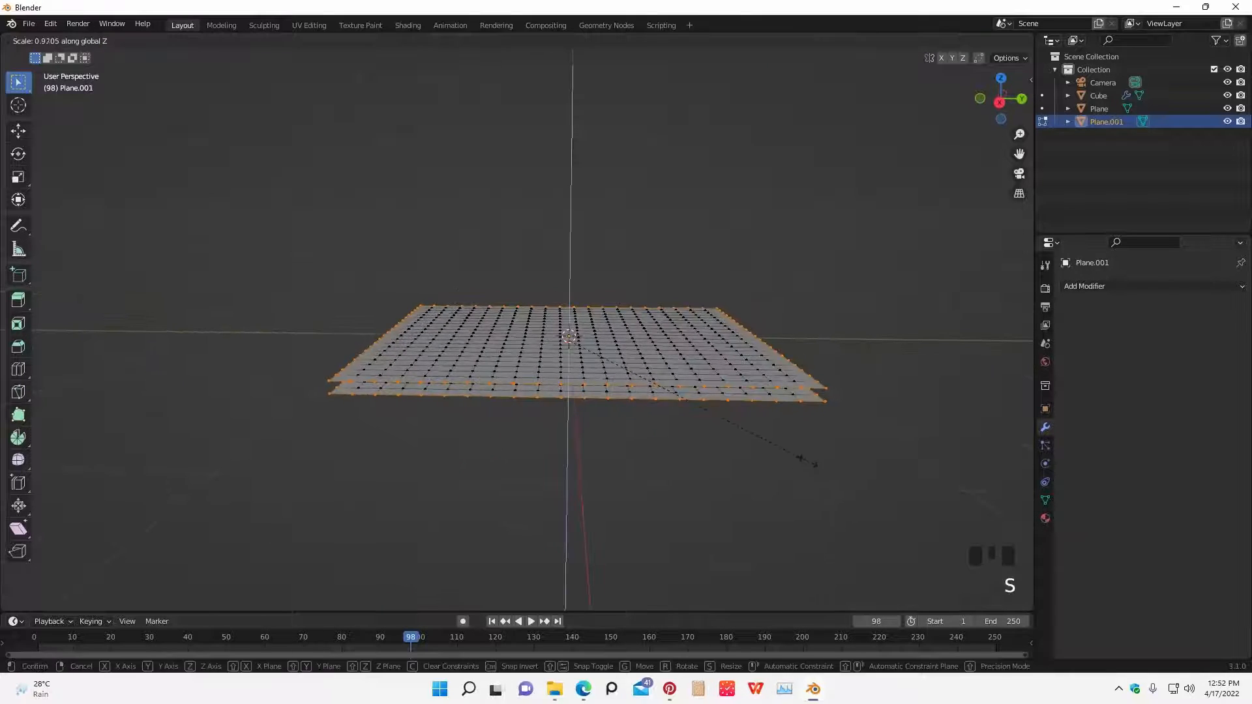
{"action": "left_click", "coordinate": [554, 350]}
- Scale the selected rims along Z once more, by 0.030, so the two layers' borders coincide
{"action": "scroll", "coordinate": [551, 352], "scroll_direction": "up", "scroll_amount": 2}
{"action": "middle_click_drag", "start_coordinate": [551, 352], "coordinate": [531, 358], "text": "shift"}
{"action": "scroll", "coordinate": [470, 413], "scroll_direction": "up", "scroll_amount": 2}
{"action": "middle_click_drag", "start_coordinate": [470, 413], "coordinate": [547, 386], "text": "shift"}
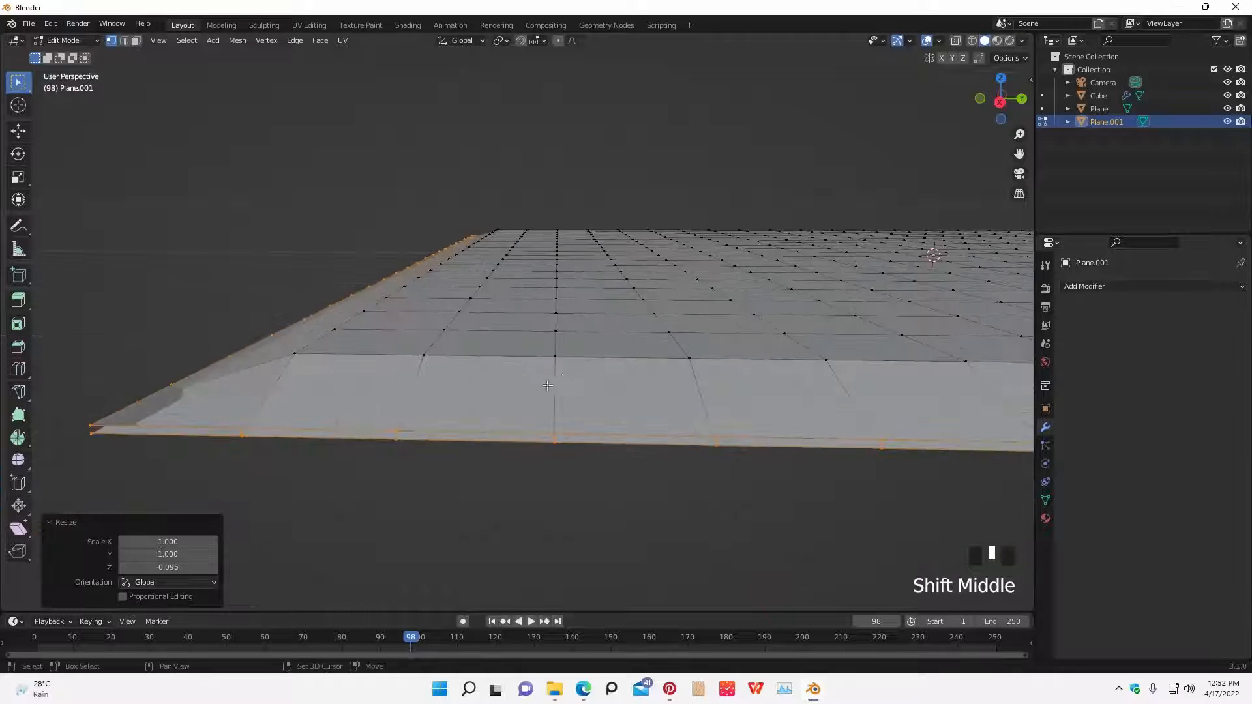
{"action": "scroll", "coordinate": [546, 385], "scroll_direction": "up", "scroll_amount": 3}
{"action": "key", "text": "s"}
{"action": "key", "text": "z"}
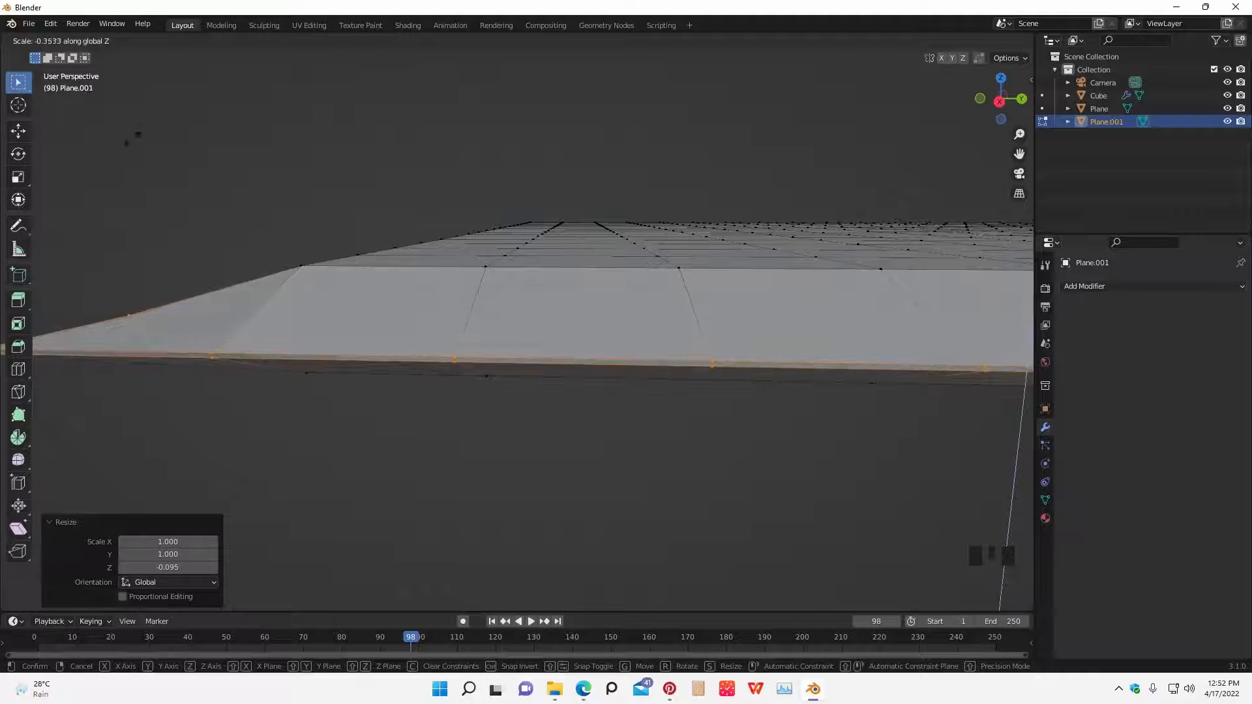
{"action": "left_click", "coordinate": [1250, 336]}
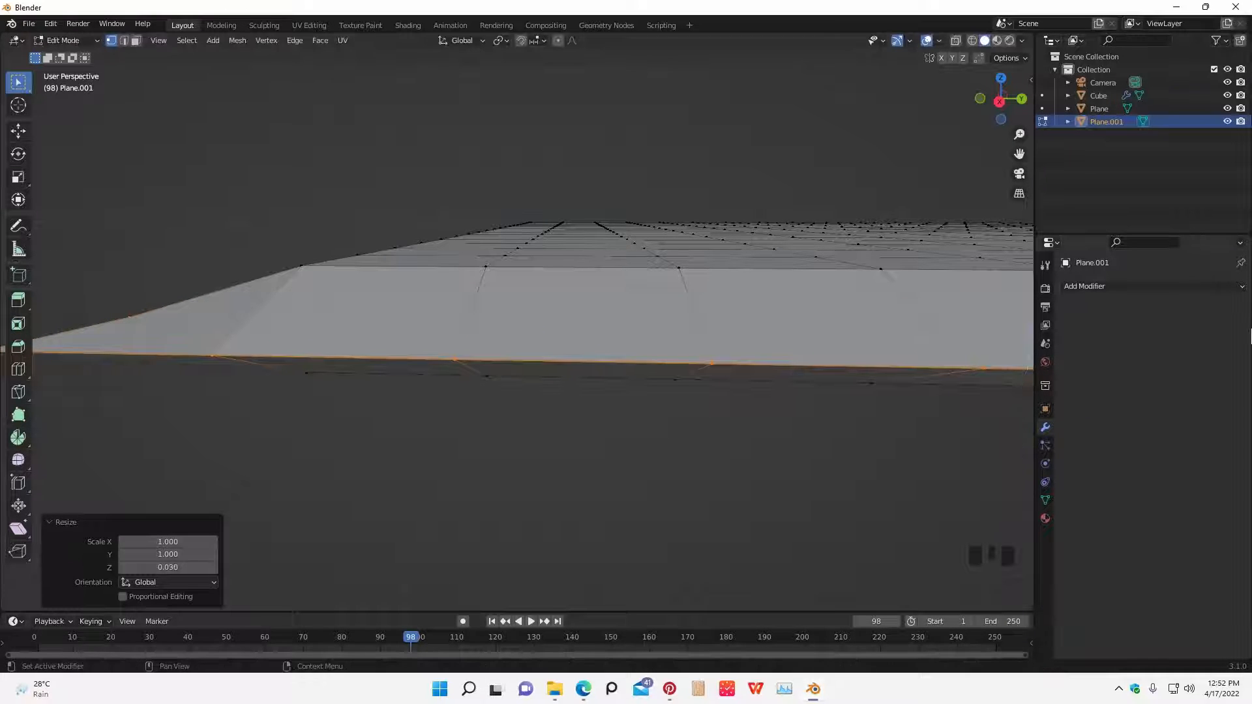
- Merge the selected rim vertices by distance
{"action": "scroll", "coordinate": [724, 299], "scroll_direction": "down", "scroll_amount": 3}
{"action": "middle_click_drag", "start_coordinate": [725, 299], "coordinate": [703, 269]}
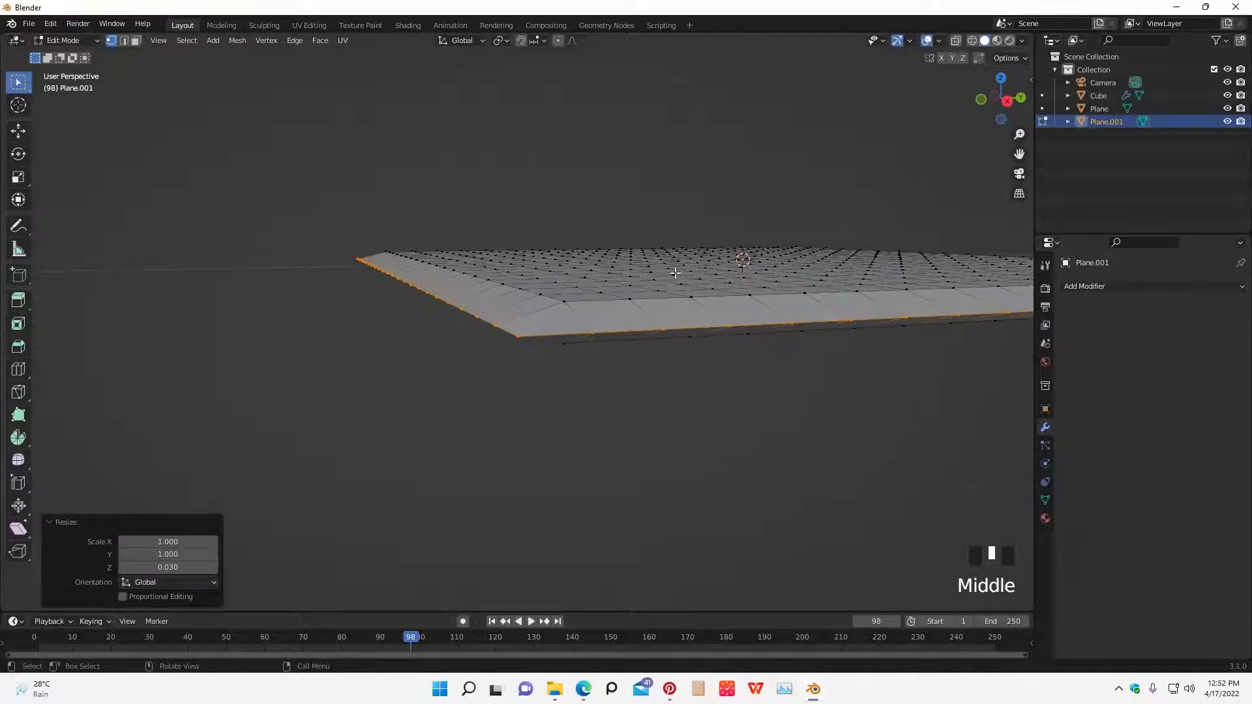
{"action": "key", "text": "m"}
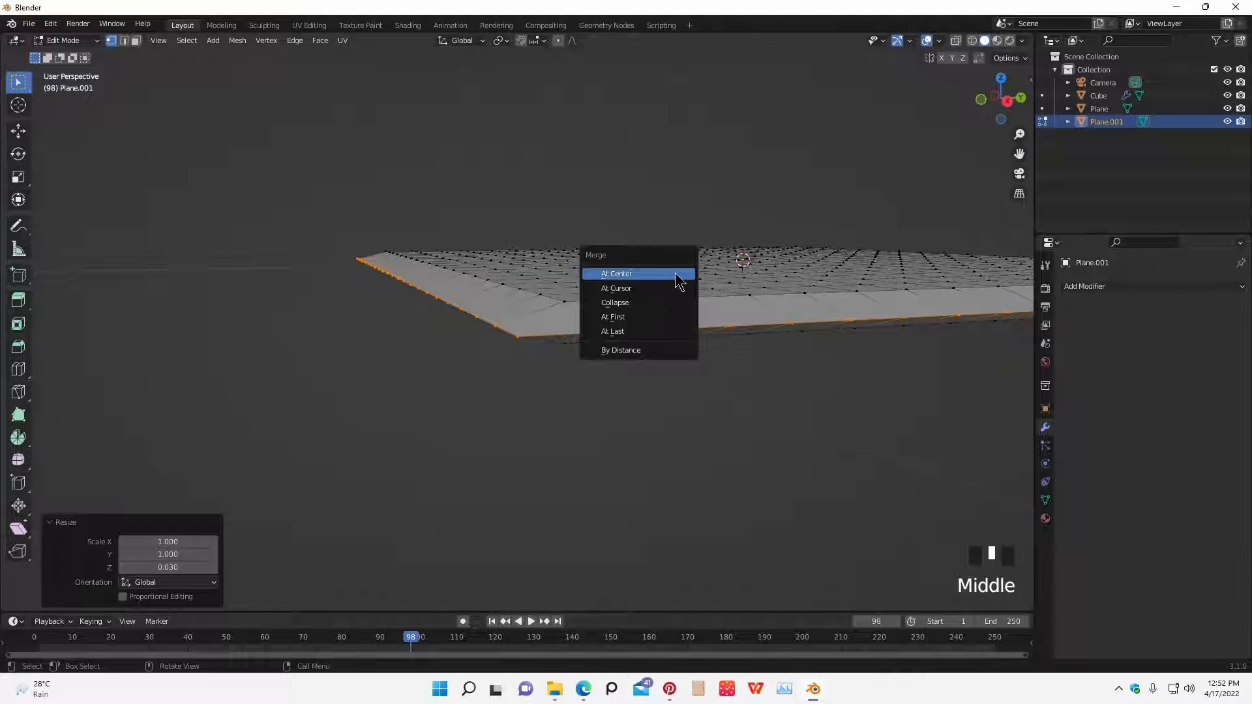
{"action": "left_click", "coordinate": [632, 351]}
{"action": "middle_click_drag", "start_coordinate": [660, 440], "coordinate": [538, 557], "text": "shift"}
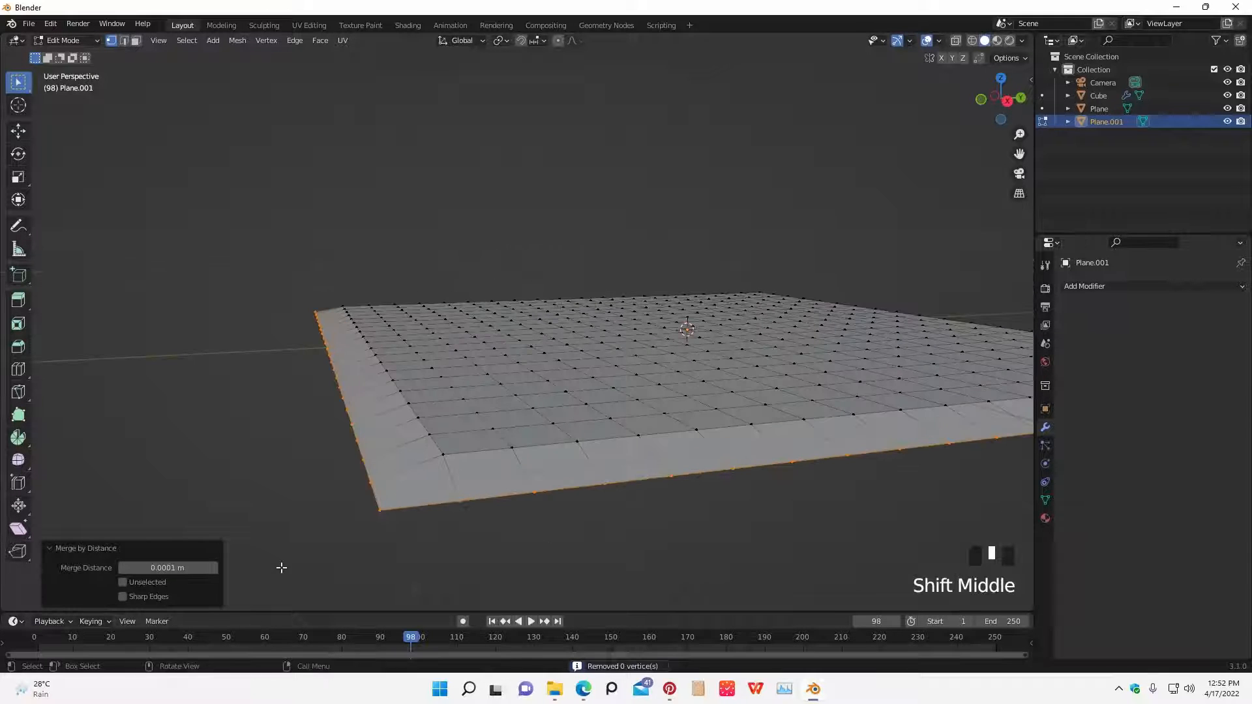
- Set the merge distance to 0.0101 m to weld the two layers' rim vertices together
{"action": "left_click", "coordinate": [214, 569]}
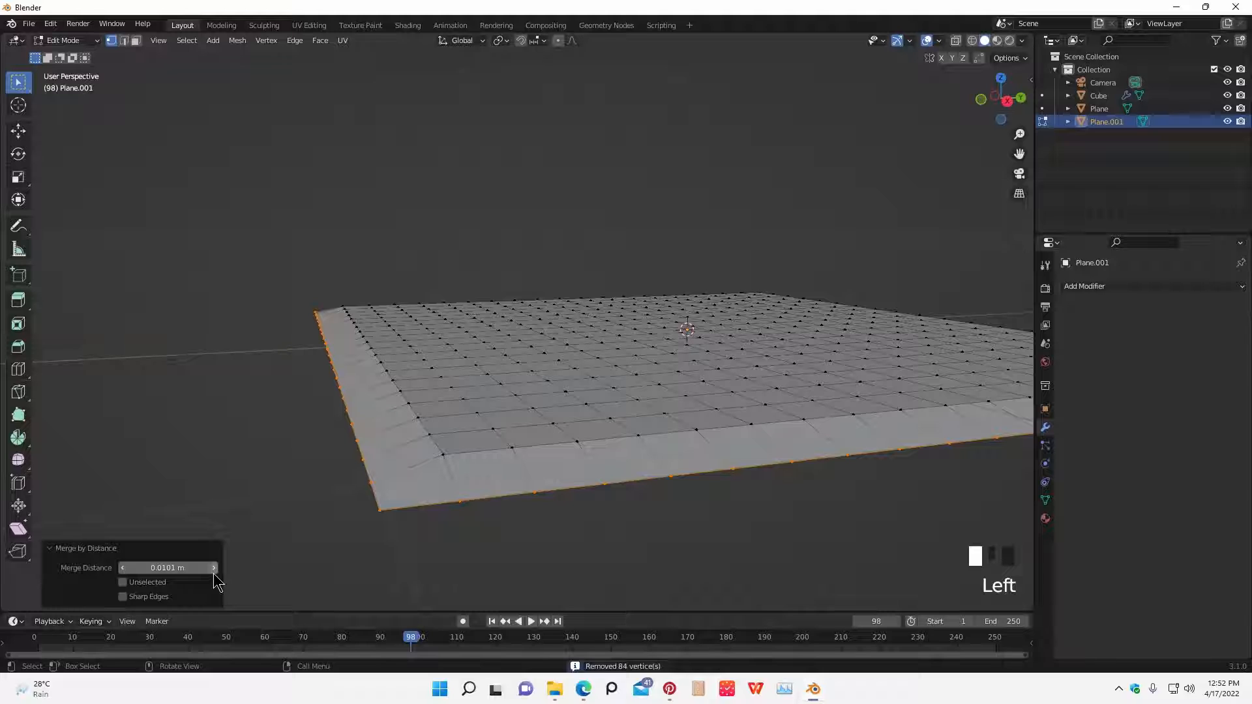
{"action": "left_click", "coordinate": [122, 568]}
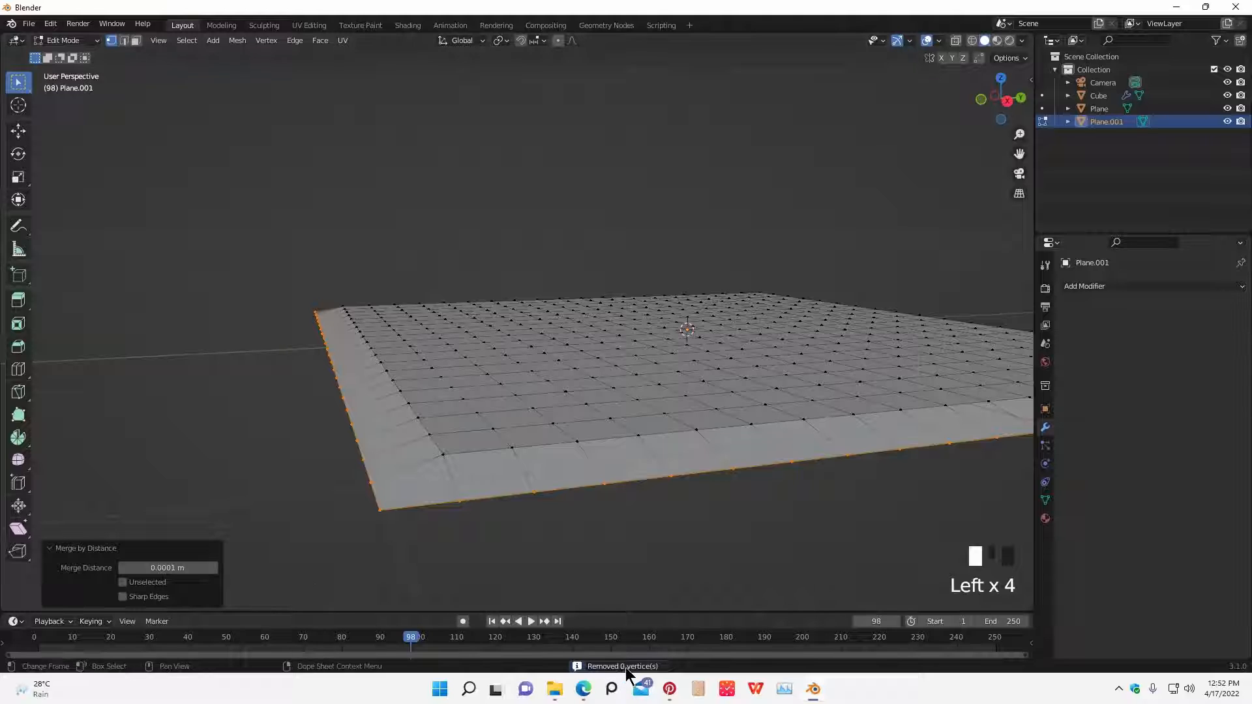
{"action": "left_click", "coordinate": [213, 567]}
{"action": "middle_click_drag", "start_coordinate": [355, 569], "coordinate": [580, 578]}
{"action": "scroll", "coordinate": [545, 550], "scroll_direction": "up", "scroll_amount": 1}
{"action": "scroll", "coordinate": [498, 513], "scroll_direction": "down", "scroll_amount": 5}
{"action": "mouse_move", "coordinate": [497, 513]}
{"action": "middle_mouse_down"}
{"action": "mouse_move", "coordinate": [392, 478]}
{"action": "mouse_move", "coordinate": [515, 507]}
{"action": "middle_mouse_up"}
{"action": "middle_click_drag", "start_coordinate": [565, 268], "coordinate": [509, 415]}
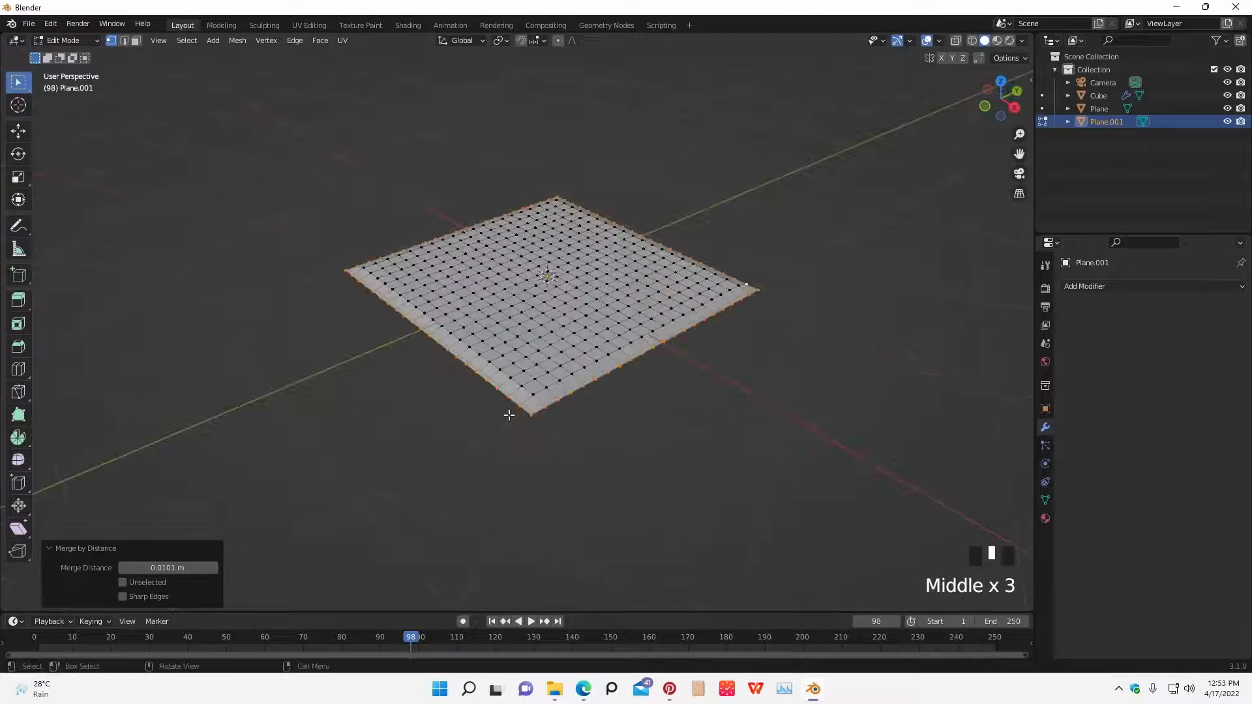
- Check the welded rim by selecting individual corner and edge vertices and viewing the mesh from above and below
{"action": "left_click", "coordinate": [590, 492]}
{"action": "scroll", "coordinate": [528, 455], "scroll_direction": "up", "scroll_amount": 2}
{"action": "key", "text": "Tab"}
{"action": "key", "text": "Tab"}
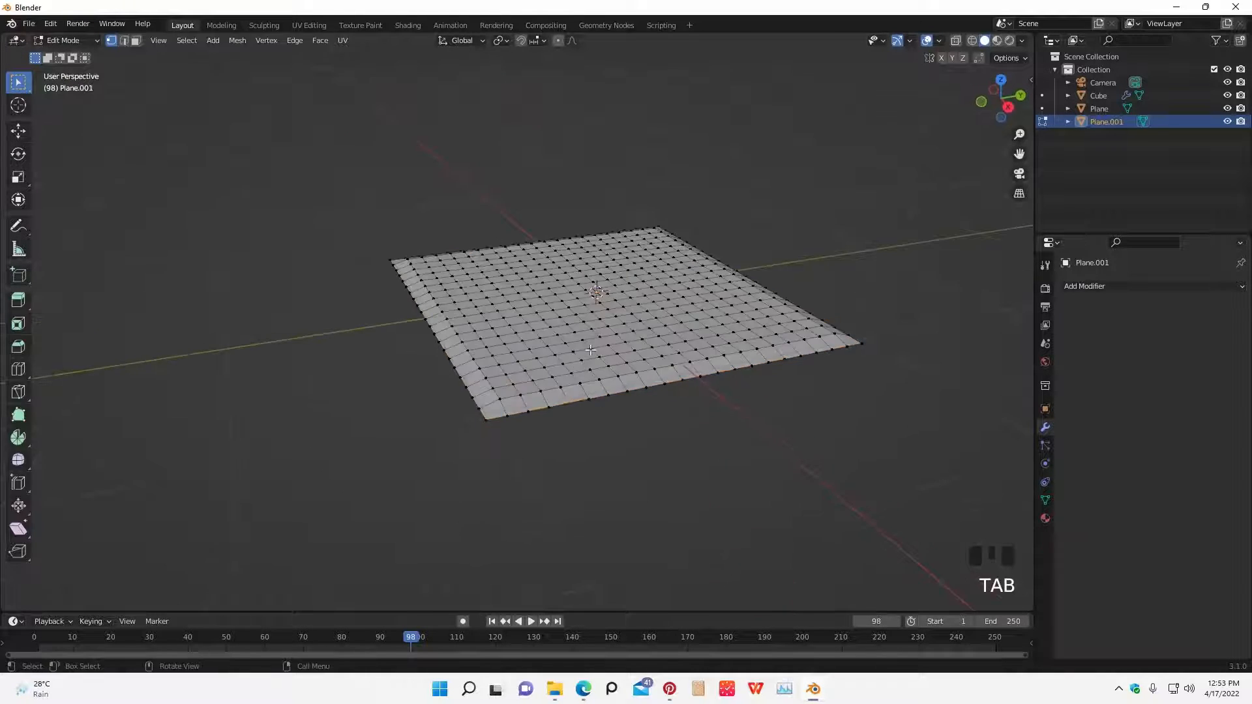
{"action": "middle_click_drag", "start_coordinate": [590, 350], "coordinate": [489, 291]}
{"action": "scroll", "coordinate": [544, 456], "scroll_direction": "up", "scroll_amount": 3}
{"action": "left_click", "coordinate": [607, 527]}
{"action": "left_click", "coordinate": [631, 539], "text": "shift"}
{"action": "scroll", "coordinate": [560, 430], "scroll_direction": "up", "scroll_amount": 2}
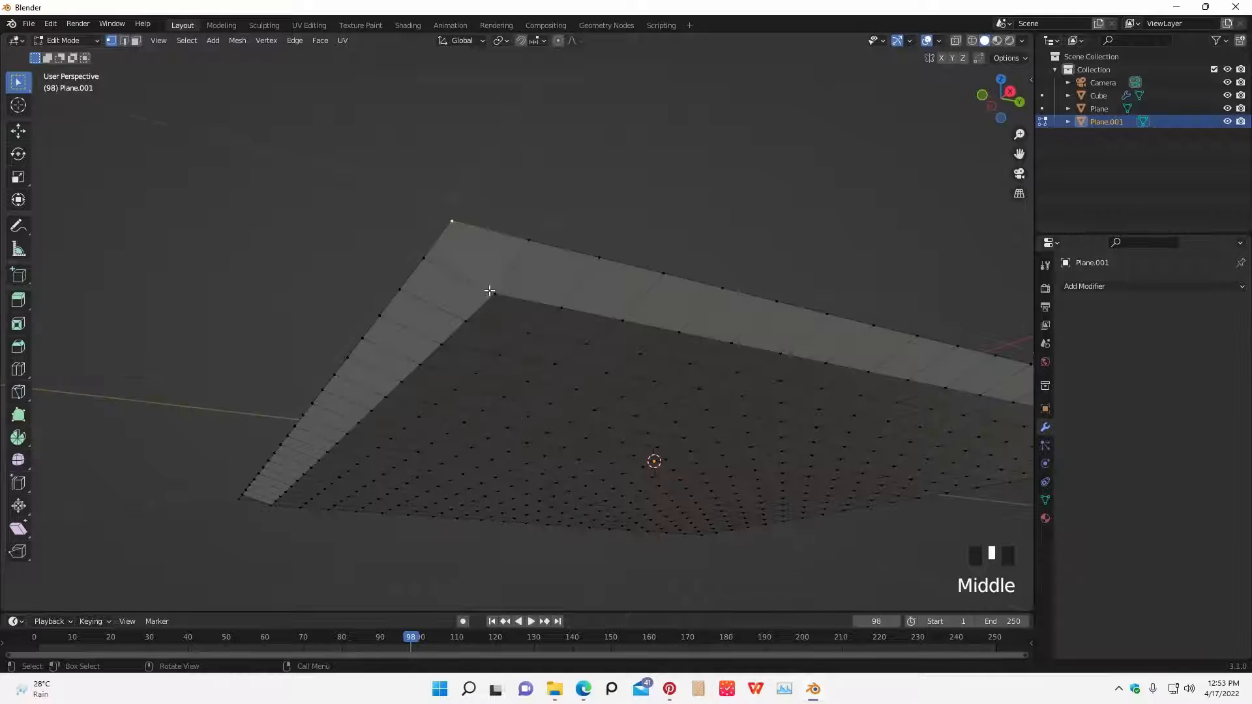
{"action": "middle_click_drag", "start_coordinate": [489, 209], "coordinate": [645, 293]}
{"action": "middle_click_drag", "start_coordinate": [645, 293], "coordinate": [387, 300], "text": "shift"}
{"action": "left_click", "coordinate": [385, 488], "text": "shift"}
{"action": "middle_click_drag", "start_coordinate": [388, 299], "coordinate": [581, 443], "text": "shift"}
{"action": "left_click", "coordinate": [659, 439], "text": "shift"}
{"action": "left_click", "coordinate": [360, 299]}
{"action": "middle_click_drag", "start_coordinate": [355, 276], "coordinate": [531, 385]}
{"action": "scroll", "coordinate": [613, 365], "scroll_direction": "down", "scroll_amount": 3}
- Return to Object Mode and inspect the joined two-layer plane from several angles
{"action": "key", "text": "Tab"}
{"action": "left_click", "coordinate": [707, 461]}
{"action": "left_click", "coordinate": [517, 483]}
{"action": "key", "text": "Tab"}
{"action": "key", "text": "Tab"}
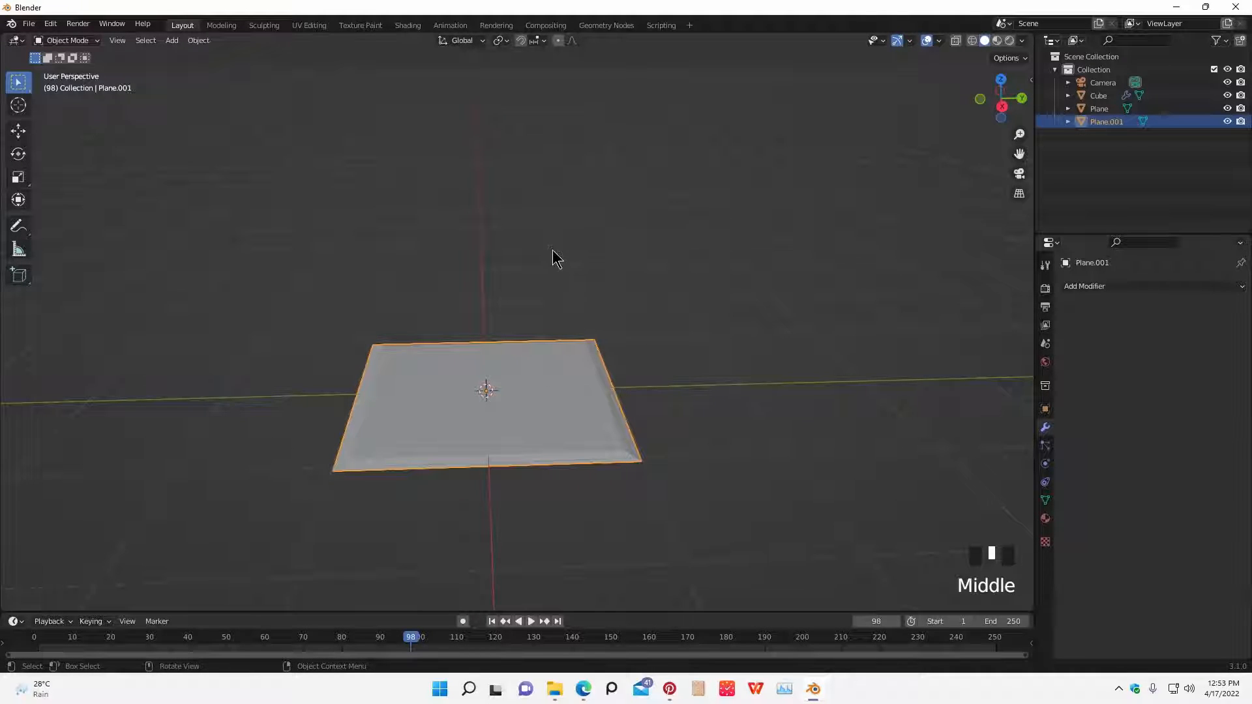
{"action": "middle_click_drag", "start_coordinate": [629, 316], "coordinate": [613, 389]}
{"action": "scroll", "coordinate": [679, 430], "scroll_direction": "up", "scroll_amount": 3}
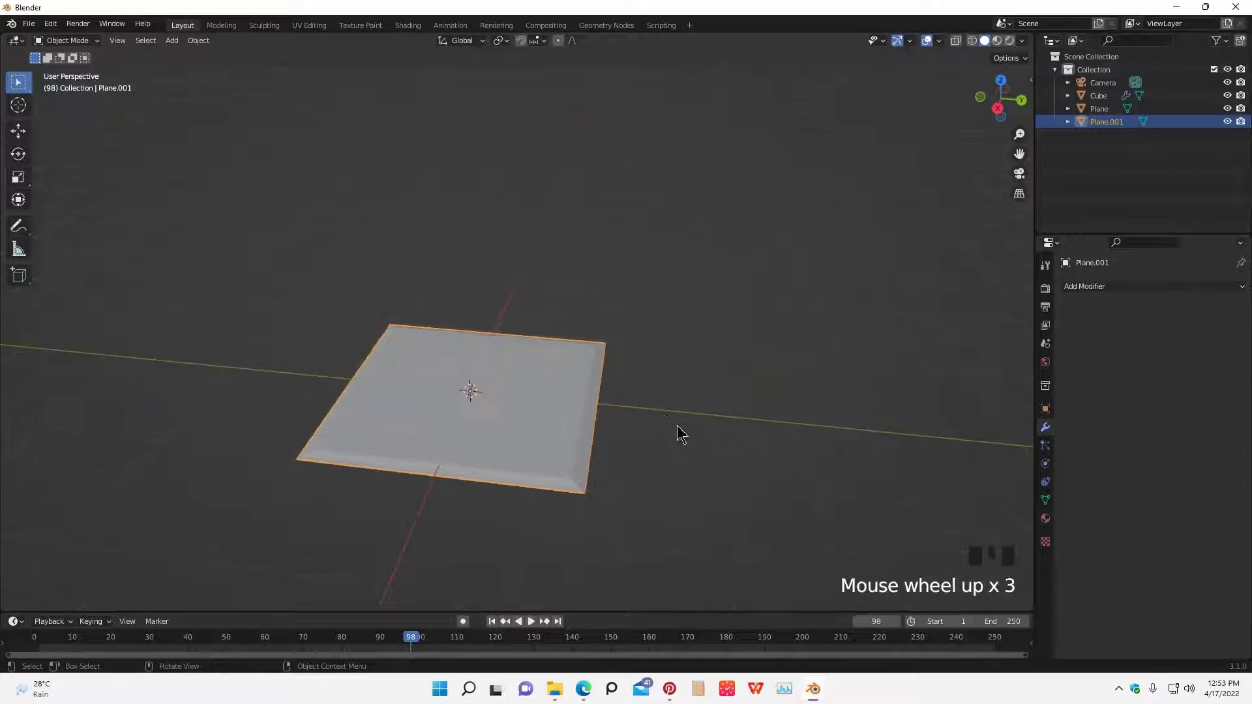
{"action": "middle_click_drag", "start_coordinate": [678, 431], "coordinate": [695, 466]}
{"action": "middle_click_drag", "start_coordinate": [823, 466], "coordinate": [720, 445]}
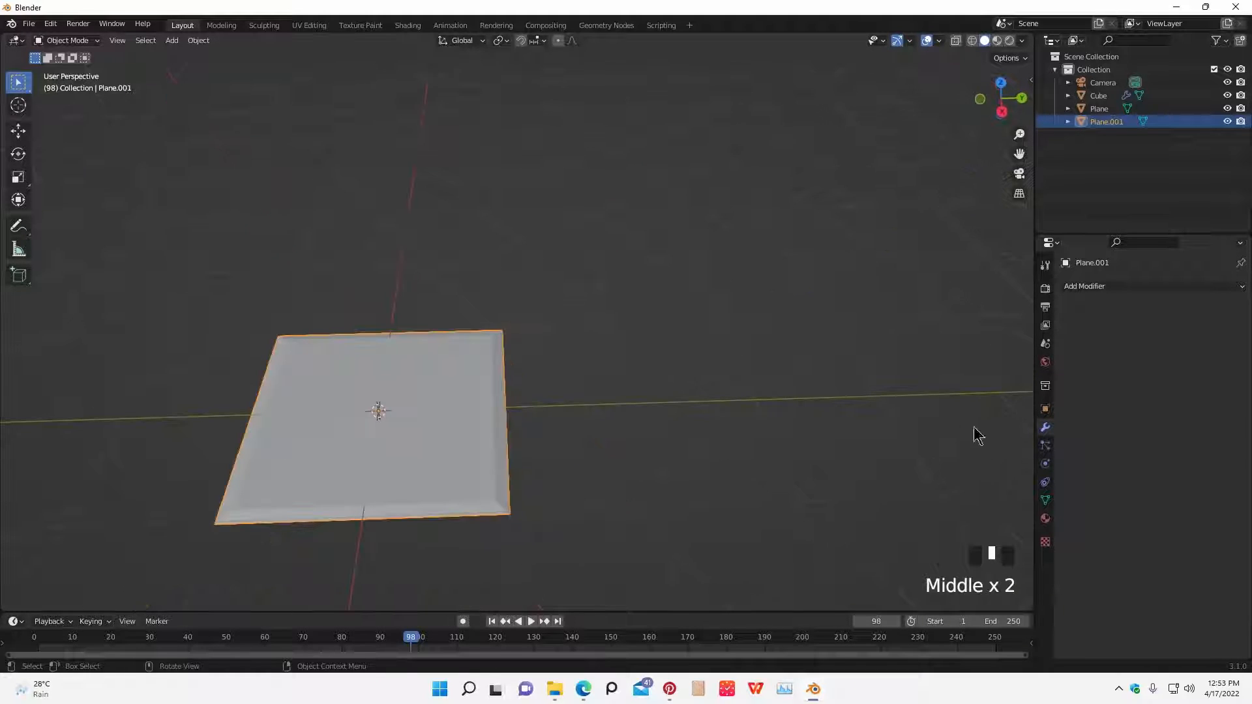
{"action": "left_click", "coordinate": [650, 424]}
{"action": "middle_click_drag", "start_coordinate": [648, 423], "coordinate": [606, 391]}
{"action": "key", "text": "shift+a"}
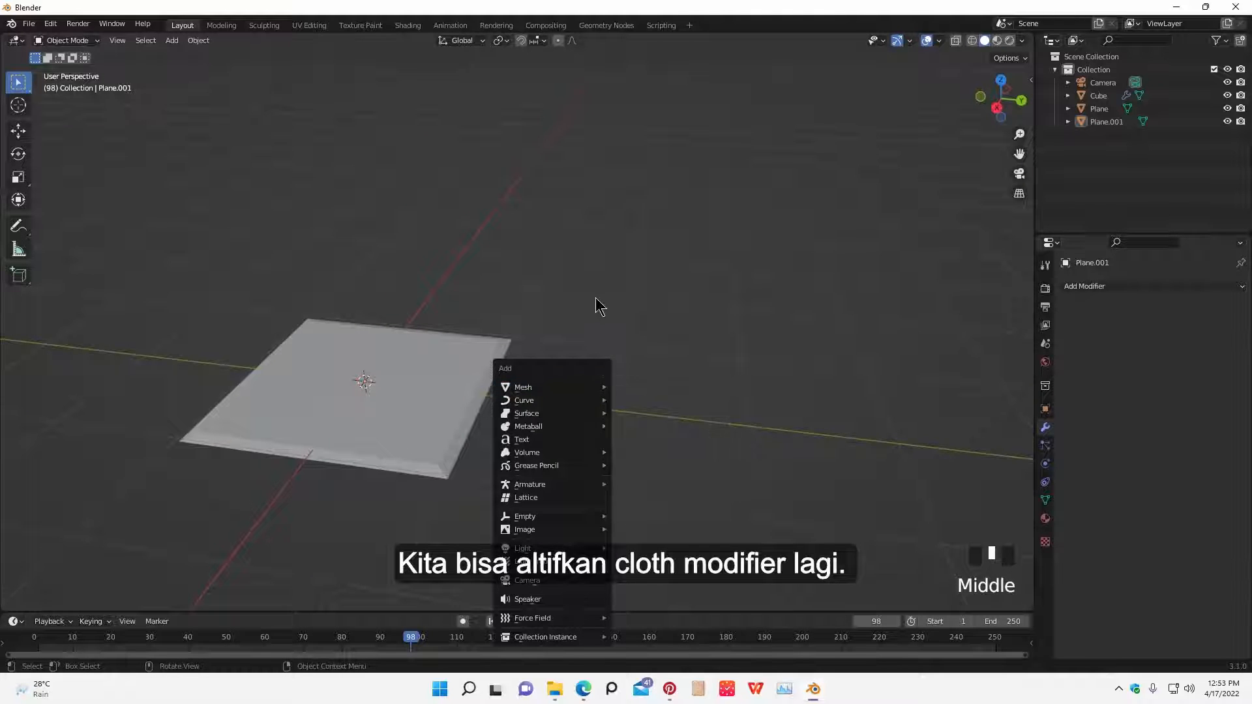
{"action": "middle_click_drag", "start_coordinate": [545, 354], "coordinate": [596, 414], "text": "shift"}
- Select the joined two-layer plane and add Cloth physics to it
{"action": "left_click", "coordinate": [532, 411]}
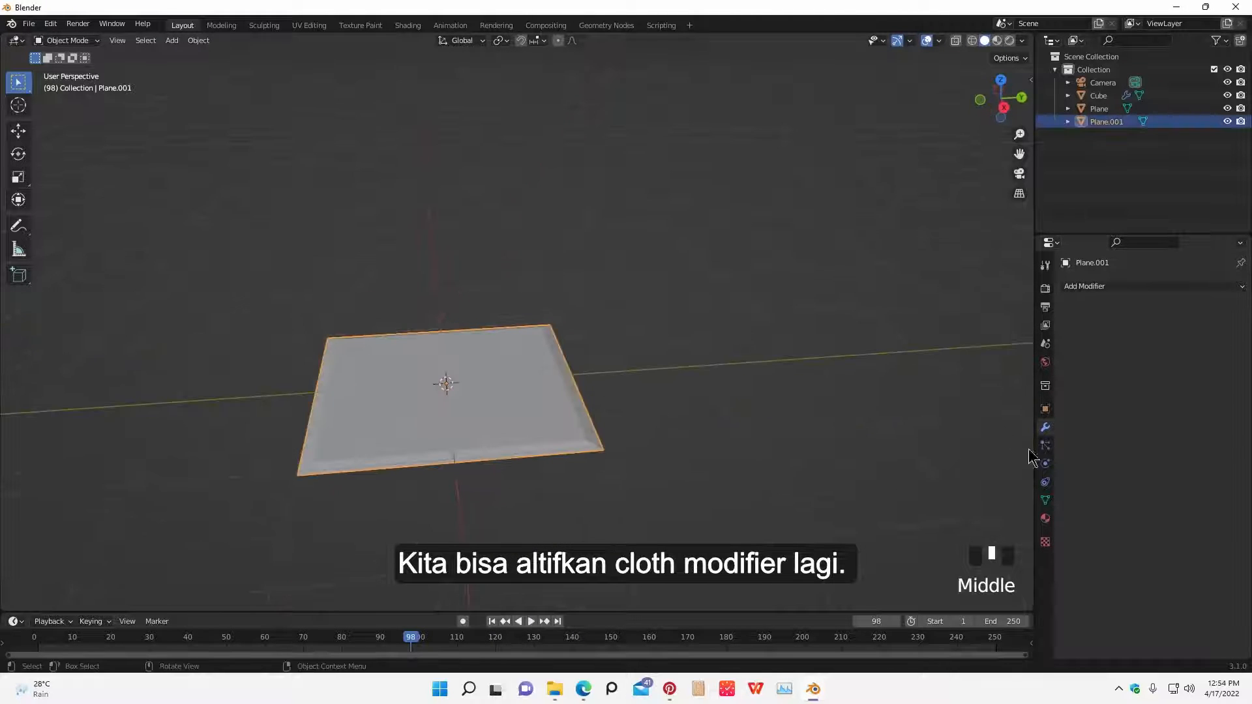
{"action": "left_click", "coordinate": [1045, 464]}
{"action": "triple_click", "coordinate": [697, 417]}
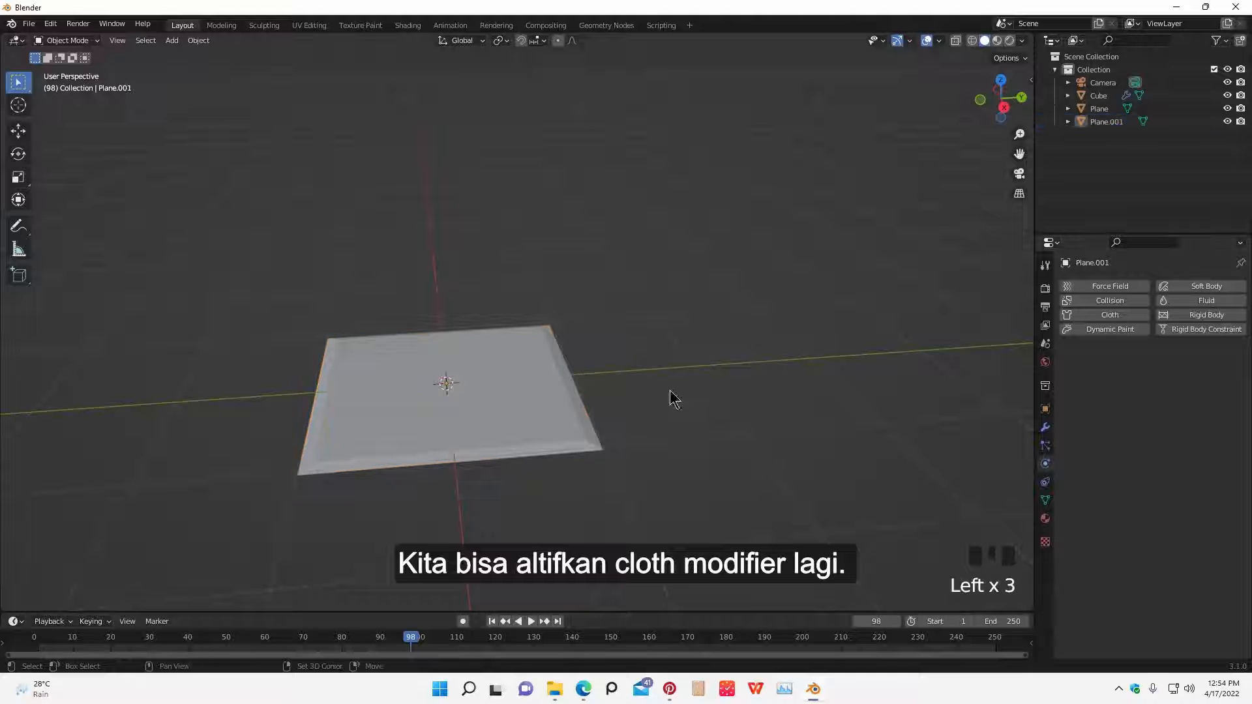
{"action": "double_click", "coordinate": [497, 397]}
{"action": "middle_click_drag", "start_coordinate": [498, 397], "coordinate": [704, 411]}
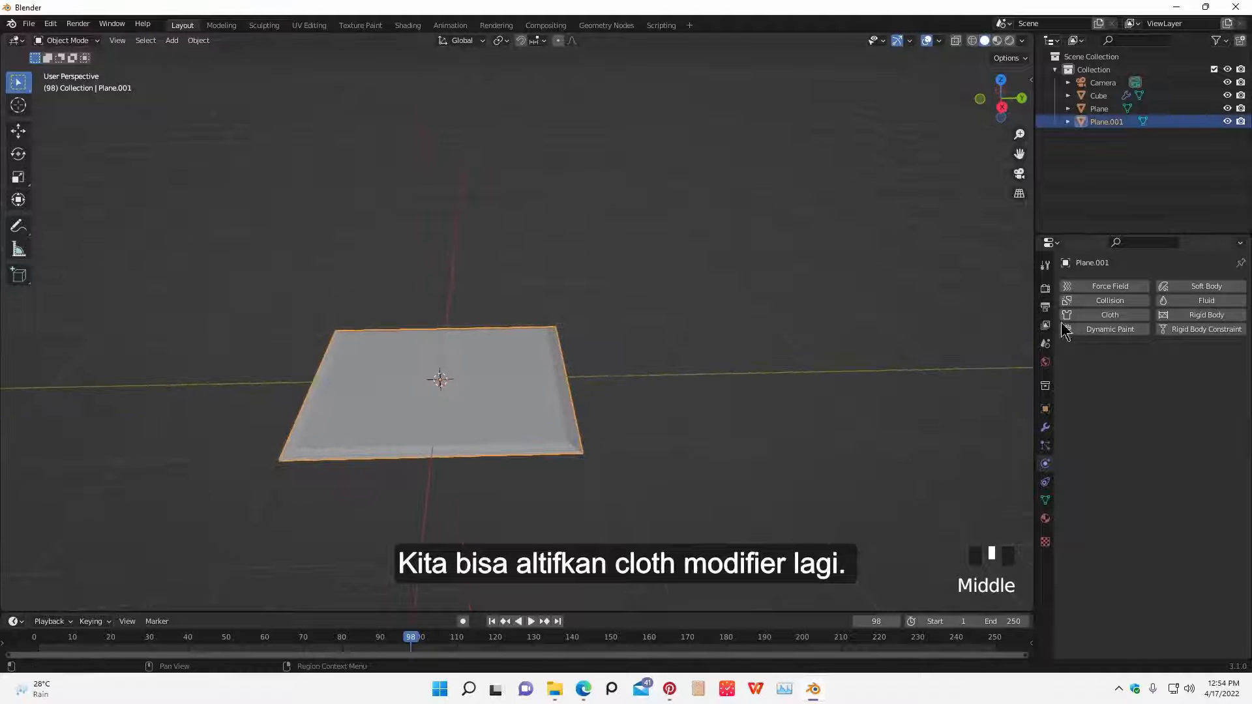
{"action": "left_click", "coordinate": [1091, 312]}
- Return the timeline to frame 1 and view the cloth plane in its starting position
{"action": "scroll", "coordinate": [1148, 391], "scroll_direction": "down", "scroll_amount": 8}
{"action": "scroll", "coordinate": [631, 515], "scroll_direction": "down", "scroll_amount": 3}
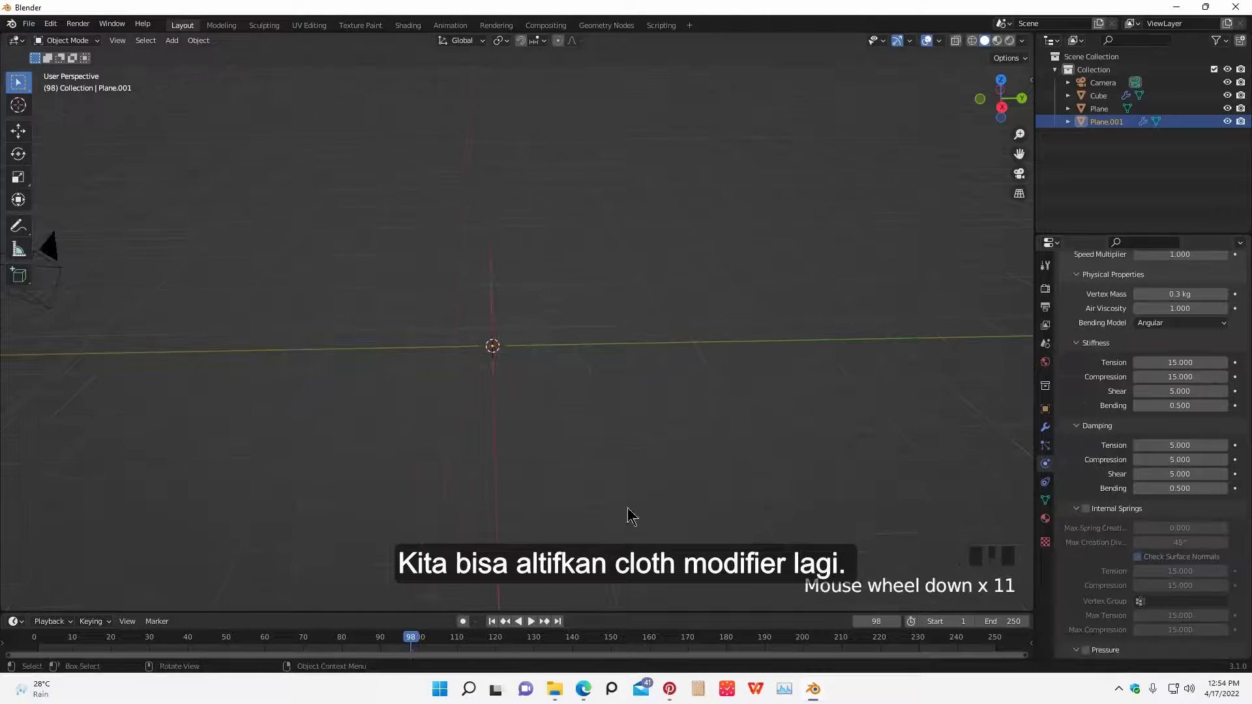
{"action": "left_click", "coordinate": [491, 621]}
{"action": "middle_click_drag", "start_coordinate": [568, 531], "coordinate": [555, 496]}
{"action": "scroll", "coordinate": [555, 496], "scroll_direction": "up", "scroll_amount": 4}
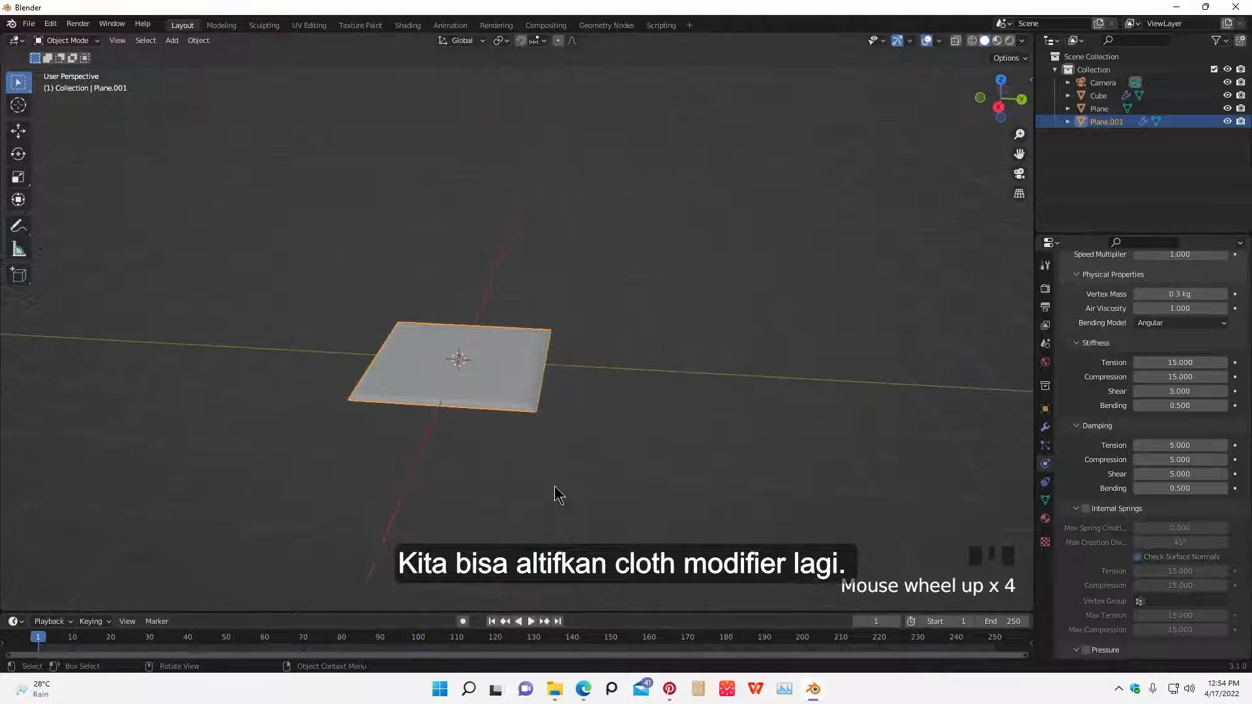
{"action": "middle_click_drag", "start_coordinate": [600, 448], "coordinate": [740, 478], "text": "shift"}
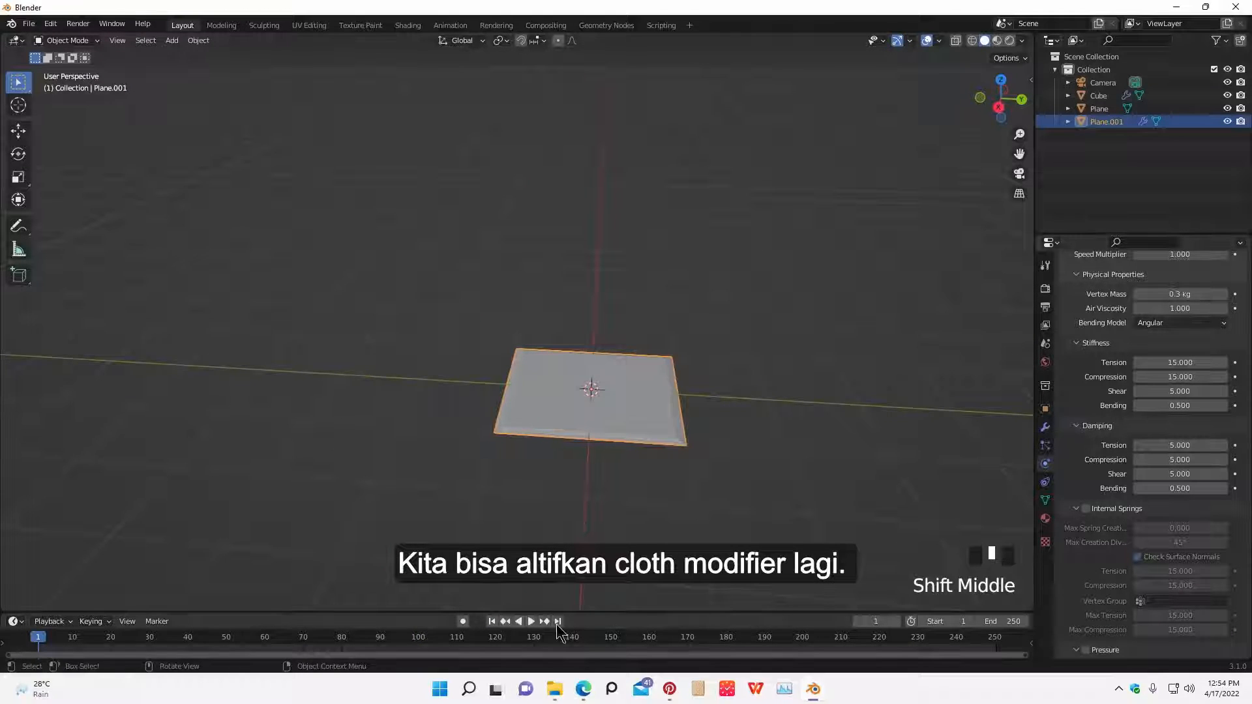
{"action": "middle_click_drag", "start_coordinate": [814, 509], "coordinate": [813, 494]}
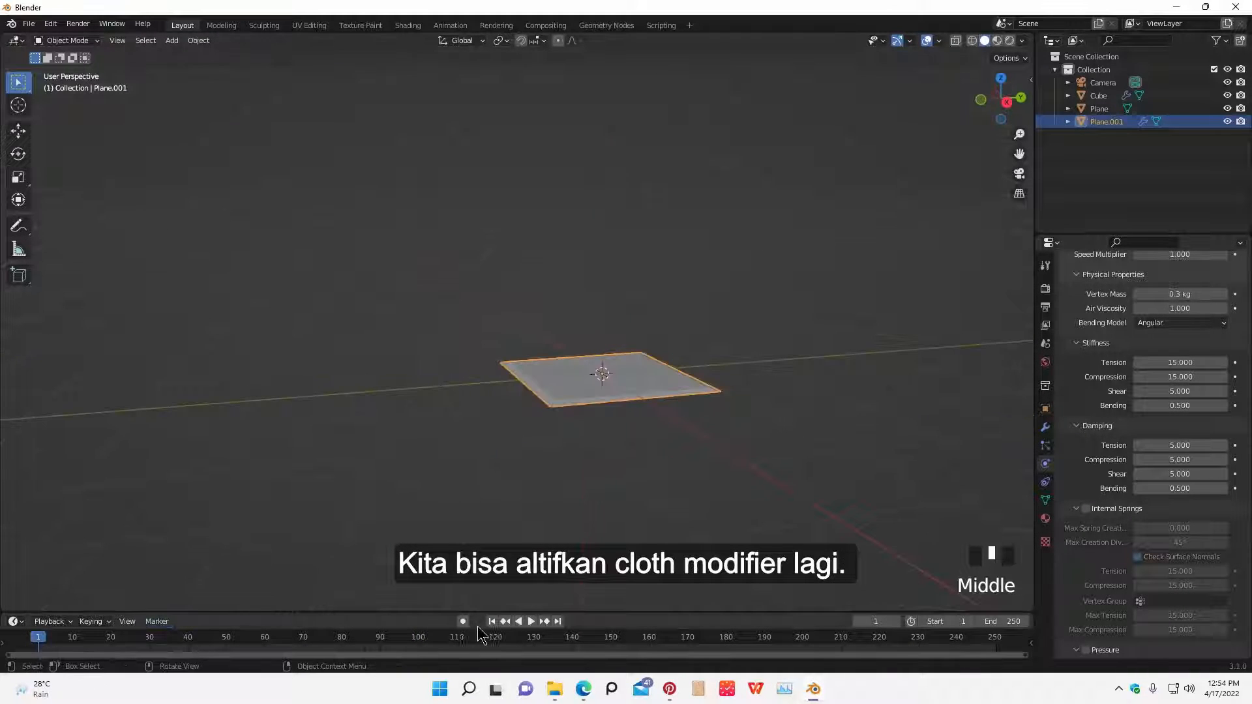
- Set the Gravity field weight of the plane's cloth simulation to 0
{"action": "middle_click_drag", "start_coordinate": [606, 469], "coordinate": [629, 453]}
{"action": "scroll", "coordinate": [793, 433], "scroll_direction": "up", "scroll_amount": 4}
{"action": "middle_click_drag", "start_coordinate": [793, 433], "coordinate": [660, 427], "text": "shift"}
{"action": "scroll", "coordinate": [1090, 489], "scroll_direction": "down", "scroll_amount": 15}
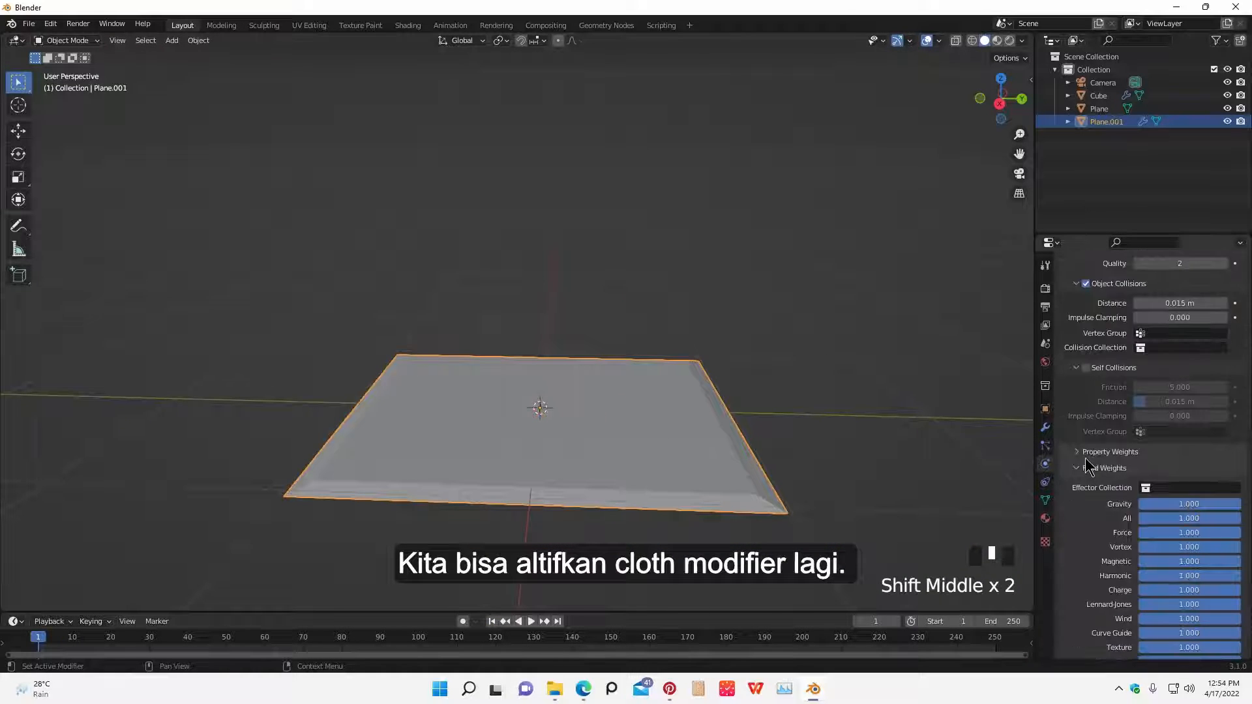
{"action": "left_click_drag", "start_coordinate": [1173, 446], "coordinate": [1140, 446]}
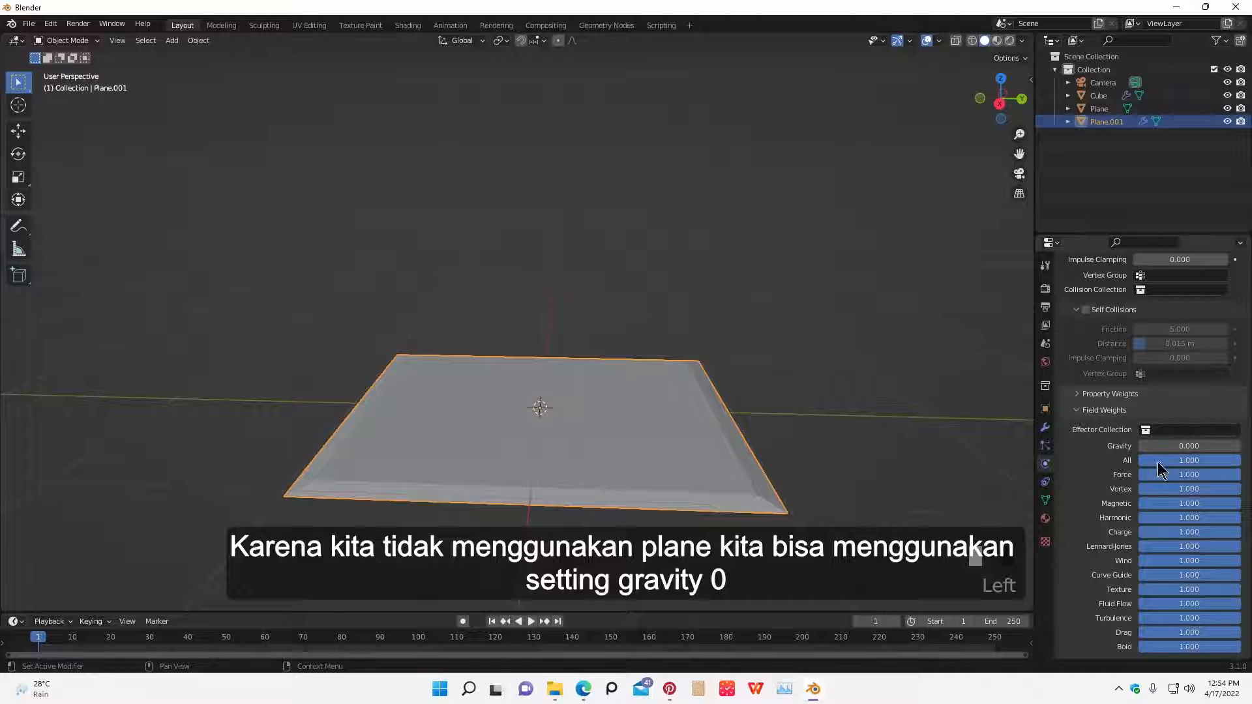
{"action": "middle_click_drag", "start_coordinate": [803, 463], "coordinate": [788, 471]}
{"action": "scroll", "coordinate": [796, 464], "scroll_direction": "down", "scroll_amount": 3}
- Apply the Cotton preset to the plane's cloth settings
{"action": "scroll", "coordinate": [1079, 479], "scroll_direction": "up", "scroll_amount": 10}
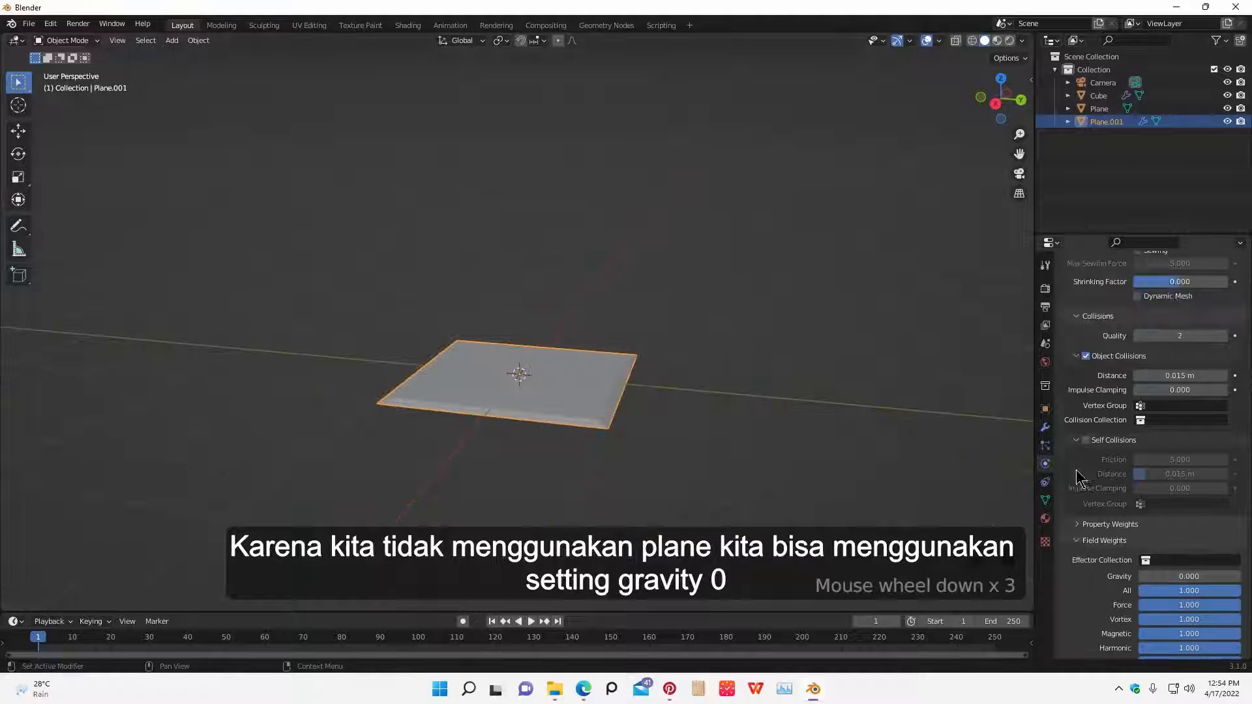
{"action": "scroll", "coordinate": [1082, 481], "scroll_direction": "up", "scroll_amount": 8}
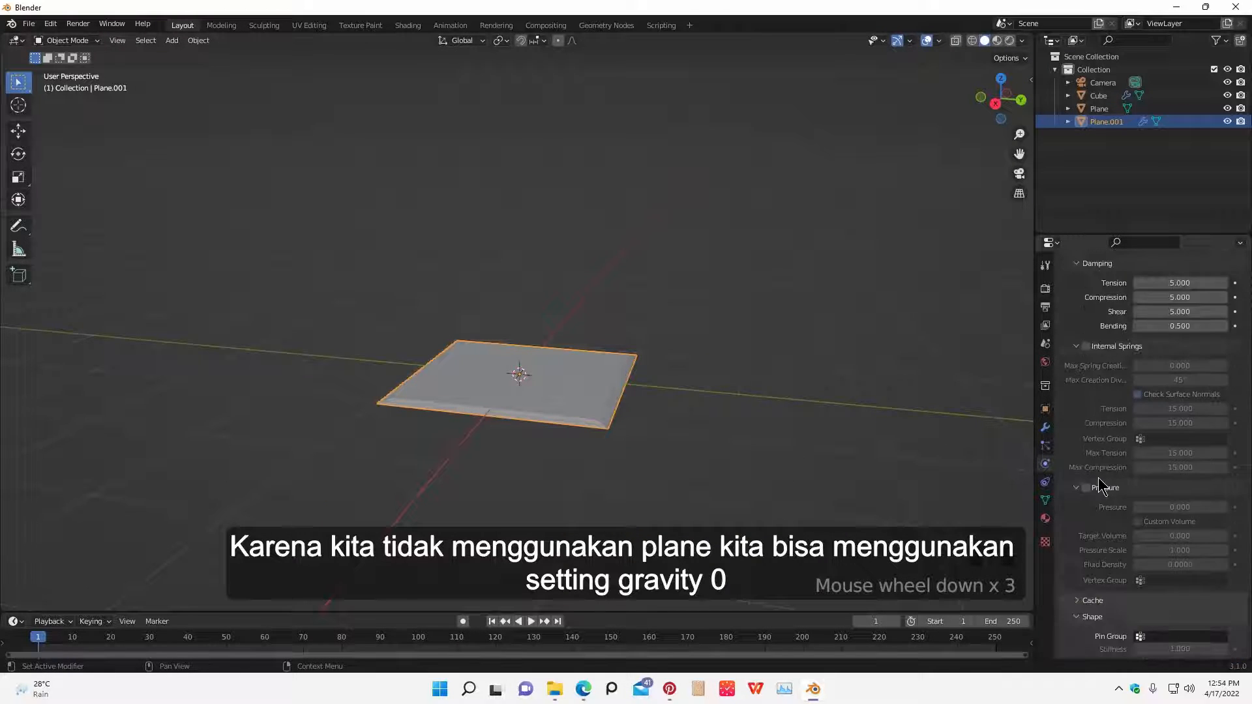
{"action": "scroll", "coordinate": [1105, 481], "scroll_direction": "up", "scroll_amount": 10}
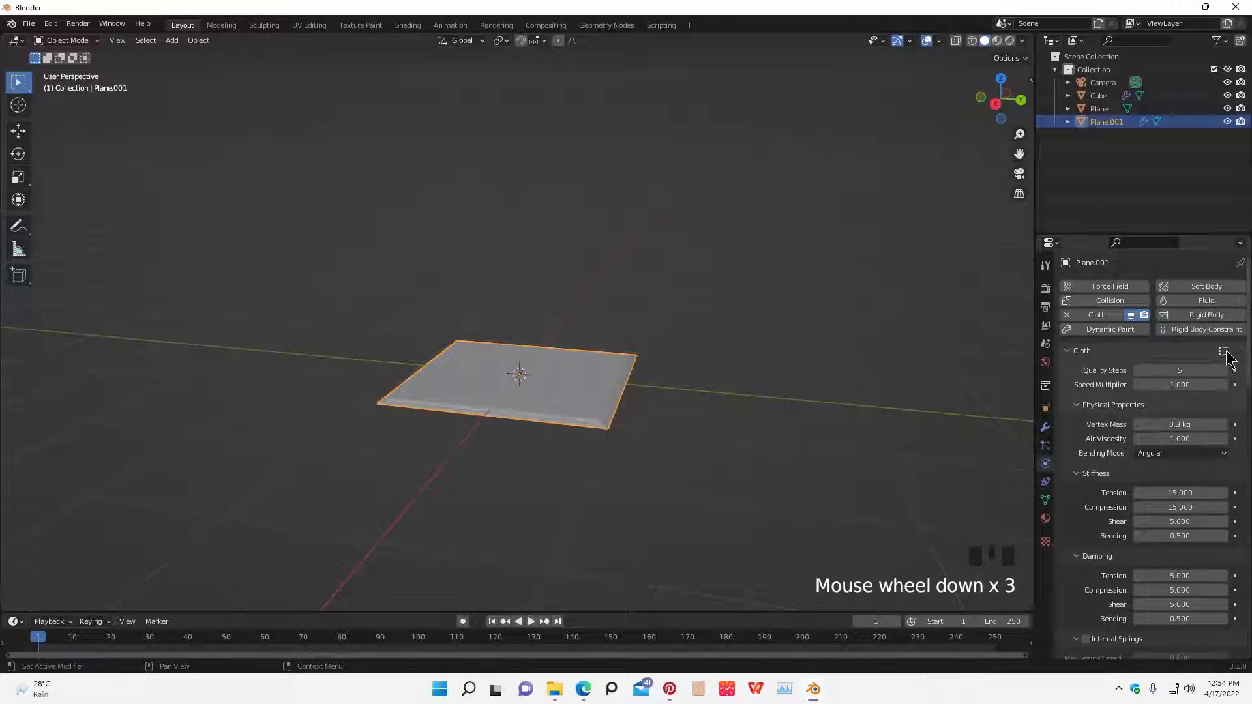
{"action": "left_click", "coordinate": [1223, 354]}
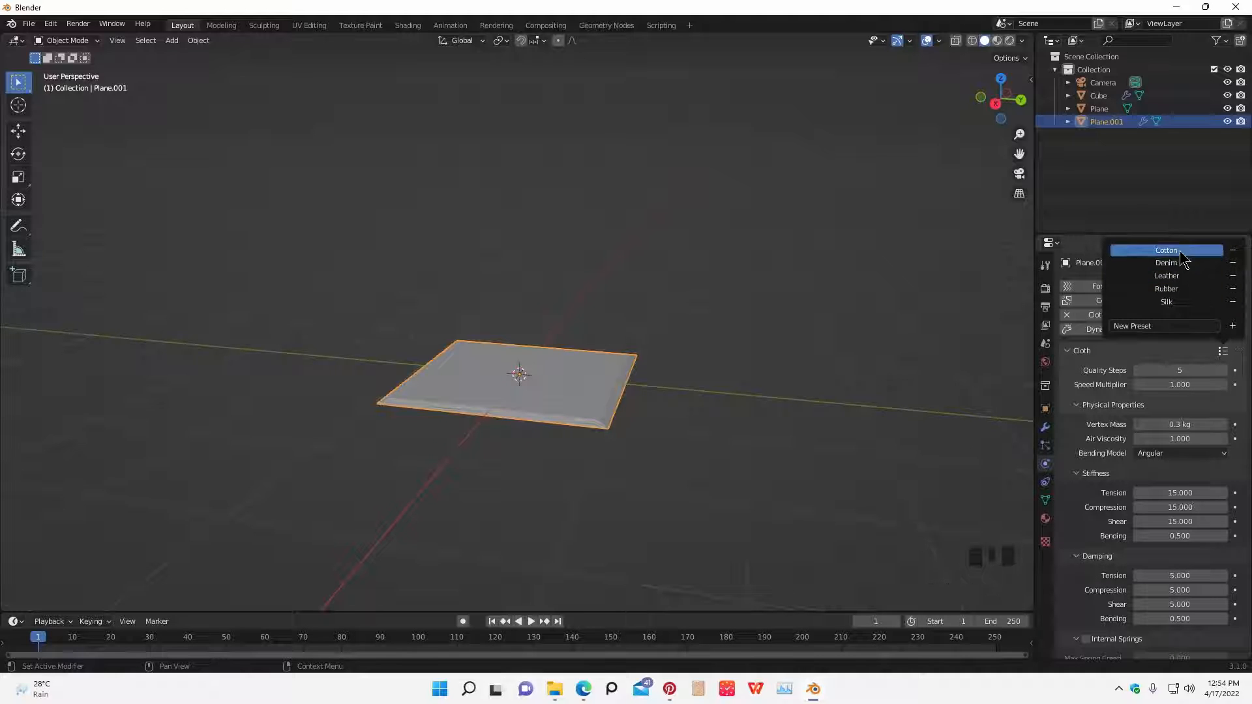
{"action": "left_click", "coordinate": [1187, 250]}
- Try the Leather, Rubber, Silk and Denim cloth presets and go back to Cotton
{"action": "left_click", "coordinate": [1224, 353]}
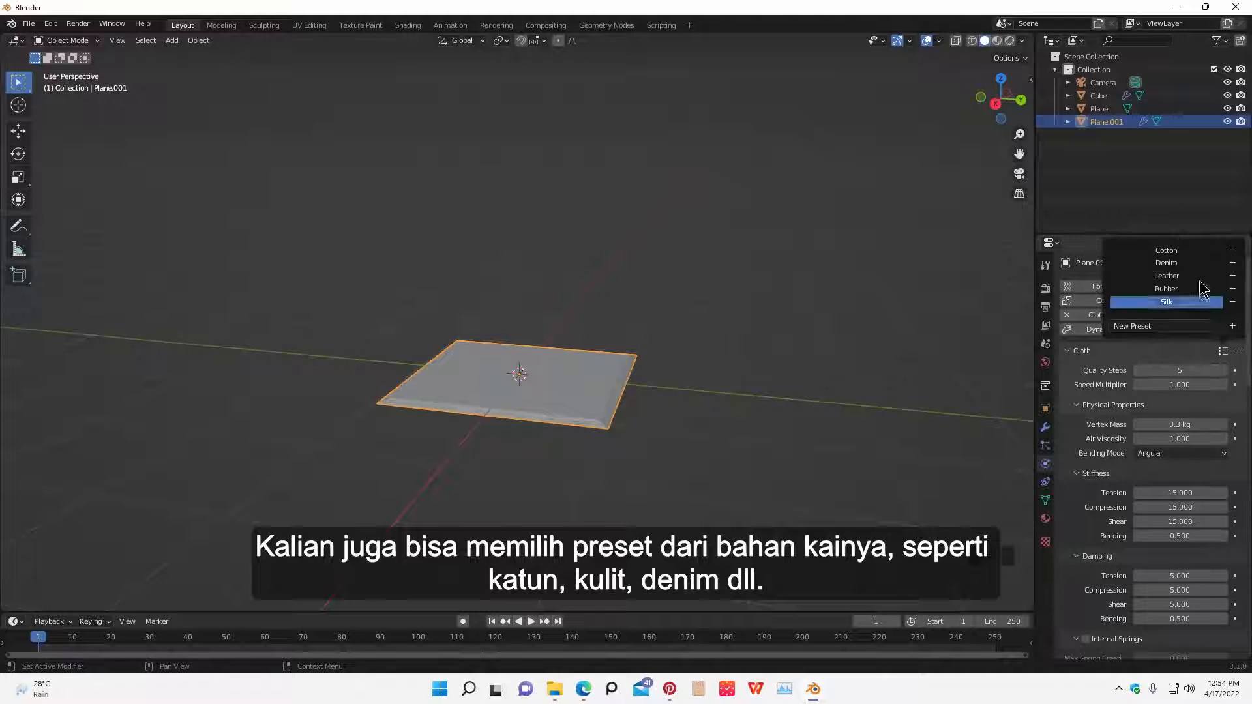
{"action": "left_click", "coordinate": [1187, 275]}
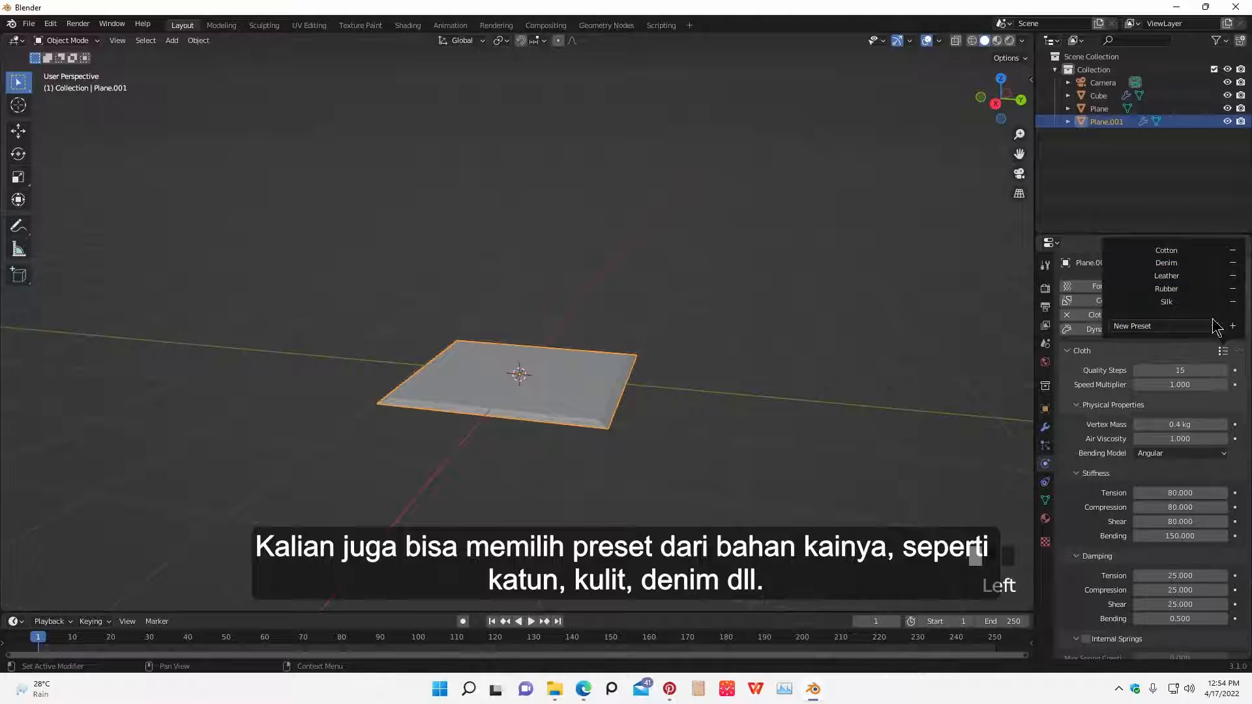
{"action": "left_click", "coordinate": [1165, 291]}
{"action": "left_click", "coordinate": [1177, 302]}
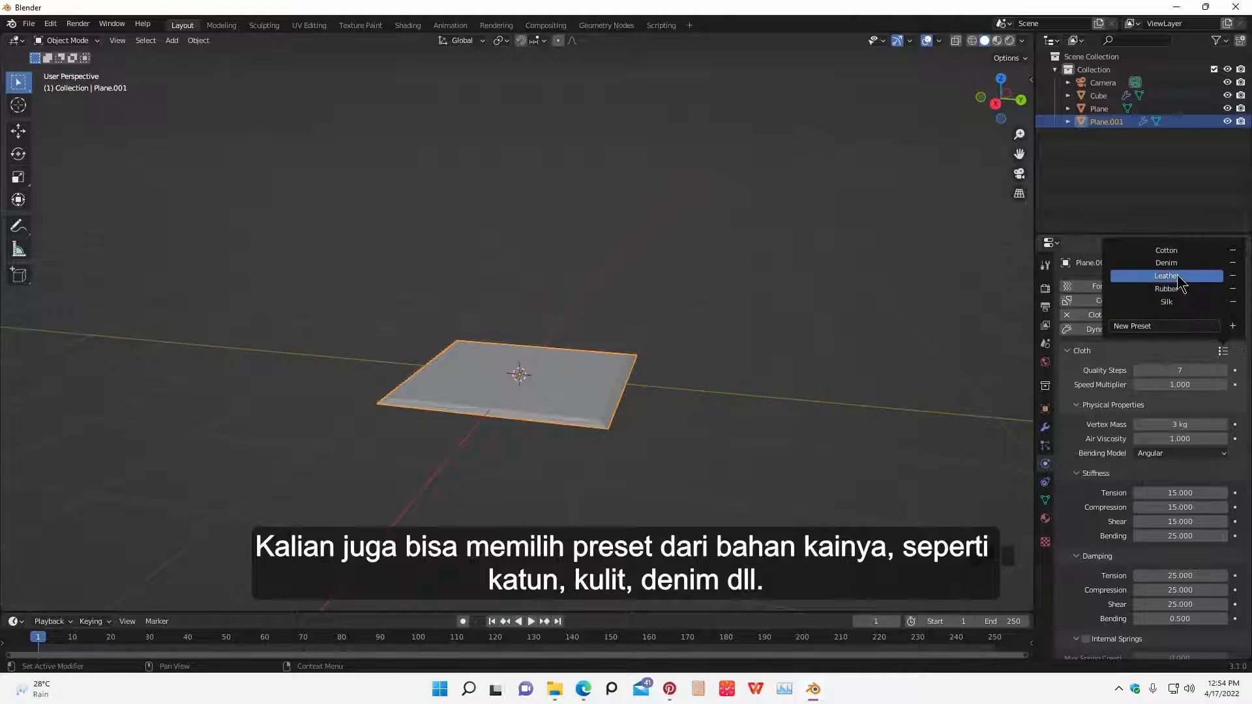
{"action": "left_click", "coordinate": [1180, 276]}
{"action": "left_click", "coordinate": [1180, 264]}
{"action": "left_click", "coordinate": [1179, 252]}
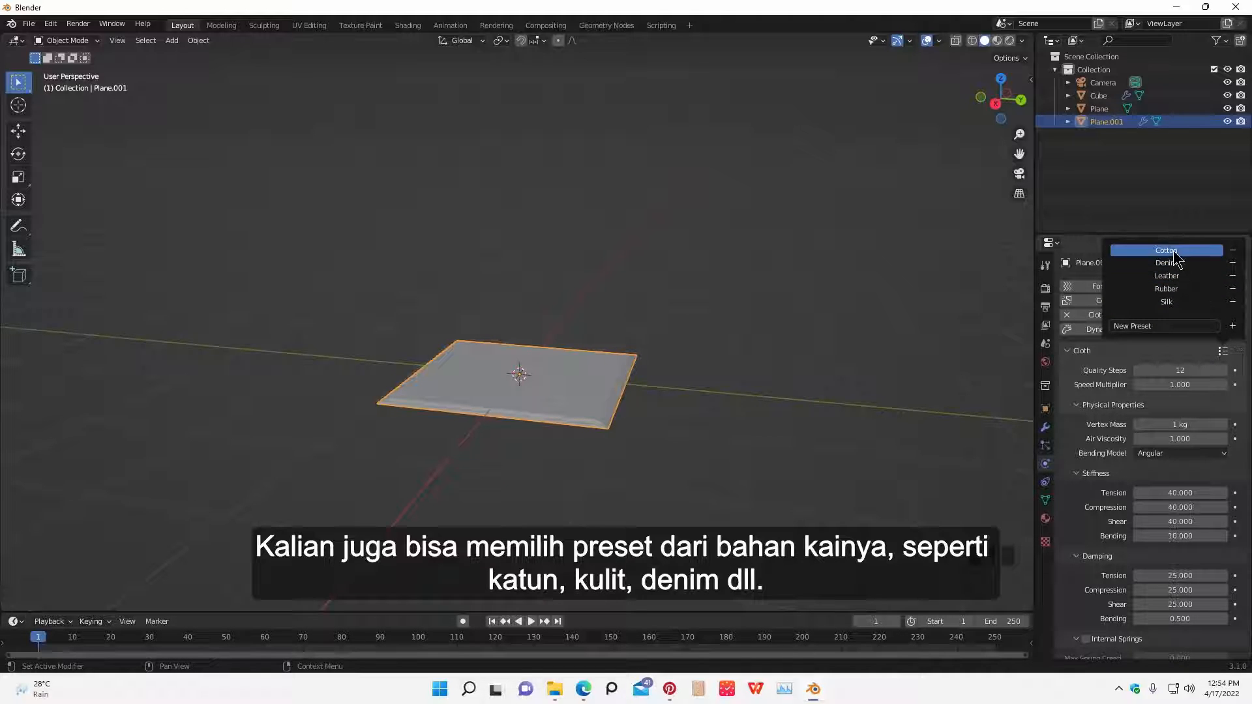
{"action": "left_click", "coordinate": [1132, 353]}
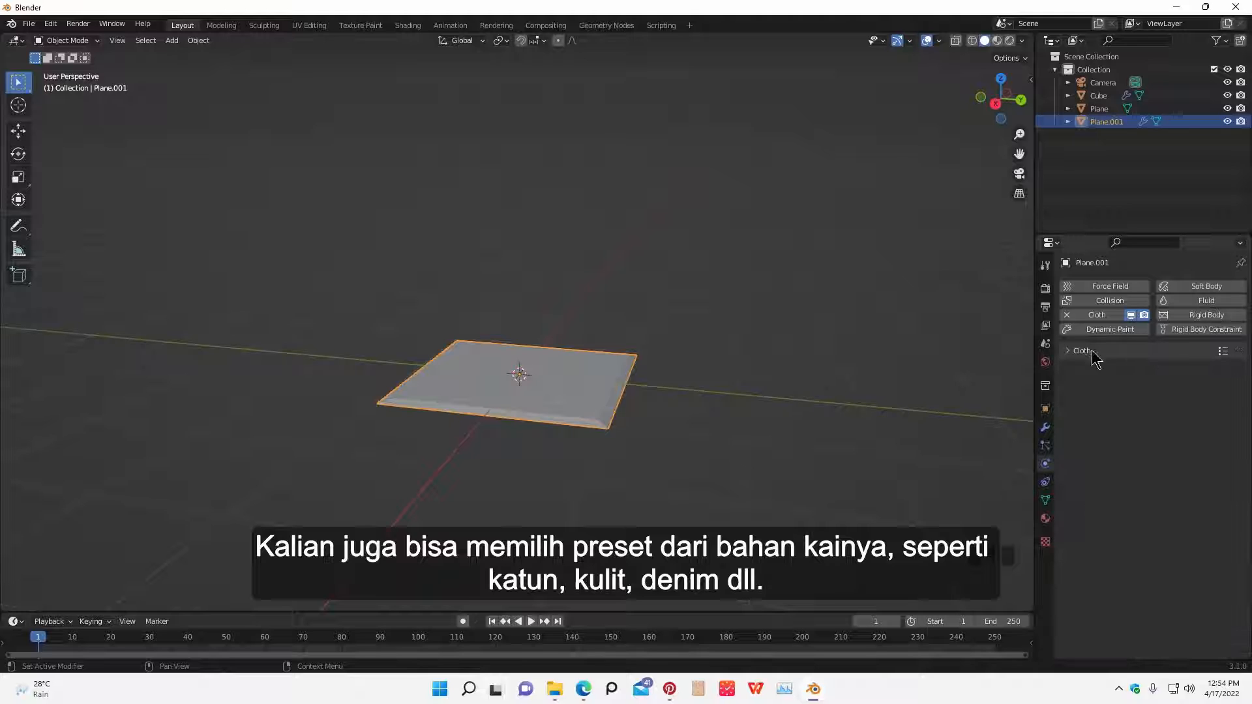
{"action": "left_click", "coordinate": [1090, 352]}
- Enable Pressure in the plane's cloth settings
{"action": "scroll", "coordinate": [1118, 483], "scroll_direction": "down", "scroll_amount": 3}
{"action": "scroll", "coordinate": [1120, 483], "scroll_direction": "down", "scroll_amount": 5}
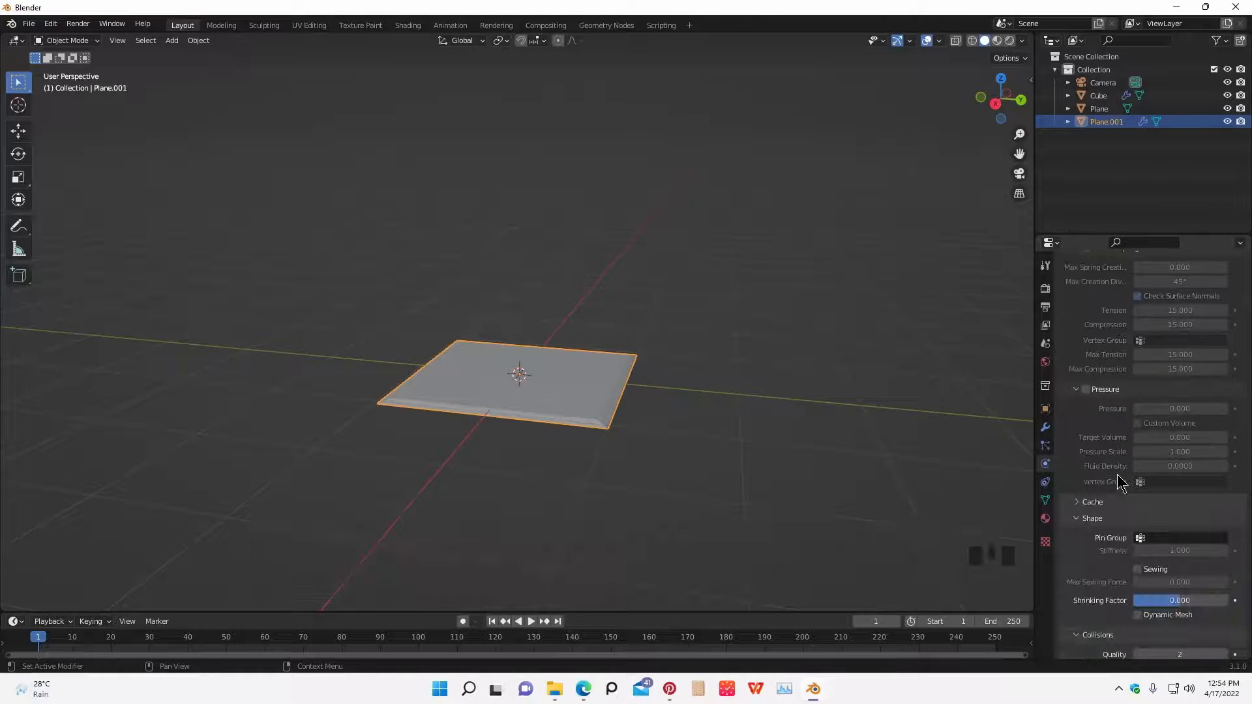
{"action": "left_click", "coordinate": [1085, 390]}
{"action": "scroll", "coordinate": [1095, 444], "scroll_direction": "down", "scroll_amount": 3}
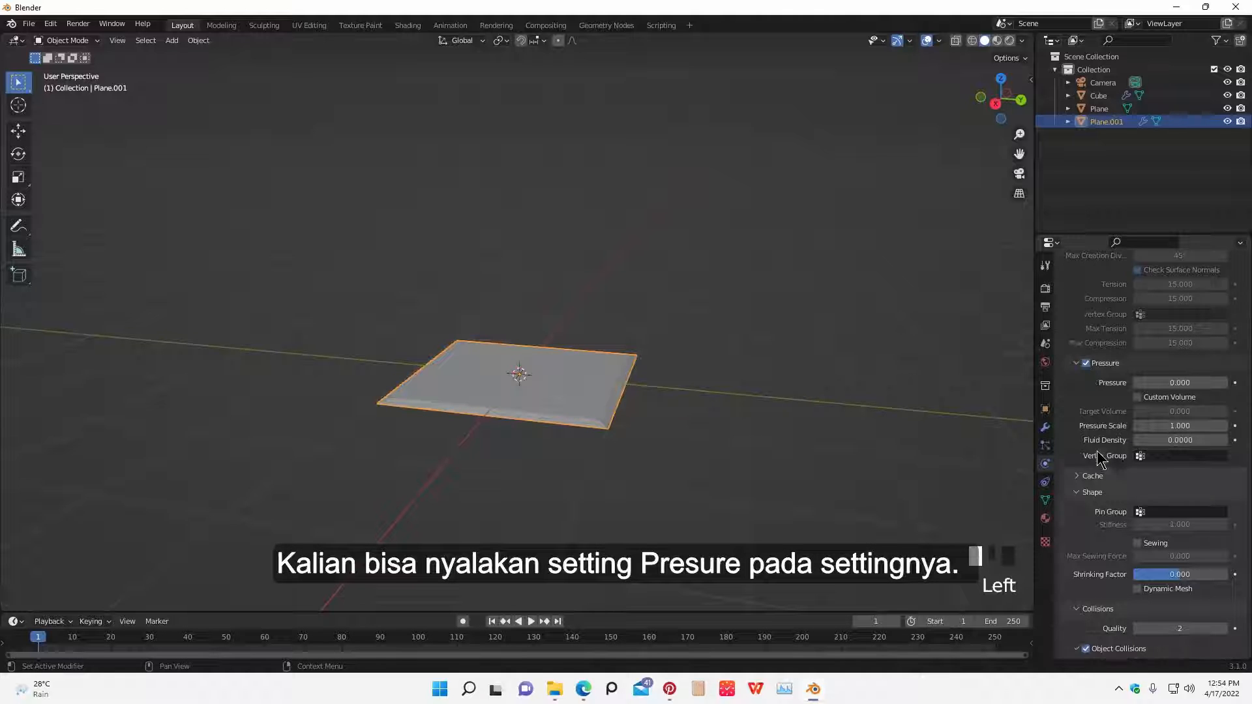
{"action": "scroll", "coordinate": [1099, 458], "scroll_direction": "up", "scroll_amount": 3}
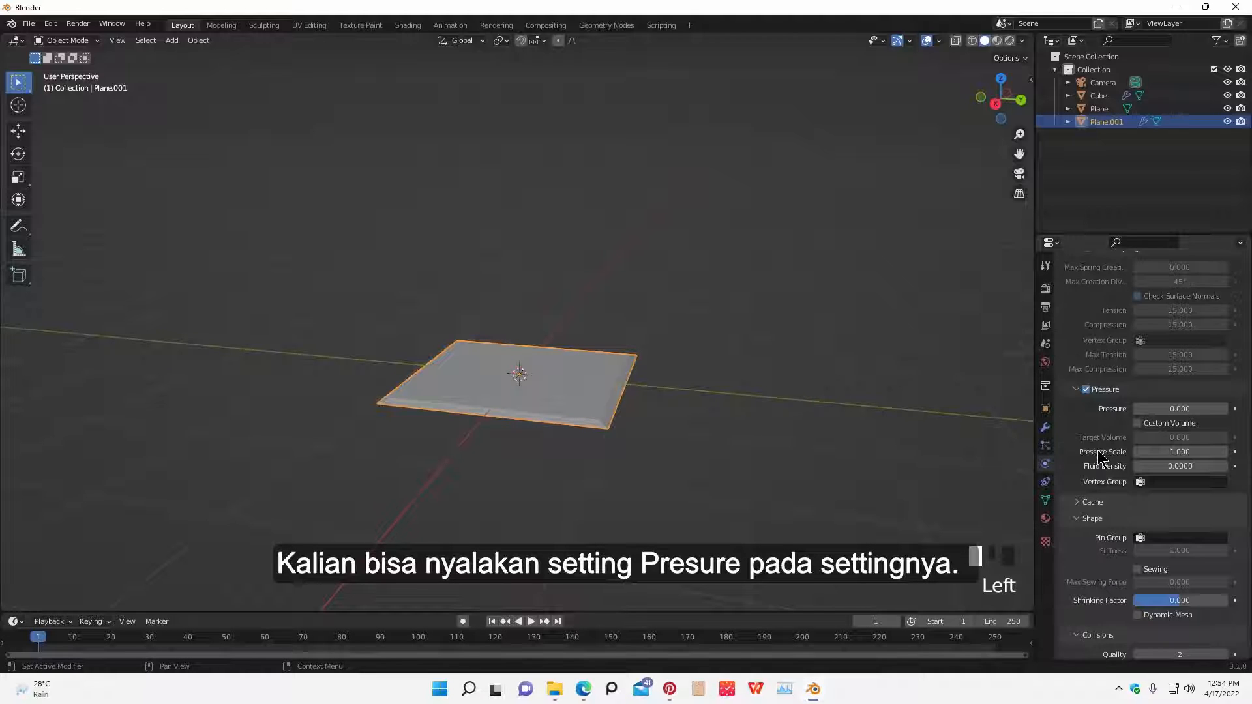
- Review the cloth's stiffness, damping, pressure, shape and collision settings and look over the scene
{"action": "middle_click_drag", "start_coordinate": [933, 456], "coordinate": [939, 443]}
{"action": "scroll", "coordinate": [1114, 570], "scroll_direction": "down", "scroll_amount": 4}
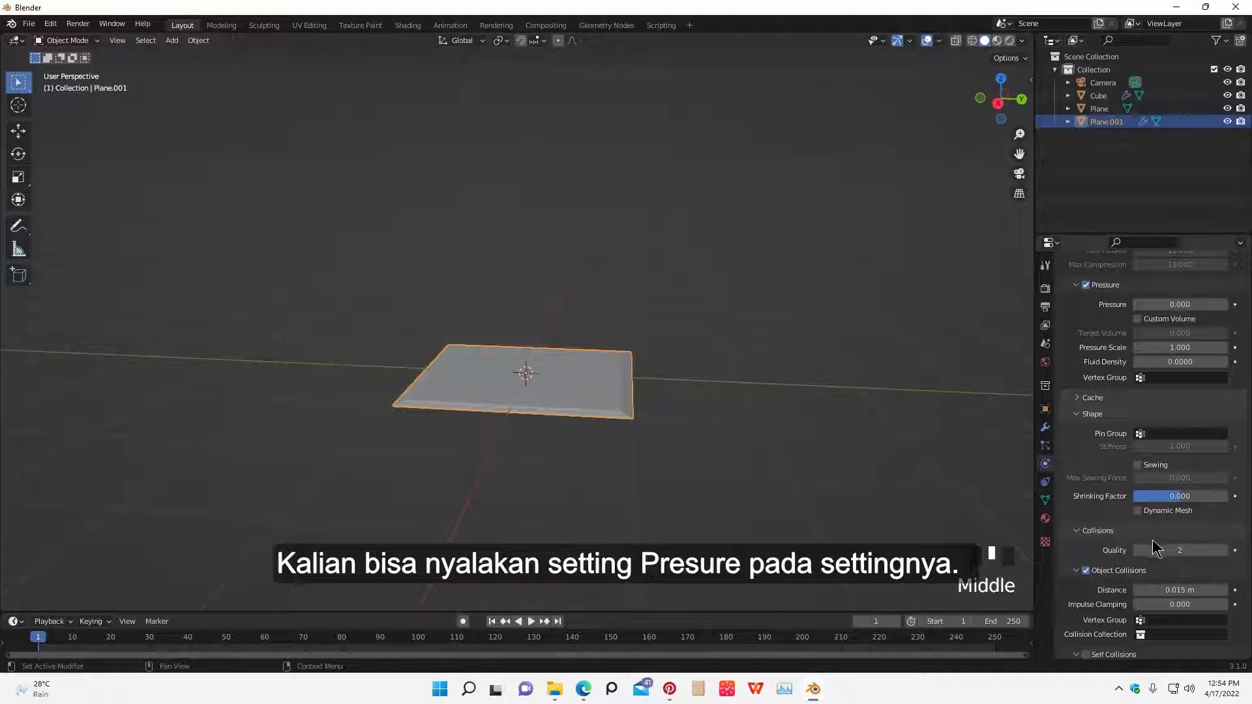
{"action": "scroll", "coordinate": [1154, 548], "scroll_direction": "down", "scroll_amount": 3}
{"action": "scroll", "coordinate": [1131, 481], "scroll_direction": "up", "scroll_amount": 2}
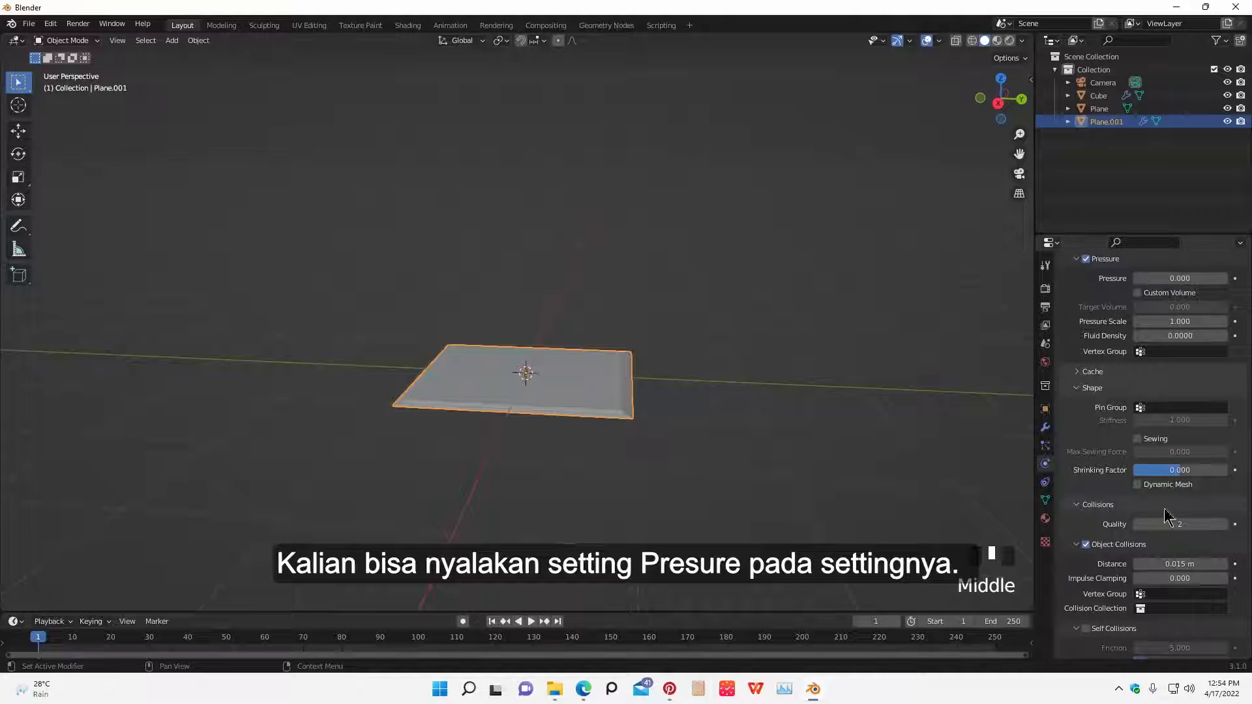
{"action": "scroll", "coordinate": [1136, 489], "scroll_direction": "down", "scroll_amount": 4}
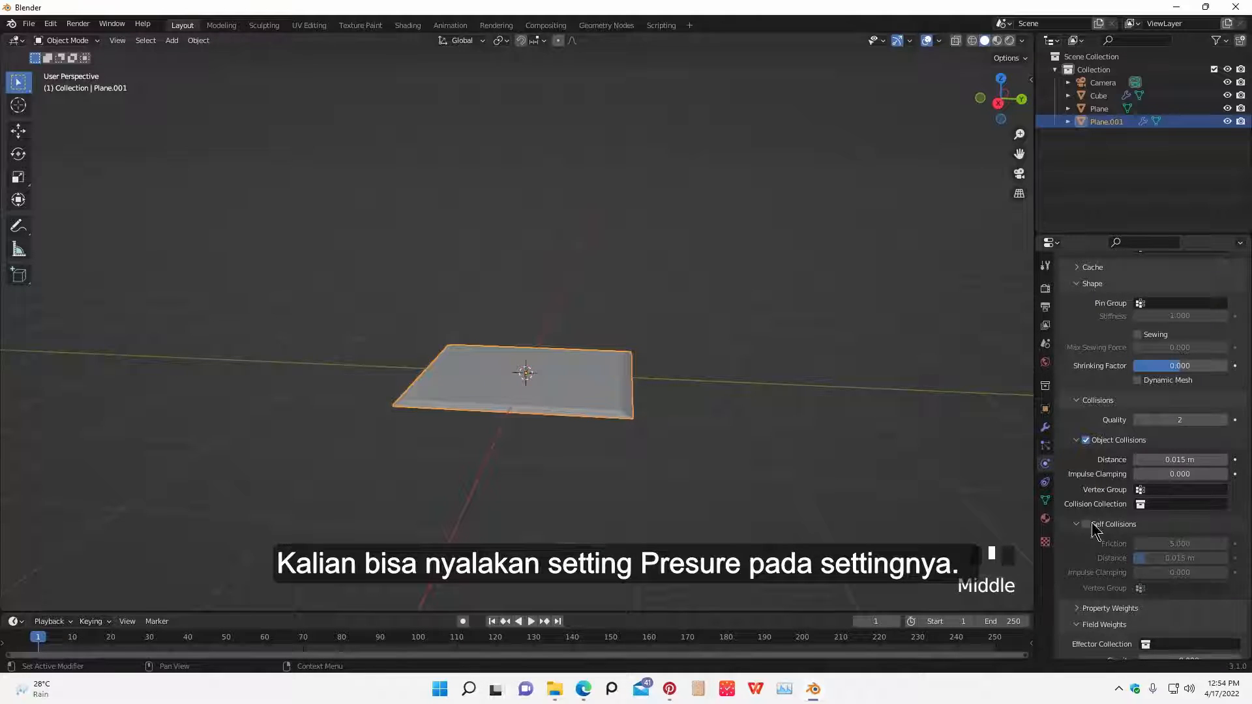
{"action": "middle_click_drag", "start_coordinate": [753, 479], "coordinate": [1023, 480]}
{"action": "scroll", "coordinate": [824, 447], "scroll_direction": "down", "scroll_amount": 1}
{"action": "scroll", "coordinate": [1182, 495], "scroll_direction": "up", "scroll_amount": 20}
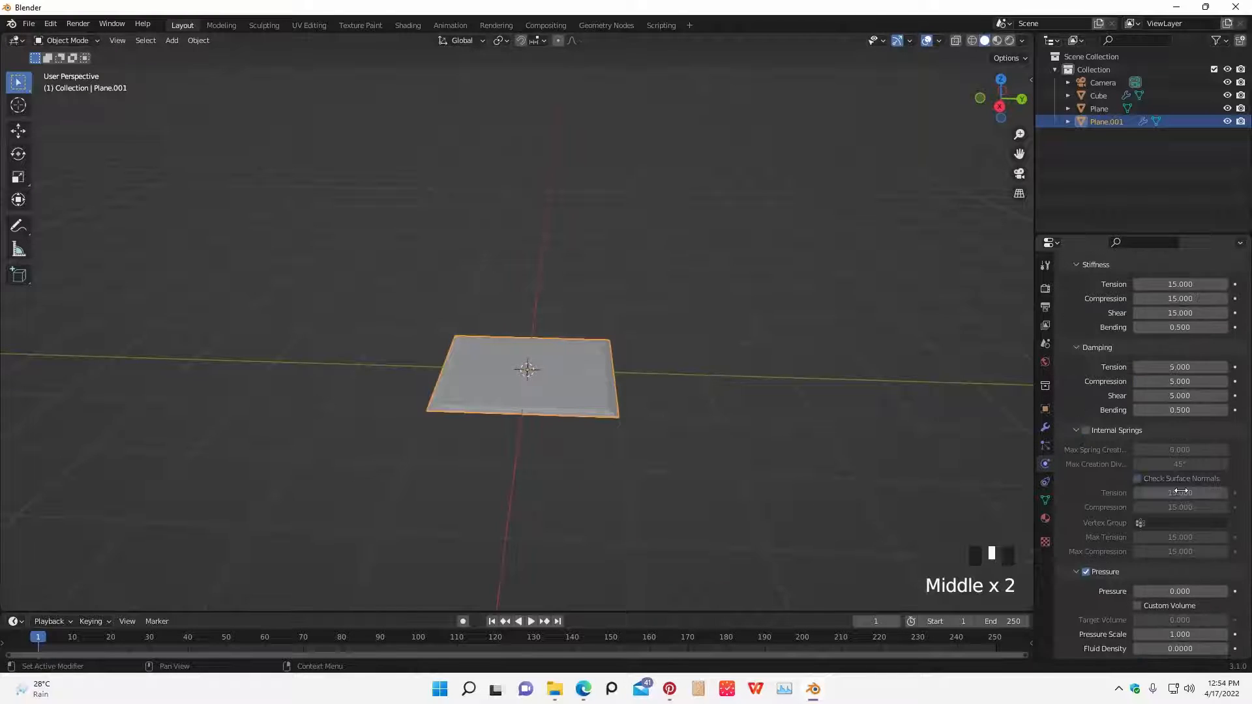
{"action": "scroll", "coordinate": [615, 405], "scroll_direction": "down", "scroll_amount": 11}
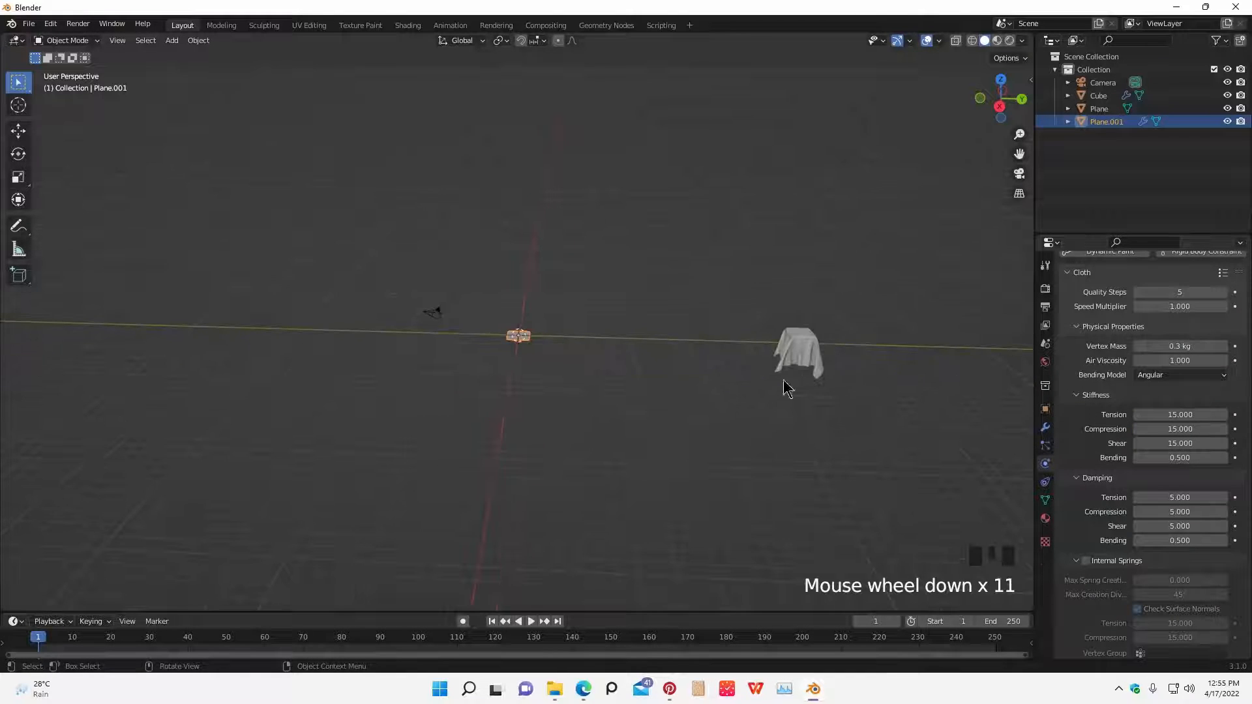
- Try a cloth pressure of 1 on the plane, play the simulation and return to the first frame
{"action": "scroll", "coordinate": [585, 410], "scroll_direction": "up", "scroll_amount": 11}
{"action": "middle_click_drag", "start_coordinate": [585, 410], "coordinate": [768, 421]}
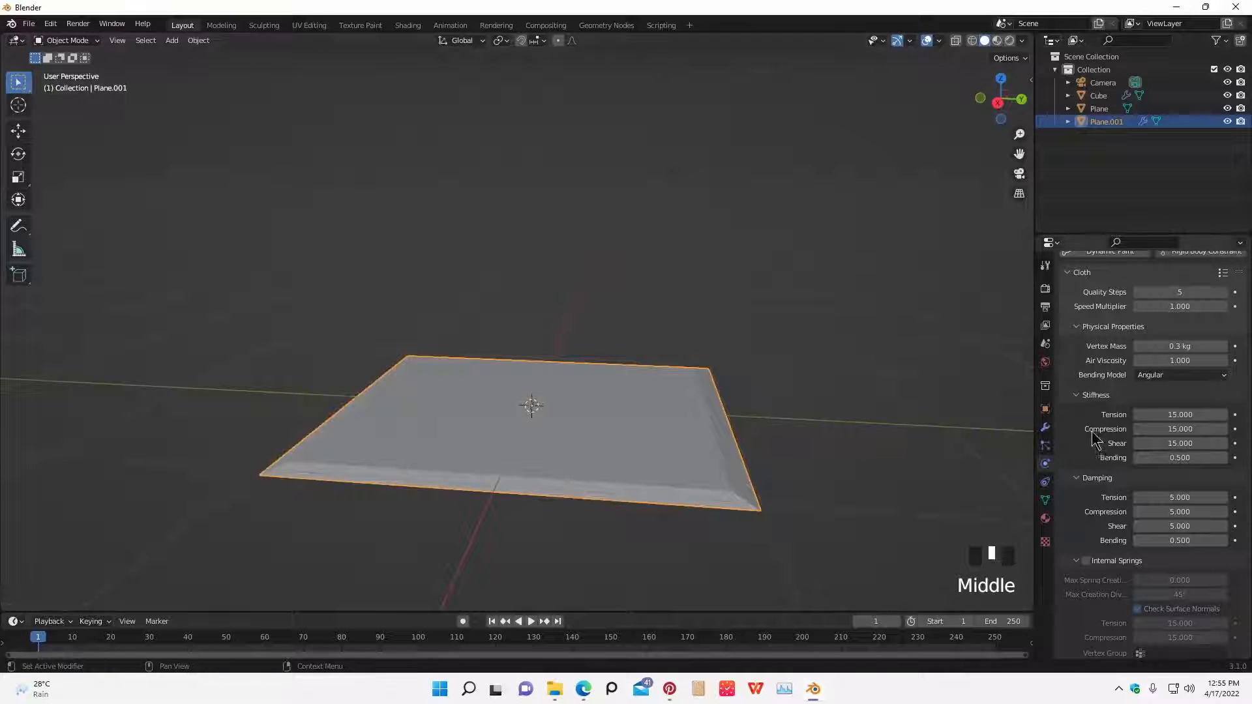
{"action": "scroll", "coordinate": [1111, 436], "scroll_direction": "down", "scroll_amount": 7}
{"action": "scroll", "coordinate": [1125, 426], "scroll_direction": "up", "scroll_amount": 8}
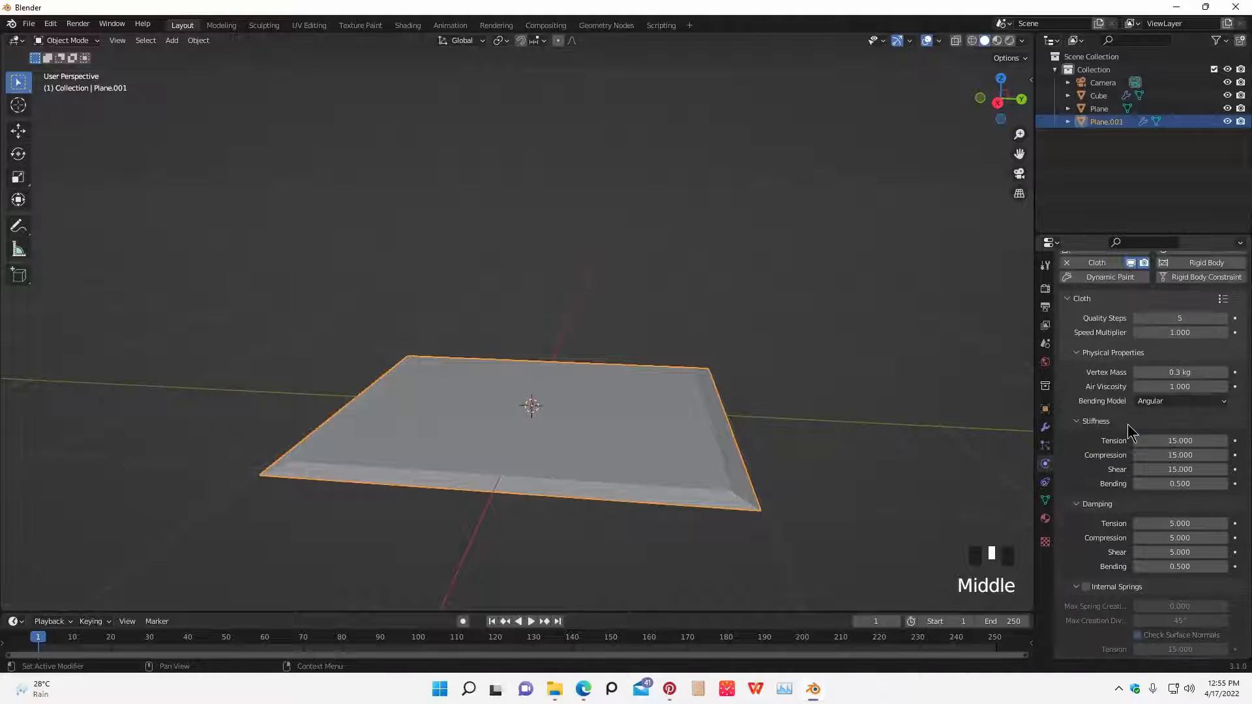
{"action": "scroll", "coordinate": [1130, 431], "scroll_direction": "down", "scroll_amount": 7}
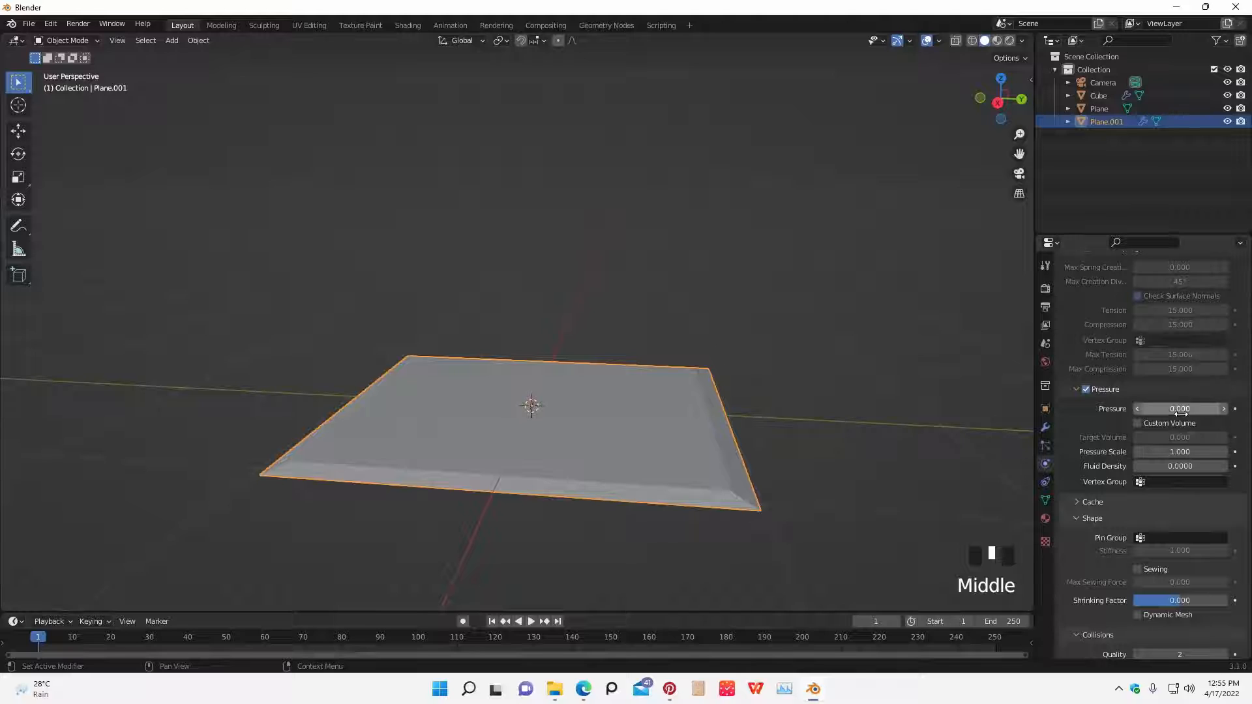
{"action": "left_click", "coordinate": [1181, 411]}
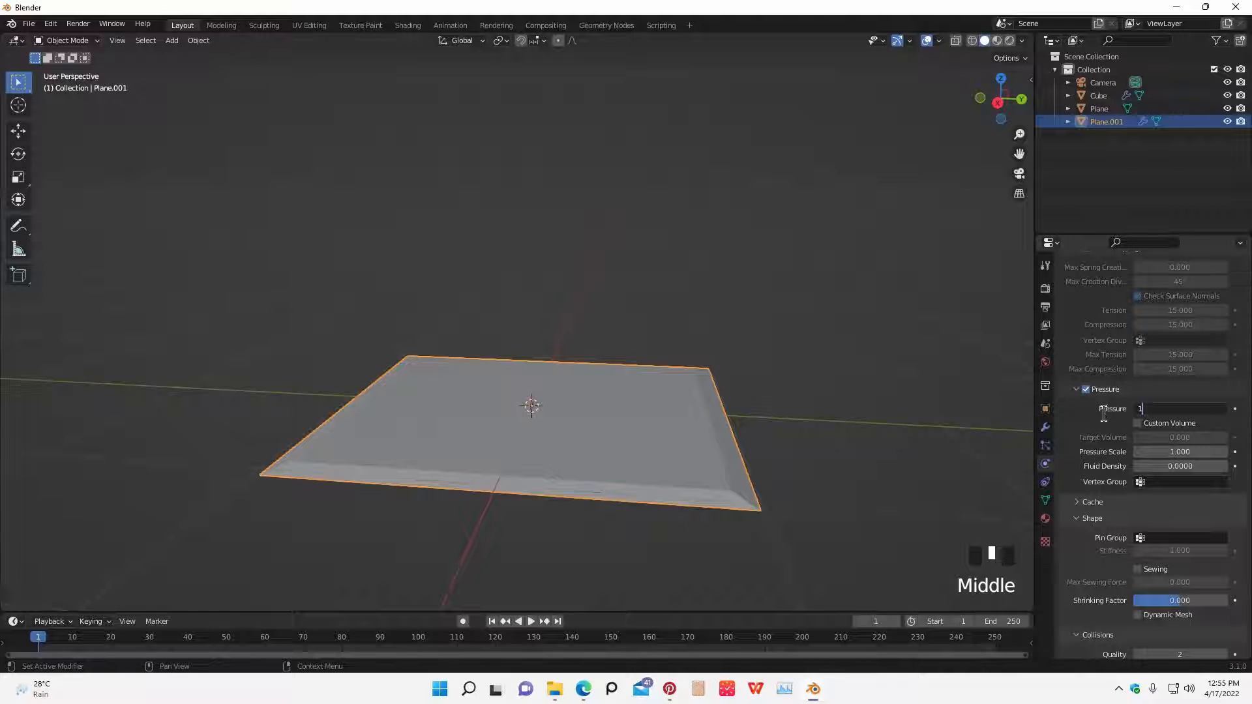
{"action": "type", "text": "1"}
{"action": "key", "text": "Return"}
{"action": "middle_click_drag", "start_coordinate": [839, 414], "coordinate": [674, 508]}
{"action": "key", "text": "space"}
{"action": "key", "text": "space"}
{"action": "left_click", "coordinate": [492, 620]}
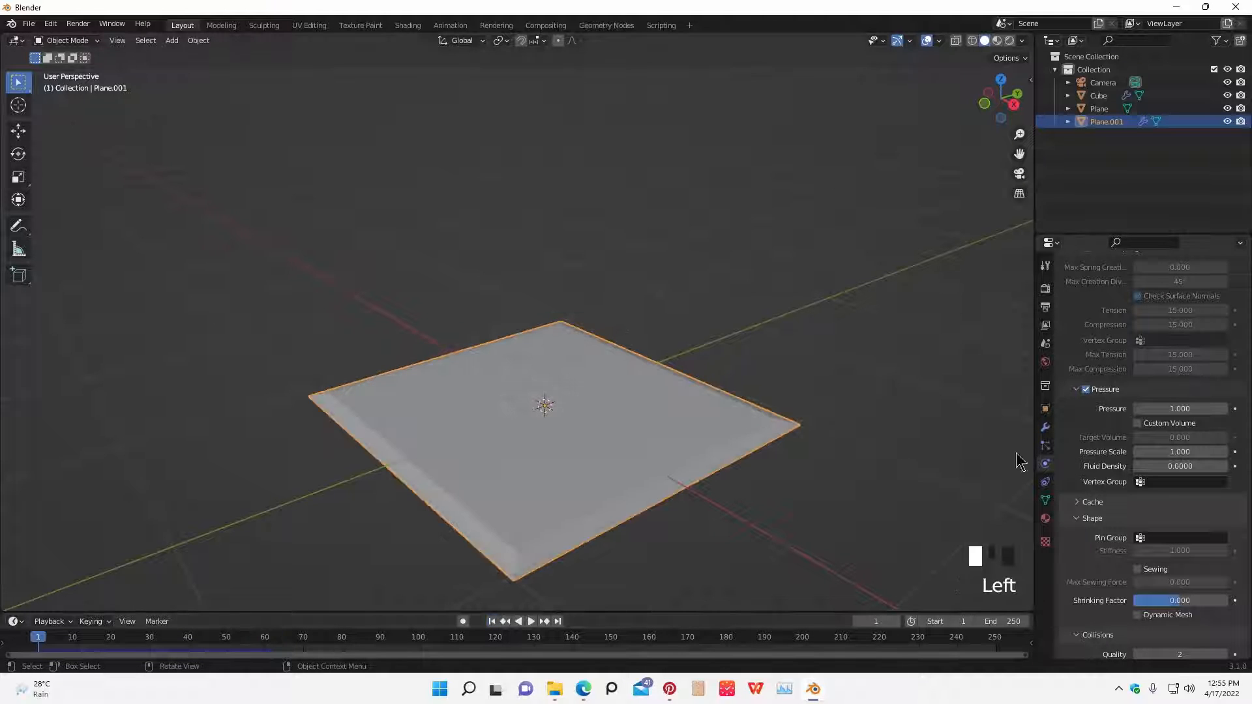
- Set the cloth pressure to 20 and play the simulation to frame 23 to inflate the pillow
{"action": "double_click", "coordinate": [1138, 409]}
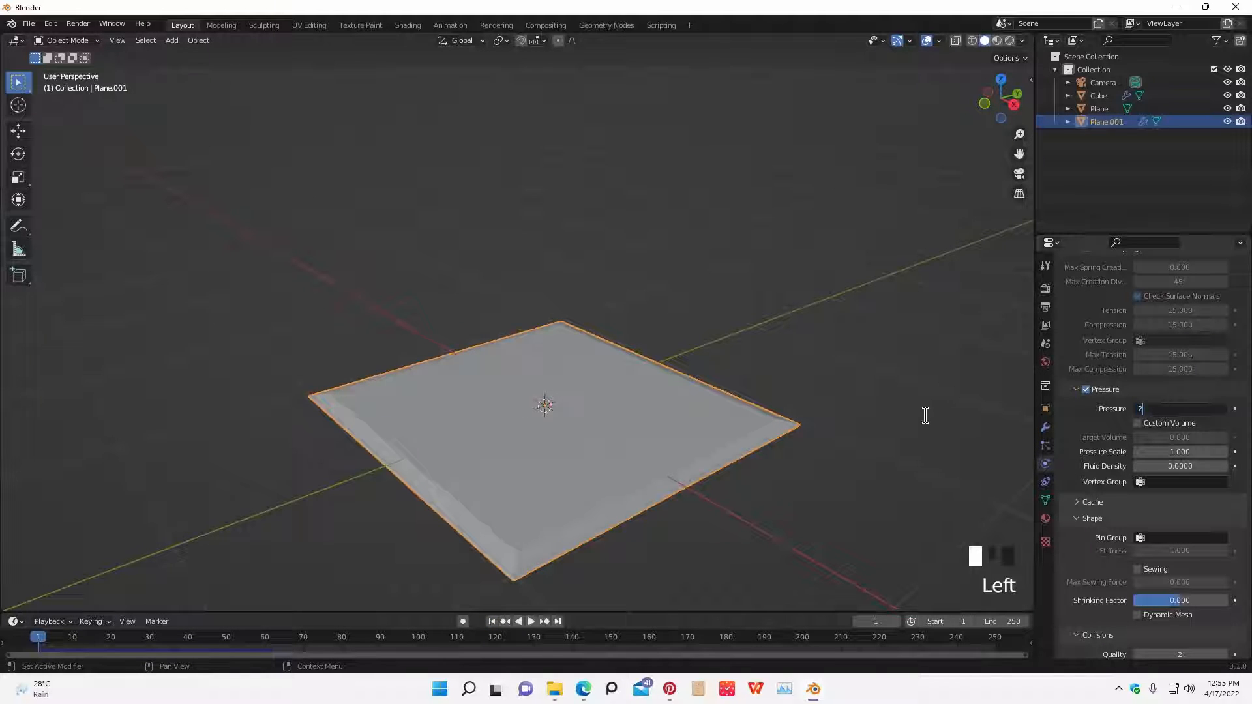
{"action": "type", "text": "20"}
{"action": "left_click", "coordinate": [1039, 424]}
{"action": "key", "text": "space"}
{"action": "middle_click_drag", "start_coordinate": [863, 428], "coordinate": [468, 606]}
{"action": "key", "text": "space"}
{"action": "middle_click_drag", "start_coordinate": [526, 508], "coordinate": [671, 537]}
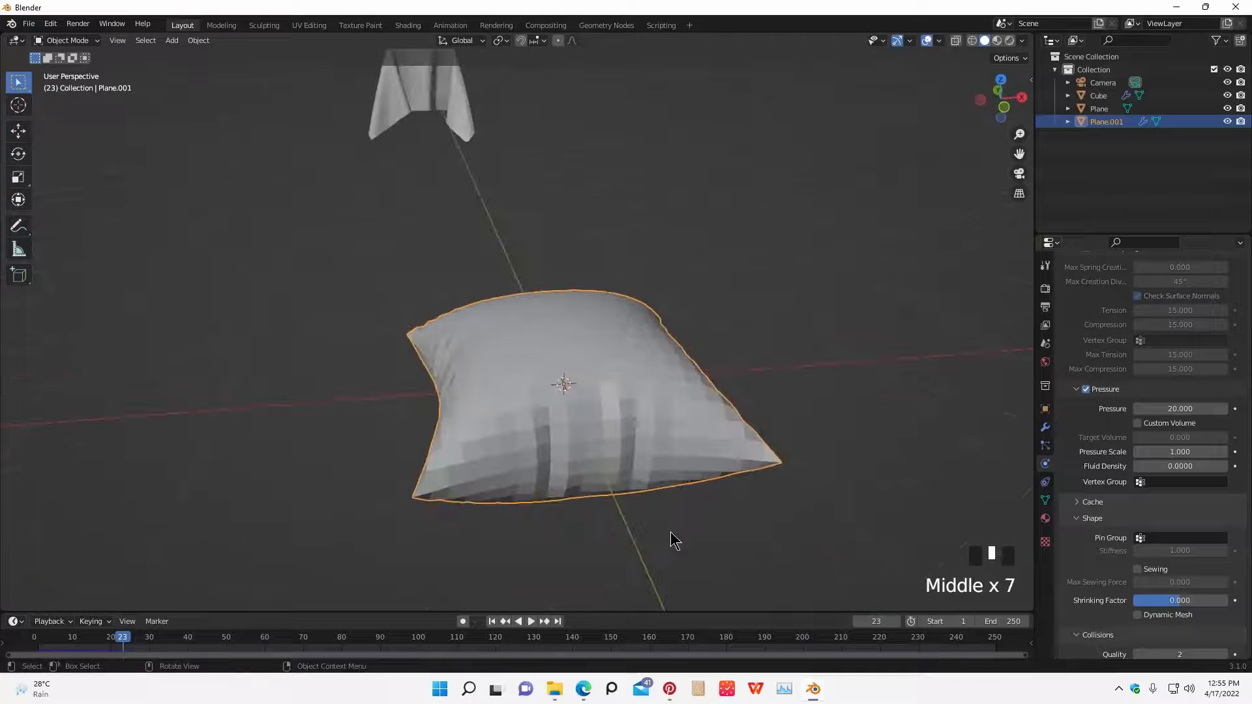
- Shade the inflated pillow smooth and check it from several angles
{"action": "right_click", "coordinate": [607, 418]}
{"action": "mouse_move", "coordinate": [631, 424]}
{"action": "left_click", "coordinate": [590, 373]}
{"action": "middle_click_drag", "start_coordinate": [701, 434], "coordinate": [579, 519]}
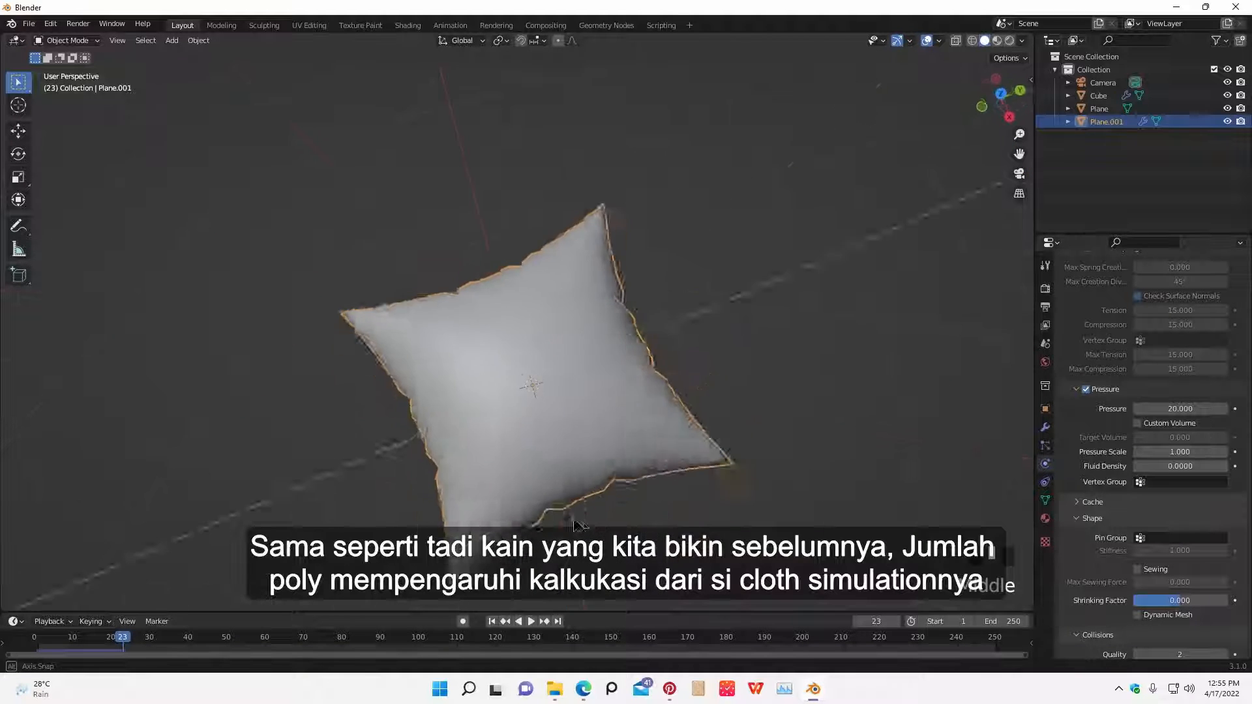
{"action": "middle_click_drag", "start_coordinate": [695, 548], "coordinate": [508, 463]}
- Continue playing the pillow simulation, stop it and return to the first frame
{"action": "key", "text": "space"}
{"action": "middle_click_drag", "start_coordinate": [507, 506], "coordinate": [622, 567]}
{"action": "key", "text": "space"}
{"action": "left_click", "coordinate": [492, 622]}
{"action": "middle_click_drag", "start_coordinate": [546, 607], "coordinate": [593, 496]}
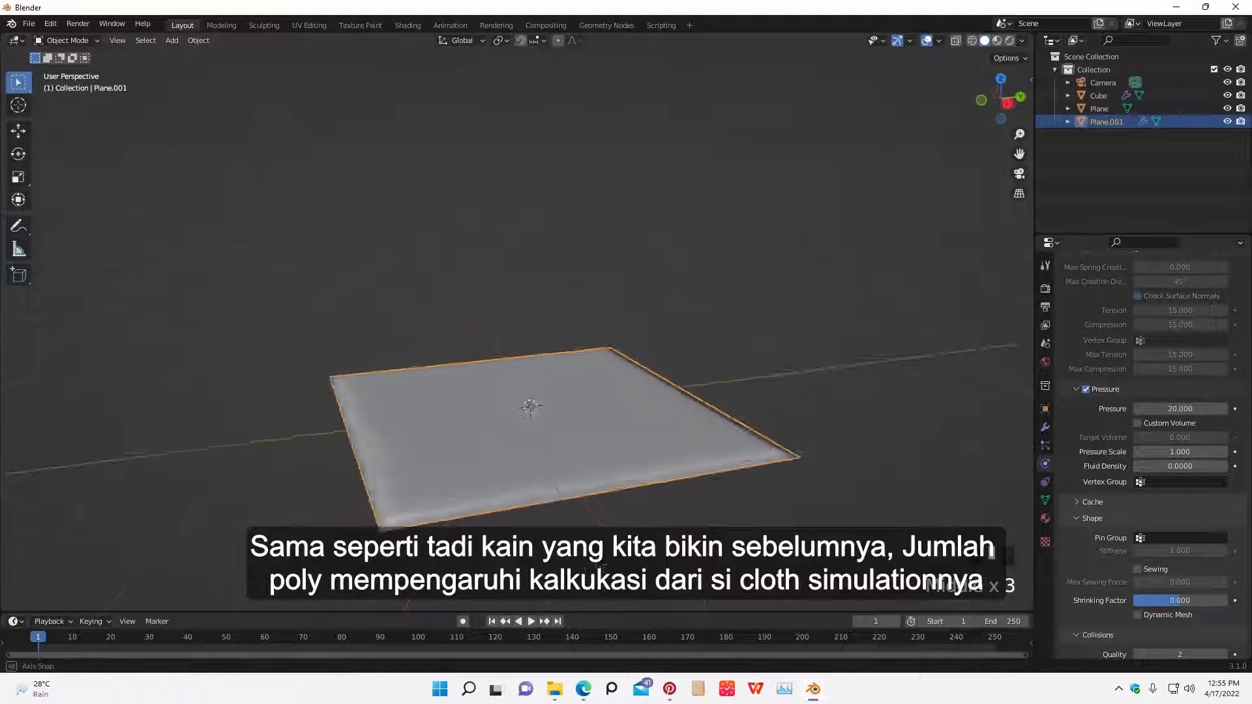
- Subdivide the entire pillow mesh once in Edit Mode and inspect the denser grid
{"action": "key", "text": "Tab"}
{"action": "key", "text": "a"}
{"action": "right_click", "coordinate": [569, 388]}
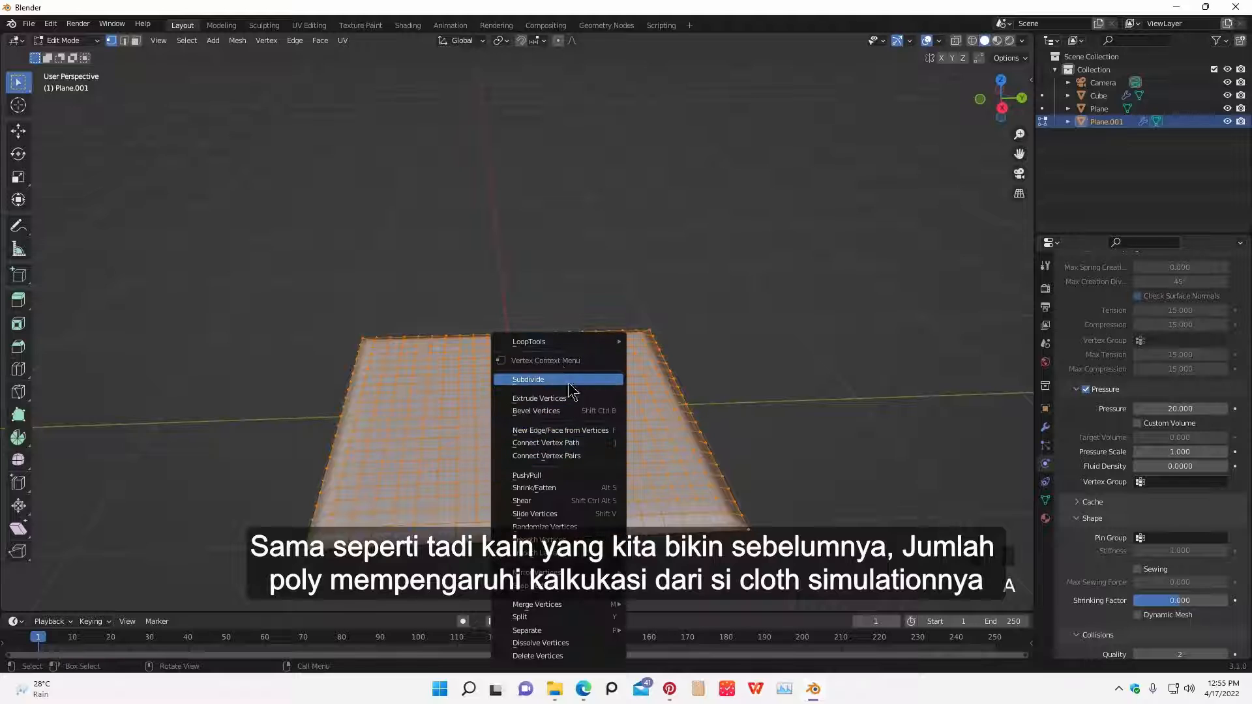
{"action": "left_click", "coordinate": [552, 379]}
{"action": "key", "text": "Tab"}
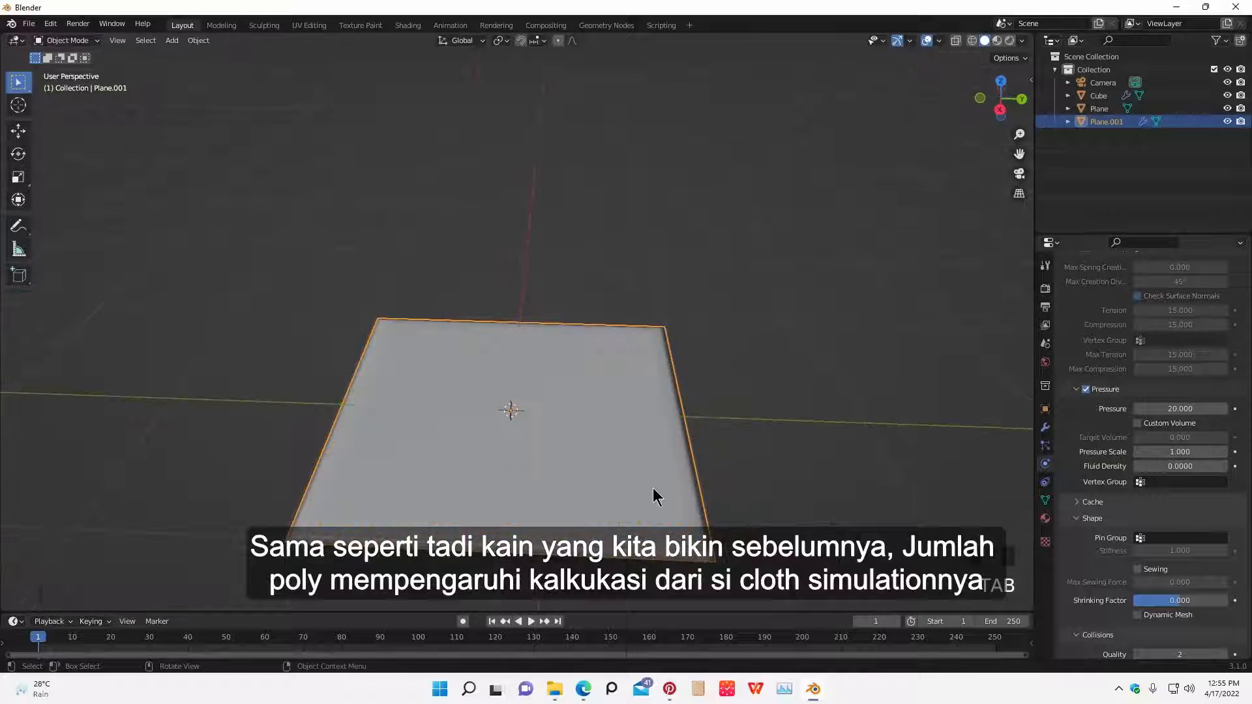
{"action": "key", "text": "Tab"}
{"action": "scroll", "coordinate": [662, 477], "scroll_direction": "up", "scroll_amount": 3}
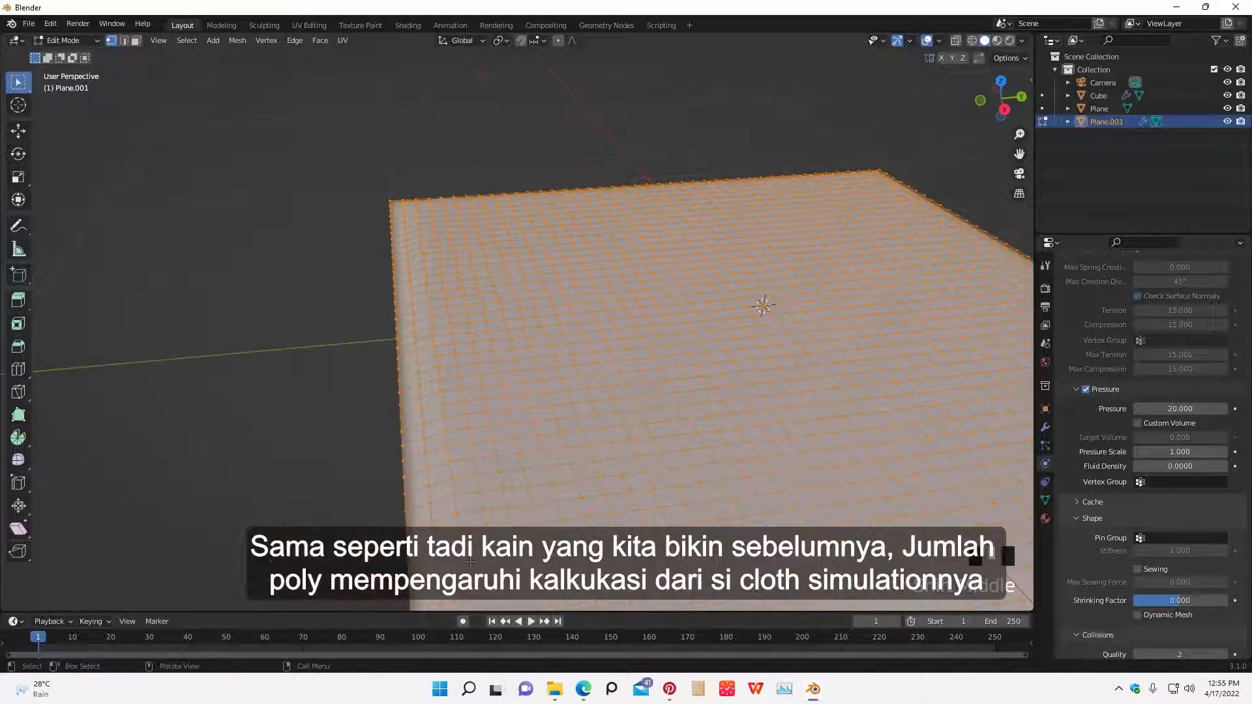
{"action": "scroll", "coordinate": [475, 565], "scroll_direction": "down", "scroll_amount": 3}
{"action": "middle_click_drag", "start_coordinate": [475, 565], "coordinate": [712, 480]}
{"action": "key", "text": "Tab"}
- Test the cloth simulation on the subdivided pillow and return to the first frame
{"action": "key", "text": "space"}
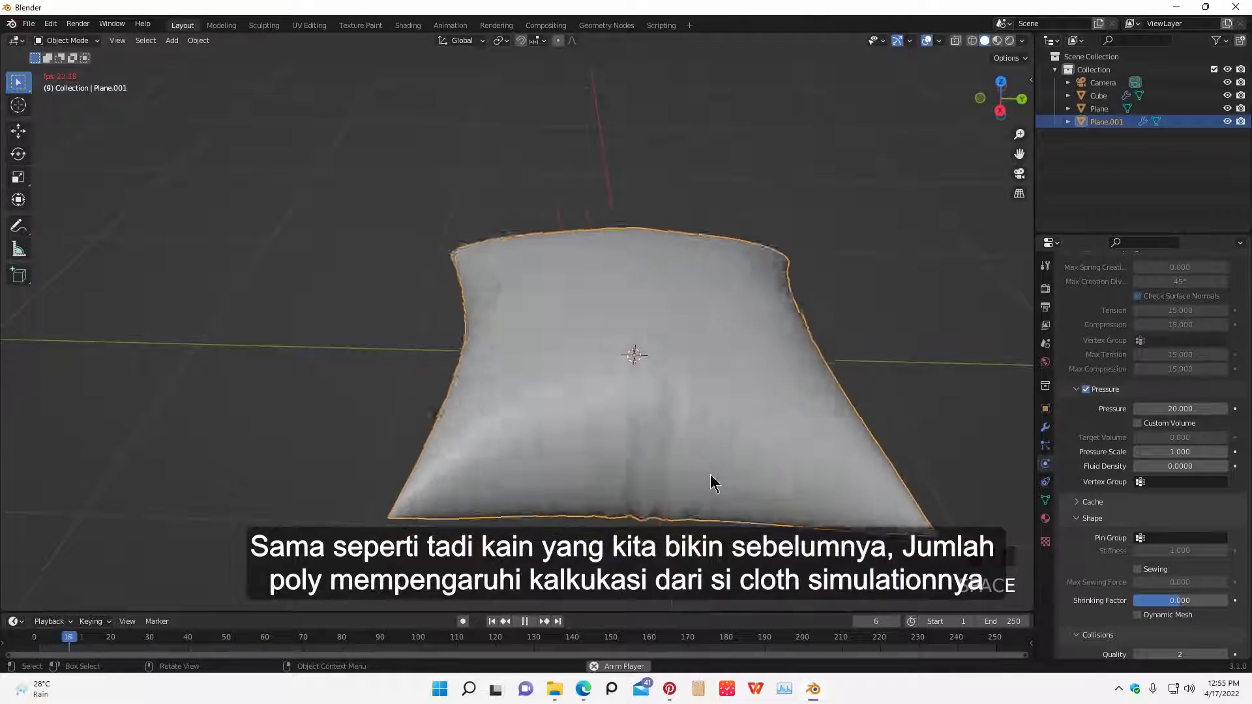
{"action": "middle_click_drag", "start_coordinate": [788, 489], "coordinate": [629, 498]}
{"action": "key", "text": "Tab"}
{"action": "key", "text": "Tab"}
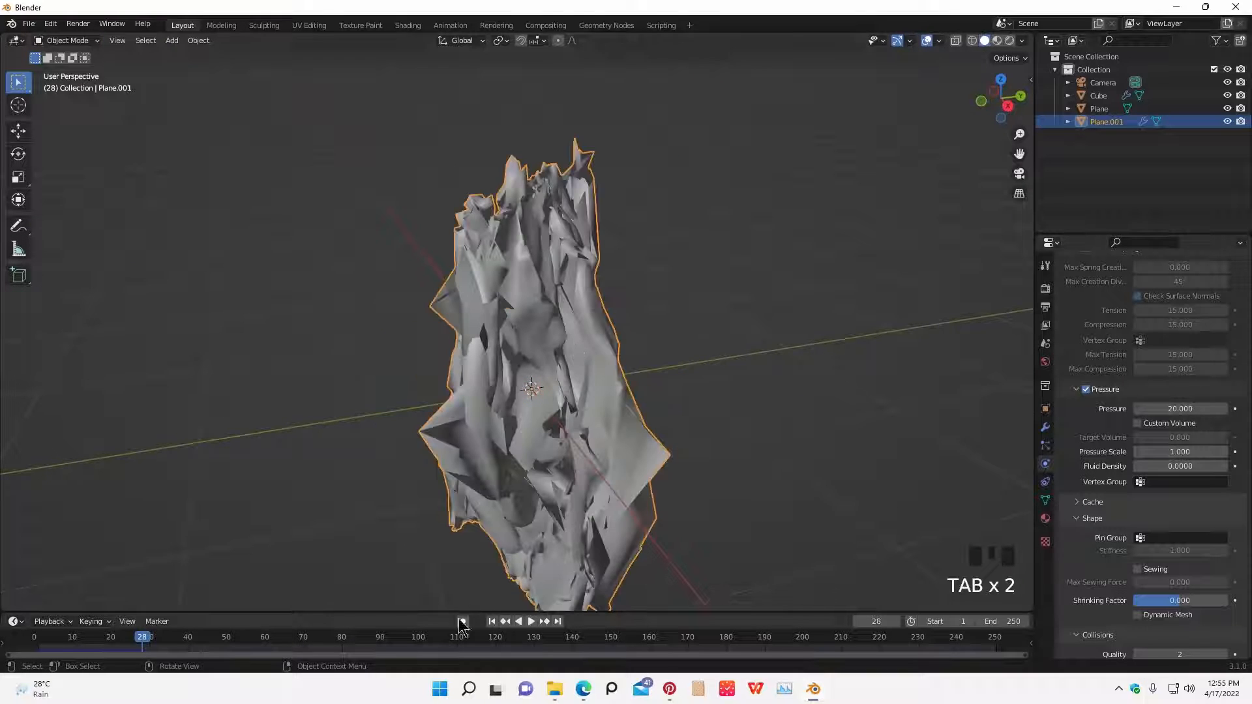
{"action": "left_click", "coordinate": [492, 621]}
- Replay the simulation from the start to frame 54 and inspect the inflated pillow
{"action": "key", "text": "space"}
{"action": "middle_click_drag", "start_coordinate": [579, 545], "coordinate": [719, 489]}
{"action": "scroll", "coordinate": [740, 554], "scroll_direction": "up", "scroll_amount": 3}
{"action": "scroll", "coordinate": [710, 518], "scroll_direction": "up", "scroll_amount": 1}
{"action": "scroll", "coordinate": [712, 526], "scroll_direction": "down", "scroll_amount": 1}
{"action": "scroll", "coordinate": [710, 492], "scroll_direction": "down", "scroll_amount": 2}
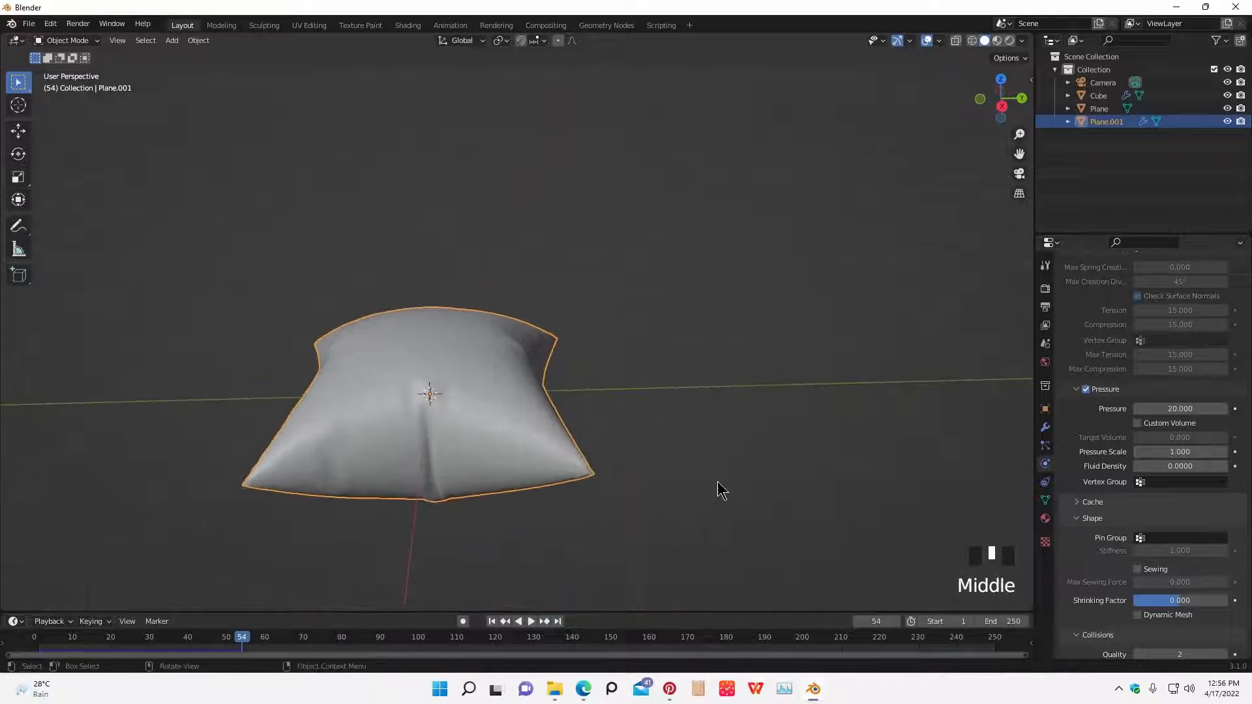
- Add a Subdivision Surface modifier to the pillow and set its viewport level to 2
{"action": "left_click", "coordinate": [1046, 428]}
{"action": "left_click", "coordinate": [1147, 287]}
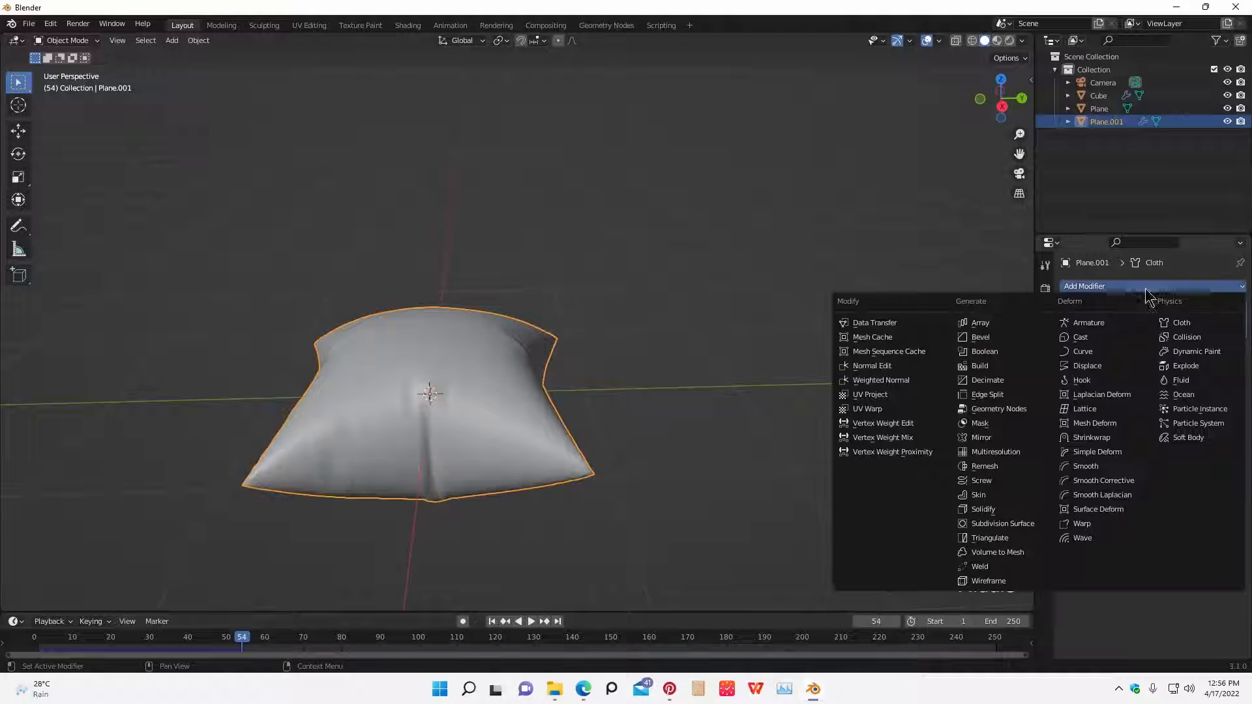
{"action": "middle_click_drag", "start_coordinate": [710, 362], "coordinate": [749, 383]}
{"action": "scroll", "coordinate": [651, 481], "scroll_direction": "up", "scroll_amount": 2}
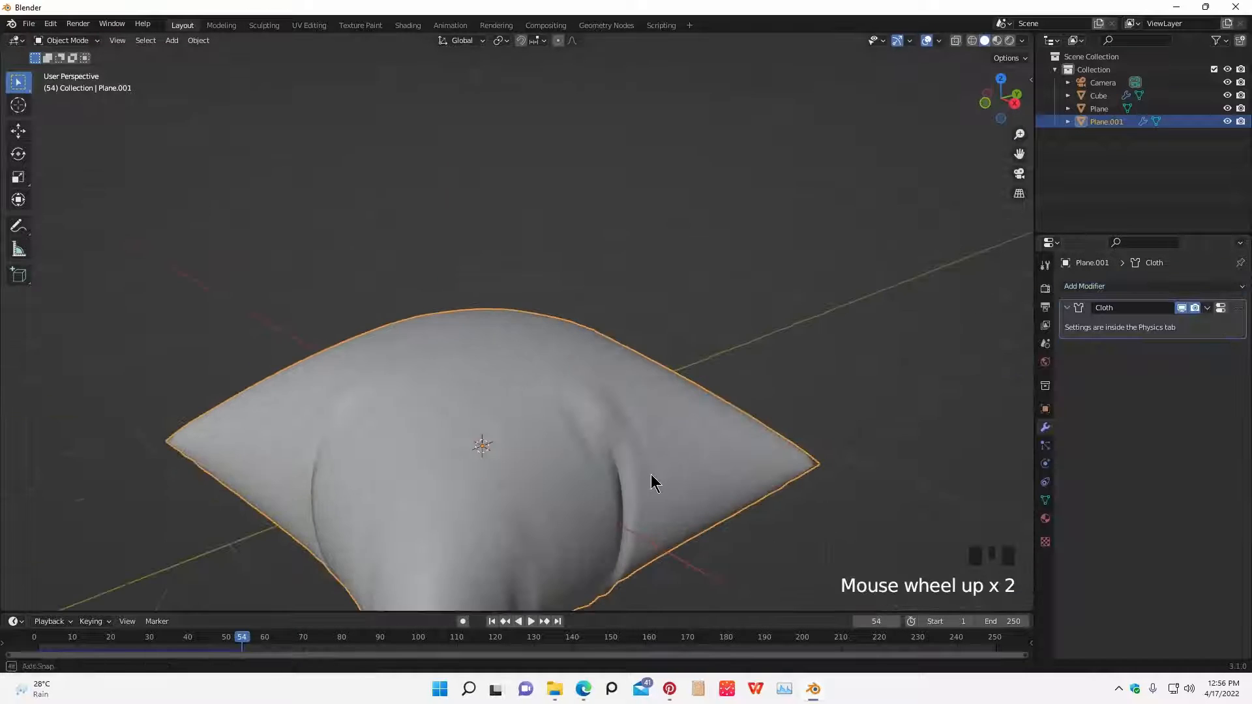
{"action": "scroll", "coordinate": [613, 468], "scroll_direction": "up", "scroll_amount": 2}
{"action": "scroll", "coordinate": [261, 451], "scroll_direction": "down", "scroll_amount": 1}
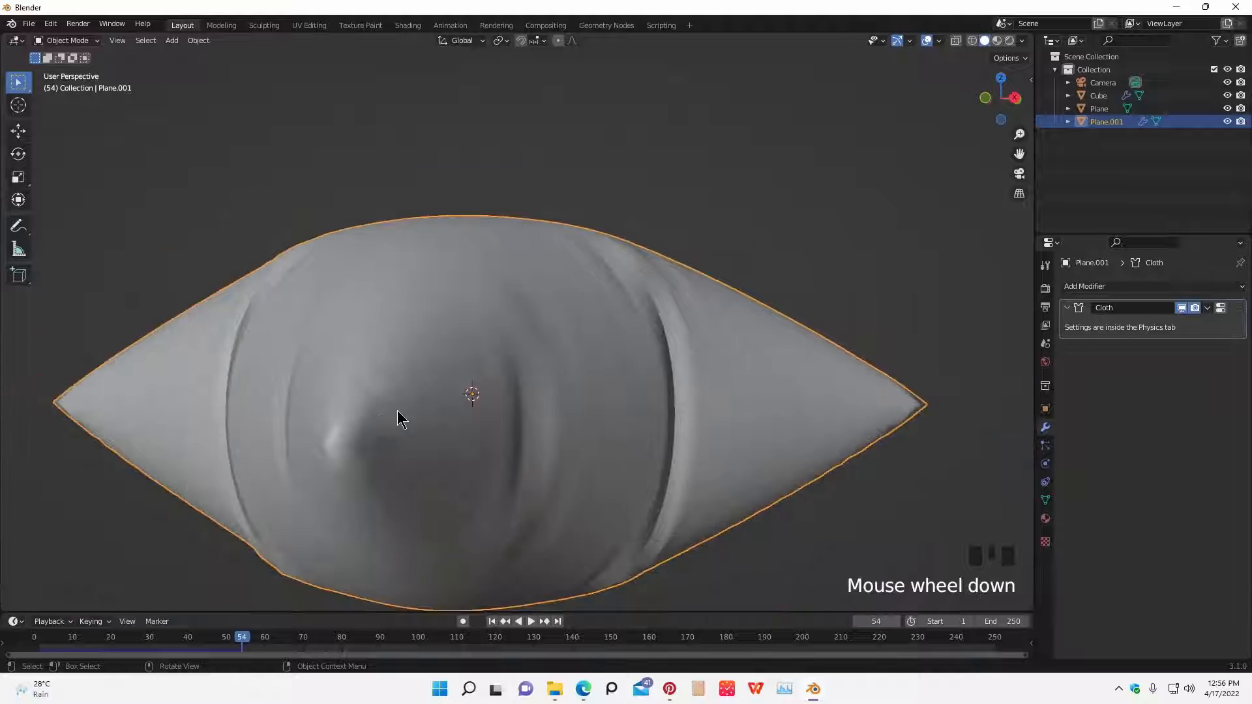
{"action": "scroll", "coordinate": [397, 412], "scroll_direction": "up", "scroll_amount": 1}
{"action": "left_click", "coordinate": [1157, 285]}
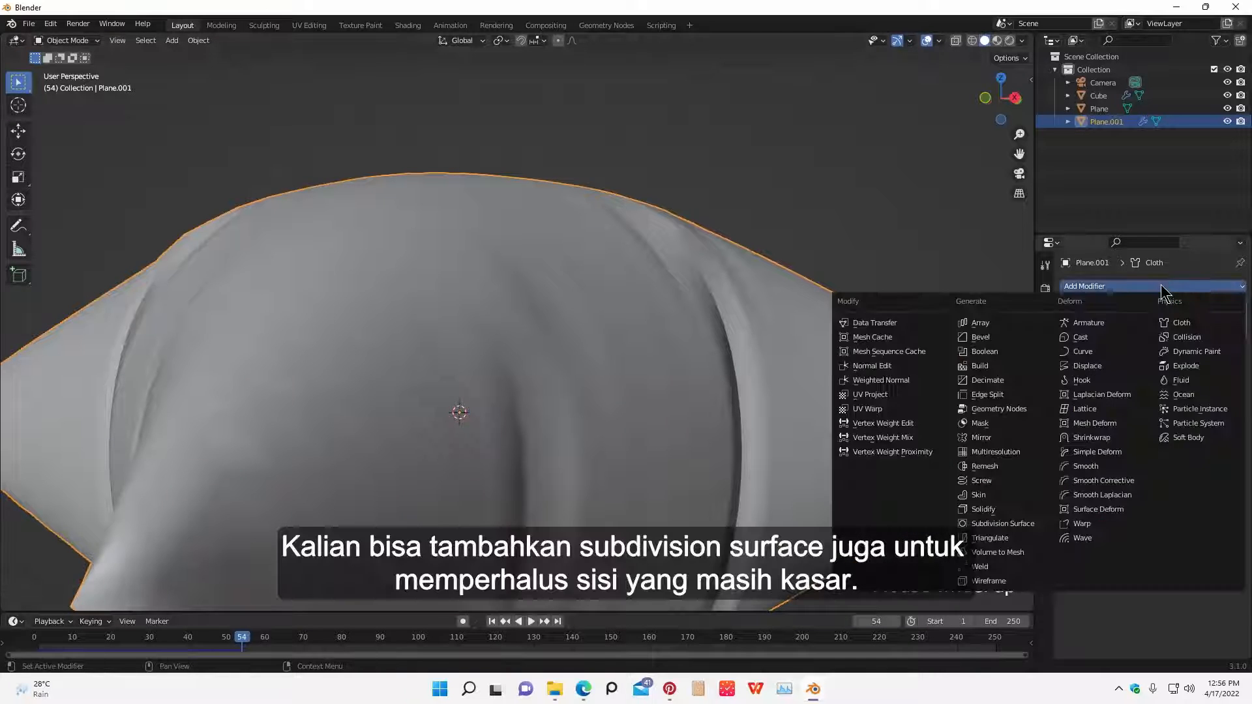
{"action": "left_click", "coordinate": [996, 524]}
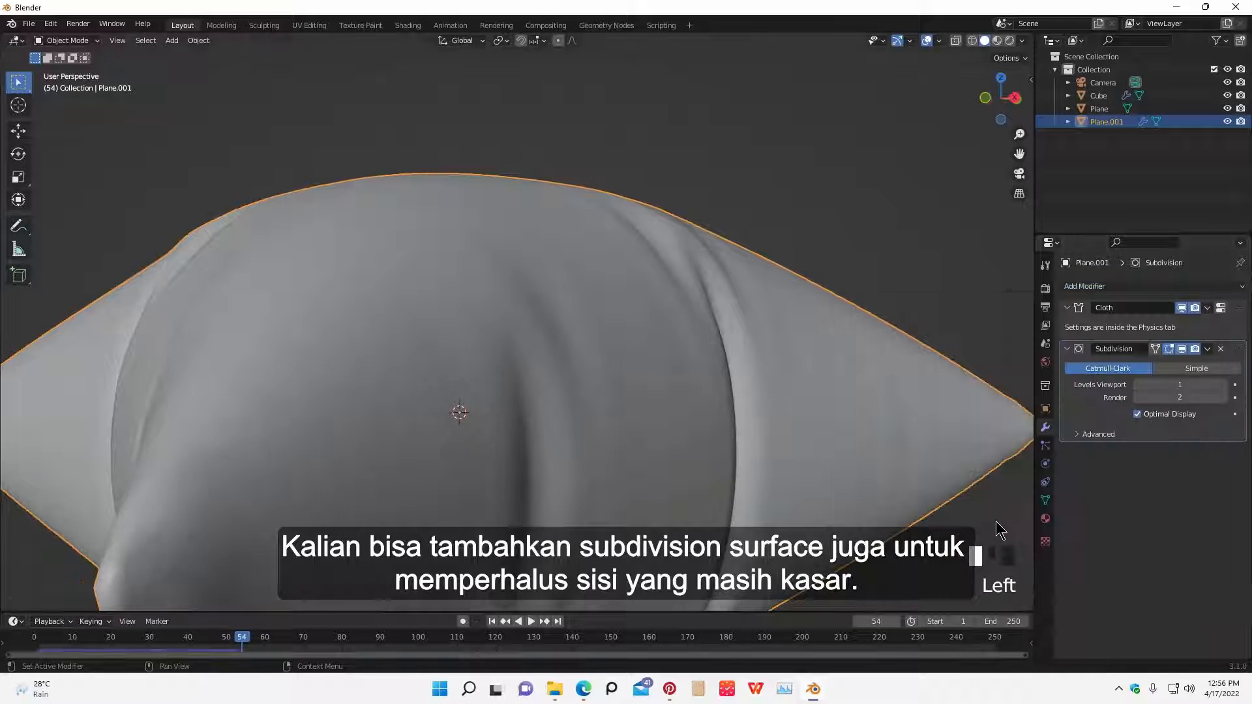
{"action": "left_click", "coordinate": [1223, 385]}
{"action": "scroll", "coordinate": [776, 444], "scroll_direction": "down", "scroll_amount": 4}
{"action": "middle_click_drag", "start_coordinate": [776, 439], "coordinate": [813, 435]}
- Try to apply the Subdivision modifier while the Cloth modifier is still above it, and undo that
{"action": "left_click", "coordinate": [1208, 349]}
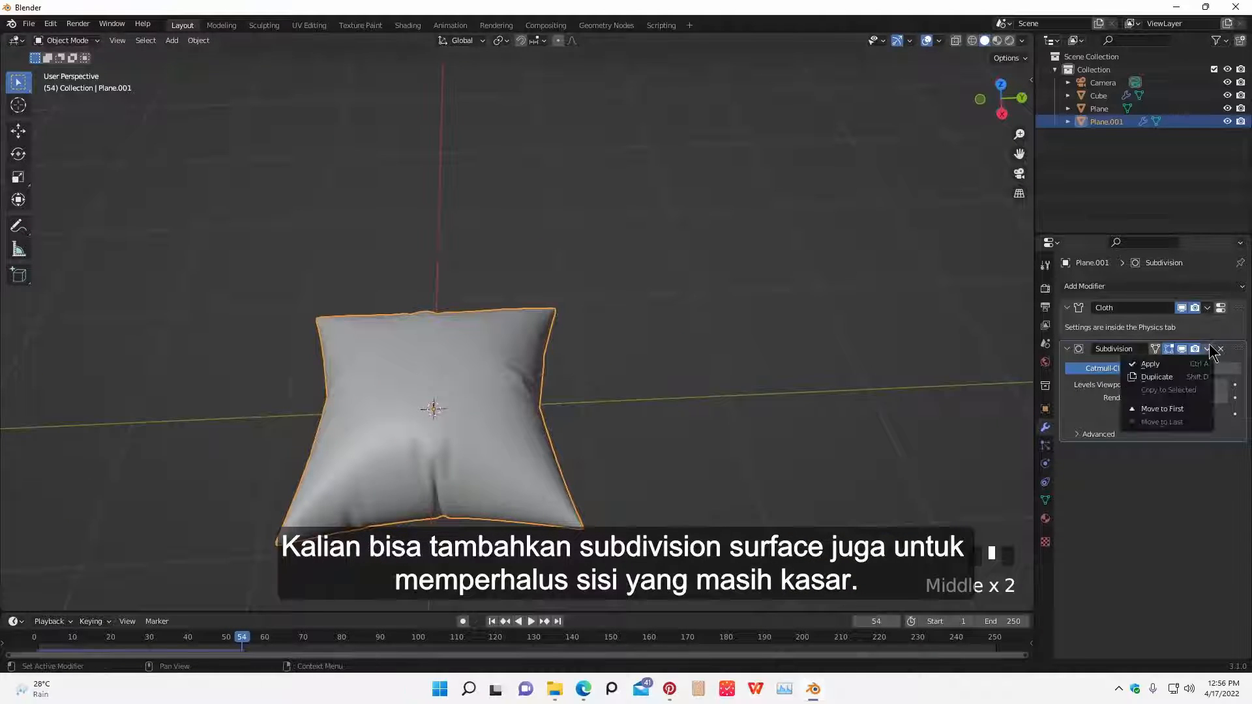
{"action": "left_click", "coordinate": [1189, 361]}
{"action": "scroll", "coordinate": [656, 405], "scroll_direction": "down", "scroll_amount": 1}
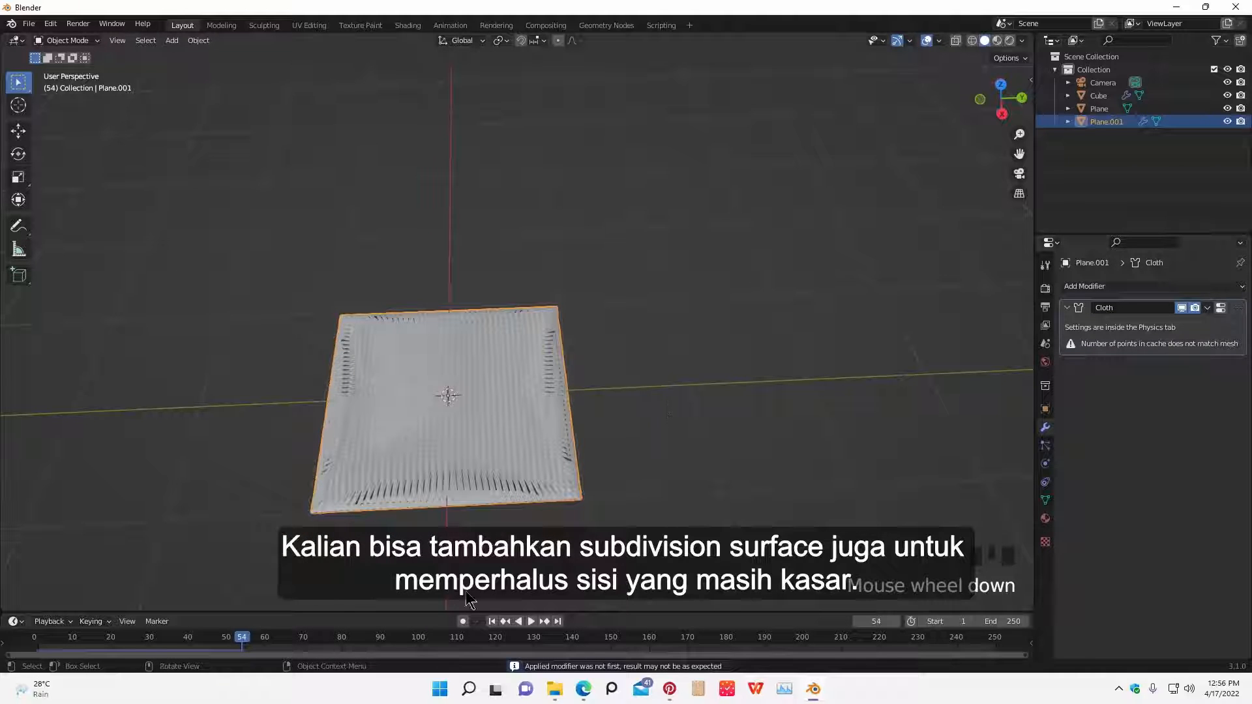
{"action": "key", "text": "ctrl+z"}
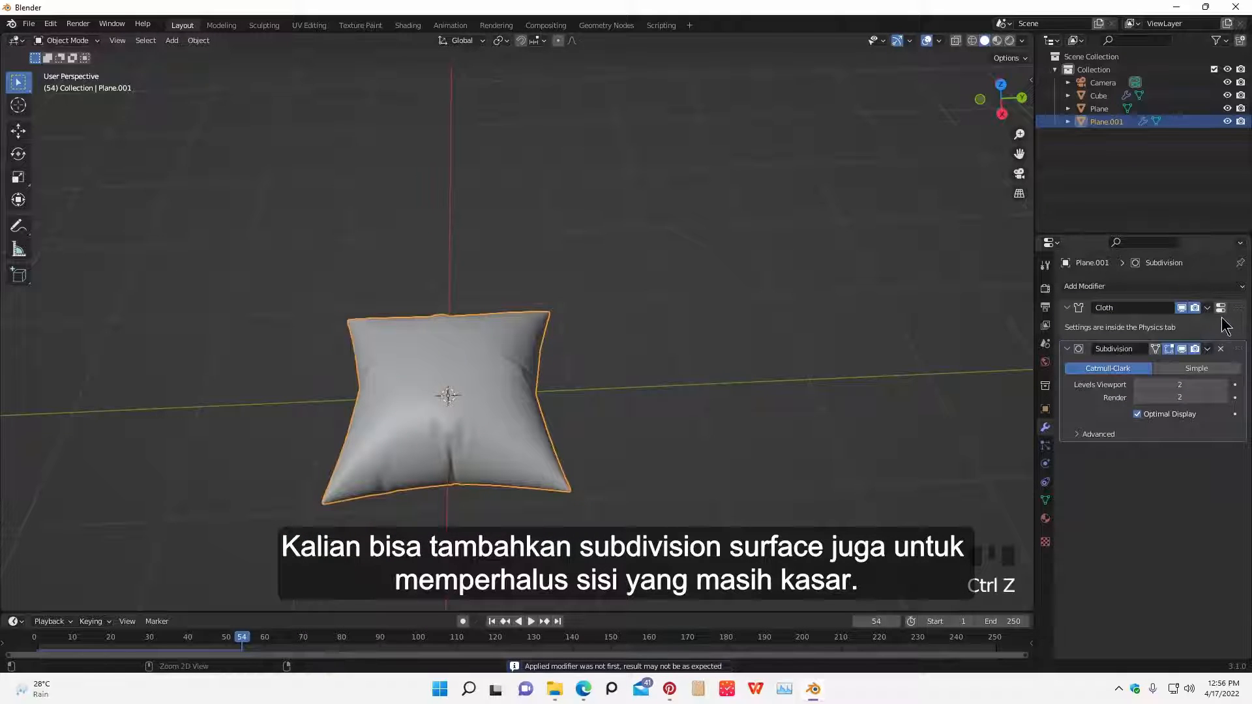
- Keep a duplicate of the pillow with its modifiers beside it and apply the original's Cloth and Subdivision modifiers at frame 40
{"action": "key", "text": "ctrl+a"}
{"action": "key", "text": "ctrl+a"}
{"action": "middle_click_drag", "start_coordinate": [852, 455], "coordinate": [735, 343]}
{"action": "key", "text": "Tab"}
{"action": "key", "text": "Tab"}
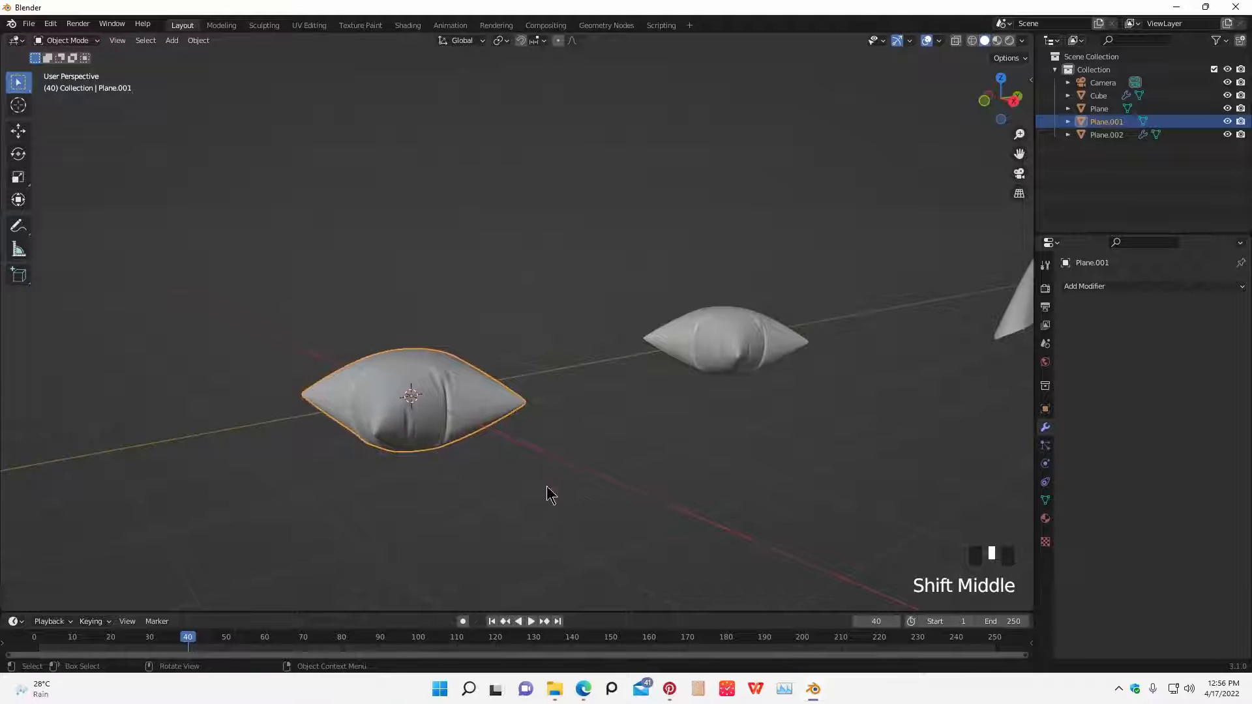
- Move the applied pillow about 7.6 m in the negative global Y direction, away from the origin
{"action": "middle_click_drag", "start_coordinate": [548, 495], "coordinate": [467, 514]}
{"action": "key", "text": "g"}
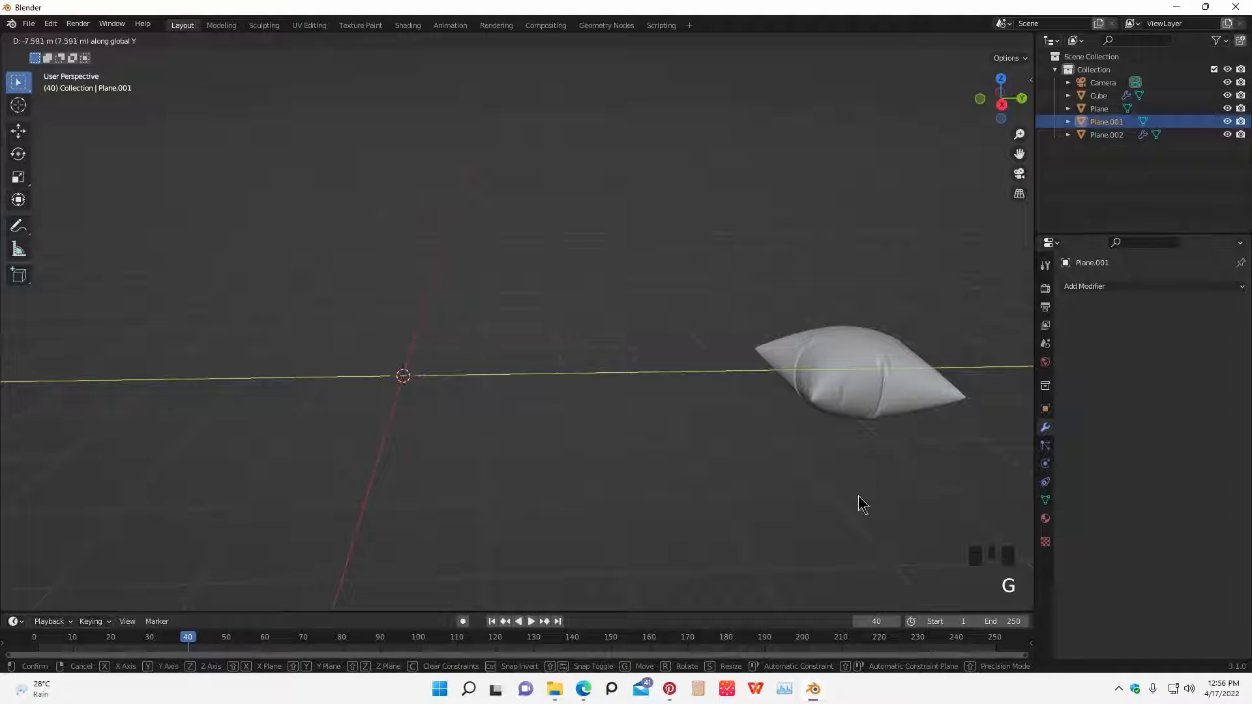
{"action": "left_click", "coordinate": [872, 418]}
{"action": "left_click", "coordinate": [865, 406]}
{"action": "key", "text": "g"}
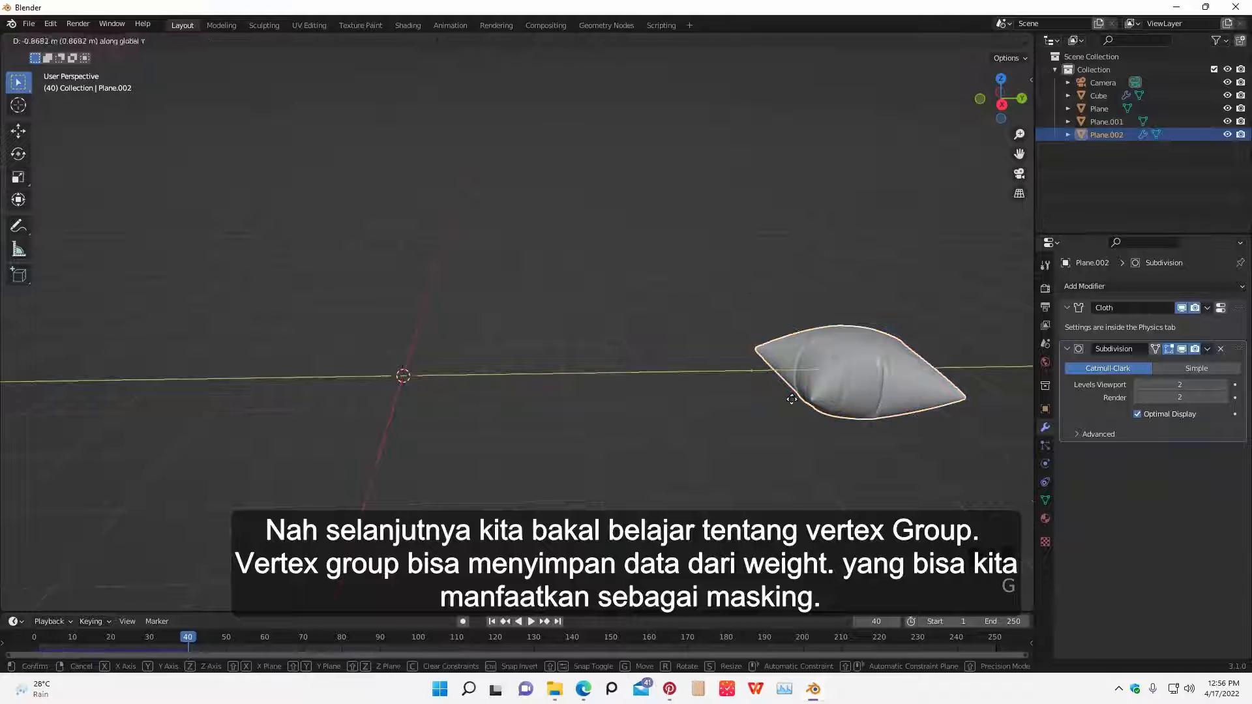
{"action": "right_click", "coordinate": [585, 397]}
{"action": "key", "text": "ctrl+z"}
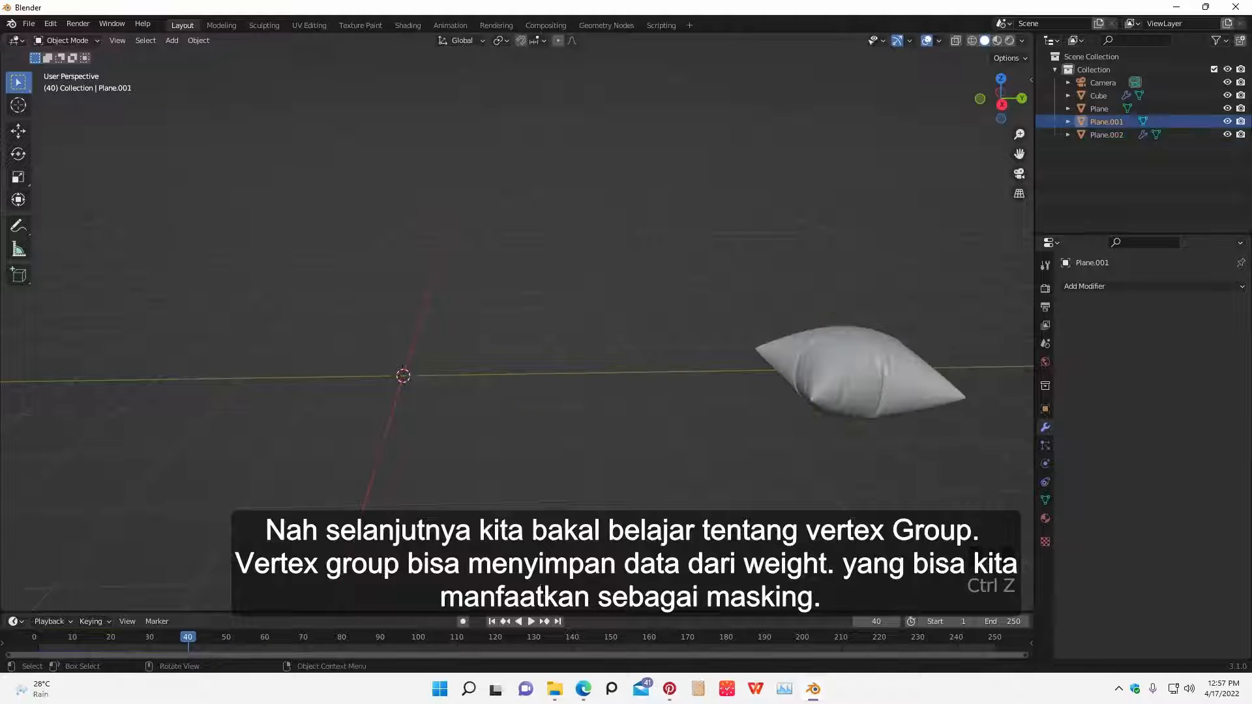
- Return to the first frame and snap the duplicate pillow to the 3D cursor at the origin
{"action": "left_click", "coordinate": [492, 622]}
{"action": "left_click", "coordinate": [894, 373]}
{"action": "key", "text": "g"}
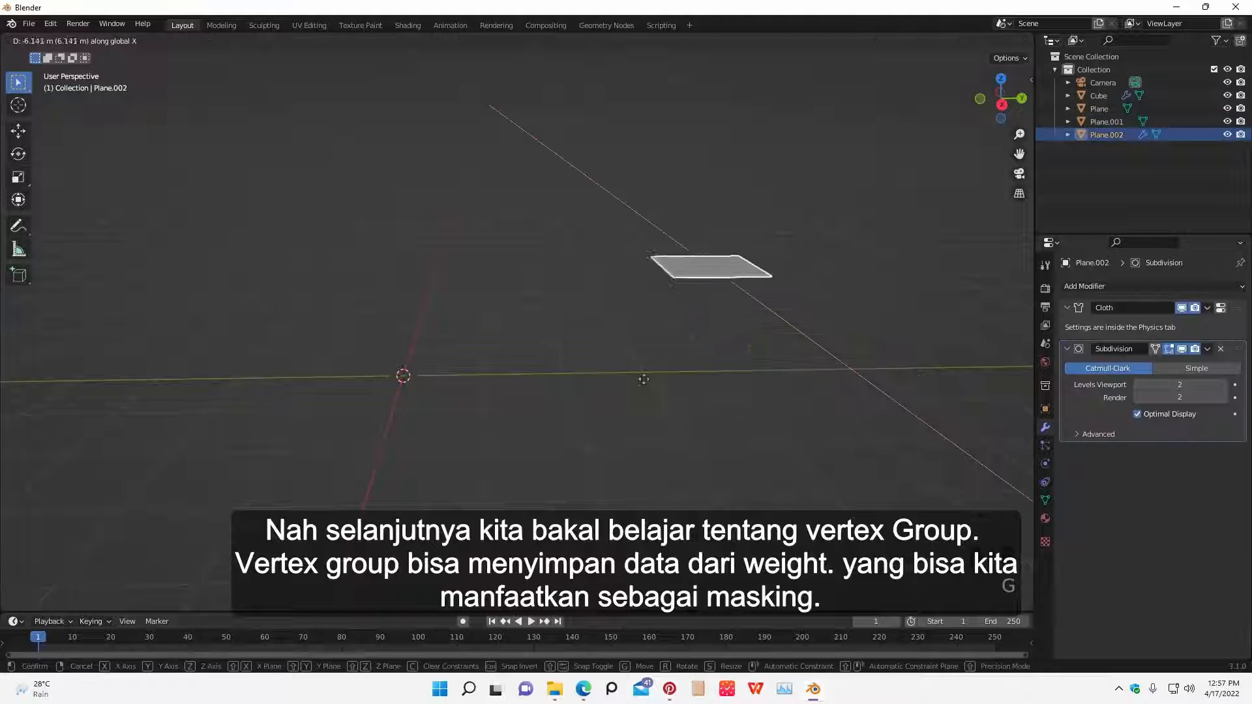
{"action": "key", "text": "y"}
{"action": "right_click", "coordinate": [438, 423]}
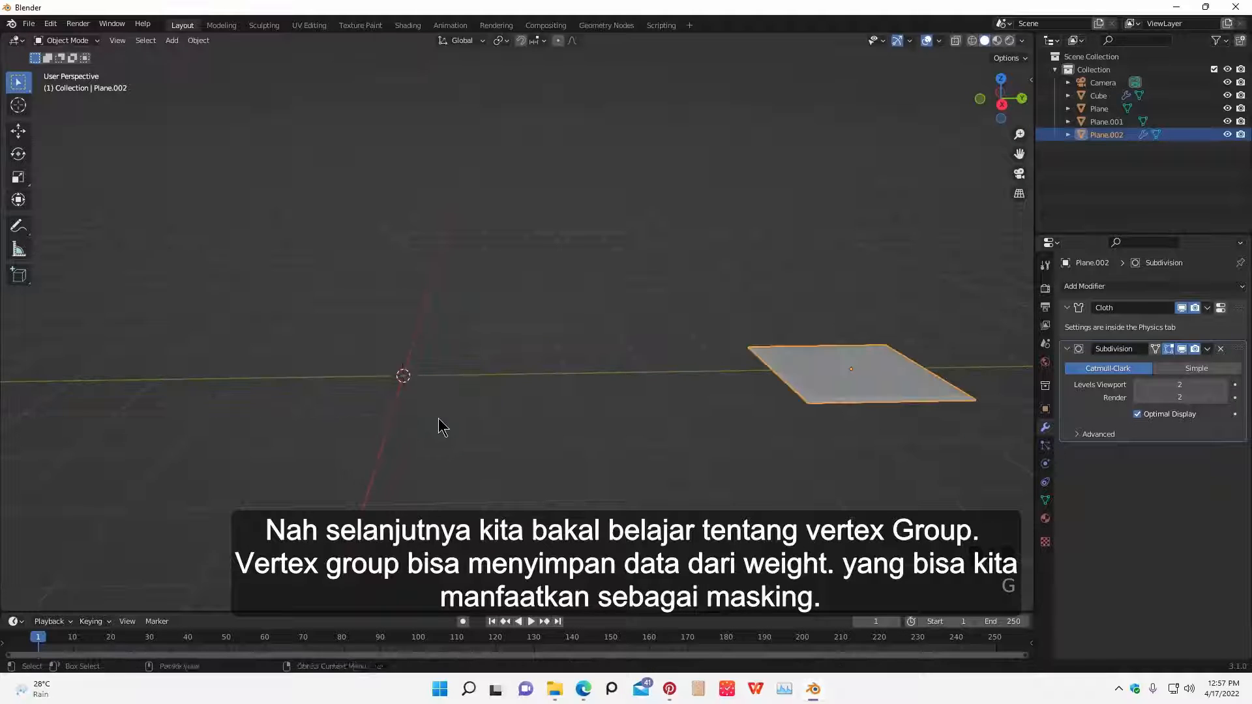
{"action": "key", "text": "shift+s"}
{"action": "left_click", "coordinate": [374, 382]}
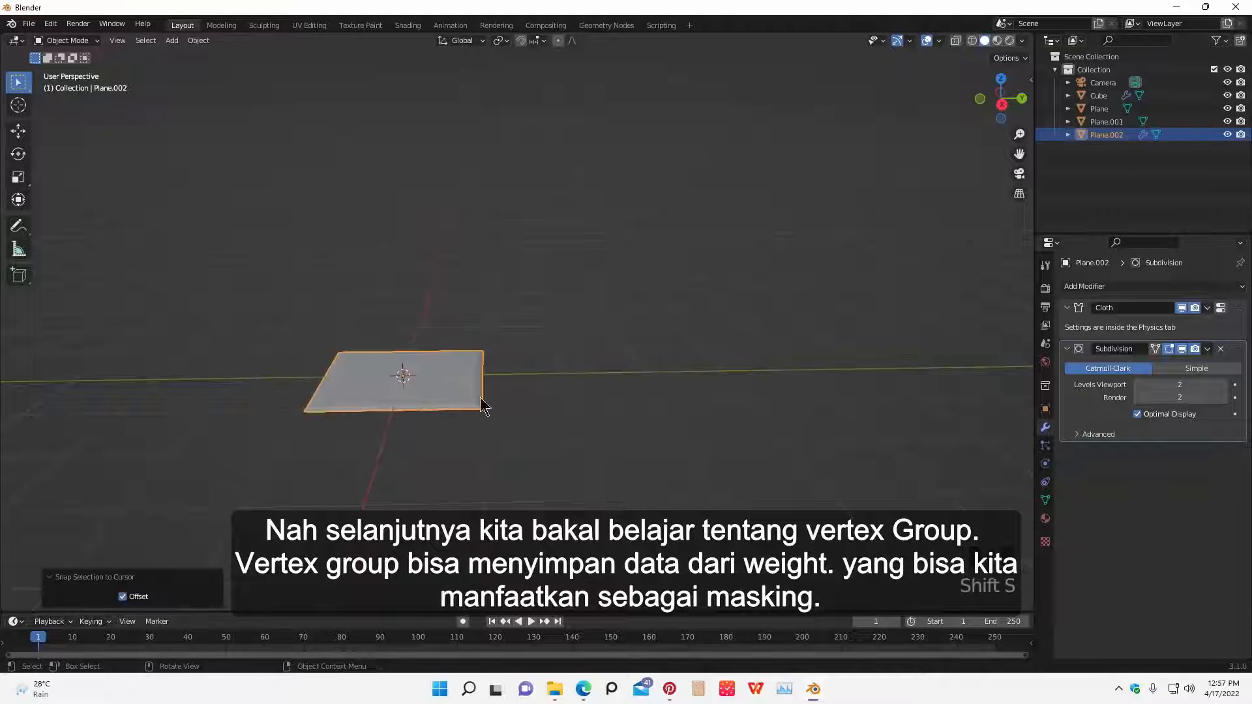
{"action": "left_click", "coordinate": [578, 415]}
- Show the duplicate's vertex group settings and deselect all its vertices in Edit Mode
{"action": "scroll", "coordinate": [705, 396], "scroll_direction": "up", "scroll_amount": 3}
{"action": "middle_click_drag", "start_coordinate": [514, 424], "coordinate": [685, 430], "text": "shift"}
{"action": "key", "text": "Tab"}
{"action": "middle_click_drag", "start_coordinate": [682, 331], "coordinate": [711, 396]}
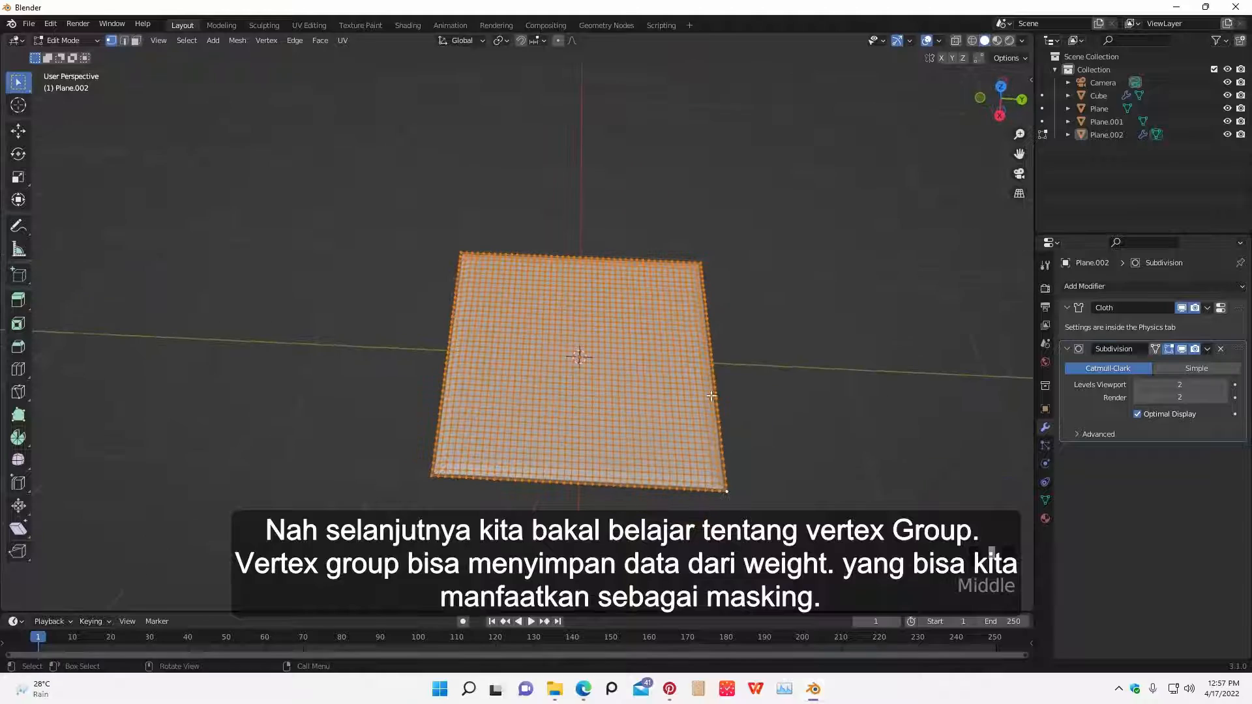
{"action": "left_click", "coordinate": [1045, 500]}
{"action": "middle_click_drag", "start_coordinate": [829, 432], "coordinate": [793, 397]}
{"action": "left_click", "coordinate": [844, 428]}
{"action": "scroll", "coordinate": [801, 438], "scroll_direction": "up", "scroll_amount": 3}
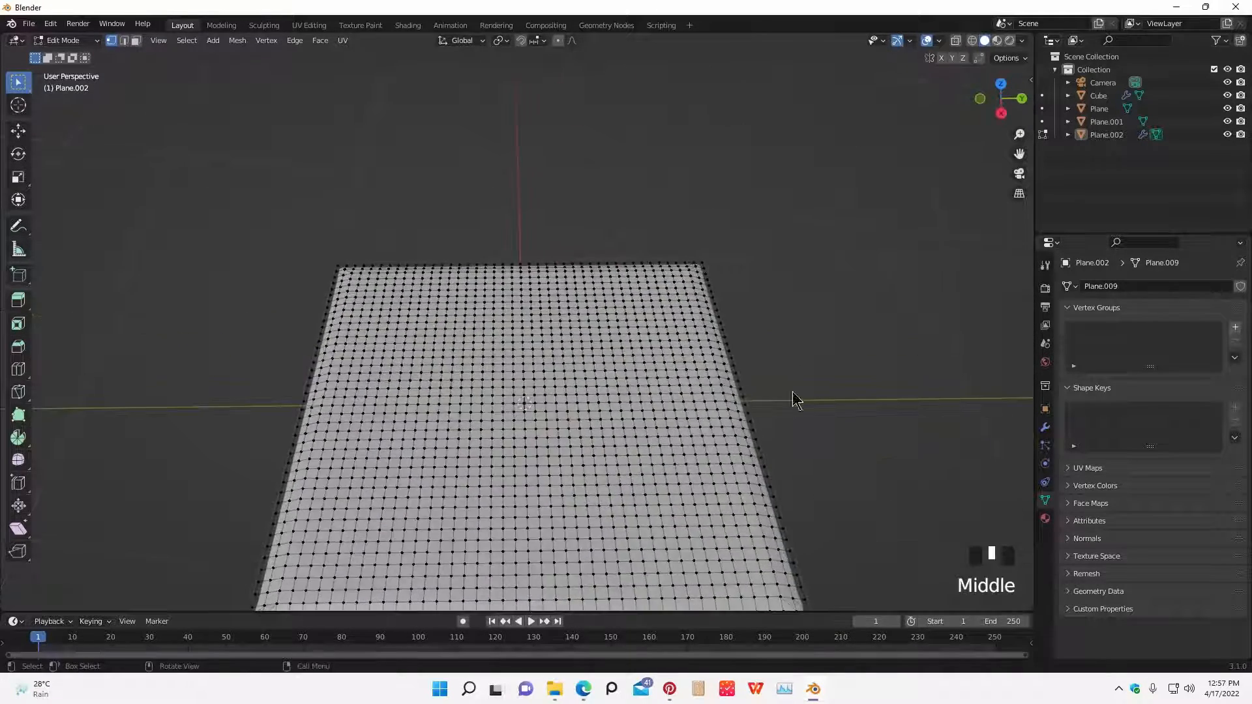
- Return to Object Mode and examine the flat duplicate plane from different angles
{"action": "key", "text": "Tab"}
{"action": "scroll", "coordinate": [819, 495], "scroll_direction": "down", "scroll_amount": 2}
{"action": "middle_click_drag", "start_coordinate": [818, 494], "coordinate": [728, 479]}
{"action": "scroll", "coordinate": [603, 391], "scroll_direction": "down", "scroll_amount": 1}
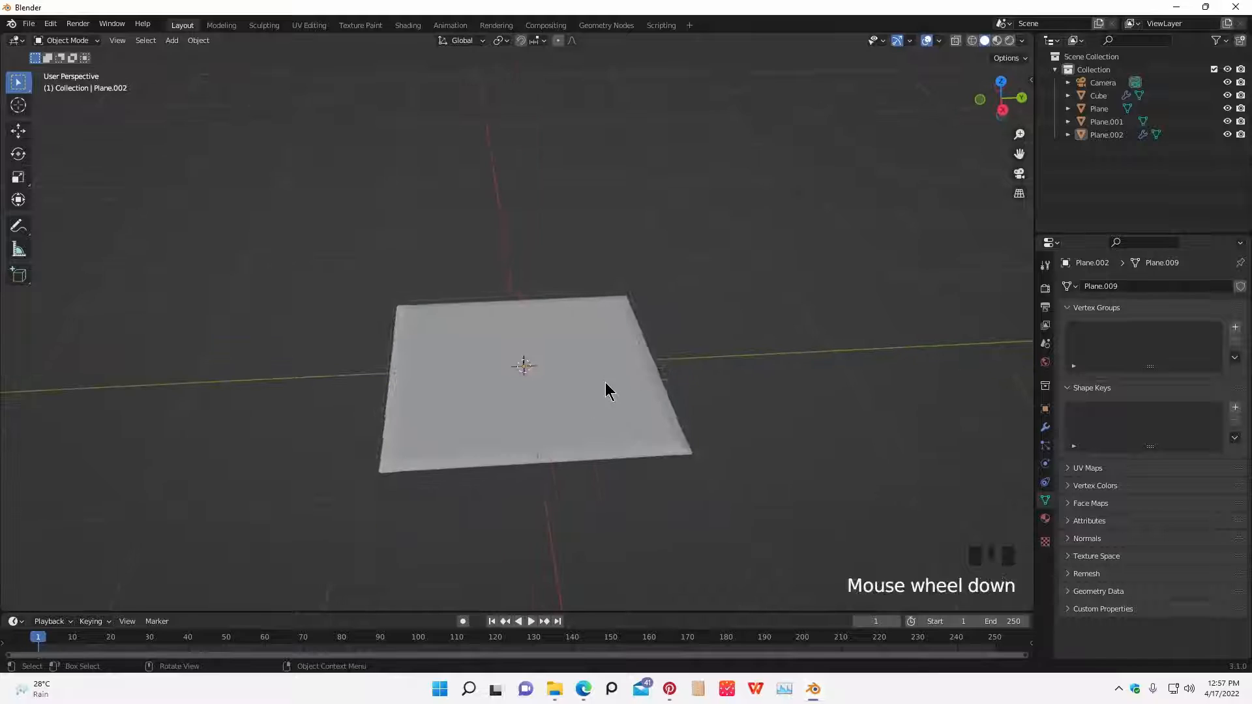
{"action": "middle_click_drag", "start_coordinate": [606, 388], "coordinate": [644, 382]}
{"action": "middle_click_drag", "start_coordinate": [515, 345], "coordinate": [624, 411]}
{"action": "mouse_move", "coordinate": [763, 407]}
{"action": "middle_mouse_down"}
{"action": "mouse_move", "coordinate": [766, 424]}
{"action": "mouse_move", "coordinate": [755, 394]}
{"action": "middle_mouse_up"}
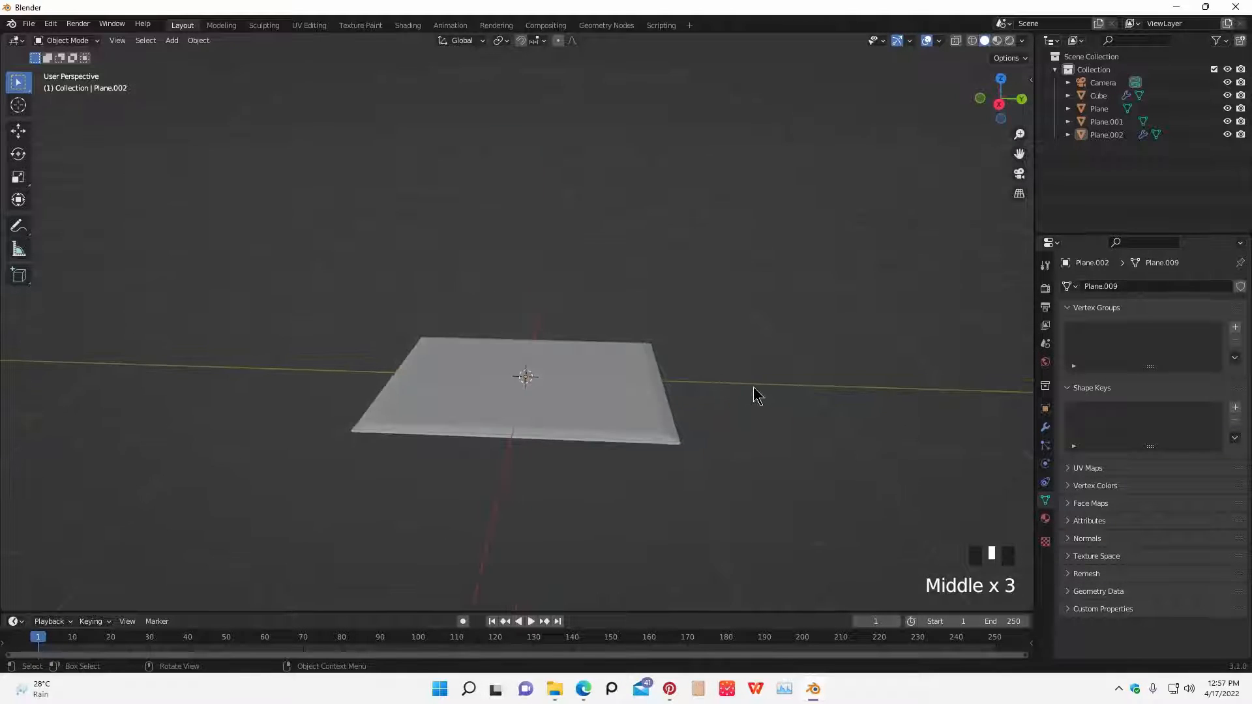
{"action": "middle_click_drag", "start_coordinate": [654, 409], "coordinate": [785, 483]}
{"action": "middle_click_drag", "start_coordinate": [696, 440], "coordinate": [642, 366]}
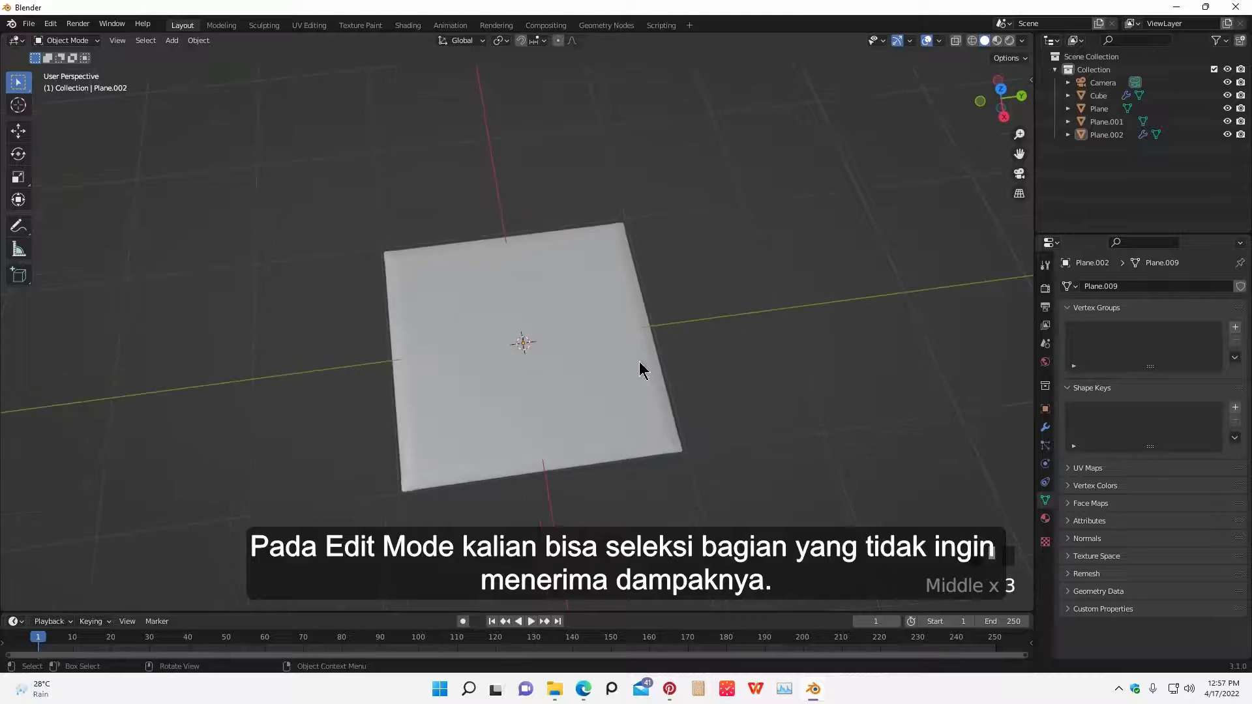
- In Edit Mode with see-through wireframe, select a small block of vertices around the duplicate plane's centre from the top view
{"action": "key", "text": "Tab"}
{"action": "mouse_move", "coordinate": [750, 391]}
{"action": "middle_mouse_down"}
{"action": "mouse_move", "coordinate": [763, 389]}
{"action": "mouse_move", "coordinate": [749, 397]}
{"action": "middle_mouse_up"}
{"action": "key", "text": "KP_7"}
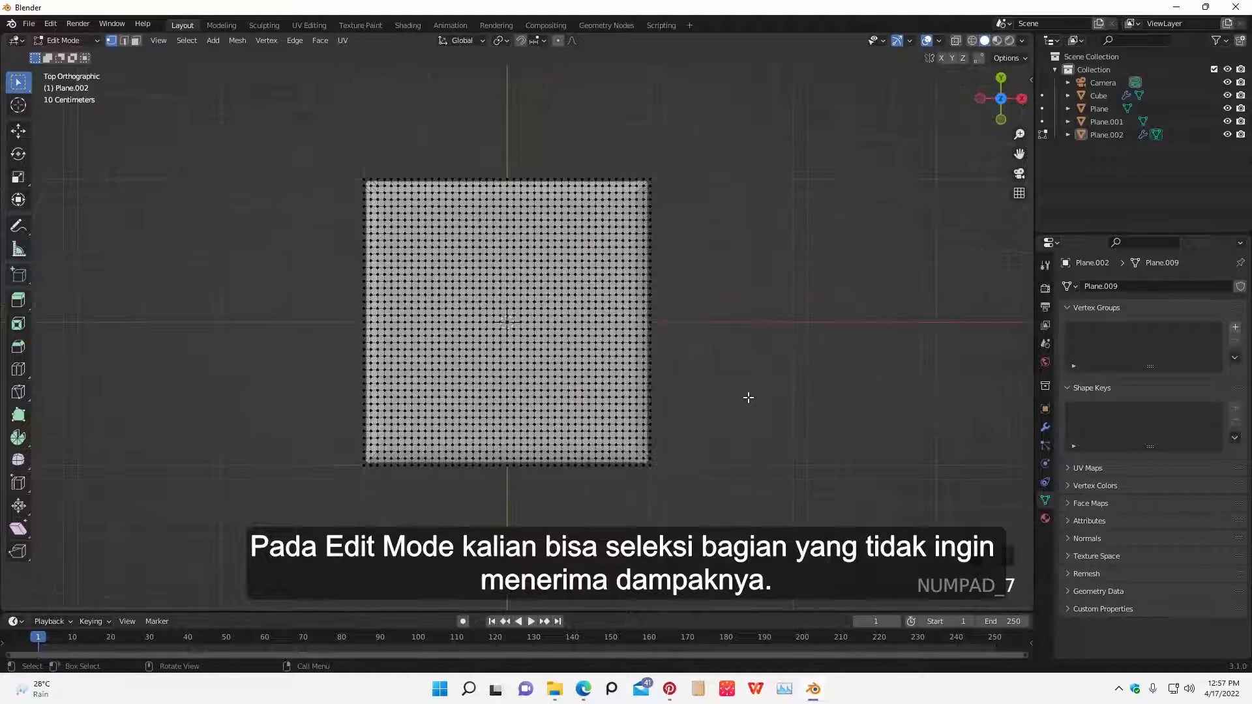
{"action": "scroll", "coordinate": [579, 360], "scroll_direction": "up", "scroll_amount": 7}
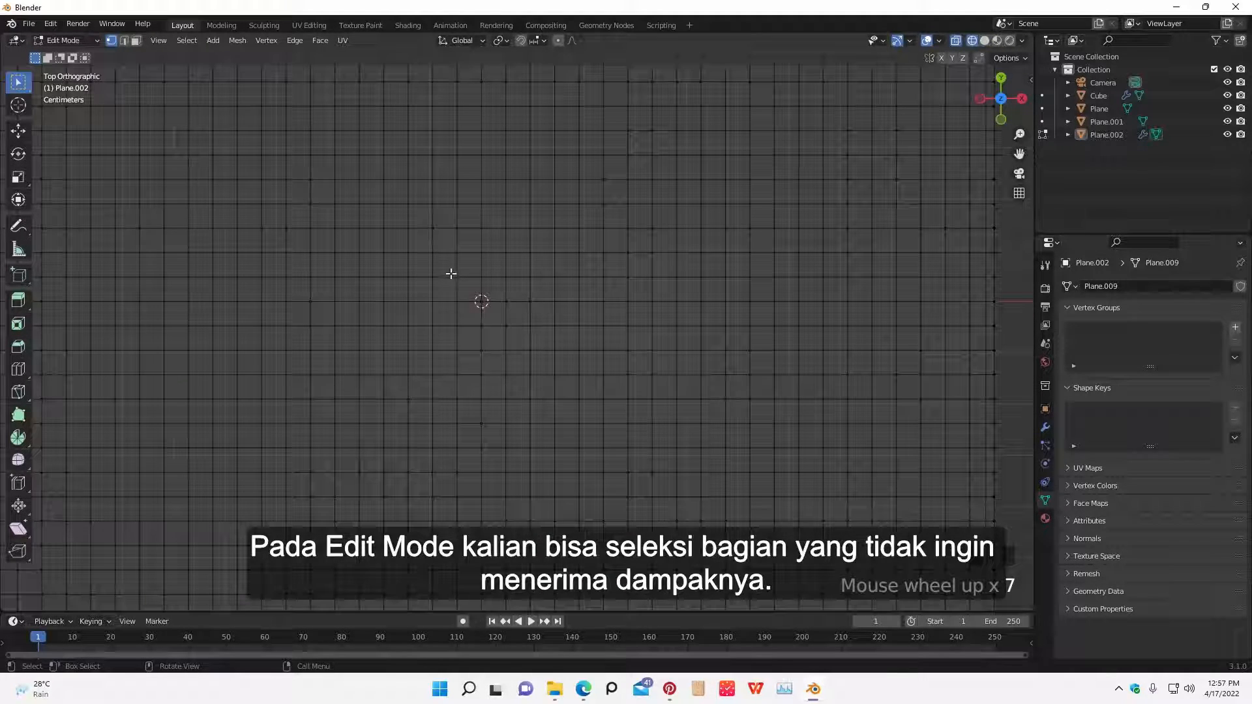
{"action": "left_click_drag", "start_coordinate": [445, 269], "coordinate": [518, 335]}
{"action": "scroll", "coordinate": [518, 335], "scroll_direction": "down", "scroll_amount": 9}
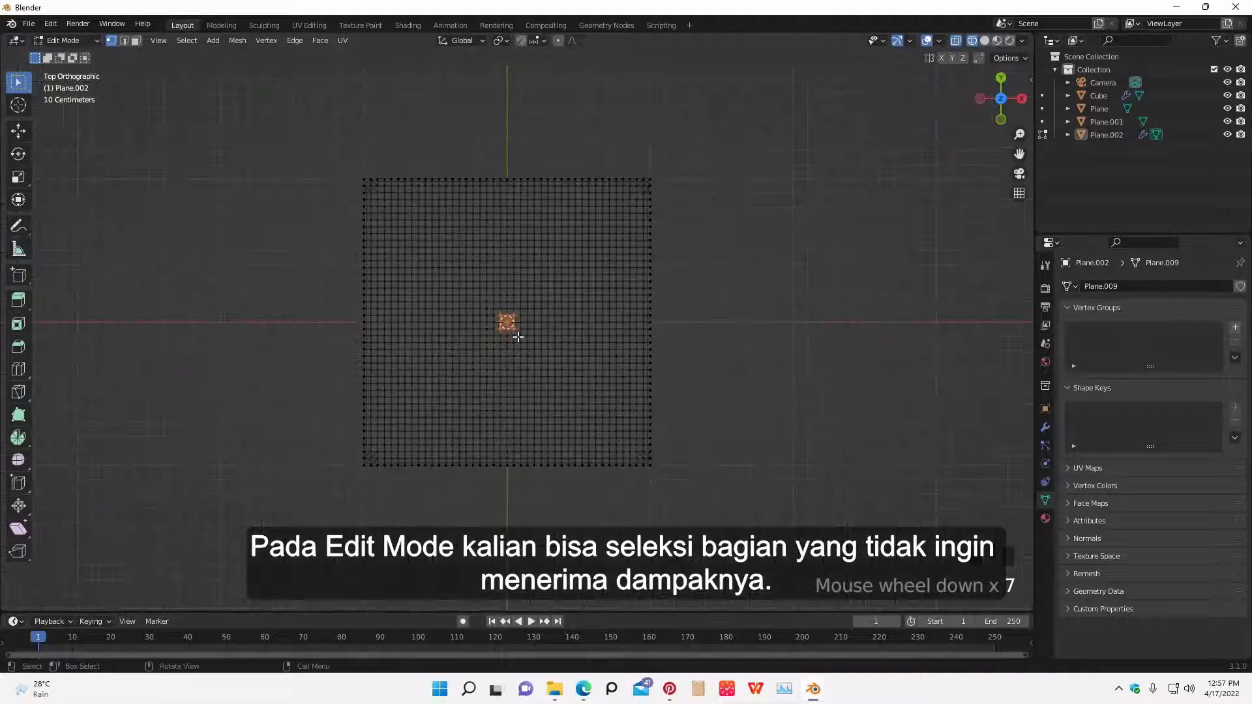
{"action": "middle_click_drag", "start_coordinate": [530, 337], "coordinate": [534, 334]}
{"action": "scroll", "coordinate": [532, 335], "scroll_direction": "up", "scroll_amount": 8}
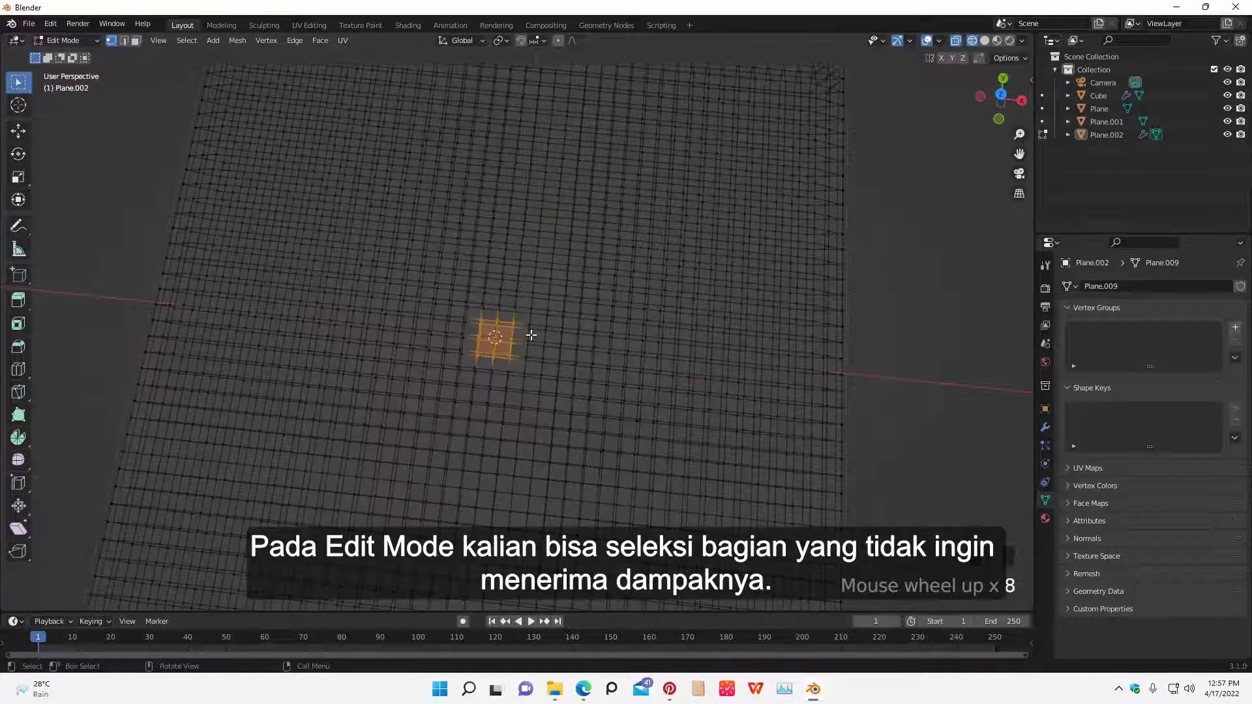
- Reselect a larger square block of vertices around the plane's centre through both layers
{"action": "key", "text": "KP_7"}
{"action": "left_click_drag", "start_coordinate": [441, 274], "coordinate": [536, 355]}
{"action": "scroll", "coordinate": [590, 373], "scroll_direction": "down", "scroll_amount": 4}
{"action": "key", "text": "shift+z"}
{"action": "middle_click_drag", "start_coordinate": [590, 374], "coordinate": [701, 333]}
{"action": "key", "text": "shift+z"}
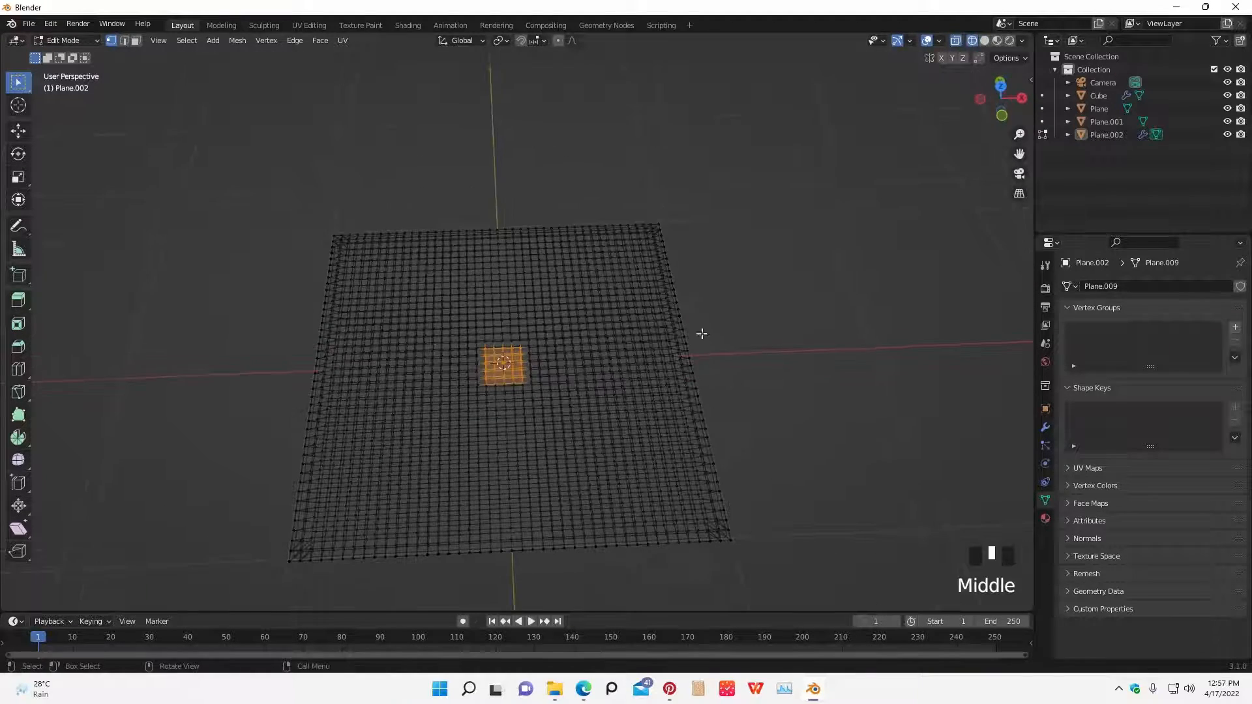
- Add a vertex group and assign the selected centre vertices to it with a weight of 0.849
{"action": "left_click", "coordinate": [1236, 328]}
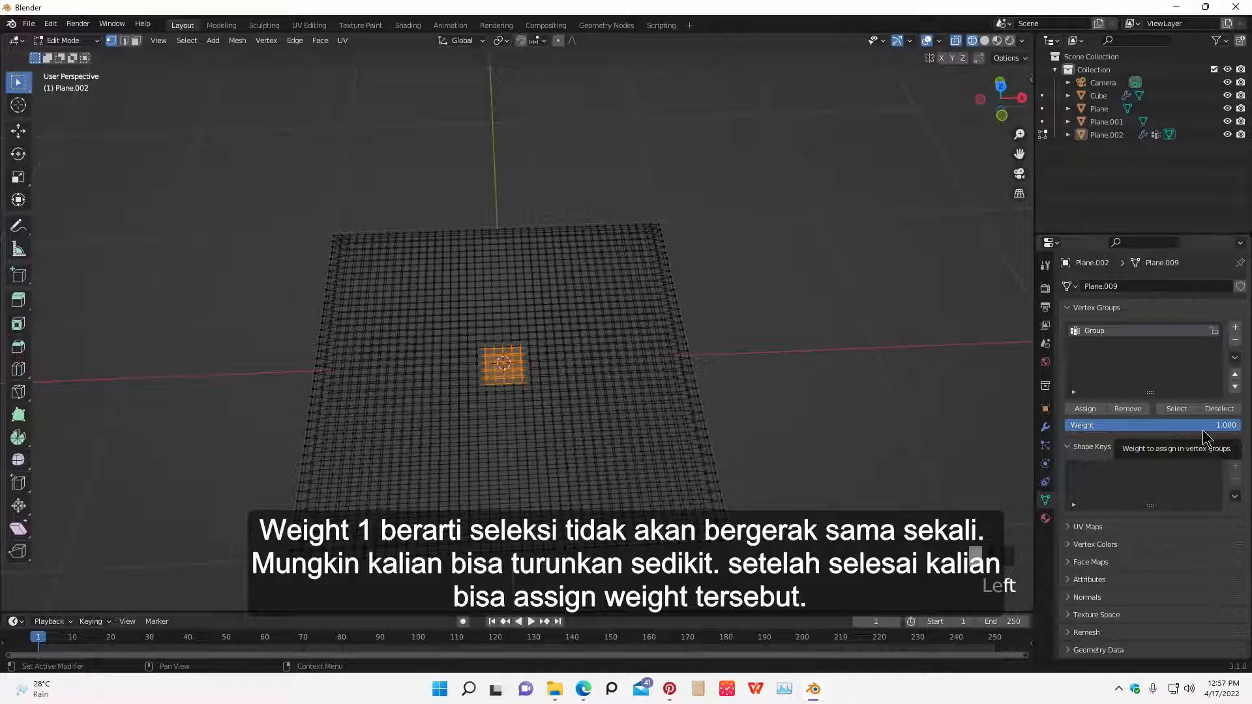
{"action": "middle_click_drag", "start_coordinate": [907, 387], "coordinate": [831, 452]}
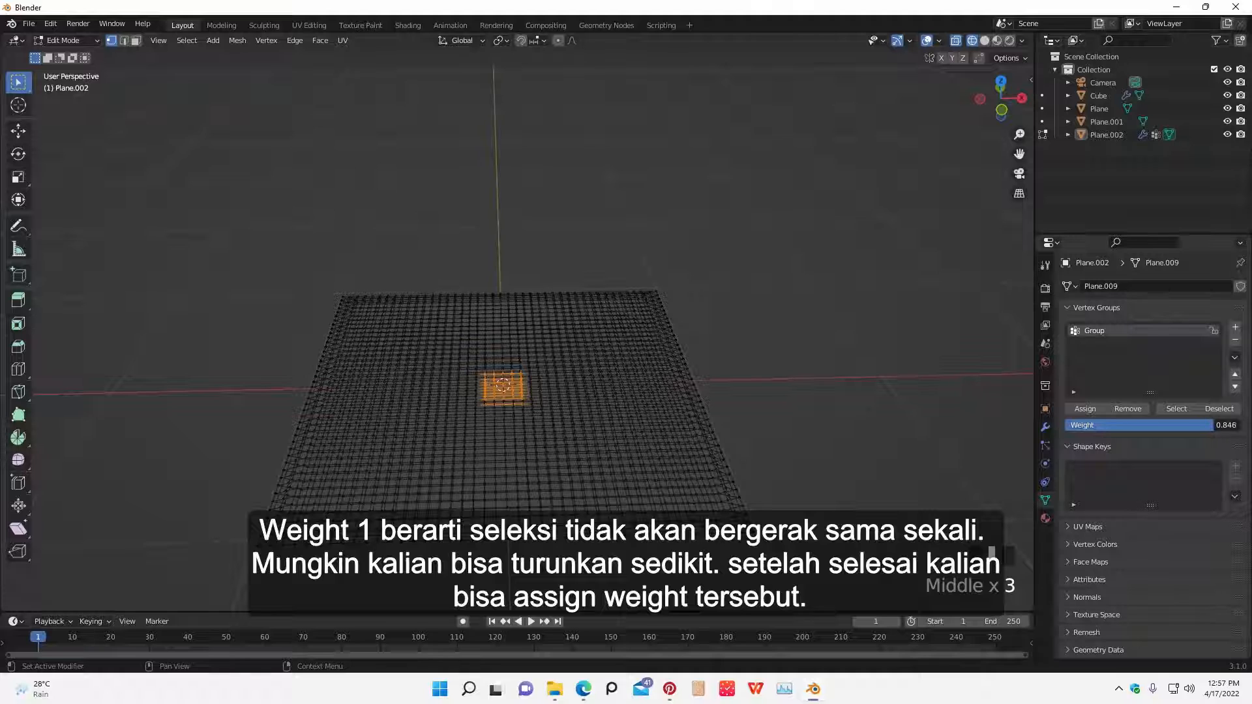
{"action": "left_click", "coordinate": [1096, 410]}
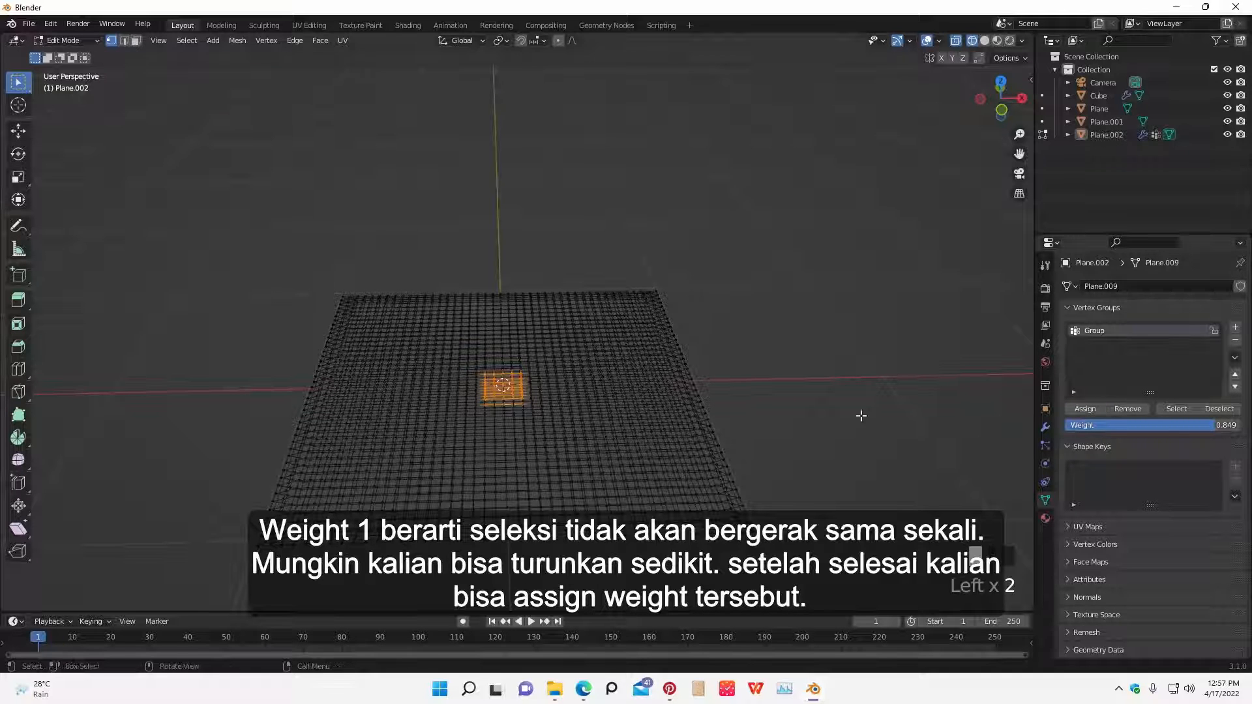
{"action": "middle_click_drag", "start_coordinate": [770, 406], "coordinate": [819, 416]}
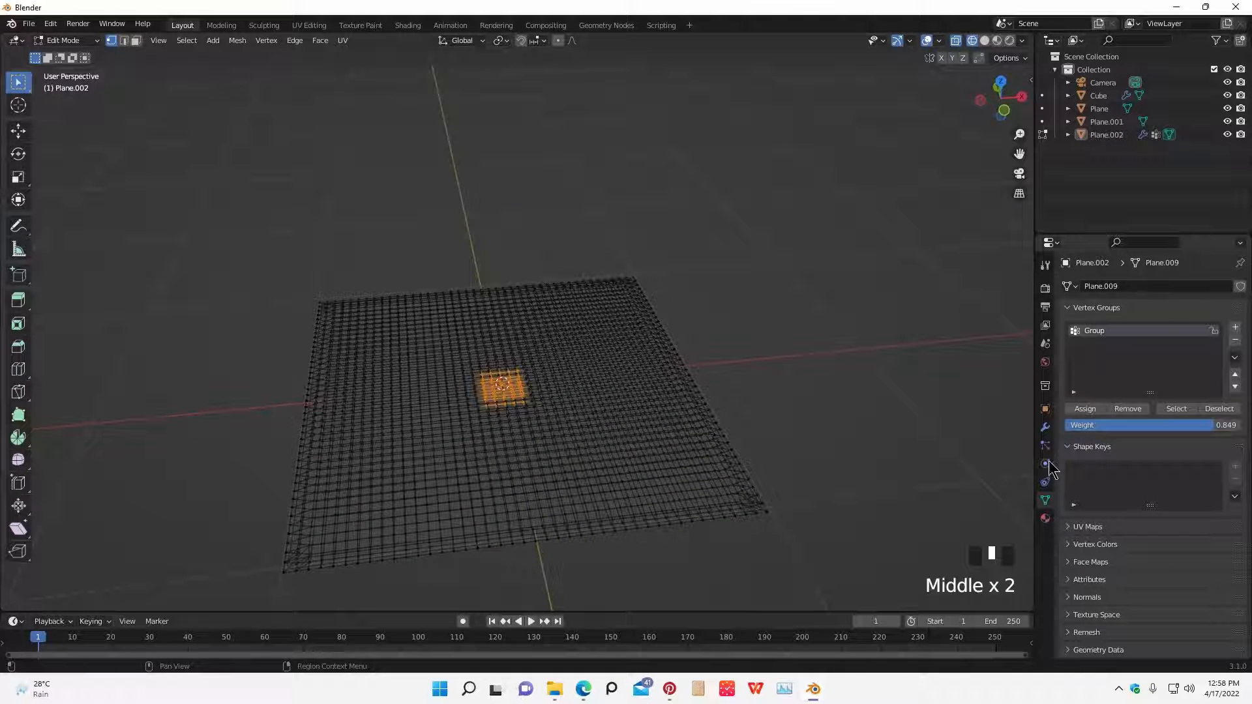
- Return to Object Mode with solid shading and choose the vertex group Group as the cloth's Pin Group
{"action": "left_click", "coordinate": [1045, 464]}
{"action": "key", "text": "Tab"}
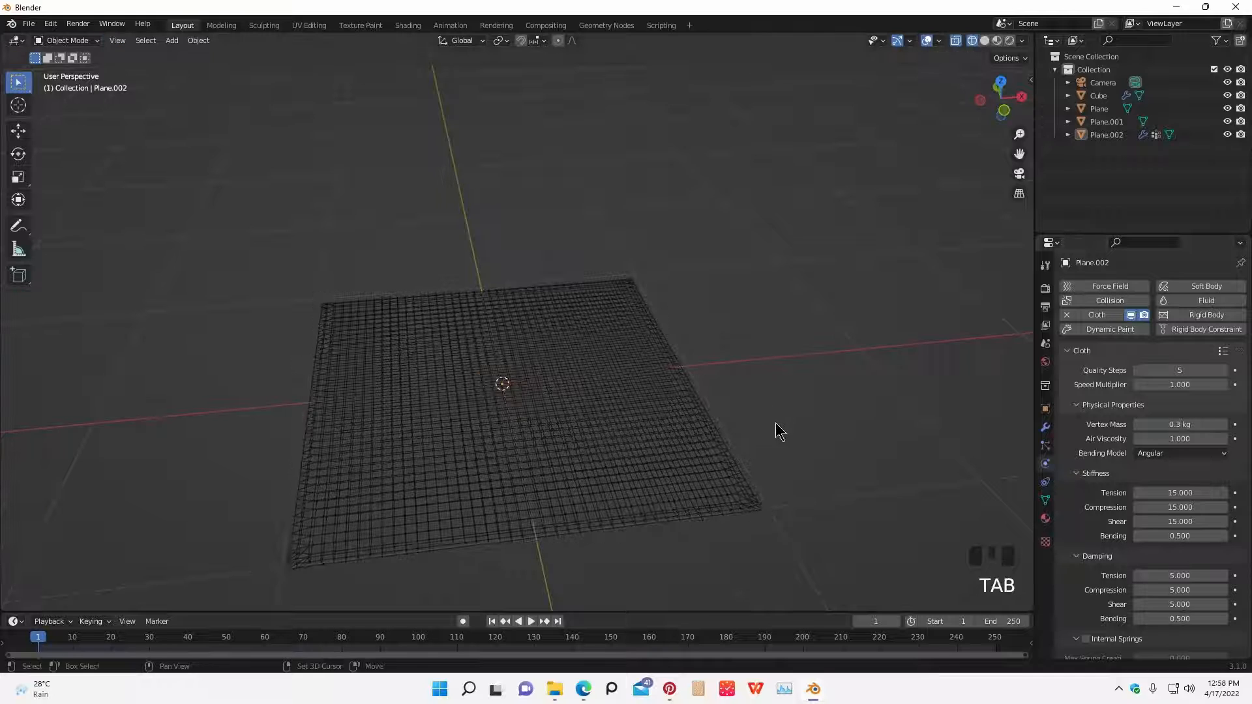
{"action": "key", "text": "shift+z"}
{"action": "middle_click_drag", "start_coordinate": [779, 431], "coordinate": [827, 452]}
{"action": "scroll", "coordinate": [1103, 551], "scroll_direction": "down", "scroll_amount": 6}
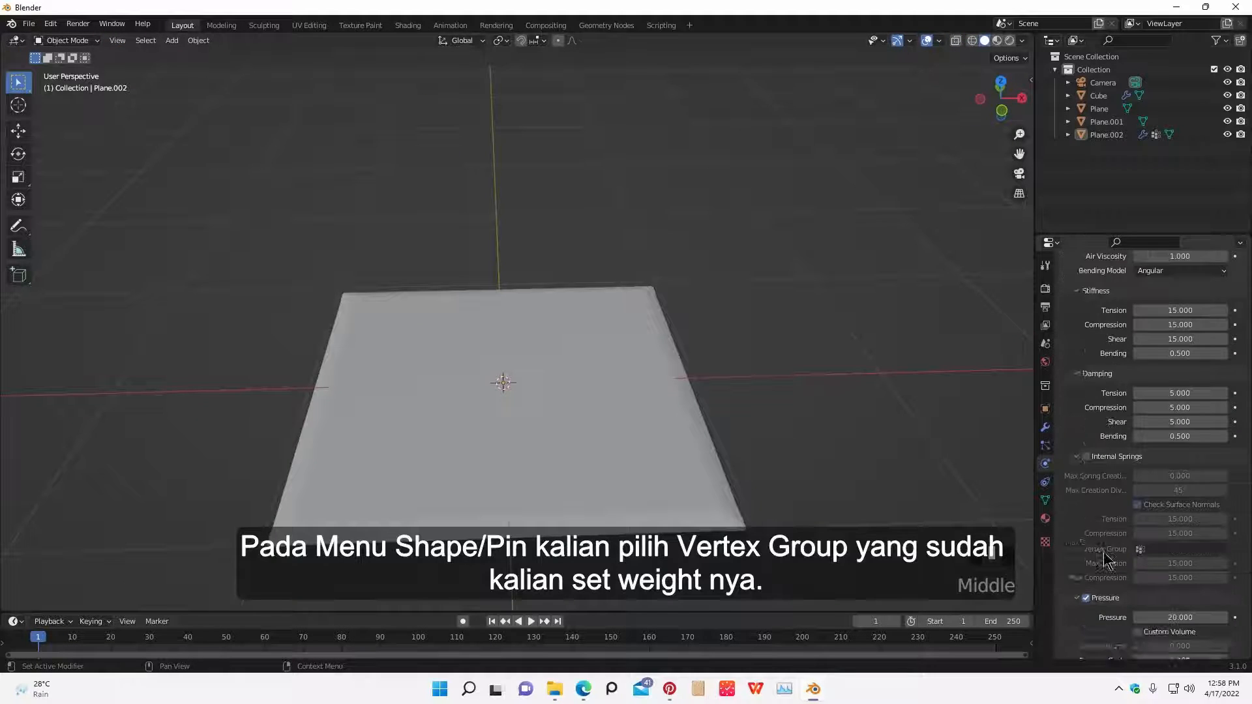
{"action": "scroll", "coordinate": [1103, 552], "scroll_direction": "down", "scroll_amount": 10}
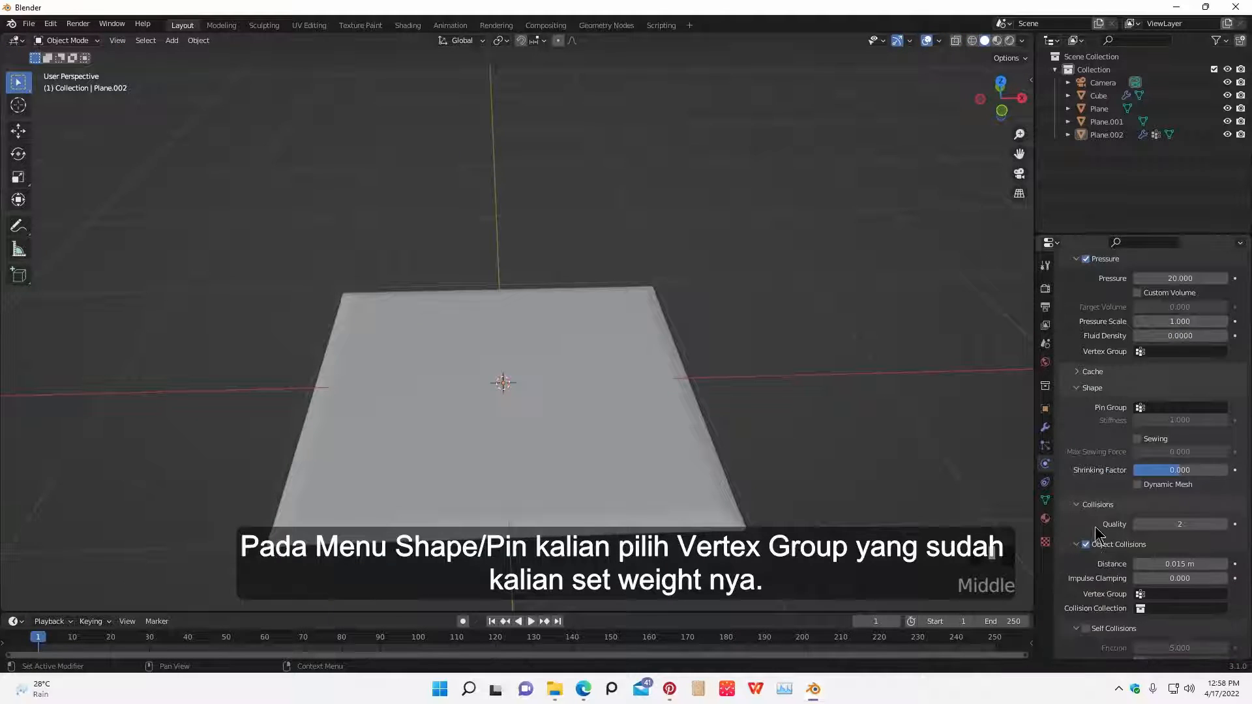
{"action": "left_click_drag", "start_coordinate": [1157, 470], "coordinate": [1153, 452]}
{"action": "scroll", "coordinate": [1097, 489], "scroll_direction": "down", "scroll_amount": 2}
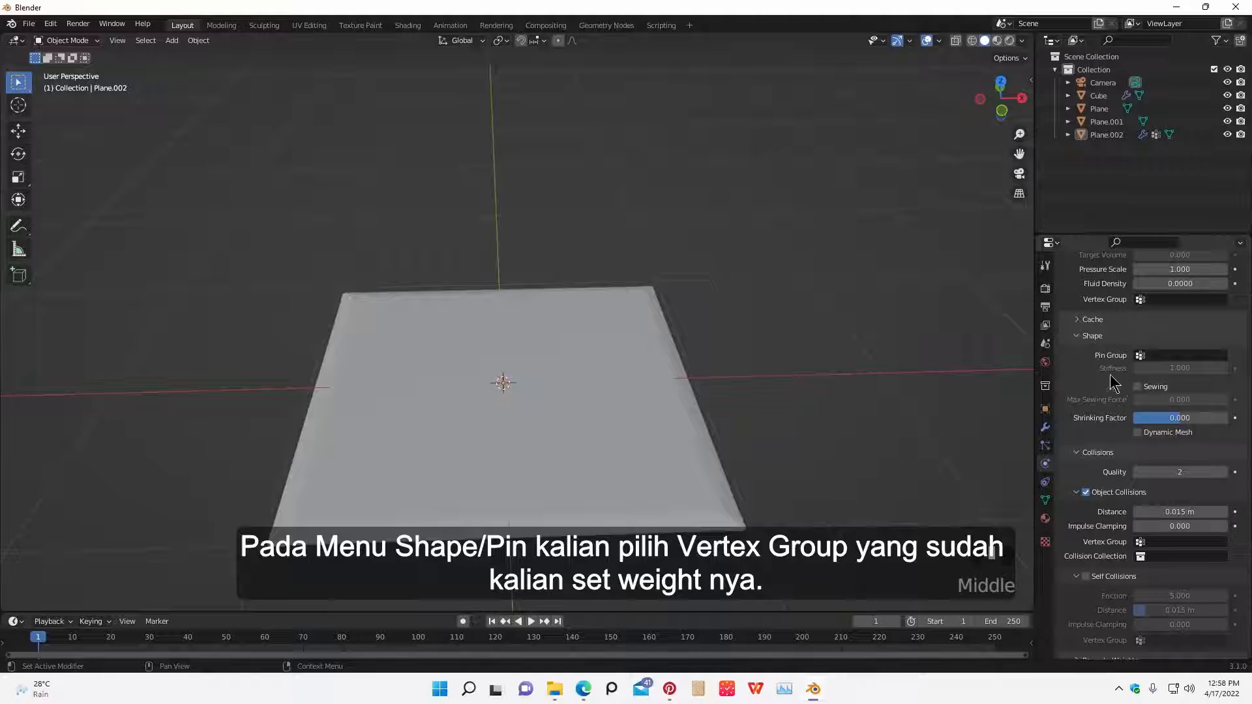
{"action": "scroll", "coordinate": [1114, 385], "scroll_direction": "up", "scroll_amount": 1}
{"action": "left_click", "coordinate": [1148, 381]}
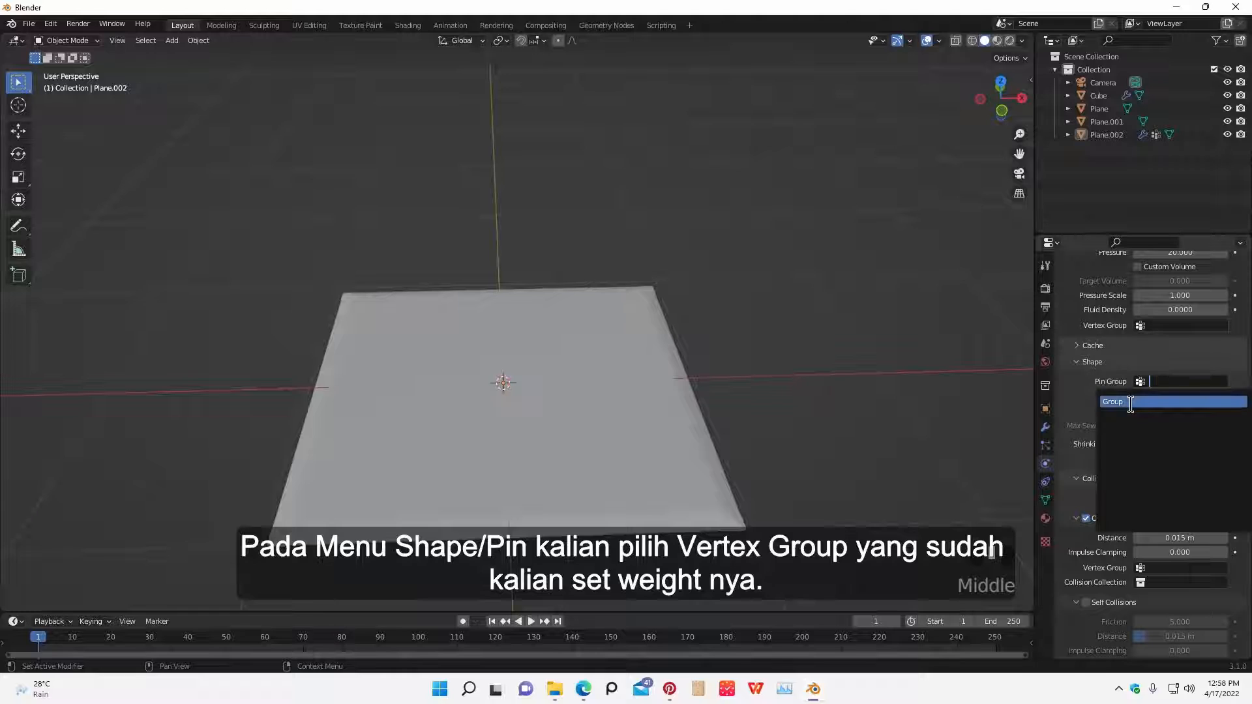
{"action": "left_click", "coordinate": [1138, 399]}
- Rename the vertex group as pin and check the cloth's Pin Group setting
{"action": "left_click", "coordinate": [1045, 500]}
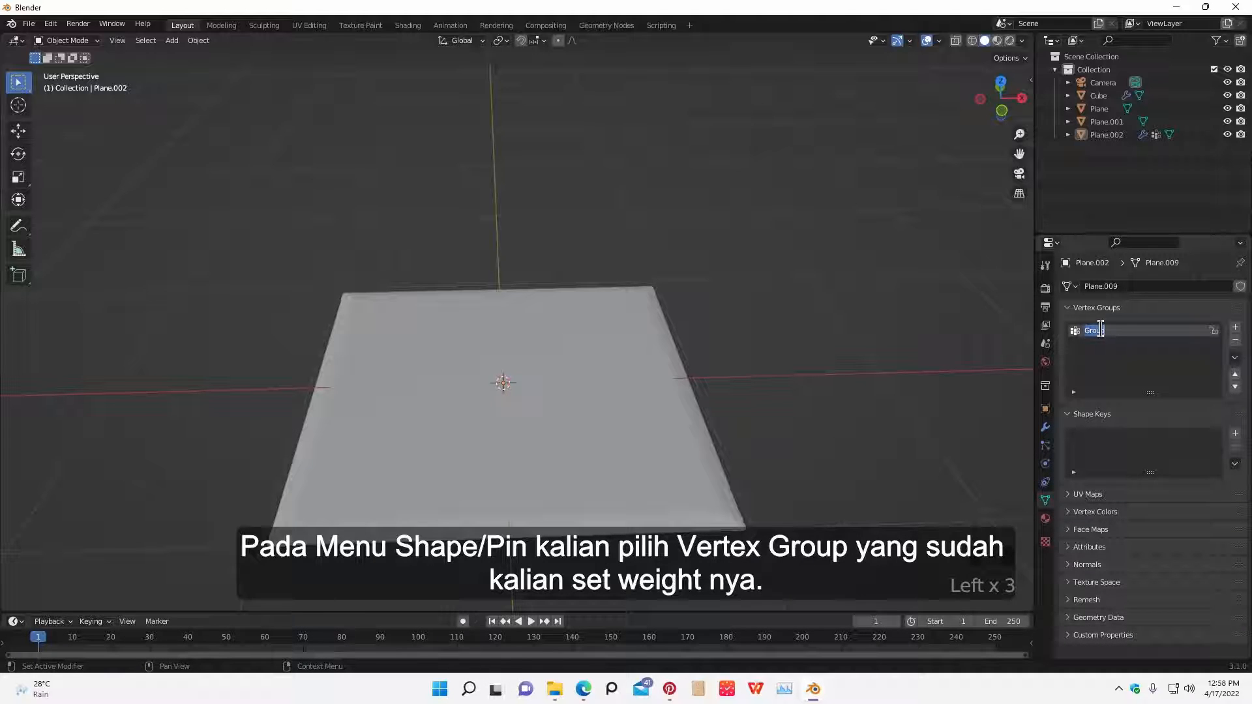
{"action": "left_click", "coordinate": [1045, 482]}
{"action": "left_click", "coordinate": [1045, 464]}
{"action": "scroll", "coordinate": [1088, 478], "scroll_direction": "down", "scroll_amount": 12}
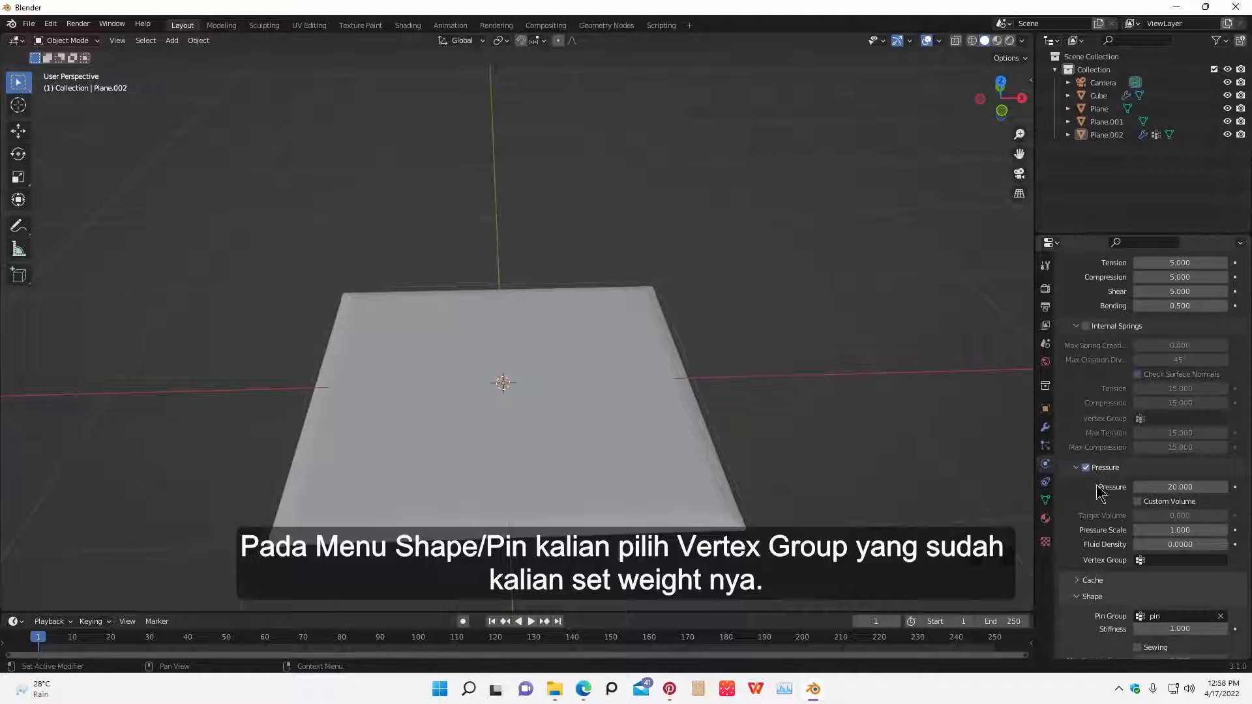
{"action": "scroll", "coordinate": [1097, 492], "scroll_direction": "down", "scroll_amount": 6}
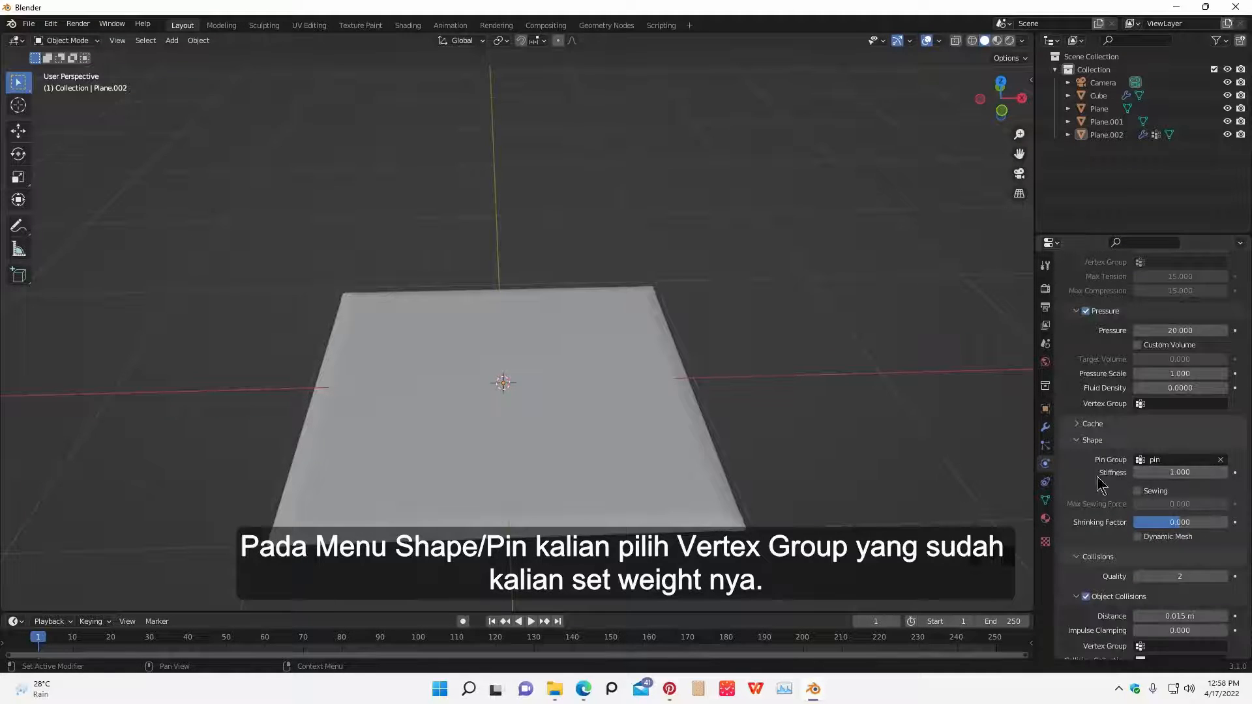
{"action": "middle_click_drag", "start_coordinate": [892, 481], "coordinate": [1114, 487]}
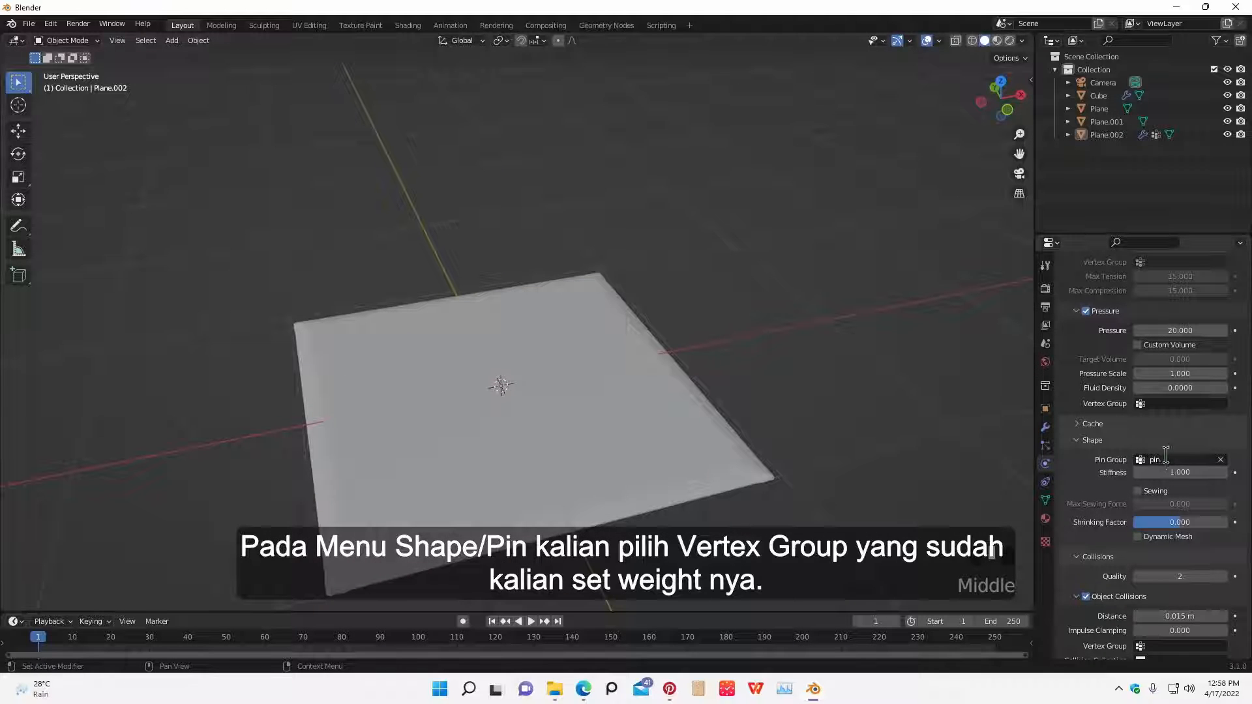
{"action": "left_click", "coordinate": [1165, 456]}
{"action": "left_click", "coordinate": [1122, 484]}
- Play the cloth simulation to frame 22 and look at the pillow from different angles
{"action": "middle_click_drag", "start_coordinate": [909, 497], "coordinate": [847, 494]}
{"action": "key", "text": "space"}
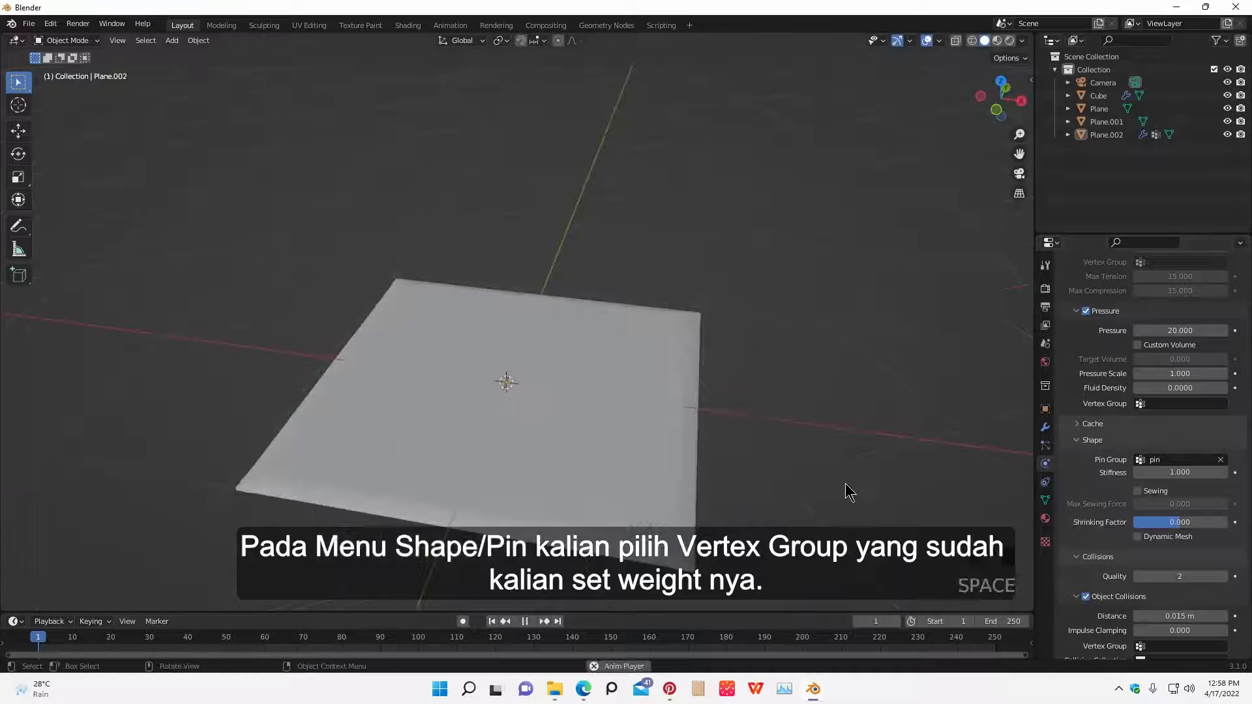
{"action": "middle_click_drag", "start_coordinate": [760, 455], "coordinate": [780, 456]}
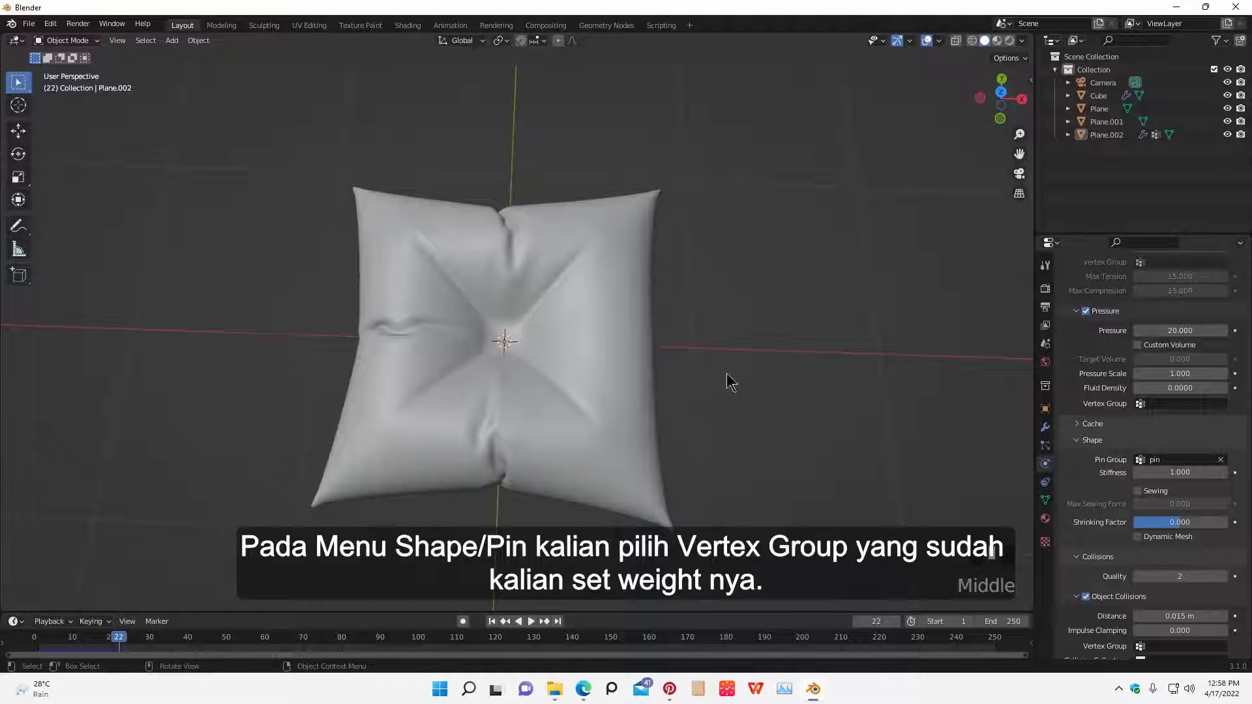
{"action": "middle_click_drag", "start_coordinate": [731, 383], "coordinate": [834, 387]}
{"action": "middle_click_drag", "start_coordinate": [725, 451], "coordinate": [750, 410]}
- Add a UV sphere at the pillow's centre and enter Edit Mode
{"action": "key", "text": "shift+a"}
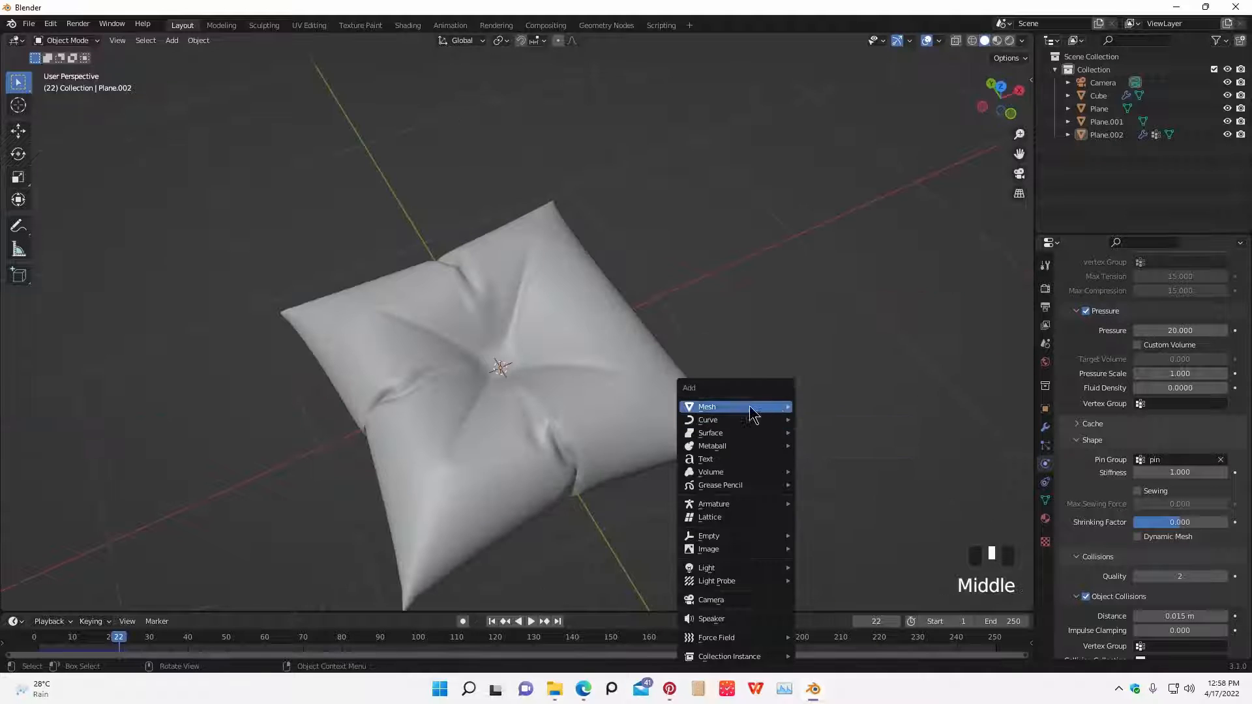
{"action": "mouse_move", "coordinate": [723, 409]}
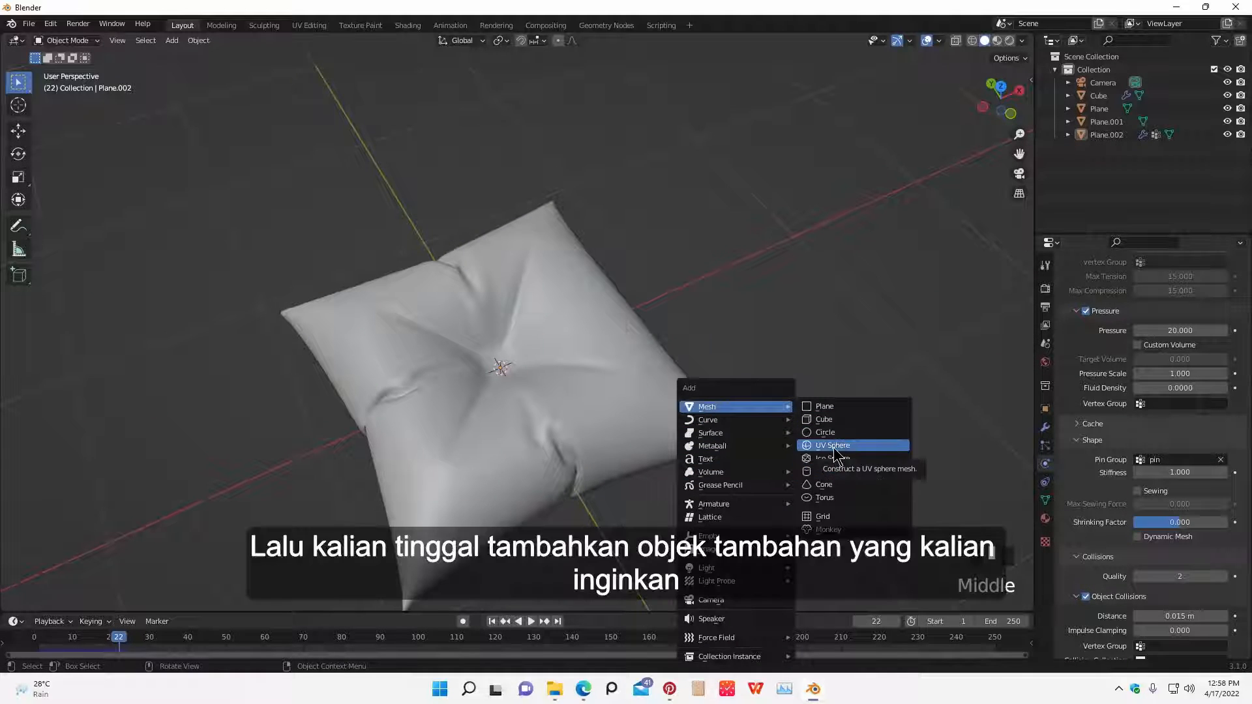
{"action": "left_click", "coordinate": [834, 448]}
{"action": "key", "text": "Tab"}
- Delete the lower half of the sphere's vertices in front-view wireframe and return to Object Mode with solid shading
{"action": "key", "text": "shift+z"}
{"action": "key", "text": "shift+z"}
{"action": "middle_click_drag", "start_coordinate": [693, 424], "coordinate": [637, 438]}
{"action": "key", "text": "shift+z"}
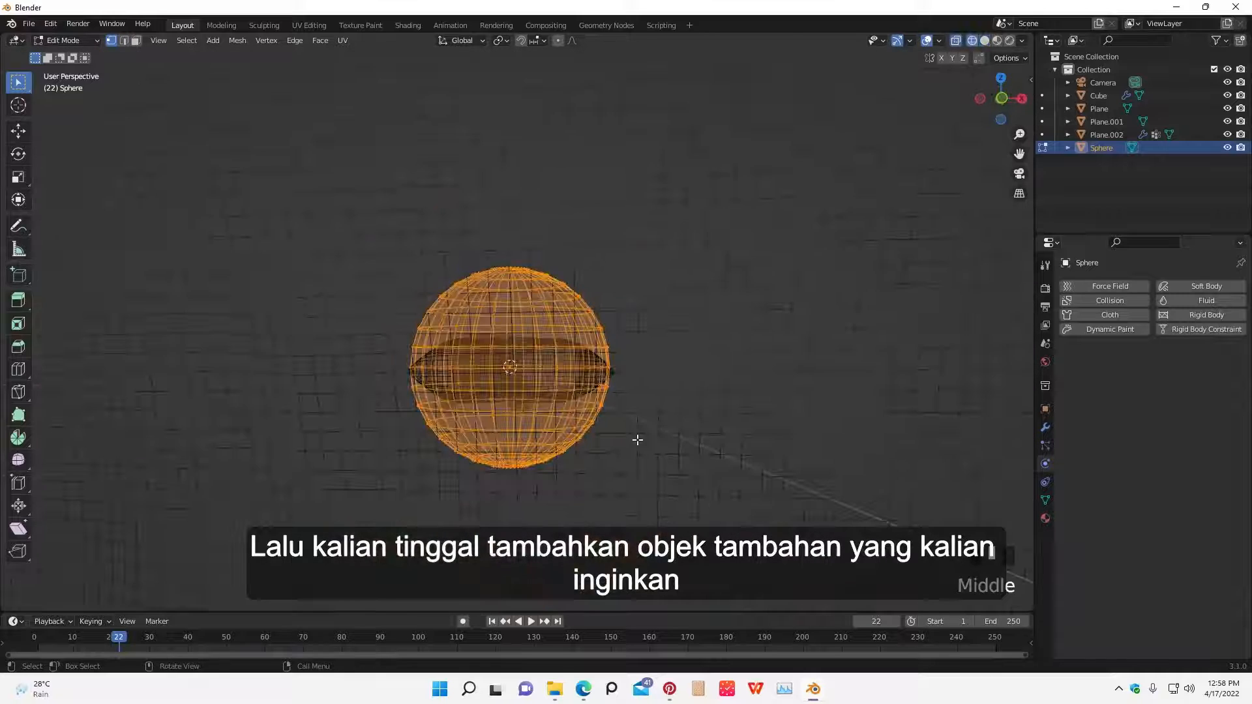
{"action": "key", "text": "KP_1"}
{"action": "left_click_drag", "start_coordinate": [386, 381], "coordinate": [680, 504]}
{"action": "key", "text": "x"}
{"action": "left_click", "coordinate": [680, 502]}
{"action": "key", "text": "Tab"}
{"action": "middle_click_drag", "start_coordinate": [702, 448], "coordinate": [690, 472]}
{"action": "key", "text": "shift+z"}
{"action": "middle_click_drag", "start_coordinate": [770, 436], "coordinate": [791, 450]}
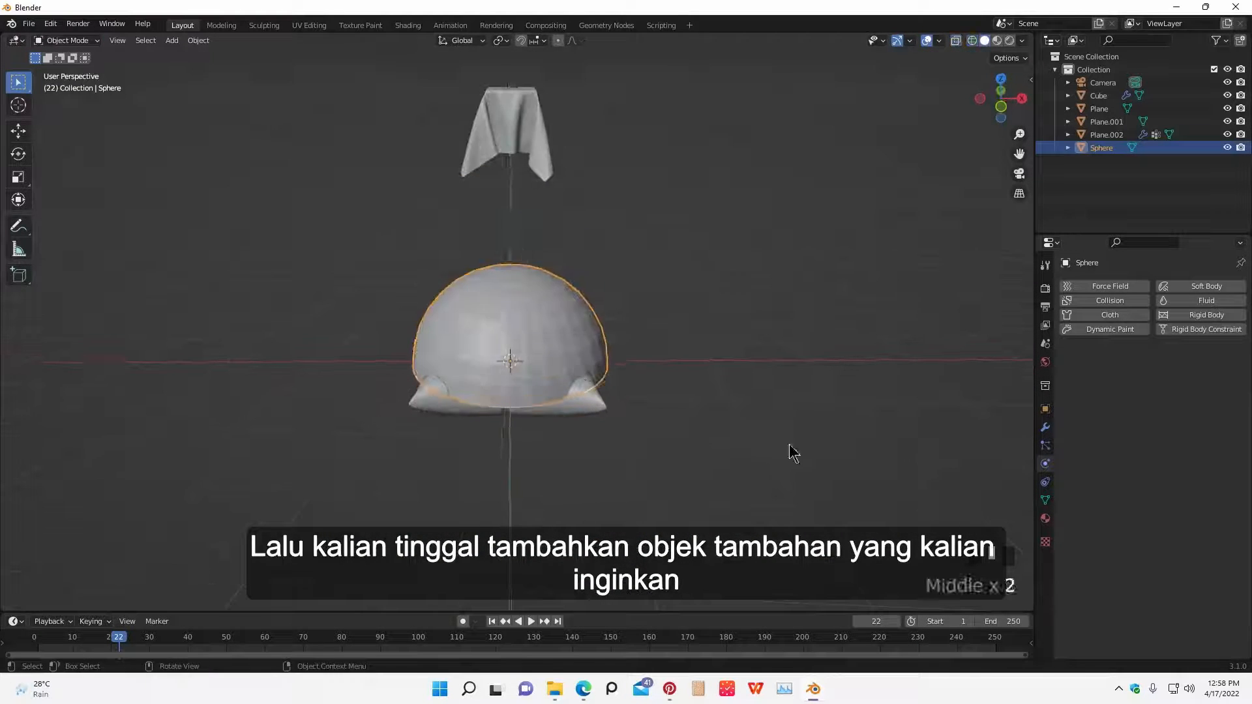
- Scale the half sphere down to 0.168 to make a small button
{"action": "key", "text": "Tab"}
{"action": "left_click", "coordinate": [528, 401], "text": "alt"}
{"action": "middle_click_drag", "start_coordinate": [658, 388], "coordinate": [662, 430]}
{"action": "key", "text": "Tab"}
{"action": "key", "text": "s"}
{"action": "left_click", "coordinate": [550, 354]}
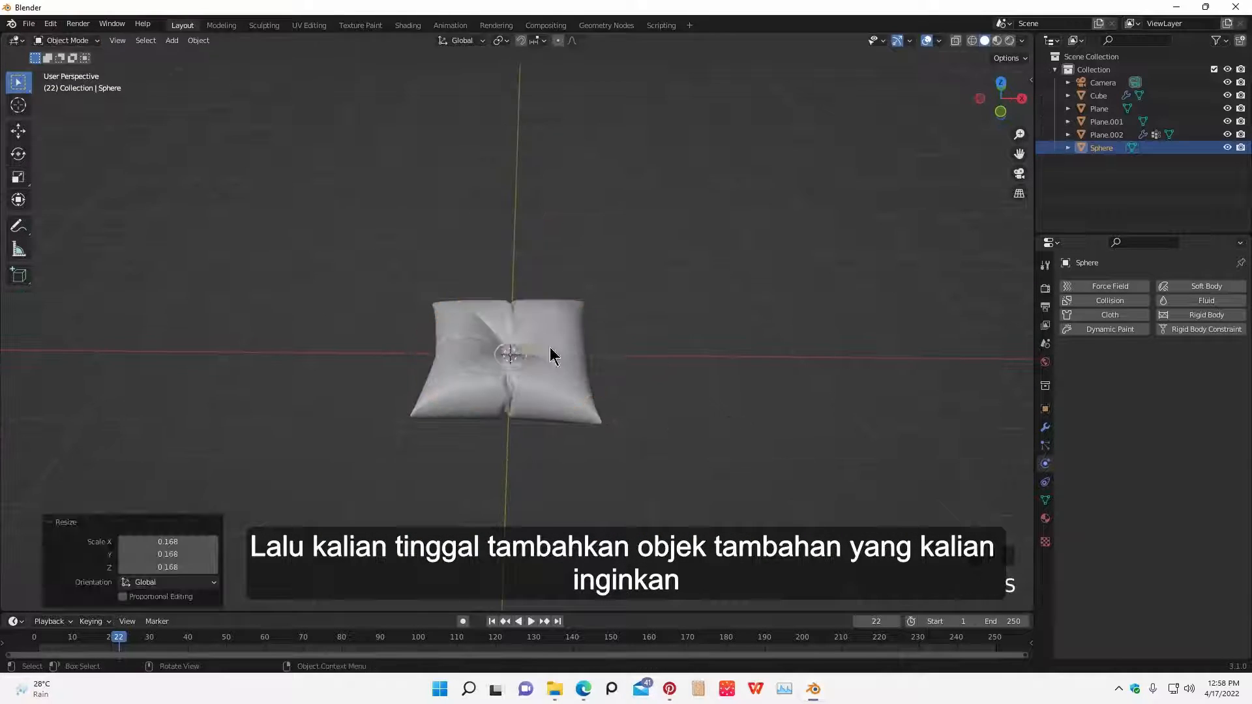
- Raise the button along Z into the pillow's central dimple, scale it by 1.503 and adjust its position there
{"action": "scroll", "coordinate": [561, 365], "scroll_direction": "up", "scroll_amount": 5}
{"action": "key", "text": "g"}
{"action": "key", "text": "z"}
{"action": "key", "text": "s"}
{"action": "key", "text": "g"}
{"action": "key", "text": "z"}
{"action": "left_click", "coordinate": [547, 374]}
{"action": "key", "text": "s"}
{"action": "left_click", "coordinate": [560, 383]}
{"action": "key", "text": "g"}
{"action": "key", "text": "z"}
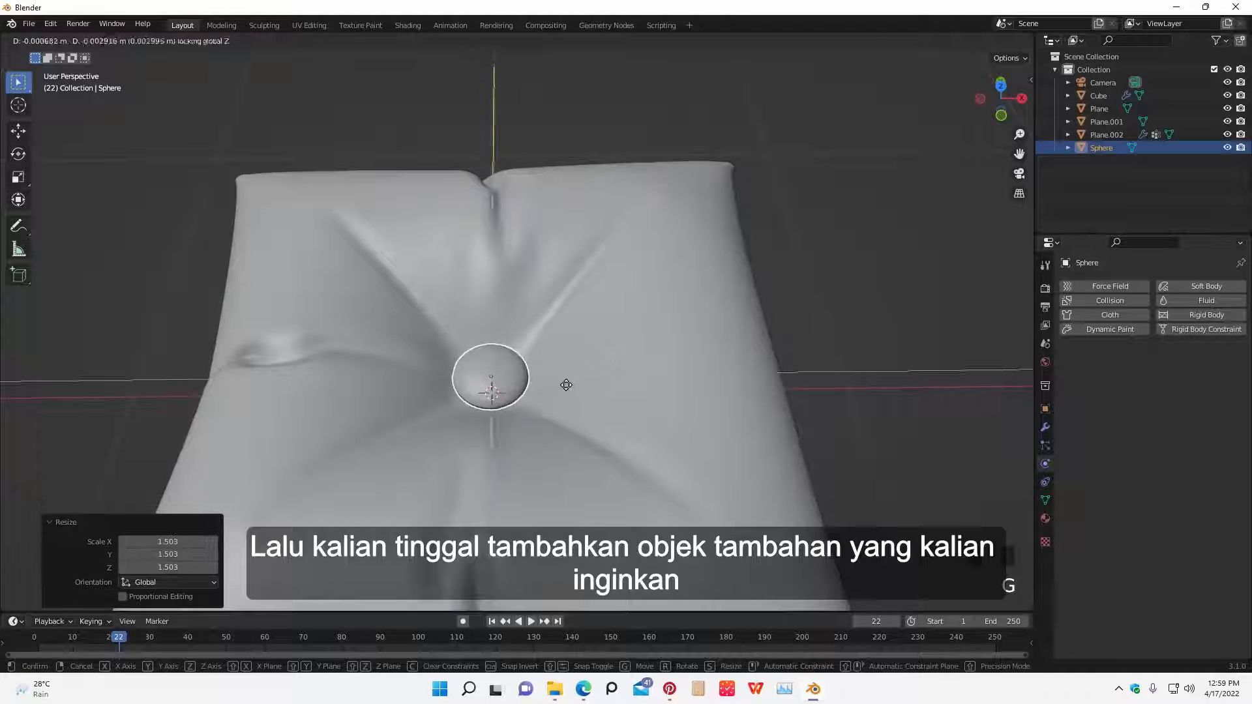
{"action": "left_click", "coordinate": [567, 388]}
{"action": "middle_click_drag", "start_coordinate": [568, 390], "coordinate": [666, 496]}
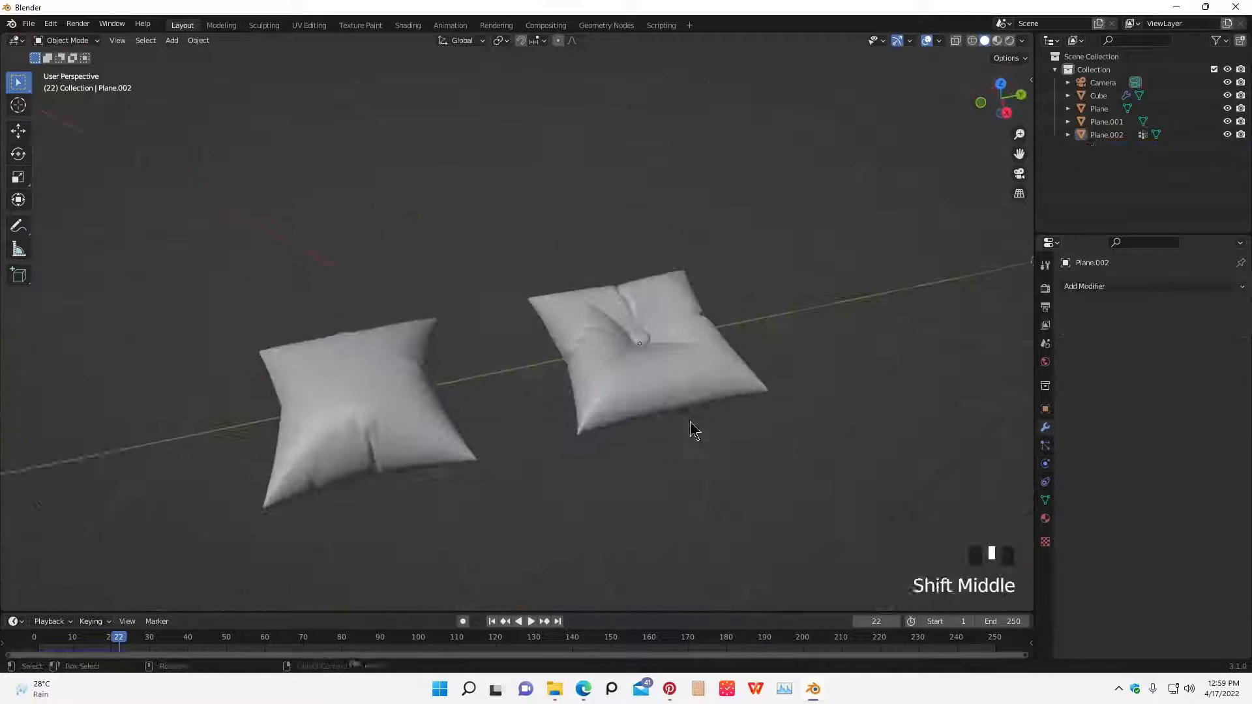
- Add a 2 m cube at the origin, scale it to 0.184 along Z and enter Edit Mode
{"action": "middle_click_drag", "start_coordinate": [690, 425], "coordinate": [704, 363]}
{"action": "scroll", "coordinate": [755, 382], "scroll_direction": "down", "scroll_amount": 3}
{"action": "key", "text": "shift+a"}
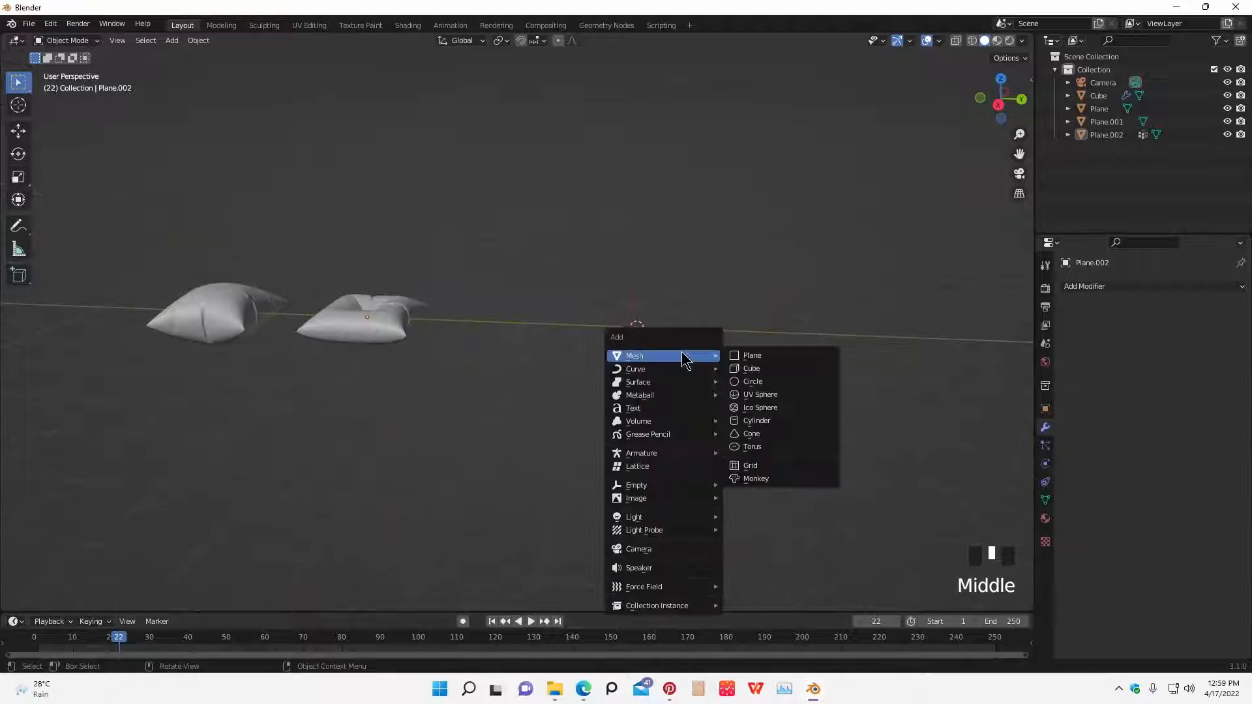
{"action": "left_click", "coordinate": [750, 368]}
{"action": "middle_click_drag", "start_coordinate": [805, 360], "coordinate": [754, 366]}
{"action": "key", "text": "s"}
{"action": "key", "text": "z"}
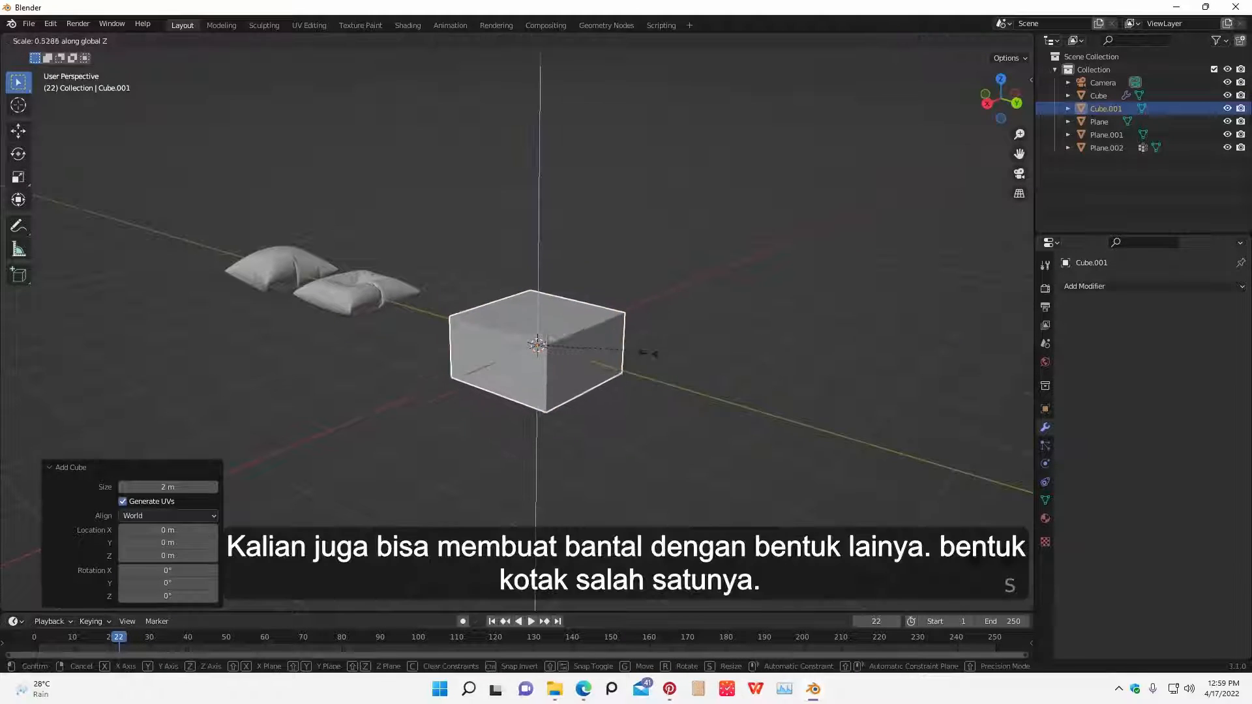
{"action": "left_click", "coordinate": [584, 351]}
{"action": "middle_click_drag", "start_coordinate": [578, 357], "coordinate": [679, 405]}
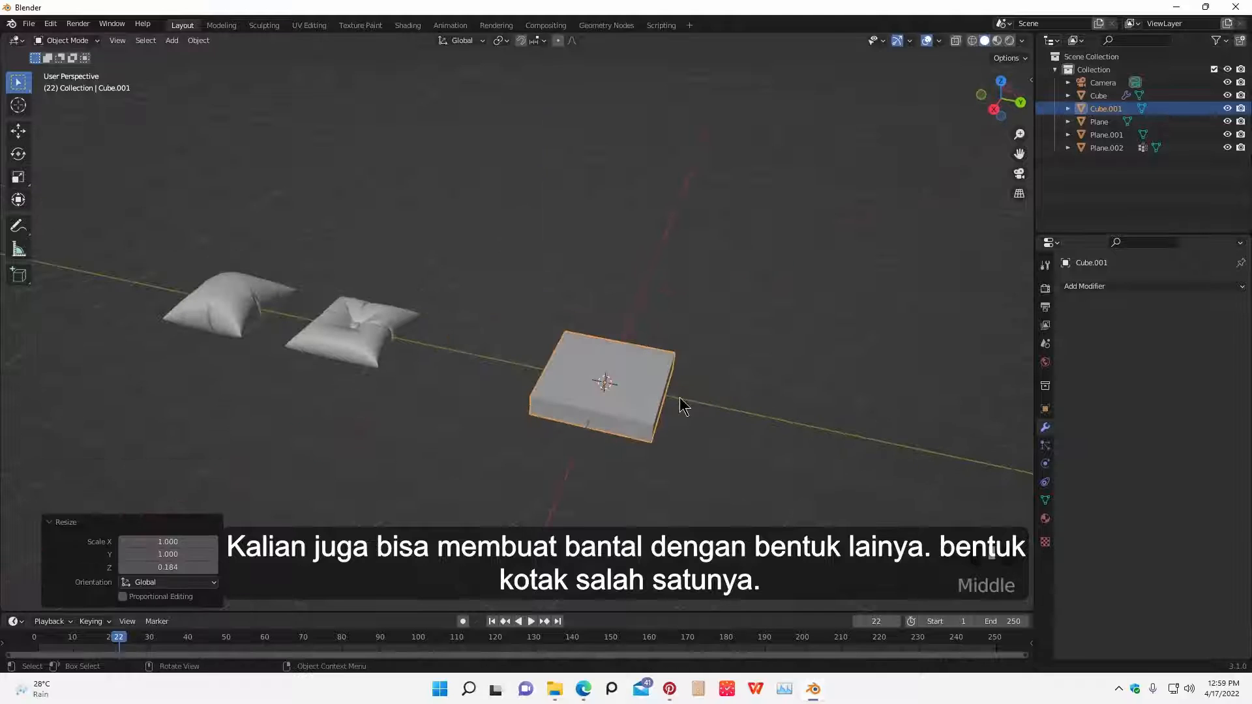
{"action": "key", "text": "Tab"}
{"action": "left_click", "coordinate": [606, 336]}
{"action": "left_click", "coordinate": [176, 497]}
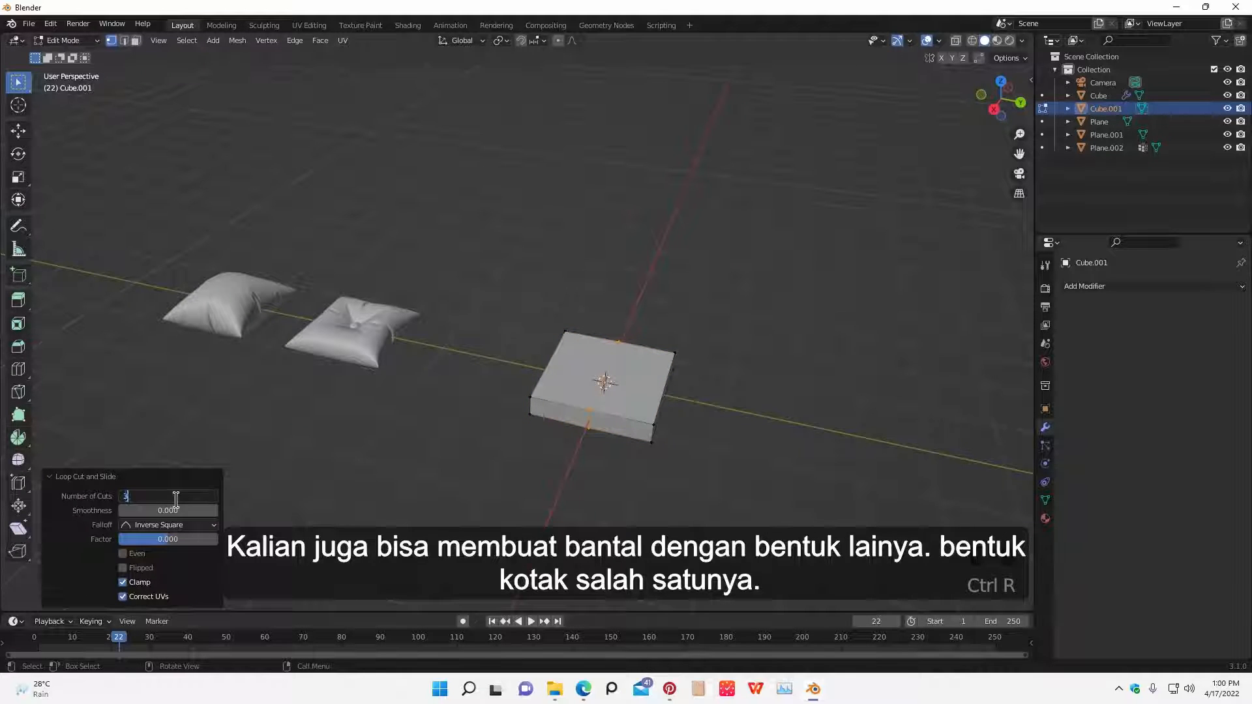
{"action": "middle_click_drag", "start_coordinate": [681, 502], "coordinate": [535, 469]}
{"action": "key", "text": "ctrl+z"}
- Cut 25 edge loops running along the X direction into the flattened box
{"action": "key", "text": "ctrl+r"}
{"action": "left_click", "coordinate": [178, 497]}
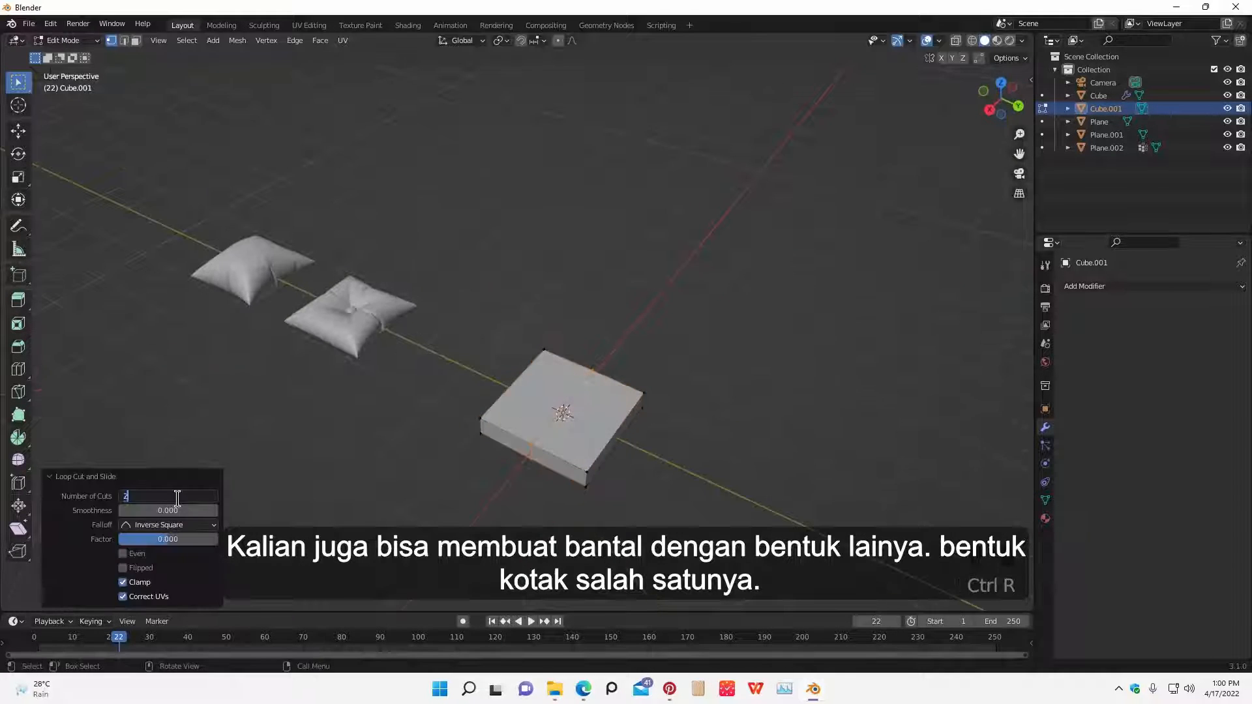
{"action": "type", "text": "25"}
{"action": "key", "text": "Return"}
- Cut another 25 edge loops in the perpendicular direction and return to Object Mode
{"action": "key", "text": "ctrl+r"}
{"action": "middle_click_drag", "start_coordinate": [587, 430], "coordinate": [642, 443]}
{"action": "left_click", "coordinate": [169, 495]}
{"action": "type", "text": "25"}
{"action": "key", "text": "Return"}
{"action": "key", "text": "Tab"}
- Add a Cloth modifier to the flattened box, show its physics settings and return to the first frame
{"action": "left_click", "coordinate": [1118, 287]}
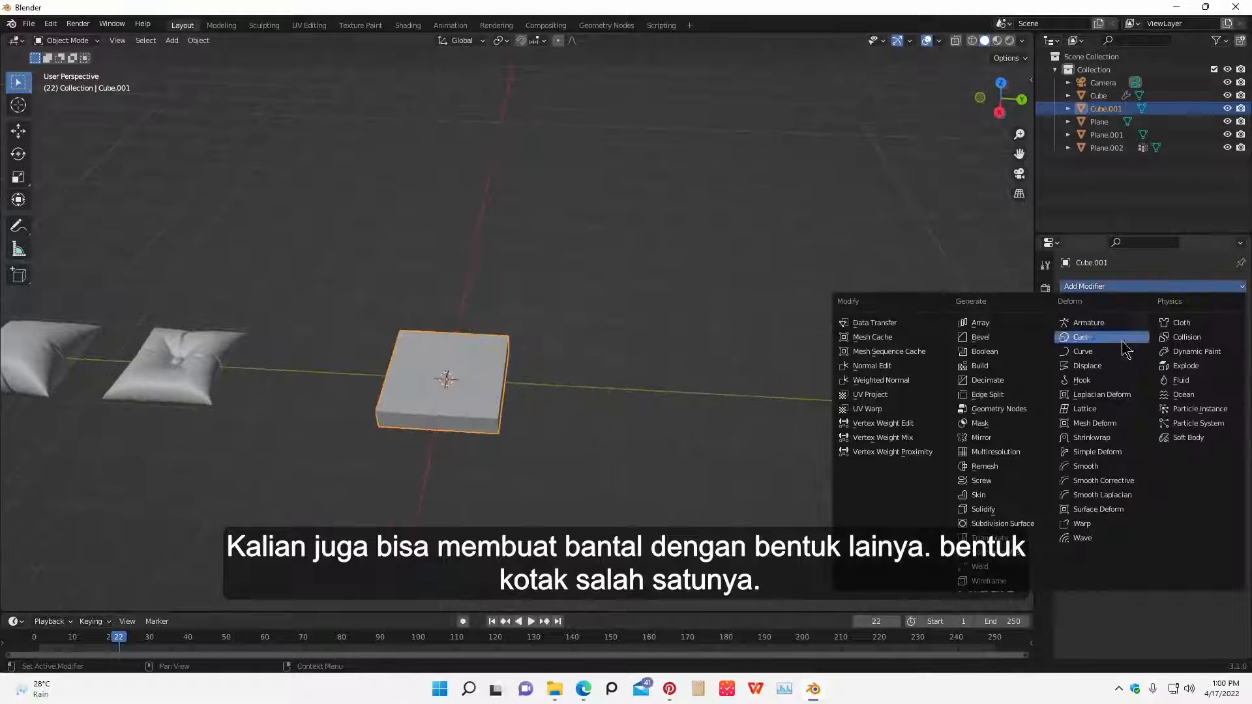
{"action": "left_click", "coordinate": [1181, 322]}
{"action": "left_click", "coordinate": [1046, 484]}
{"action": "left_click", "coordinate": [1045, 464]}
{"action": "left_click", "coordinate": [492, 621]}
{"action": "middle_click_drag", "start_coordinate": [587, 495], "coordinate": [592, 476]}
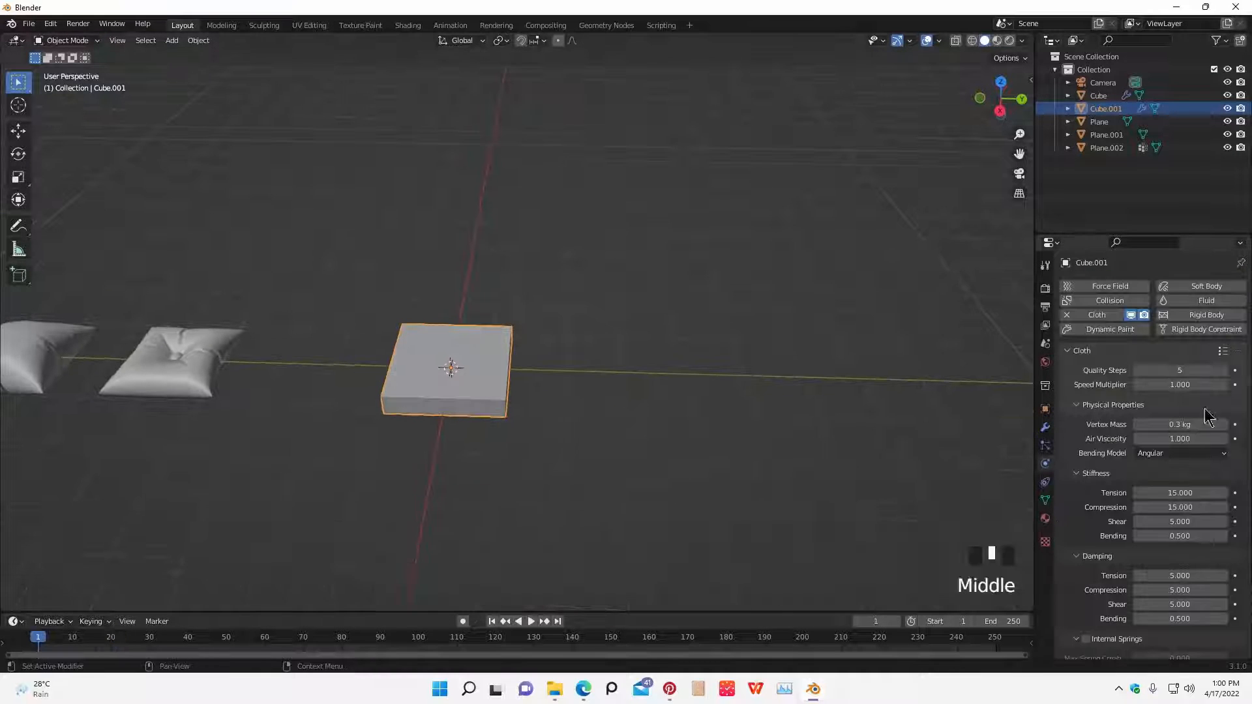
- Set the Gravity field weight of the box's cloth to 0
{"action": "scroll", "coordinate": [1131, 524], "scroll_direction": "down", "scroll_amount": 15}
{"action": "middle_click_drag", "start_coordinate": [1127, 524], "coordinate": [1129, 466]}
{"action": "left_click_drag", "start_coordinate": [1226, 550], "coordinate": [1131, 550]}
{"action": "scroll", "coordinate": [1133, 420], "scroll_direction": "up", "scroll_amount": 4}
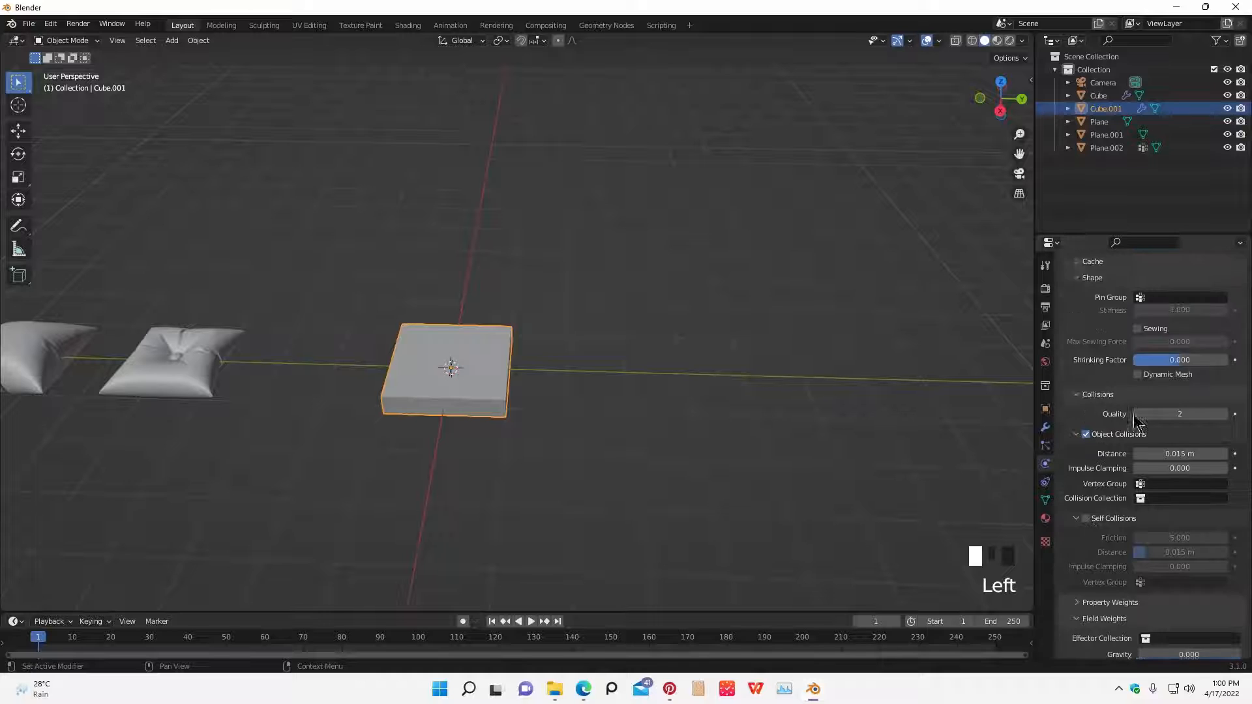
- Enable Pressure at 15 in the flattened box's cloth settings and run the simulation to frame 29
{"action": "scroll", "coordinate": [1105, 451], "scroll_direction": "down", "scroll_amount": 8}
{"action": "scroll", "coordinate": [1123, 456], "scroll_direction": "up", "scroll_amount": 14}
{"action": "scroll", "coordinate": [1112, 470], "scroll_direction": "down", "scroll_amount": 3}
{"action": "scroll", "coordinate": [1115, 463], "scroll_direction": "up", "scroll_amount": 6}
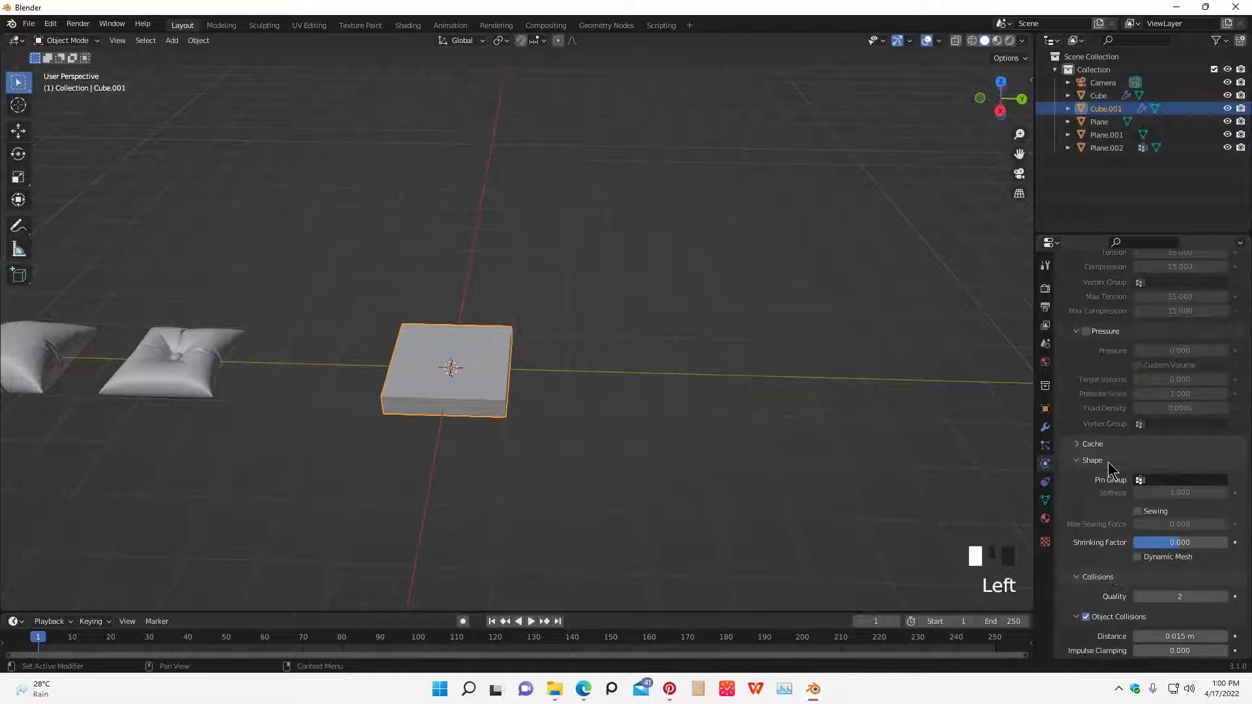
{"action": "key", "text": "Return"}
{"action": "key", "text": "space"}
{"action": "key", "text": "space"}
- Shade the inflated box smooth
{"action": "middle_click_drag", "start_coordinate": [716, 409], "coordinate": [554, 385]}
{"action": "right_click", "coordinate": [461, 384]}
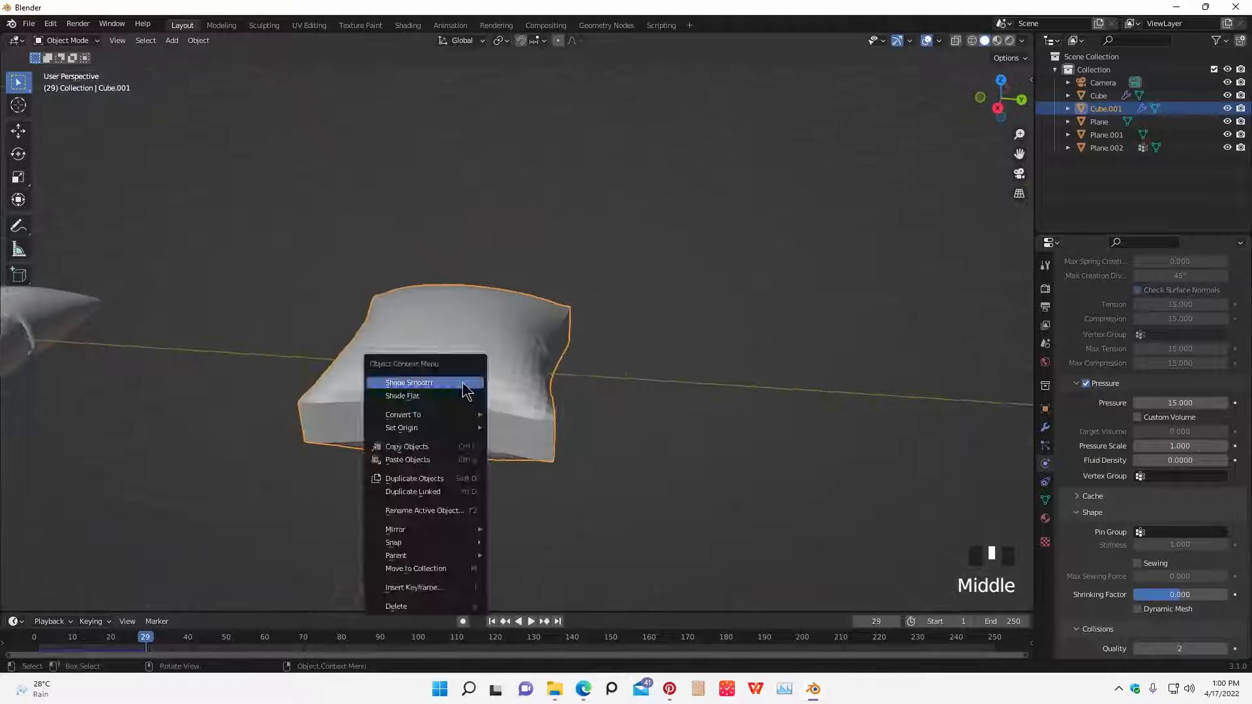
{"action": "left_click", "coordinate": [461, 384]}
- Add a Subdivision modifier to the box, placed after its Cloth modifier
{"action": "middle_click_drag", "start_coordinate": [587, 443], "coordinate": [807, 401]}
{"action": "scroll", "coordinate": [807, 400], "scroll_direction": "up", "scroll_amount": 2}
{"action": "left_click", "coordinate": [1045, 427]}
{"action": "left_click", "coordinate": [1121, 286]}
{"action": "left_click", "coordinate": [1002, 524]}
{"action": "middle_click_drag", "start_coordinate": [926, 469], "coordinate": [965, 450]}
{"action": "left_click", "coordinate": [1237, 349]}
{"action": "middle_click_drag", "start_coordinate": [777, 397], "coordinate": [894, 391]}
{"action": "left_click", "coordinate": [1209, 286]}
{"action": "left_click", "coordinate": [1002, 524]}
- Examine the smoothed box pillow's sides and corners from several angles and beside the other pillows
{"action": "scroll", "coordinate": [562, 456], "scroll_direction": "down", "scroll_amount": 4}
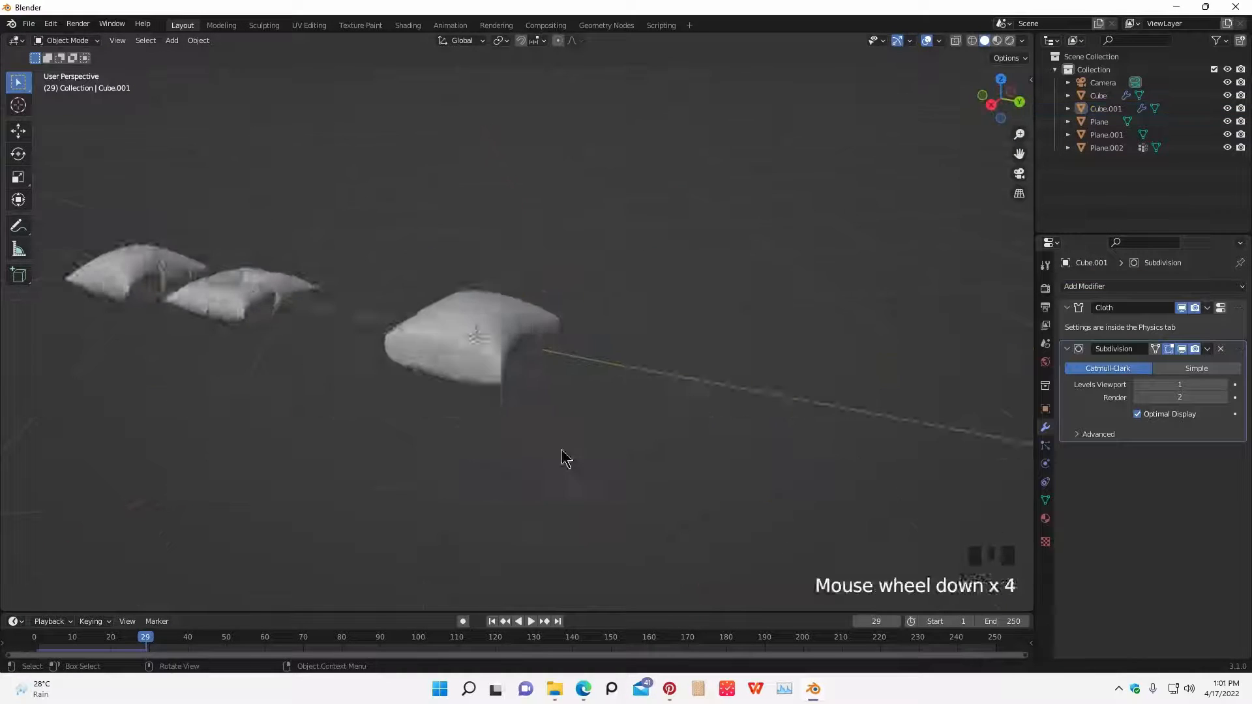
{"action": "middle_click_drag", "start_coordinate": [561, 456], "coordinate": [634, 450]}
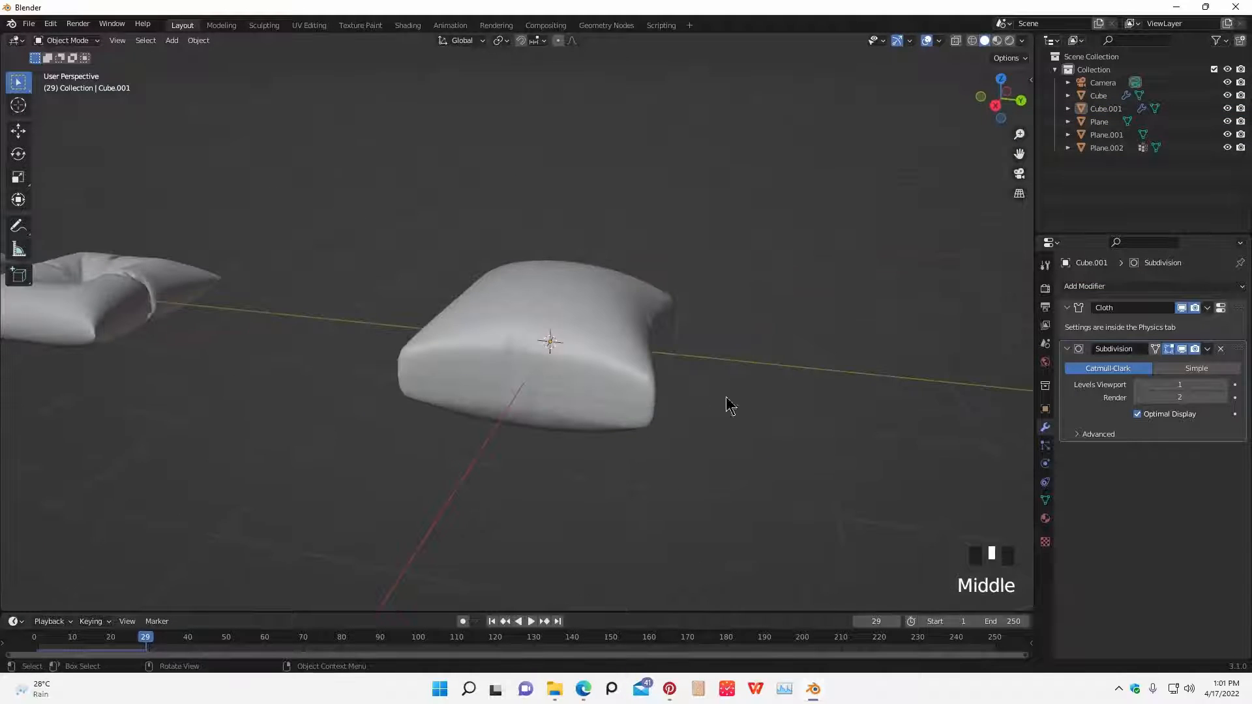
{"action": "scroll", "coordinate": [743, 365], "scroll_direction": "down", "scroll_amount": 1}
{"action": "middle_click_drag", "start_coordinate": [743, 365], "coordinate": [674, 372]}
{"action": "middle_click_drag", "start_coordinate": [539, 392], "coordinate": [561, 386], "text": "shift"}
{"action": "scroll", "coordinate": [652, 384], "scroll_direction": "down", "scroll_amount": 4}
{"action": "middle_click_drag", "start_coordinate": [691, 374], "coordinate": [803, 448]}
{"action": "scroll", "coordinate": [659, 405], "scroll_direction": "up", "scroll_amount": 3}
{"action": "scroll", "coordinate": [732, 408], "scroll_direction": "up", "scroll_amount": 1}
{"action": "scroll", "coordinate": [737, 404], "scroll_direction": "up", "scroll_amount": 2}
- Go back to the first frame and replay the box's inflation for about 26 frames
{"action": "left_click", "coordinate": [1045, 482]}
{"action": "left_click_drag", "start_coordinate": [128, 637], "coordinate": [39, 641]}
{"action": "key", "text": "space"}
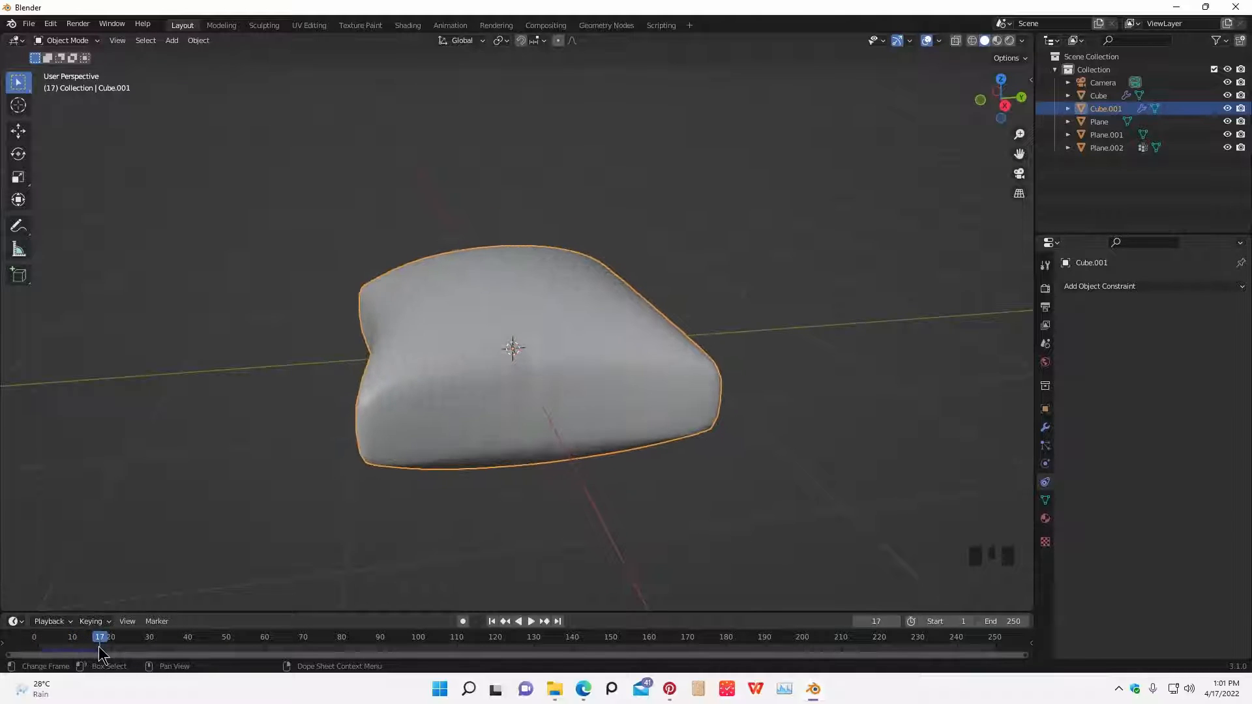
{"action": "key", "text": "space"}
- Set the box's cloth Pressure to 1 and run the simulation again from the first frame
{"action": "left_click", "coordinate": [1045, 500]}
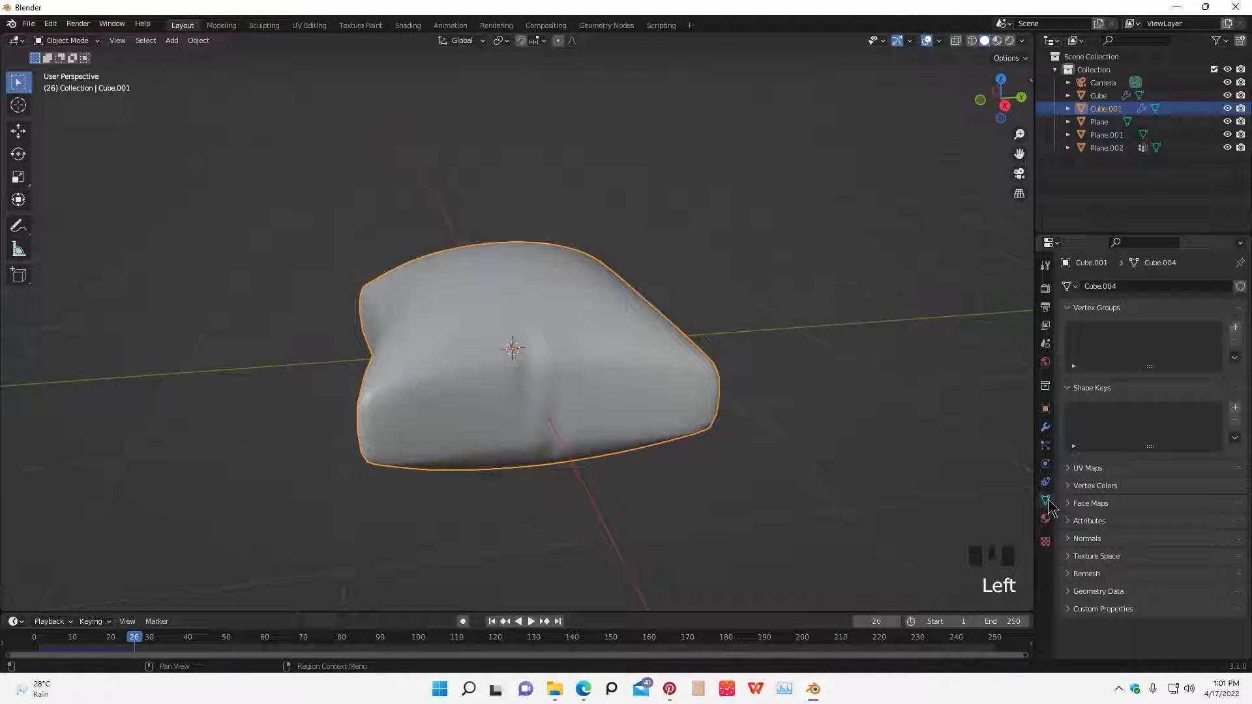
{"action": "left_click", "coordinate": [1045, 464]}
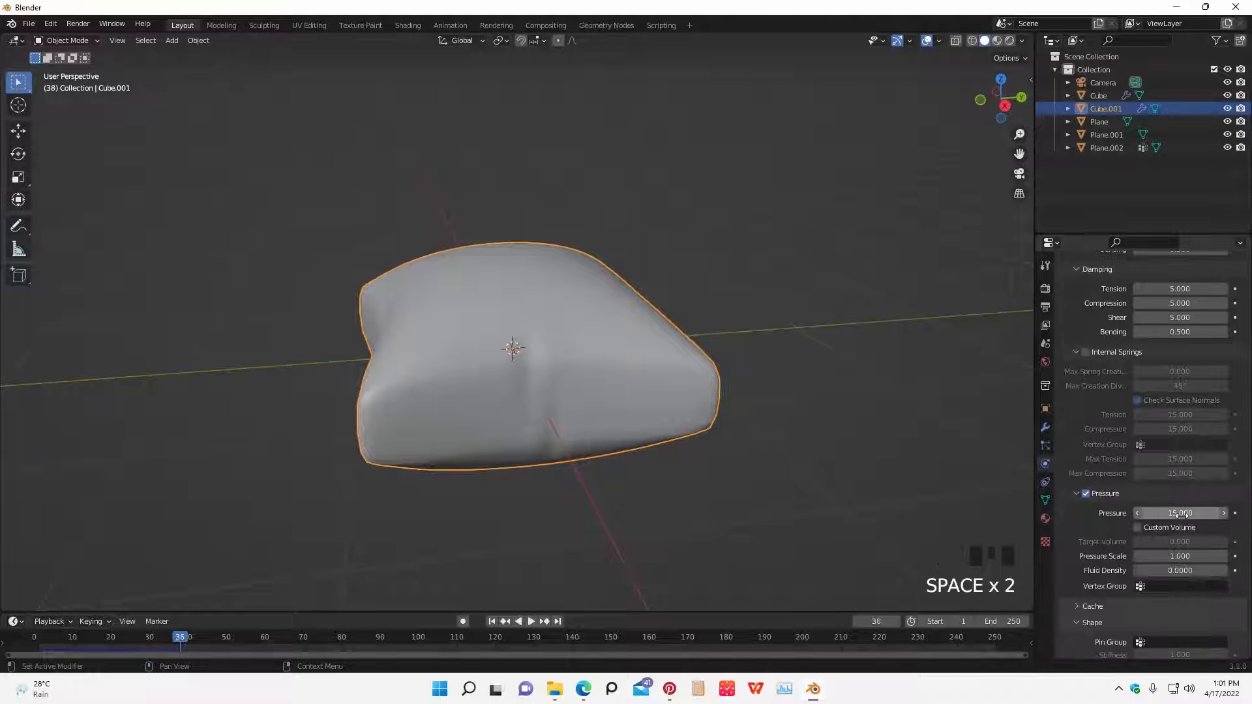
{"action": "middle_click_drag", "start_coordinate": [875, 502], "coordinate": [813, 512]}
{"action": "key", "text": "space"}
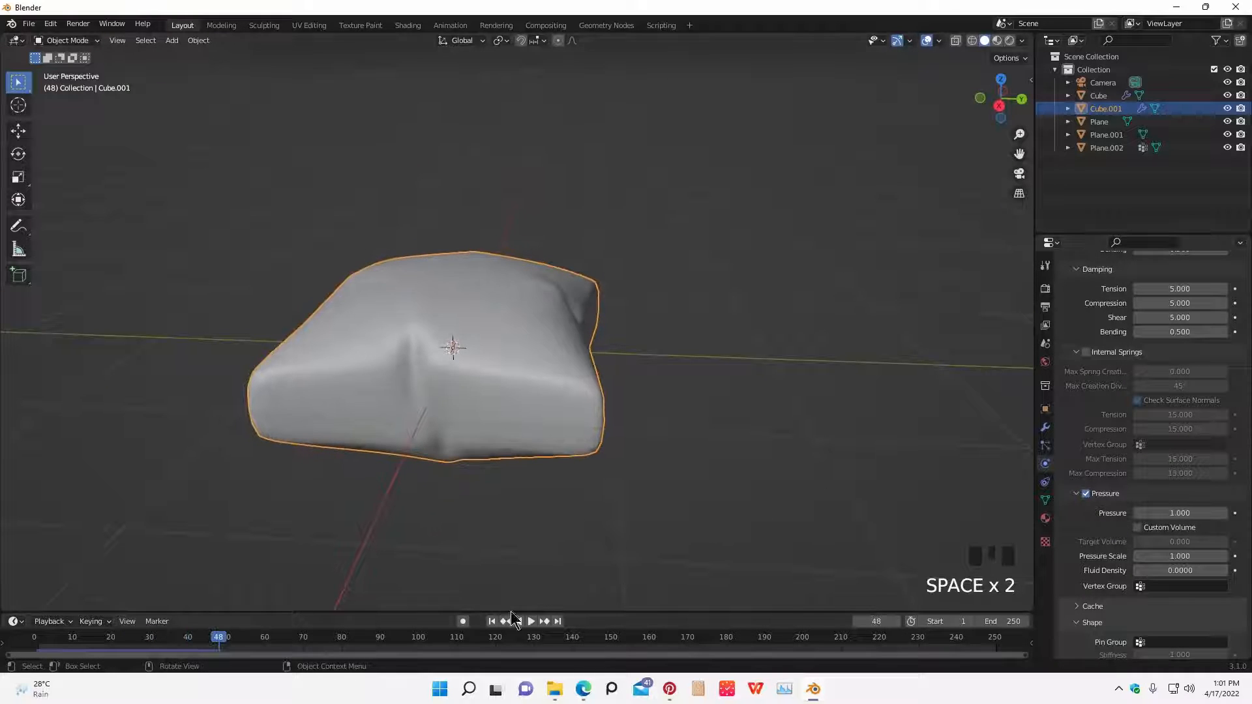
{"action": "left_click", "coordinate": [491, 620]}
{"action": "middle_click_drag", "start_coordinate": [607, 541], "coordinate": [763, 526]}
{"action": "key", "text": "space"}
- Subdivide the entire box mesh in Edit Mode and return to Object Mode
{"action": "key", "text": "Tab"}
{"action": "middle_click_drag", "start_coordinate": [639, 496], "coordinate": [710, 455]}
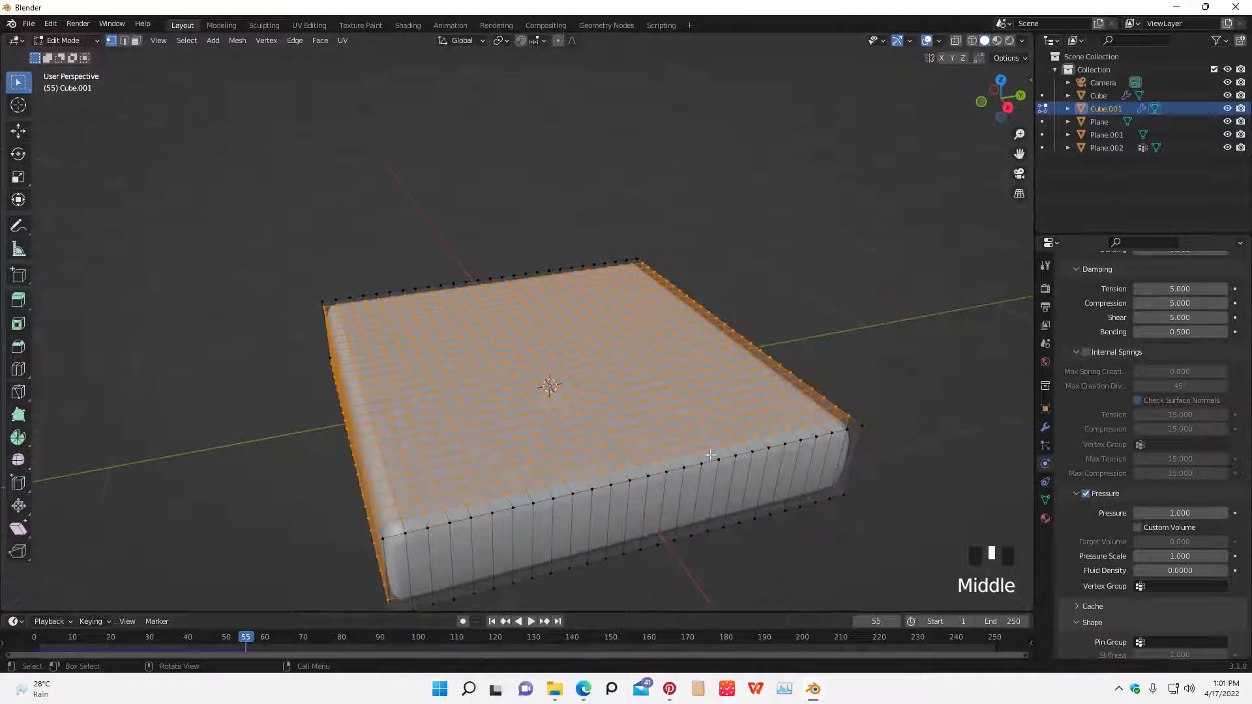
{"action": "key", "text": "a"}
{"action": "right_click", "coordinate": [673, 423]}
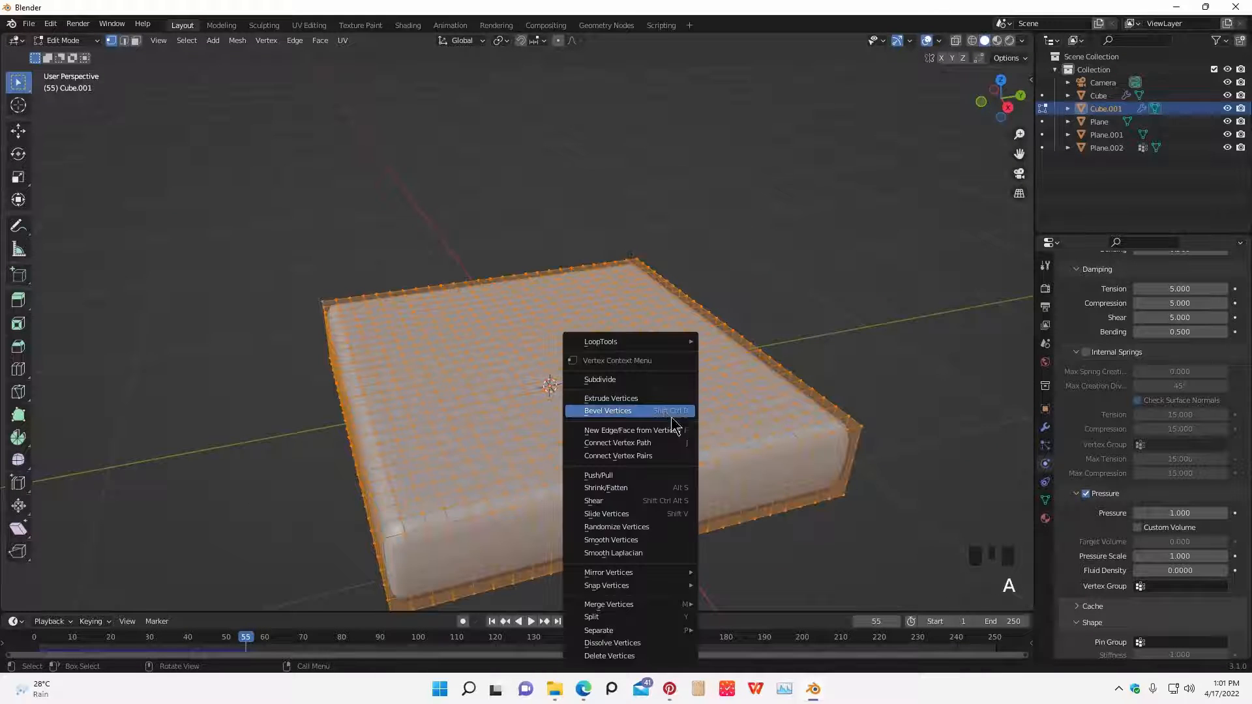
{"action": "left_click", "coordinate": [627, 384]}
{"action": "key", "text": "Tab"}
- Run the subdivided box's simulation from the first frame twice and examine how its sides fold
{"action": "left_click", "coordinate": [491, 621]}
{"action": "key", "text": "space"}
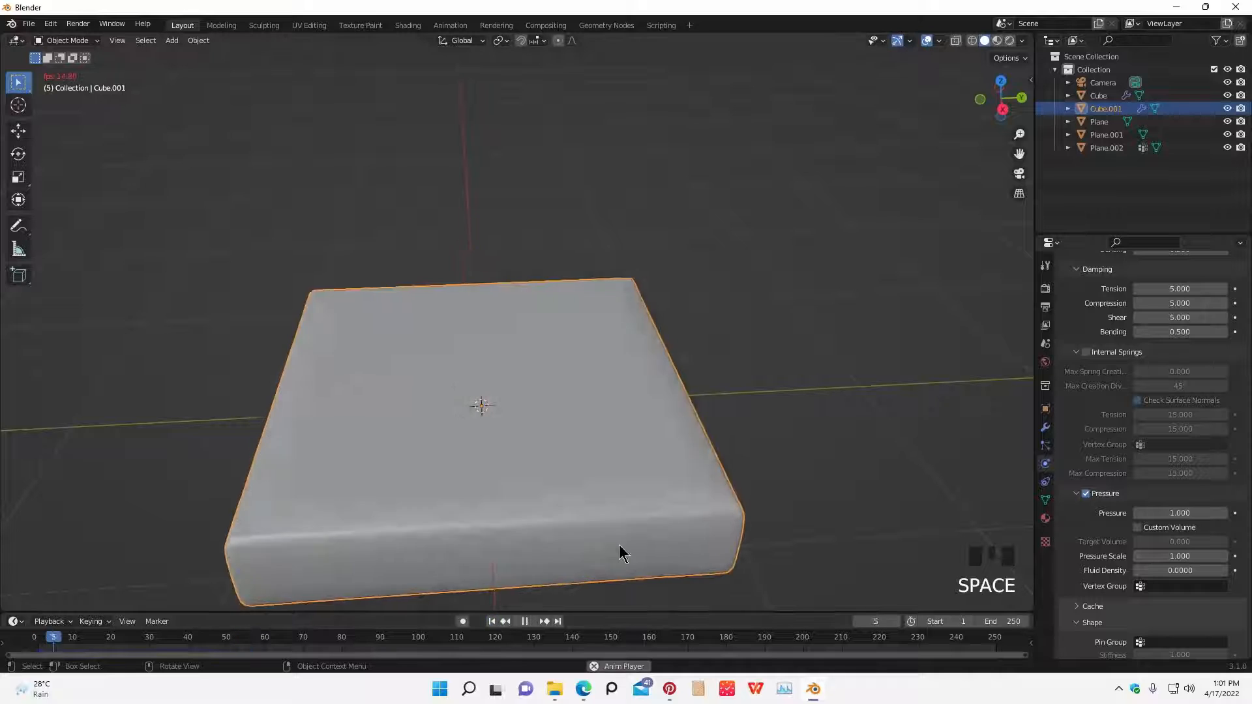
{"action": "middle_click_drag", "start_coordinate": [659, 540], "coordinate": [608, 629]}
{"action": "key", "text": "space"}
{"action": "left_click", "coordinate": [492, 621]}
{"action": "key", "text": "space"}
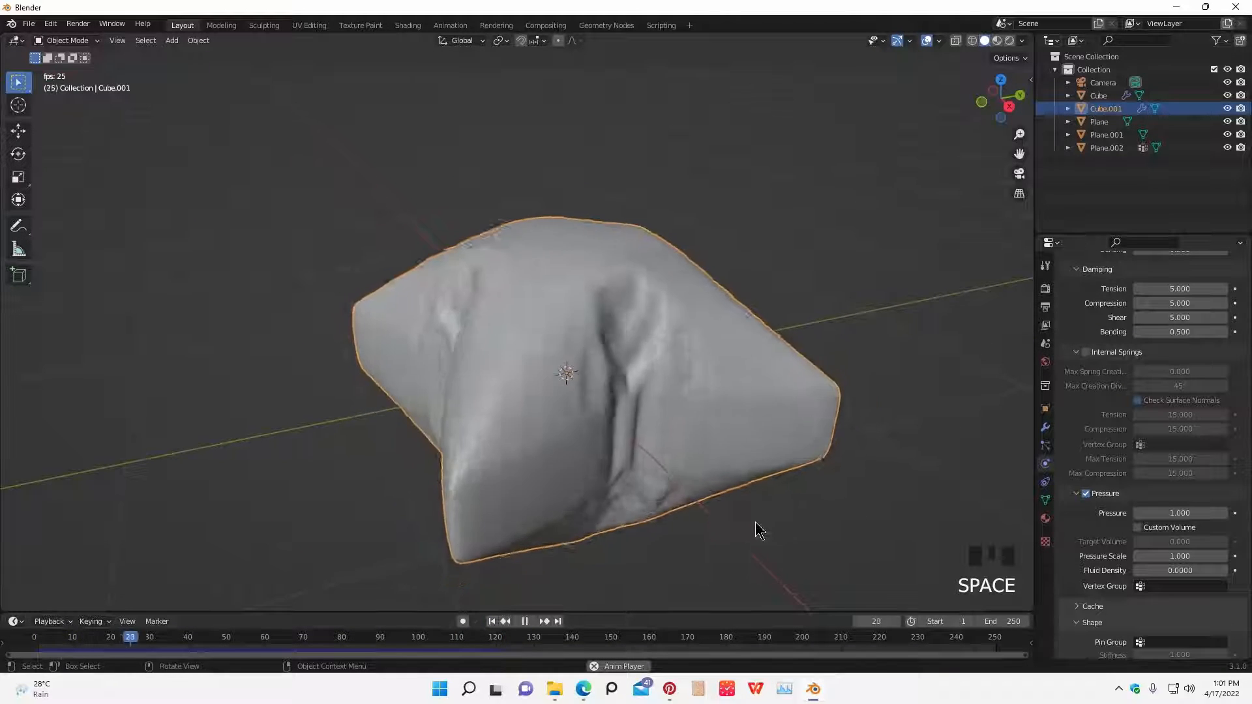
{"action": "middle_click_drag", "start_coordinate": [751, 526], "coordinate": [740, 497]}
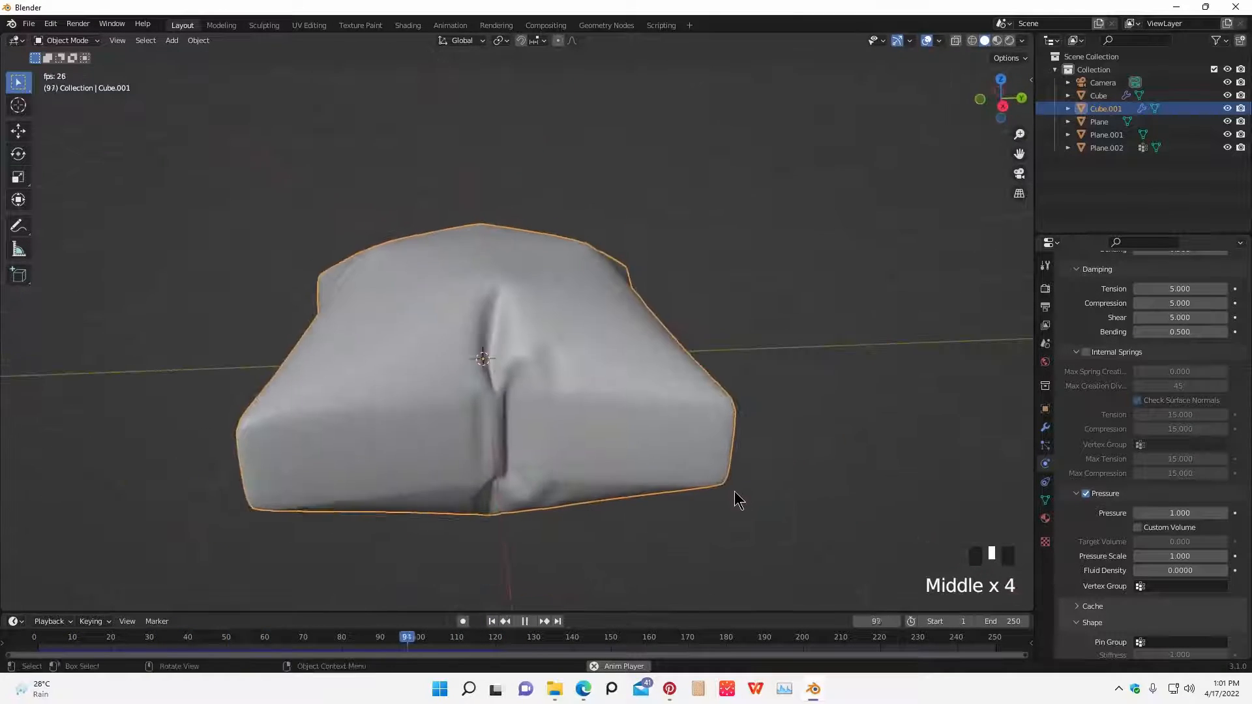
{"action": "key", "text": "space"}
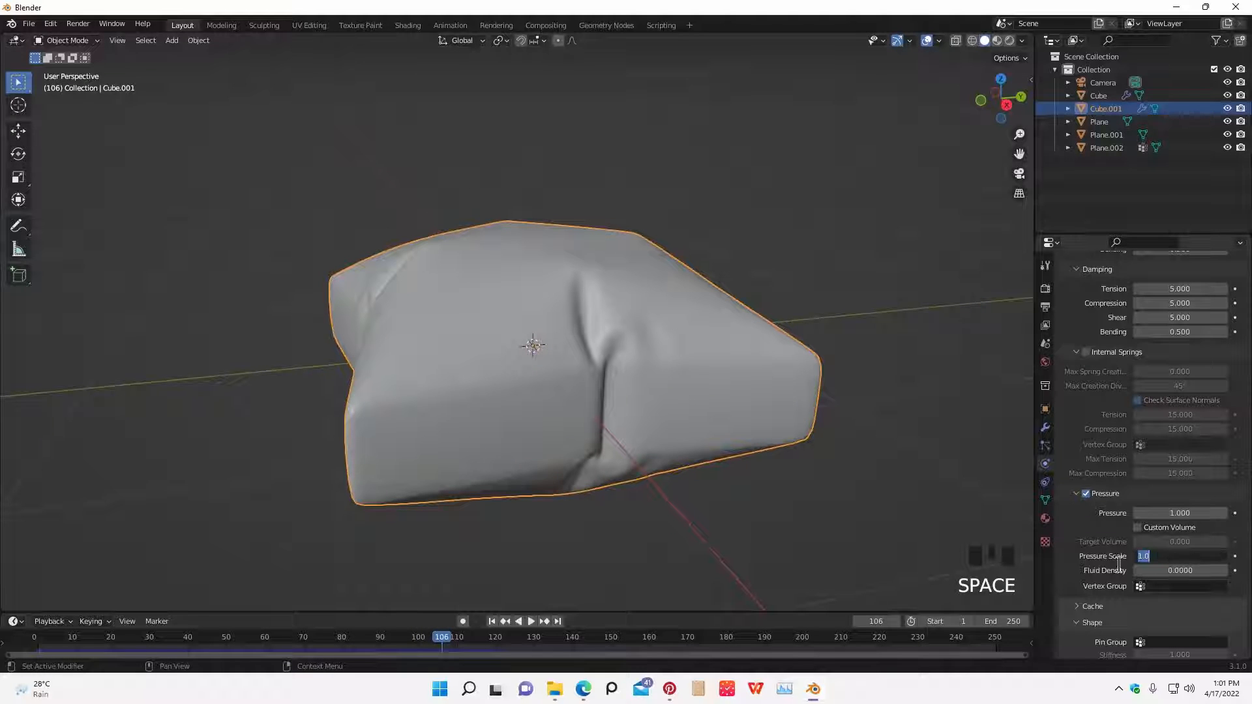
- Set the box's Pressure Scale to 0.2, rerun the simulation and return to the first frame
{"action": "left_click", "coordinate": [505, 621]}
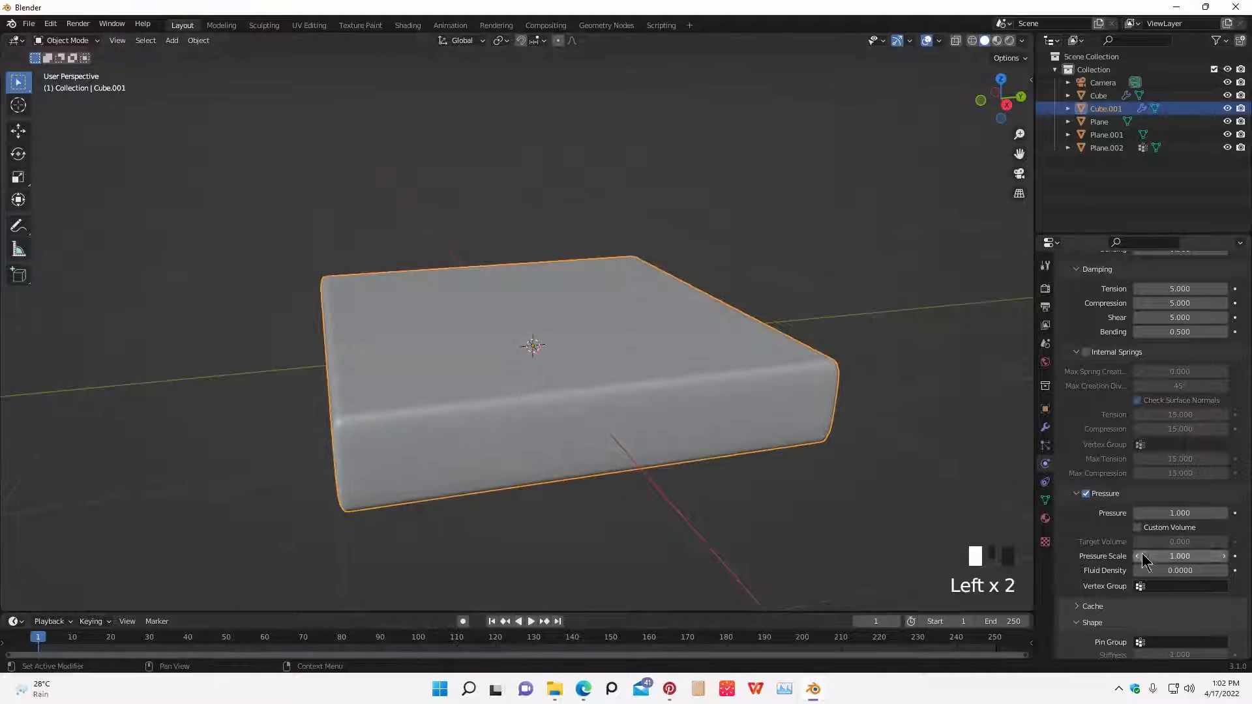
{"action": "key", "text": "space"}
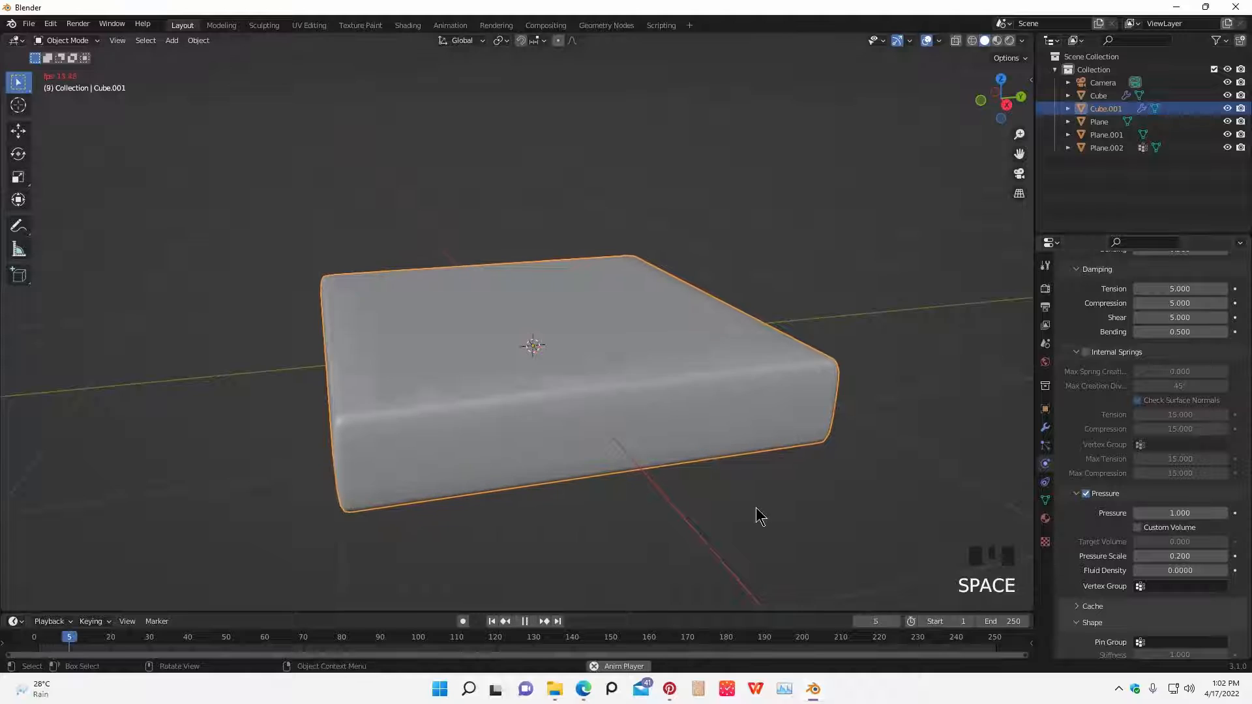
{"action": "middle_click_drag", "start_coordinate": [791, 511], "coordinate": [835, 514]}
{"action": "key", "text": "space"}
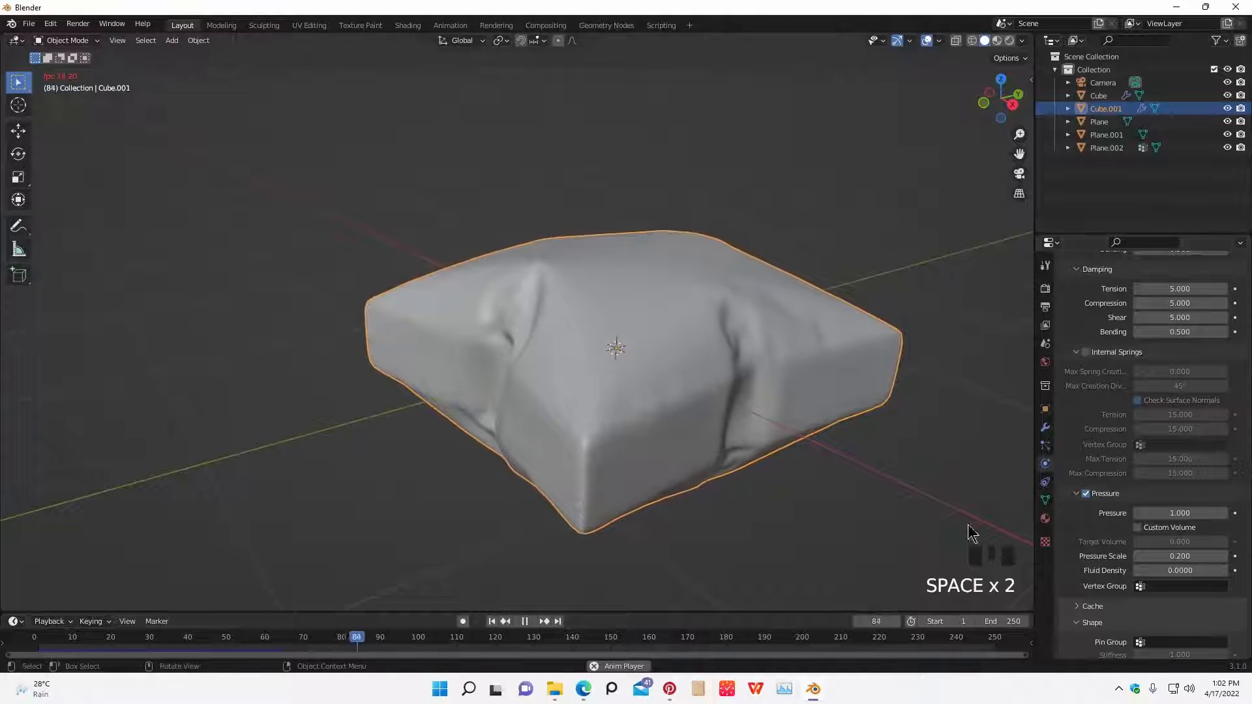
{"action": "middle_click_drag", "start_coordinate": [972, 531], "coordinate": [655, 629]}
{"action": "key", "text": "space"}
{"action": "left_click", "coordinate": [491, 621]}
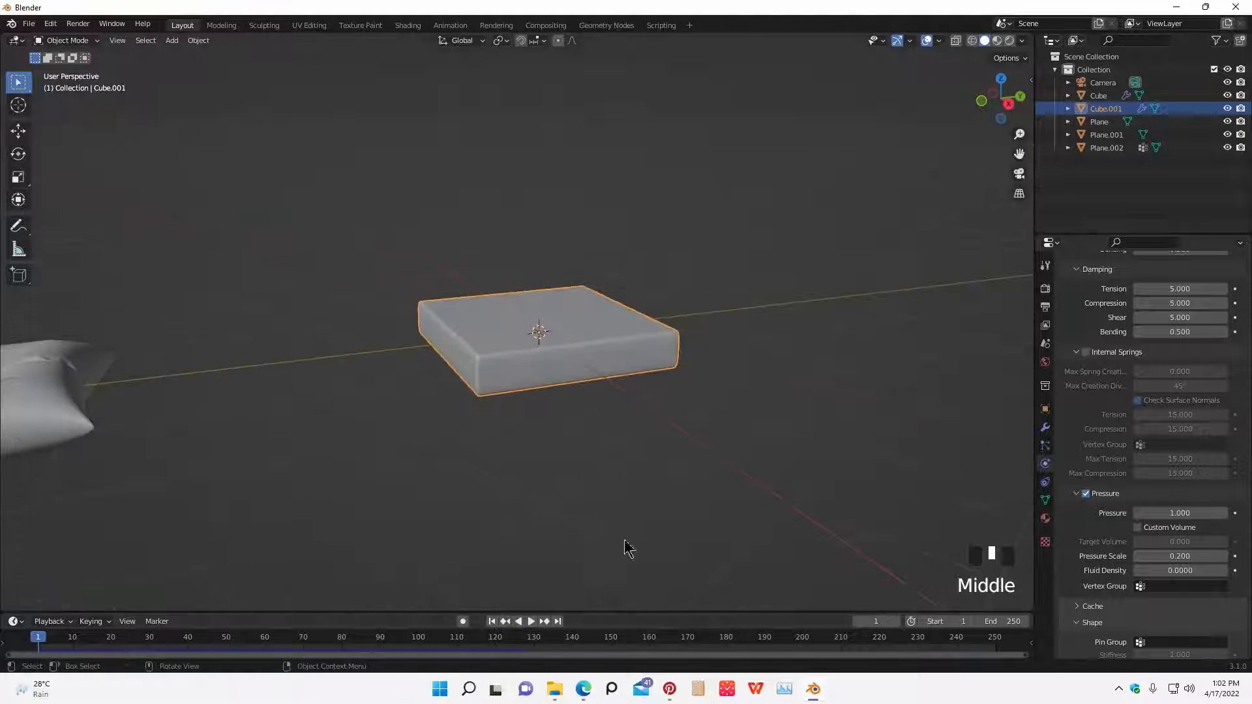
- Set the box's cloth Pressure to 0.6 and start the simulation from the first frame
{"action": "middle_click_drag", "start_coordinate": [629, 547], "coordinate": [707, 447]}
{"action": "key", "text": "Tab"}
{"action": "middle_click_drag", "start_coordinate": [707, 447], "coordinate": [927, 492]}
{"action": "key", "text": "Tab"}
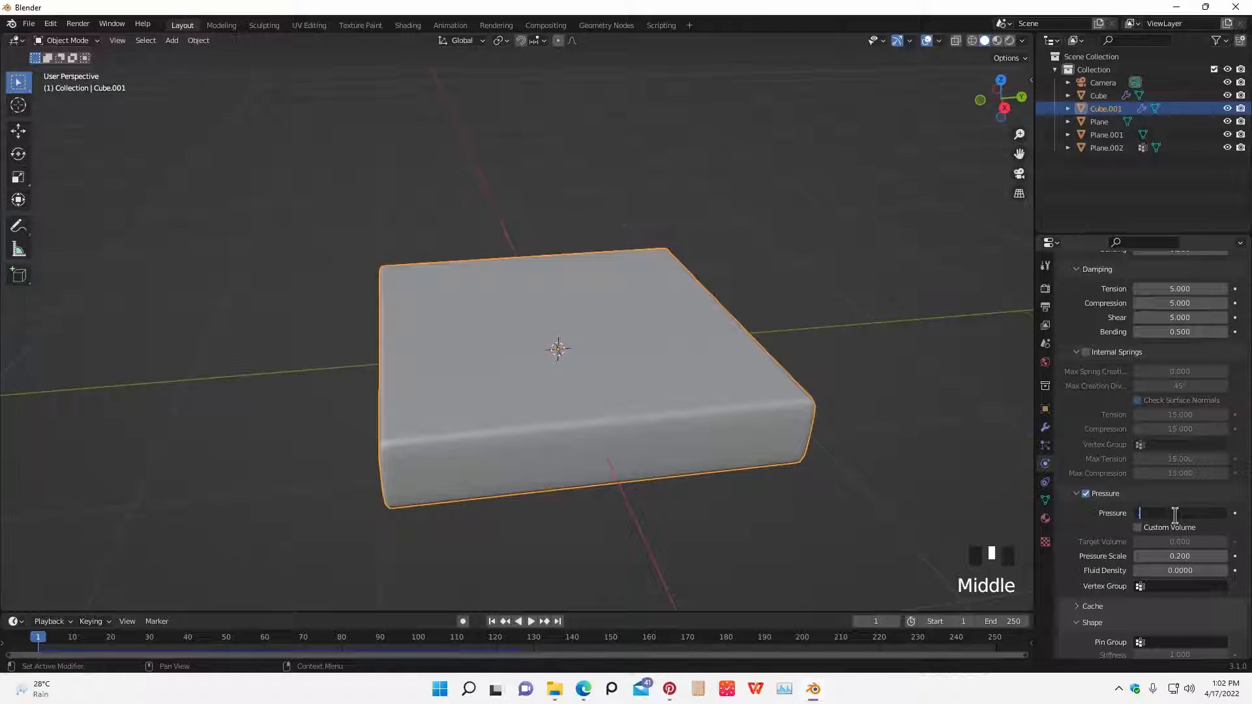
{"action": "mouse_move", "coordinate": [921, 507]}
{"action": "middle_mouse_down"}
{"action": "mouse_move", "coordinate": [911, 492]}
{"action": "mouse_move", "coordinate": [930, 511]}
{"action": "middle_mouse_up"}
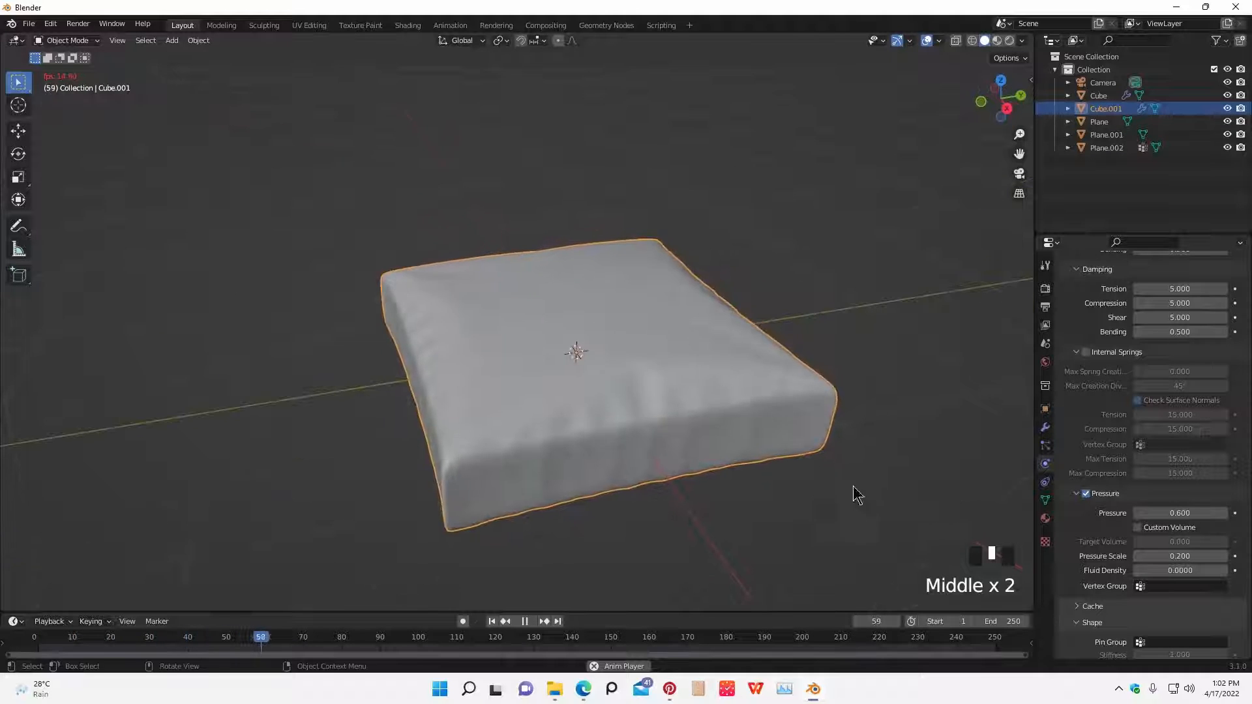
- Examine the inflating box pillow from several angles while pausing and resuming the simulation
{"action": "middle_click_drag", "start_coordinate": [854, 495], "coordinate": [712, 498]}
{"action": "left_click", "coordinate": [671, 461]}
{"action": "scroll", "coordinate": [704, 435], "scroll_direction": "down", "scroll_amount": 4}
{"action": "key", "text": "space"}
{"action": "scroll", "coordinate": [670, 492], "scroll_direction": "up", "scroll_amount": 3}
{"action": "key", "text": "space"}
{"action": "key", "text": "space"}
{"action": "key", "text": "space"}
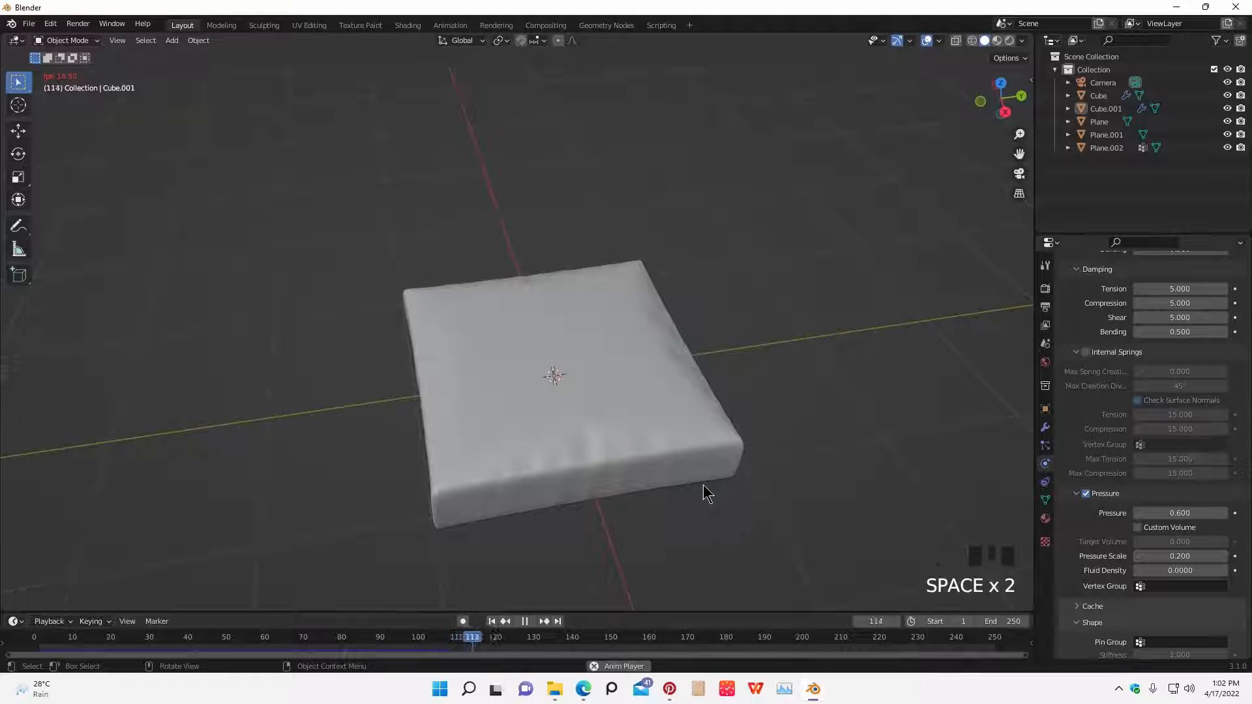
{"action": "middle_click_drag", "start_coordinate": [694, 495], "coordinate": [785, 459]}
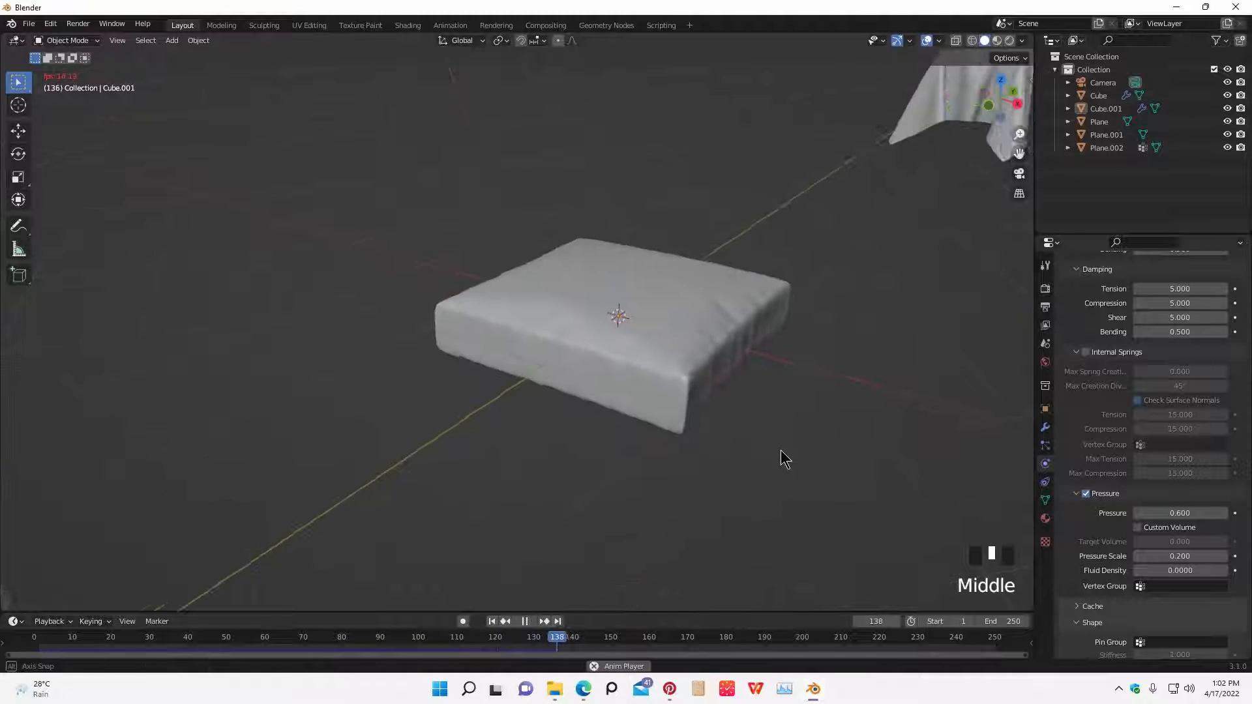
{"action": "scroll", "coordinate": [785, 458], "scroll_direction": "down", "scroll_amount": 3}
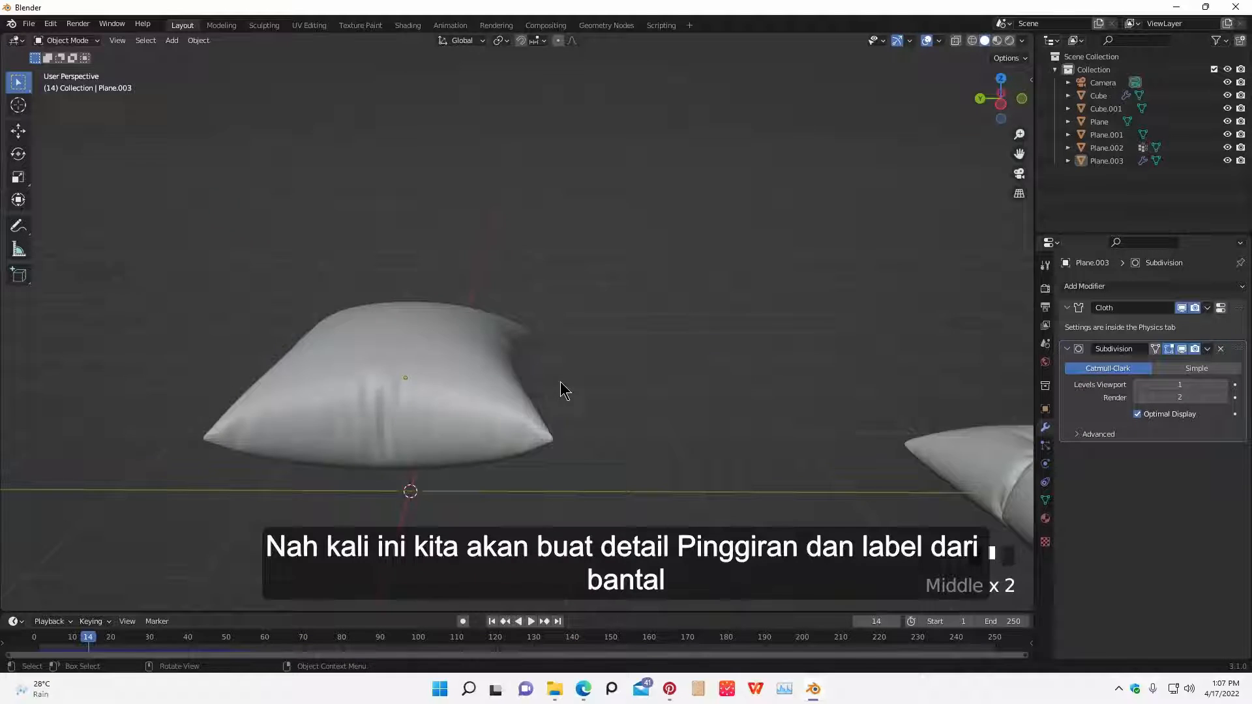
- Select the duplicated plain pillow (Plane.003) and apply its Cloth modifier at frame 14, keeping the Subdivision modifier
{"action": "middle_click_drag", "start_coordinate": [560, 390], "coordinate": [662, 424]}
{"action": "scroll", "coordinate": [567, 413], "scroll_direction": "down", "scroll_amount": 3}
{"action": "scroll", "coordinate": [463, 413], "scroll_direction": "up", "scroll_amount": 4}
{"action": "middle_click_drag", "start_coordinate": [463, 413], "coordinate": [550, 459], "text": "shift"}
{"action": "scroll", "coordinate": [487, 448], "scroll_direction": "up", "scroll_amount": 3}
{"action": "left_click", "coordinate": [336, 478]}
{"action": "scroll", "coordinate": [368, 471], "scroll_direction": "down", "scroll_amount": 1}
{"action": "middle_click_drag", "start_coordinate": [338, 455], "coordinate": [396, 445], "text": "shift"}
{"action": "right_click", "coordinate": [396, 451]}
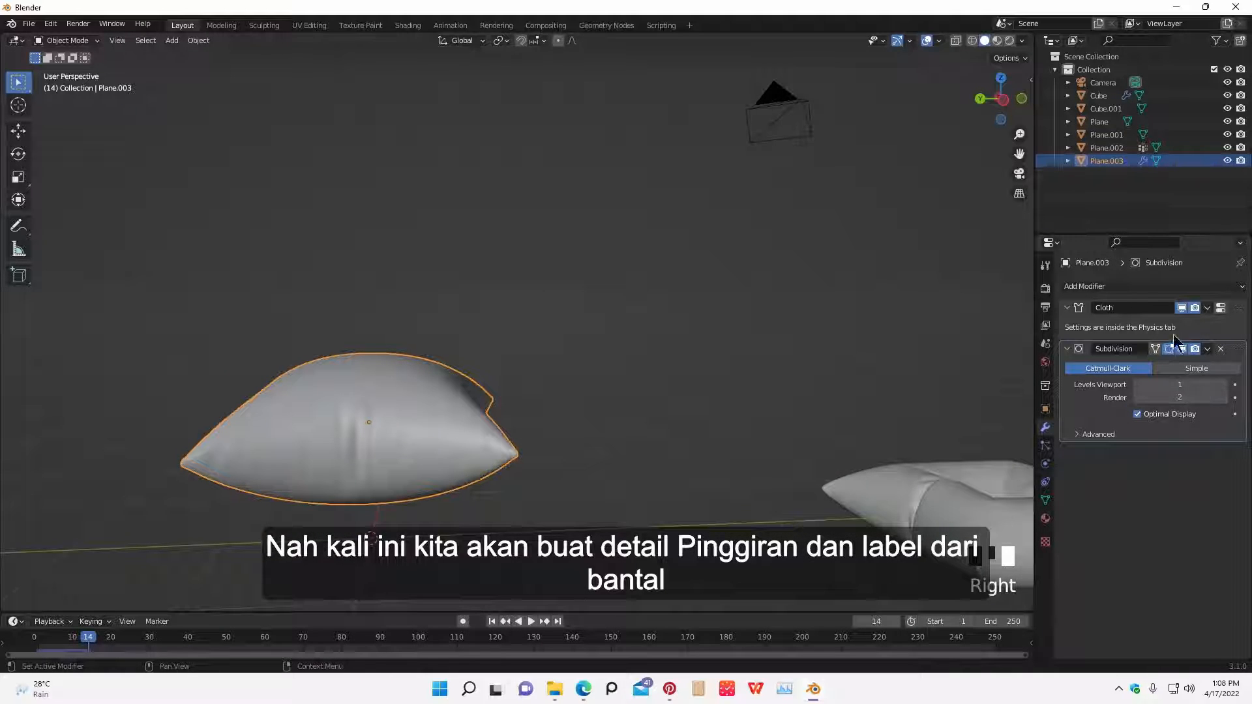
{"action": "middle_click_drag", "start_coordinate": [541, 452], "coordinate": [568, 461]}
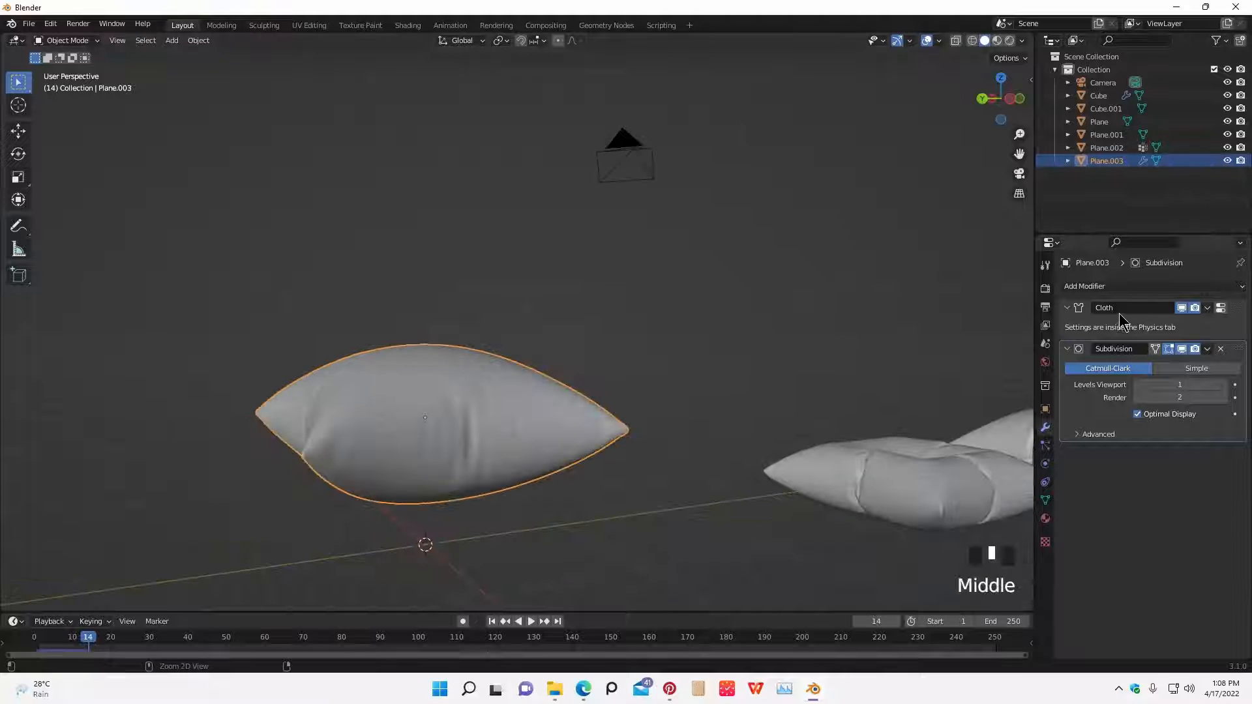
{"action": "key", "text": "ctrl+a"}
{"action": "key", "text": "ctrl+z"}
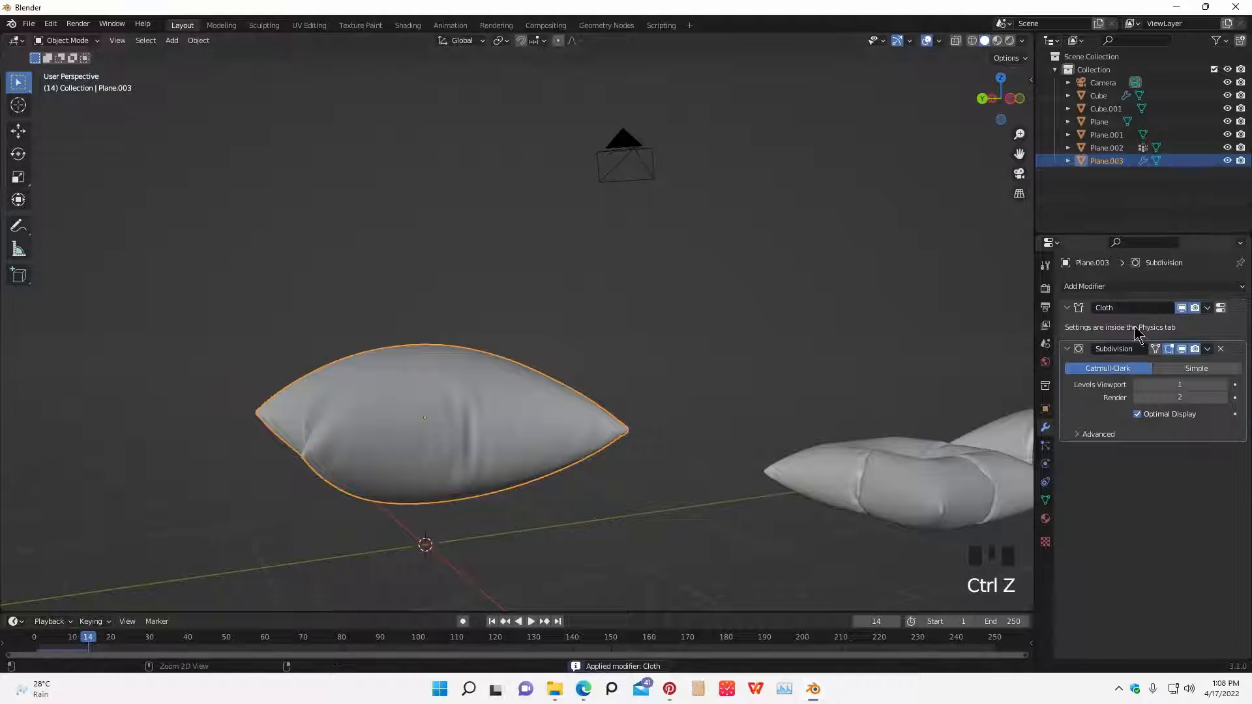
{"action": "key", "text": "ctrl+a"}
- Select the edge loop running around the plain pillow's seam in Edit Mode
{"action": "middle_click_drag", "start_coordinate": [611, 451], "coordinate": [846, 442]}
{"action": "double_click", "coordinate": [523, 469]}
{"action": "key", "text": "Tab"}
{"action": "left_click", "coordinate": [223, 439], "text": "alt"}
{"action": "scroll", "coordinate": [639, 500], "scroll_direction": "up", "scroll_amount": 2}
{"action": "middle_click_drag", "start_coordinate": [640, 500], "coordinate": [741, 499]}
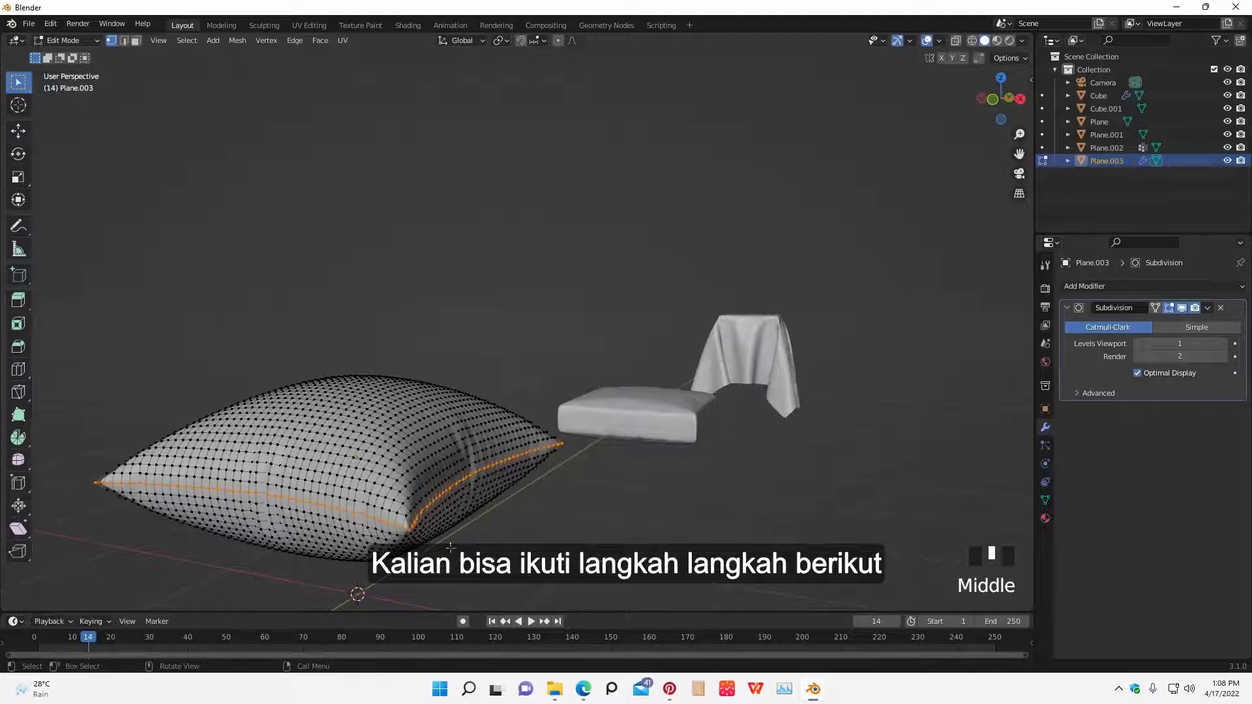
- Duplicate the seam edge loop and move the copy about 1.04 m up along Z, above the pillow
{"action": "middle_click_drag", "start_coordinate": [450, 547], "coordinate": [670, 488], "text": "shift"}
{"action": "scroll", "coordinate": [639, 502], "scroll_direction": "up", "scroll_amount": 4}
{"action": "scroll", "coordinate": [710, 498], "scroll_direction": "down", "scroll_amount": 3}
{"action": "middle_click_drag", "start_coordinate": [586, 489], "coordinate": [598, 489]}
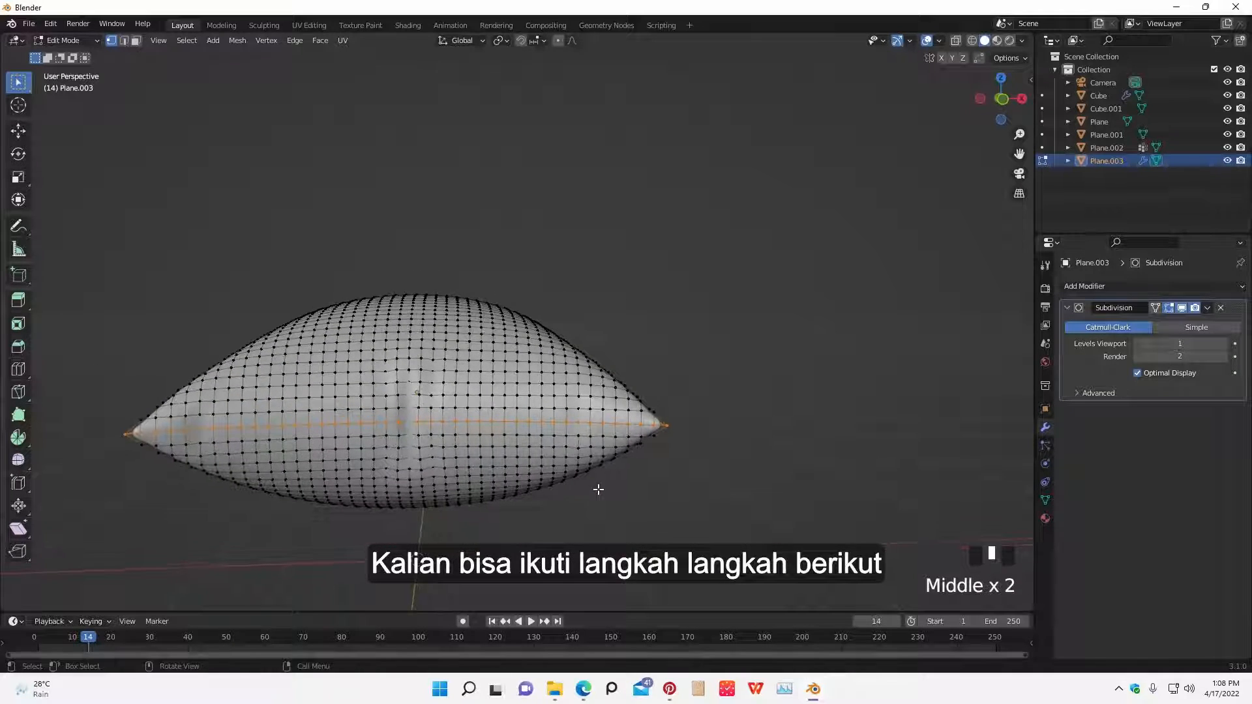
{"action": "key", "text": "shift+d"}
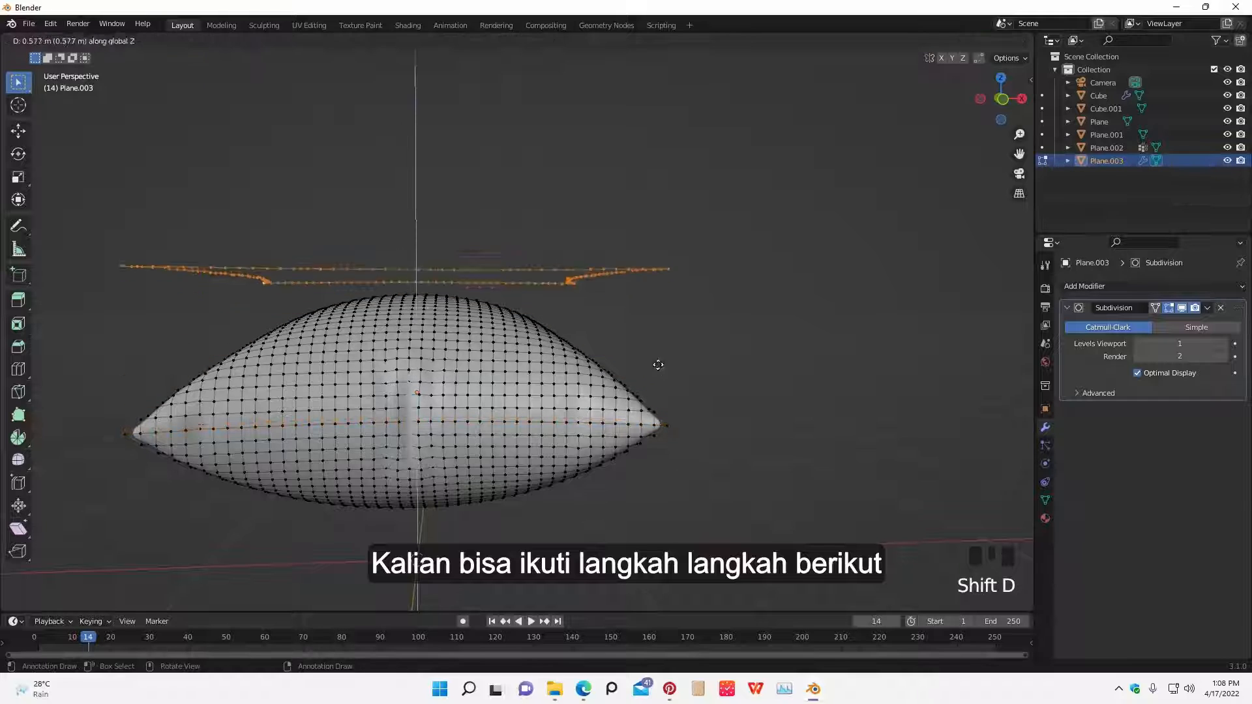
{"action": "left_click", "coordinate": [630, 269]}
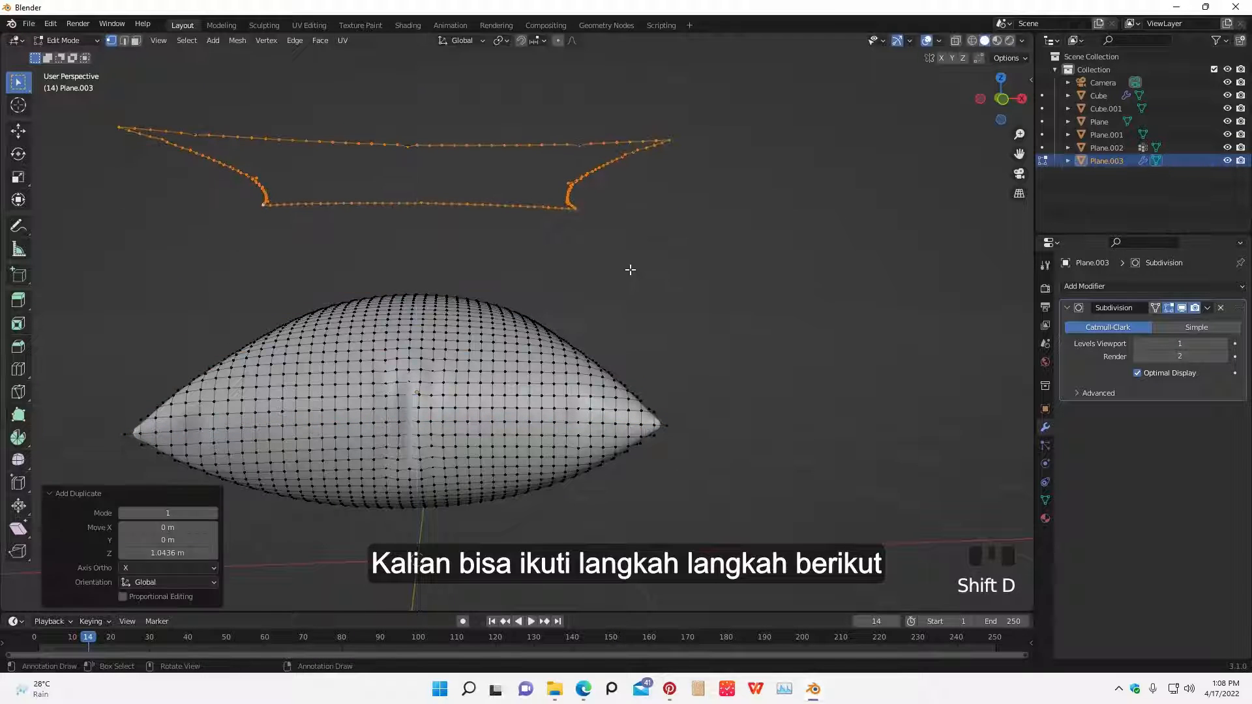
- Reselect the pillow's own seam loop and bevel it with one segment, about 0.003 m wide
{"action": "left_click", "coordinate": [630, 427], "text": "alt"}
{"action": "middle_click_drag", "start_coordinate": [634, 422], "coordinate": [710, 415]}
{"action": "scroll", "coordinate": [684, 436], "scroll_direction": "up", "scroll_amount": 2}
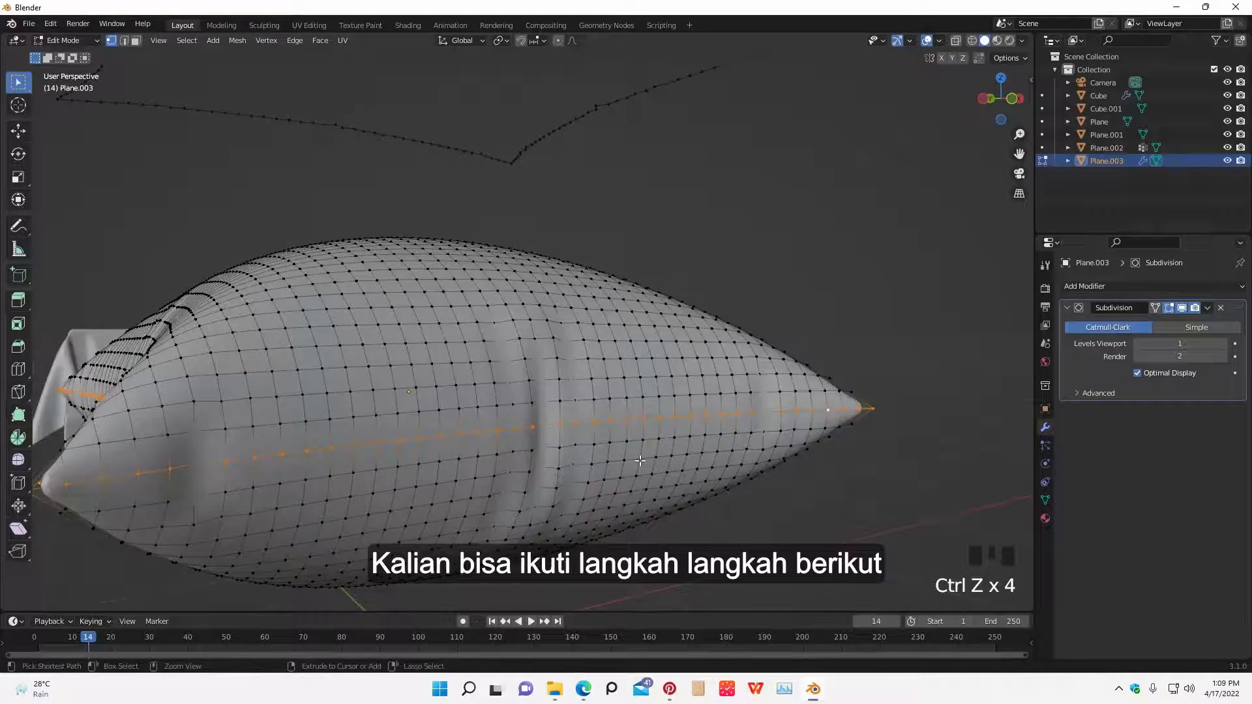
{"action": "middle_click_drag", "start_coordinate": [522, 473], "coordinate": [603, 478]}
{"action": "middle_click_drag", "start_coordinate": [604, 477], "coordinate": [632, 477], "text": "shift"}
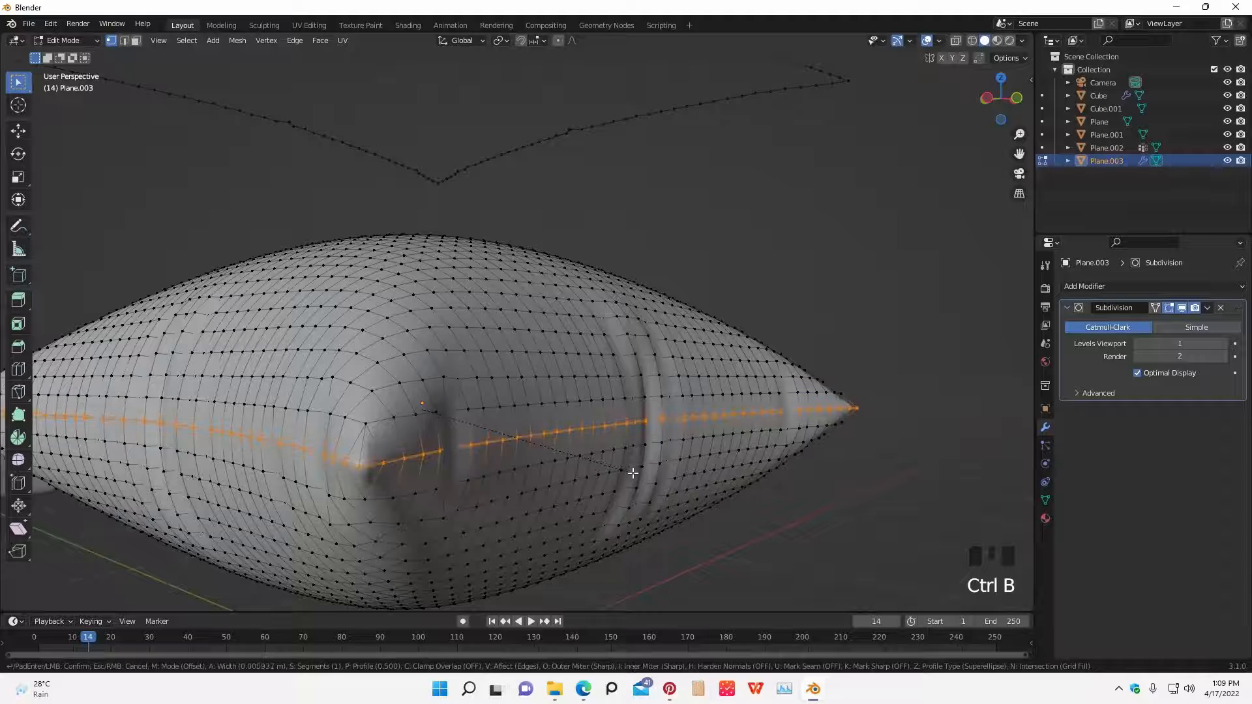
{"action": "left_click", "coordinate": [632, 472]}
- Extrude the bevelled seam strip in place, shrink it about 0.012 m inward along its normals, and return to Object Mode
{"action": "middle_click_drag", "start_coordinate": [681, 463], "coordinate": [673, 461]}
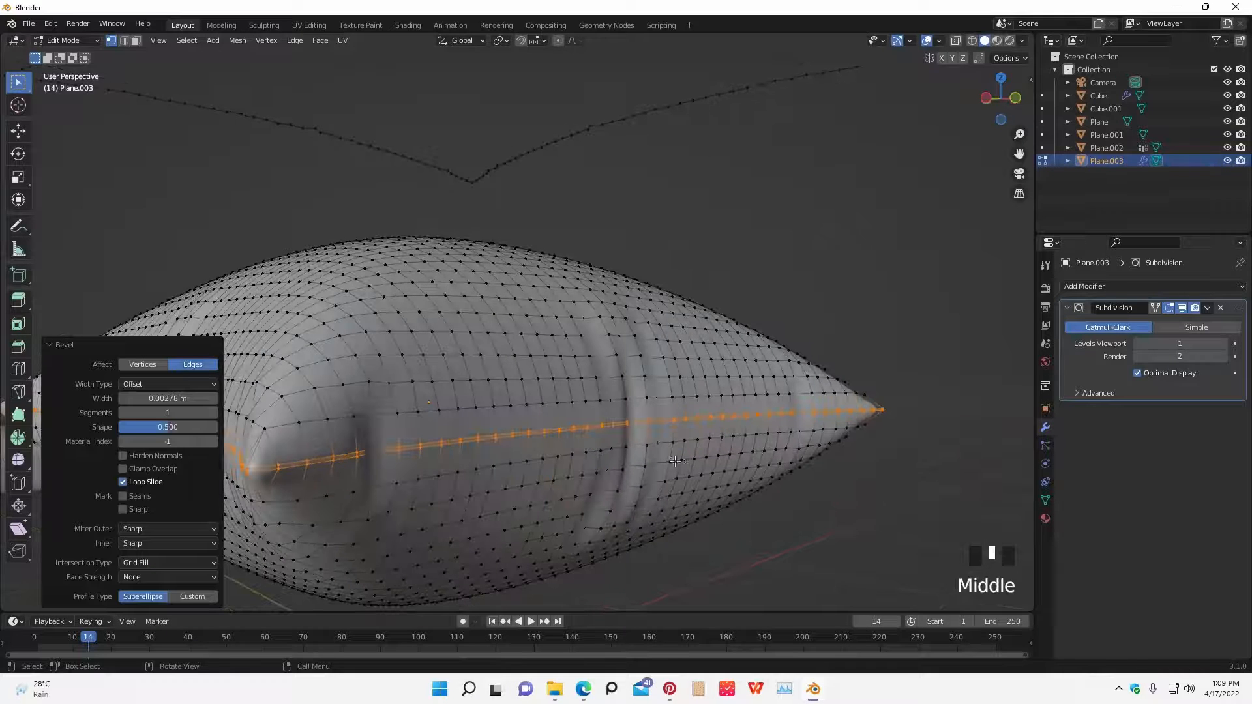
{"action": "key", "text": "e"}
{"action": "right_click", "coordinate": [663, 456]}
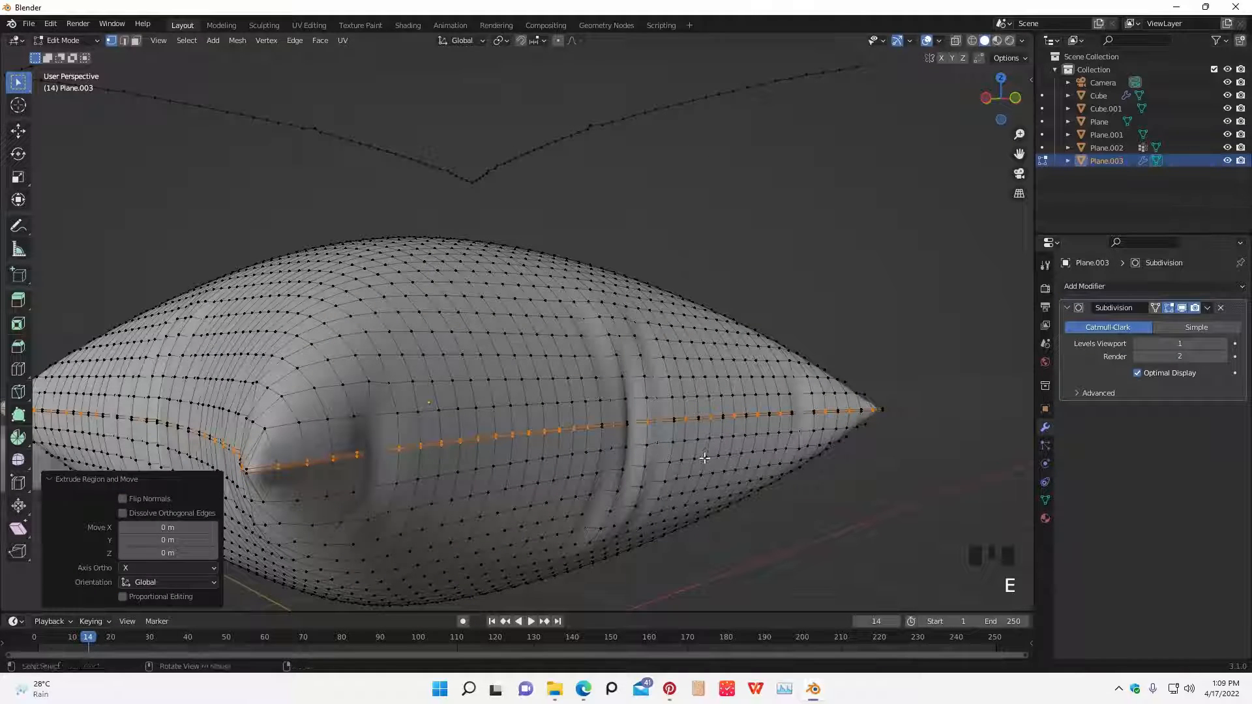
{"action": "key", "text": "alt+s"}
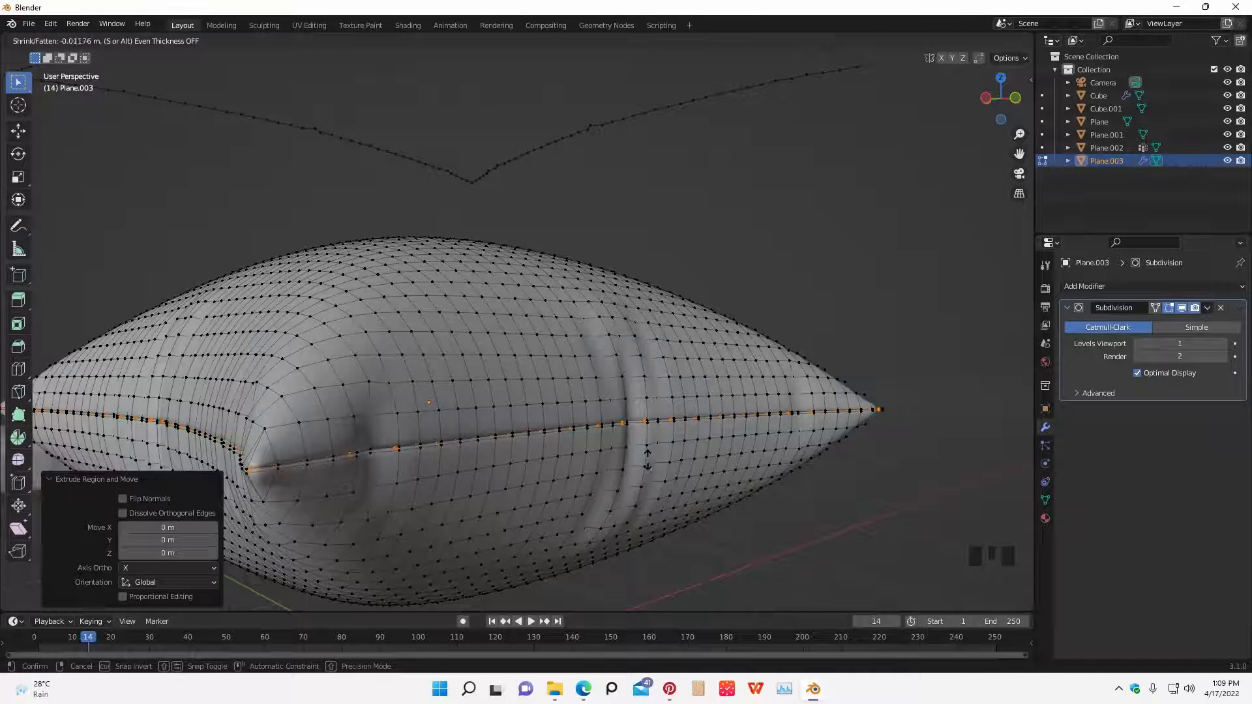
{"action": "left_click", "coordinate": [647, 459]}
{"action": "middle_click_drag", "start_coordinate": [665, 455], "coordinate": [664, 459]}
{"action": "key", "text": "Tab"}
{"action": "scroll", "coordinate": [769, 441], "scroll_direction": "down", "scroll_amount": 2}
{"action": "middle_click_drag", "start_coordinate": [768, 442], "coordinate": [571, 446]}
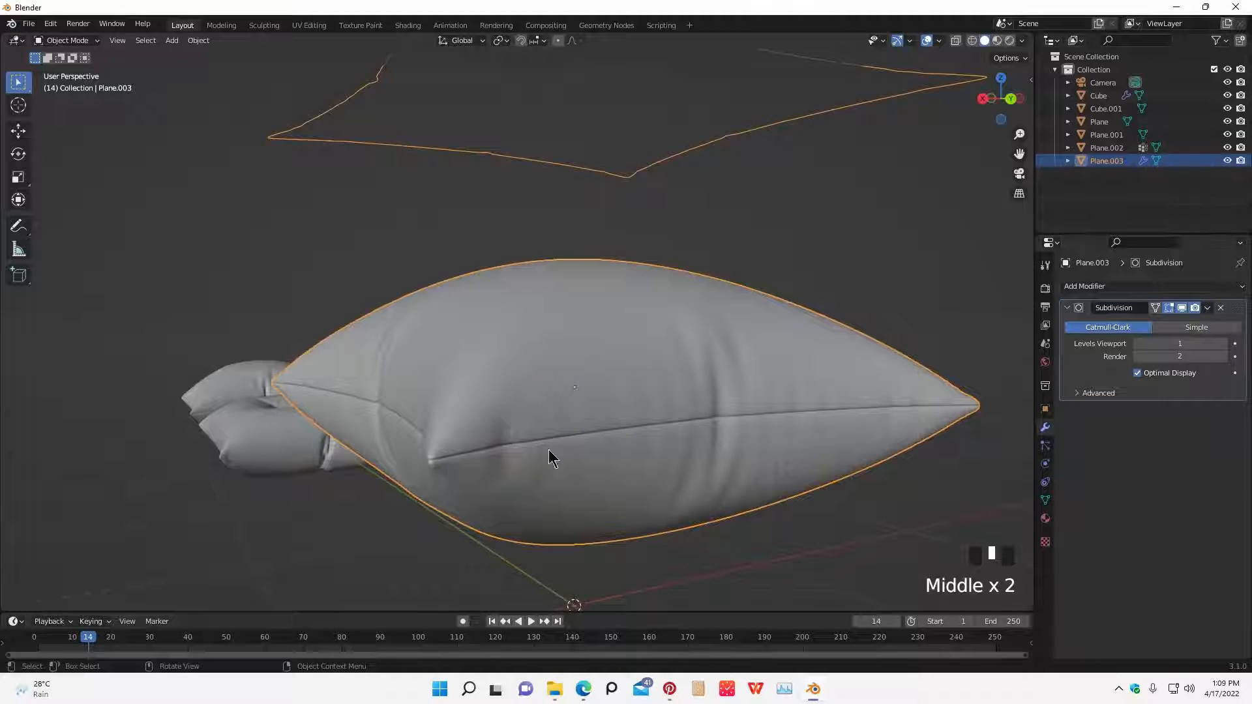
{"action": "scroll", "coordinate": [652, 448], "scroll_direction": "down", "scroll_amount": 3}
- Select the whole seam loop copy floating above the pillow, separate it into its own object, and return to Object Mode
{"action": "middle_click_drag", "start_coordinate": [746, 448], "coordinate": [667, 465], "text": "shift"}
{"action": "left_click", "coordinate": [668, 451]}
{"action": "left_click", "coordinate": [610, 397]}
{"action": "middle_click_drag", "start_coordinate": [613, 403], "coordinate": [639, 327]}
{"action": "key", "text": "Tab"}
{"action": "key", "text": "Tab"}
{"action": "left_click", "coordinate": [648, 279]}
{"action": "middle_click_drag", "start_coordinate": [645, 281], "coordinate": [623, 354]}
{"action": "double_click", "coordinate": [561, 326]}
{"action": "scroll", "coordinate": [626, 357], "scroll_direction": "up", "scroll_amount": 3}
{"action": "left_click", "coordinate": [689, 405]}
{"action": "middle_click_drag", "start_coordinate": [691, 414], "coordinate": [669, 331]}
{"action": "left_click", "coordinate": [674, 358]}
{"action": "key", "text": "Tab"}
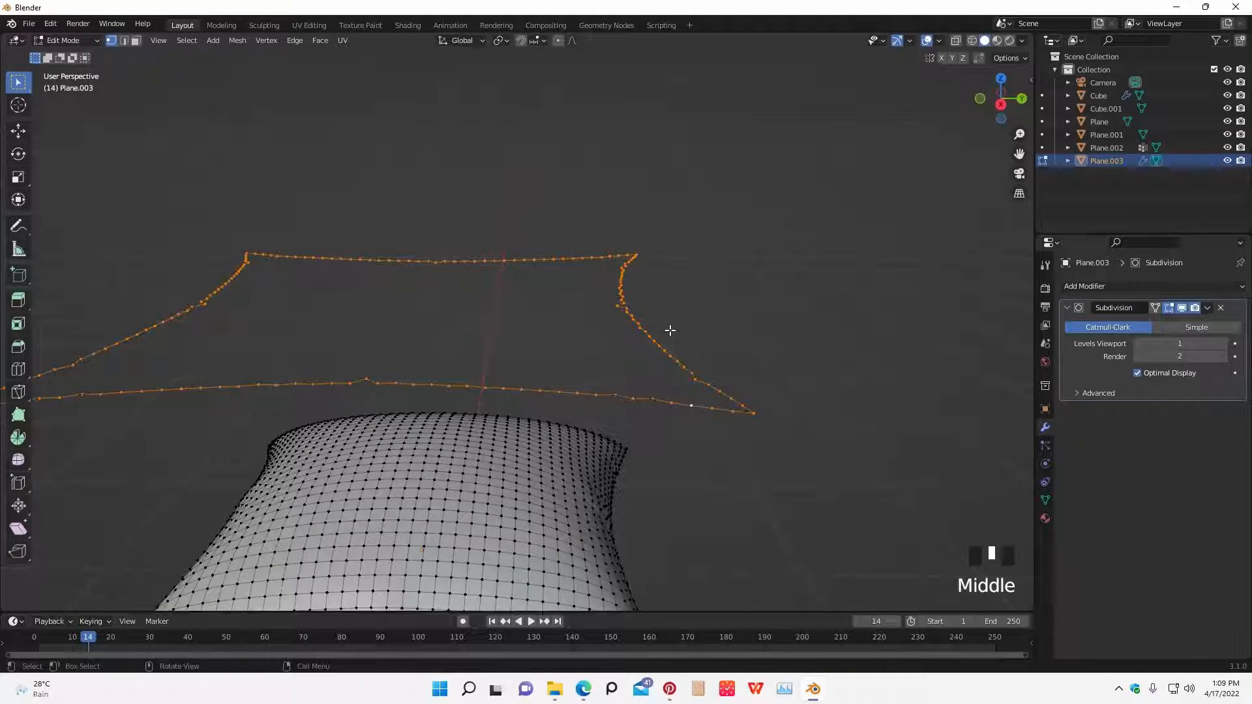
{"action": "left_click", "coordinate": [722, 337]}
{"action": "scroll", "coordinate": [704, 391], "scroll_direction": "down", "scroll_amount": 4}
{"action": "middle_click_drag", "start_coordinate": [574, 354], "coordinate": [568, 346]}
{"action": "key", "text": "p"}
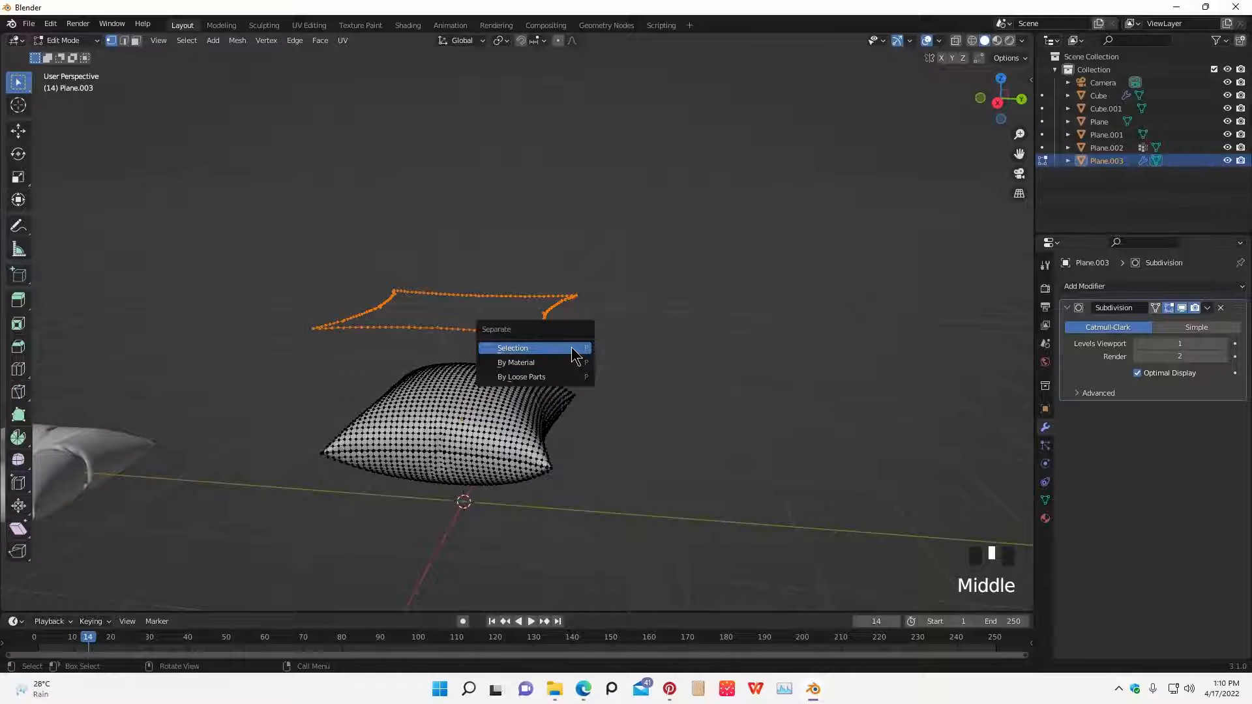
{"action": "left_click", "coordinate": [572, 354]}
{"action": "middle_click_drag", "start_coordinate": [571, 347], "coordinate": [623, 372]}
{"action": "key", "text": "Tab"}
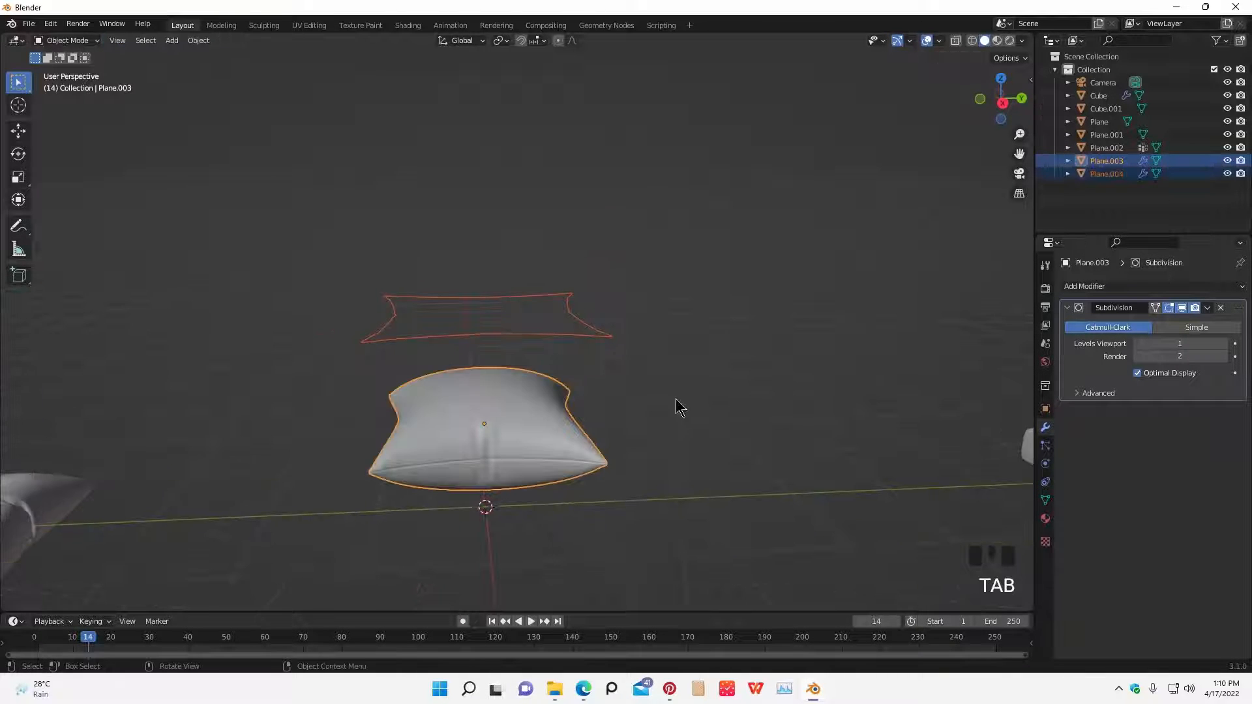
- Convert the separated loop to a curve and move it about 1.04 m down along Z onto the pillow's seam
{"action": "left_click", "coordinate": [678, 405]}
{"action": "right_click", "coordinate": [582, 339]}
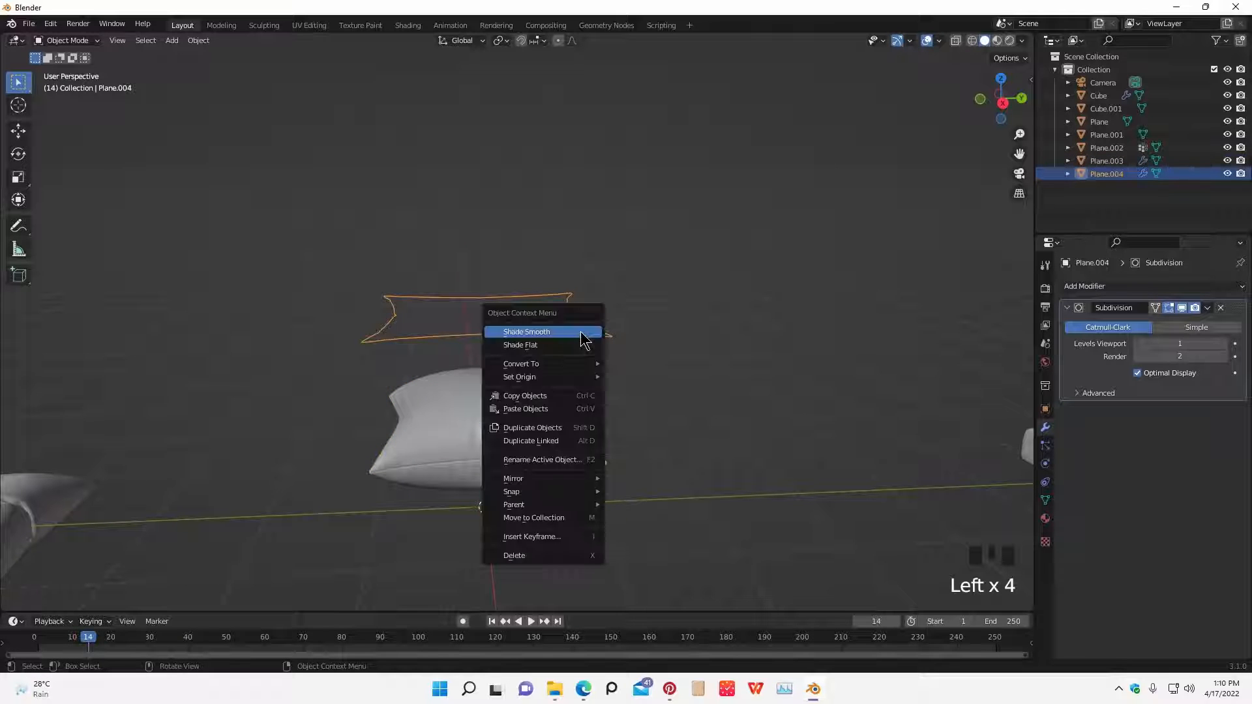
{"action": "left_click", "coordinate": [623, 364]}
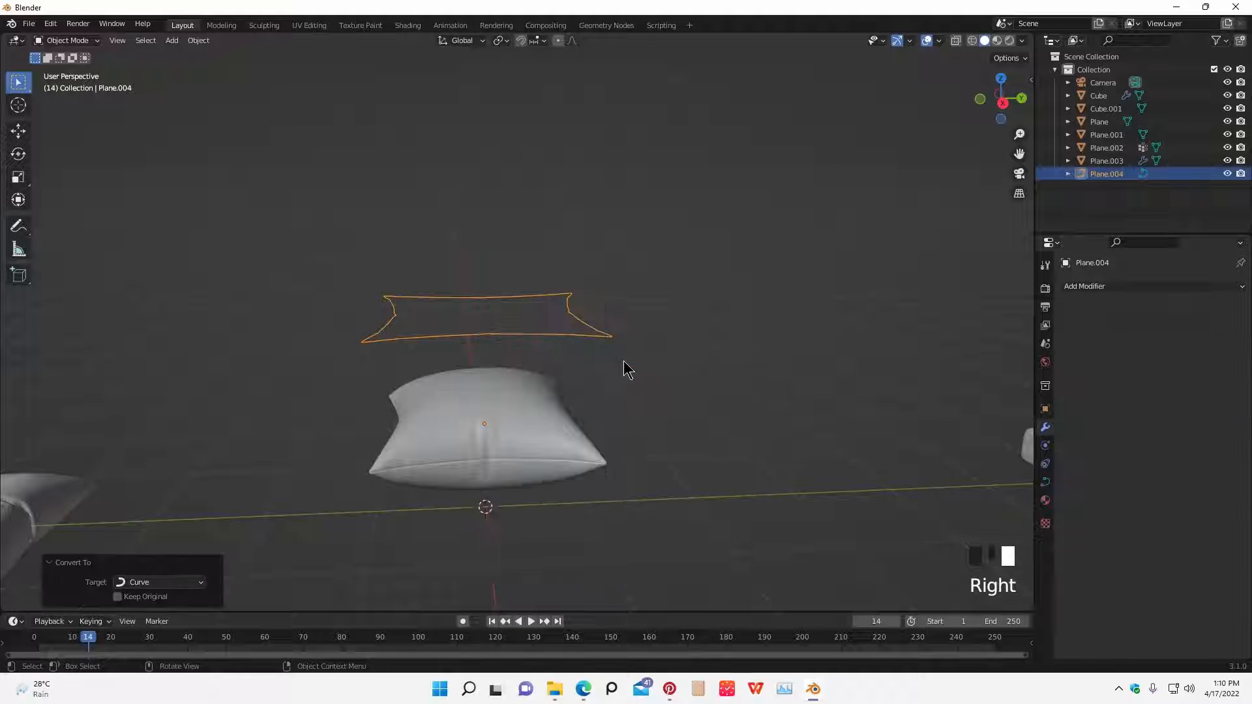
{"action": "middle_click_drag", "start_coordinate": [624, 361], "coordinate": [609, 358]}
{"action": "key", "text": "g"}
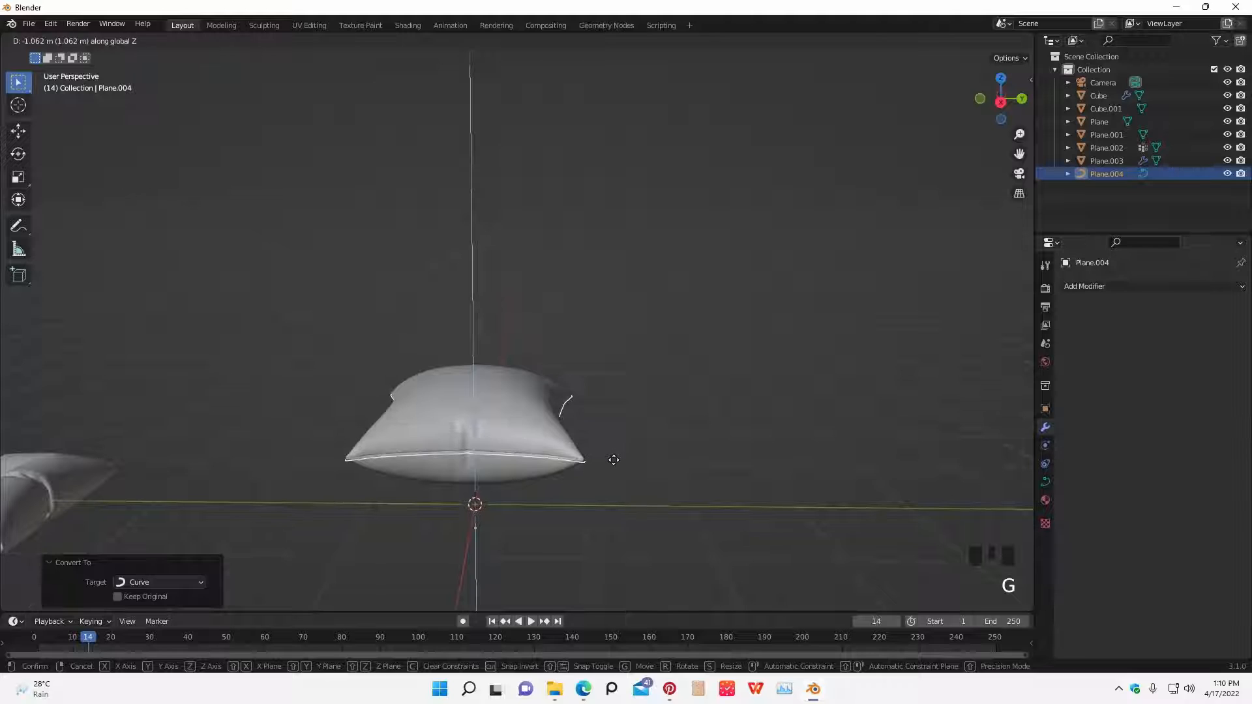
{"action": "left_click", "coordinate": [618, 464]}
- Give the seam curve a round bevel with 0.007 m depth and resolution 6, leaving Fill Caps off
{"action": "left_click", "coordinate": [1045, 482]}
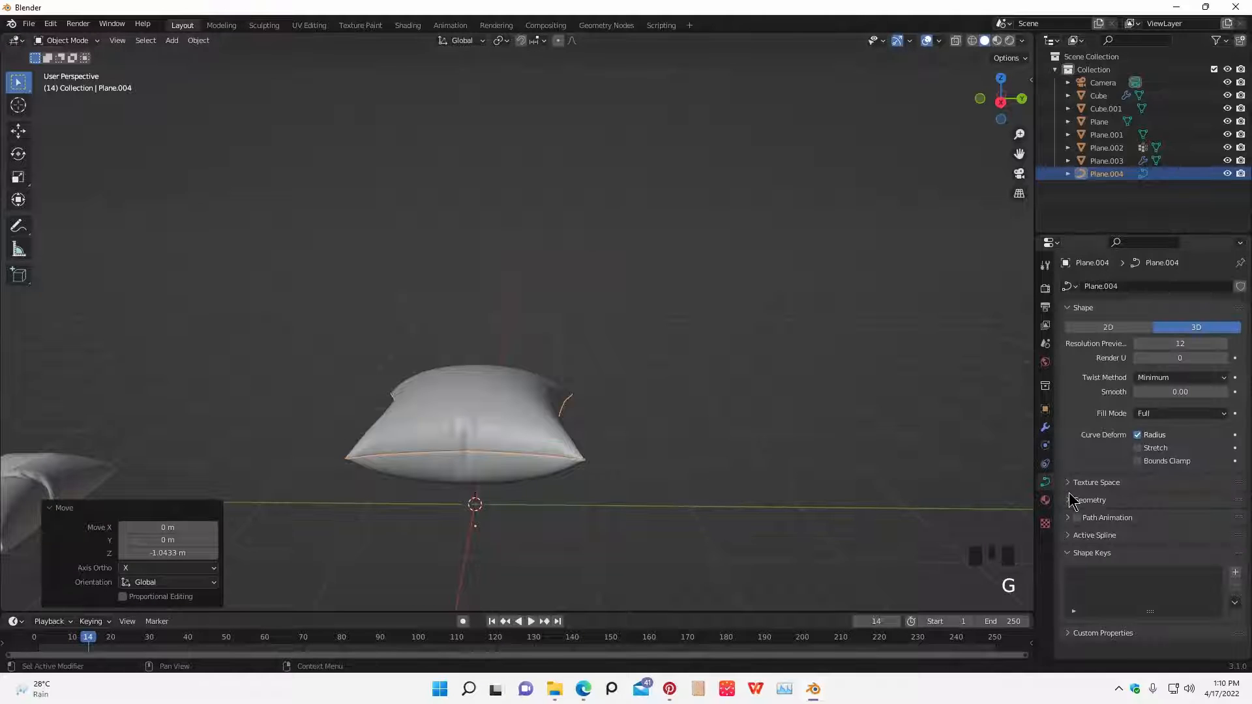
{"action": "left_click", "coordinate": [1131, 500]}
{"action": "scroll", "coordinate": [1135, 531], "scroll_direction": "down", "scroll_amount": 4}
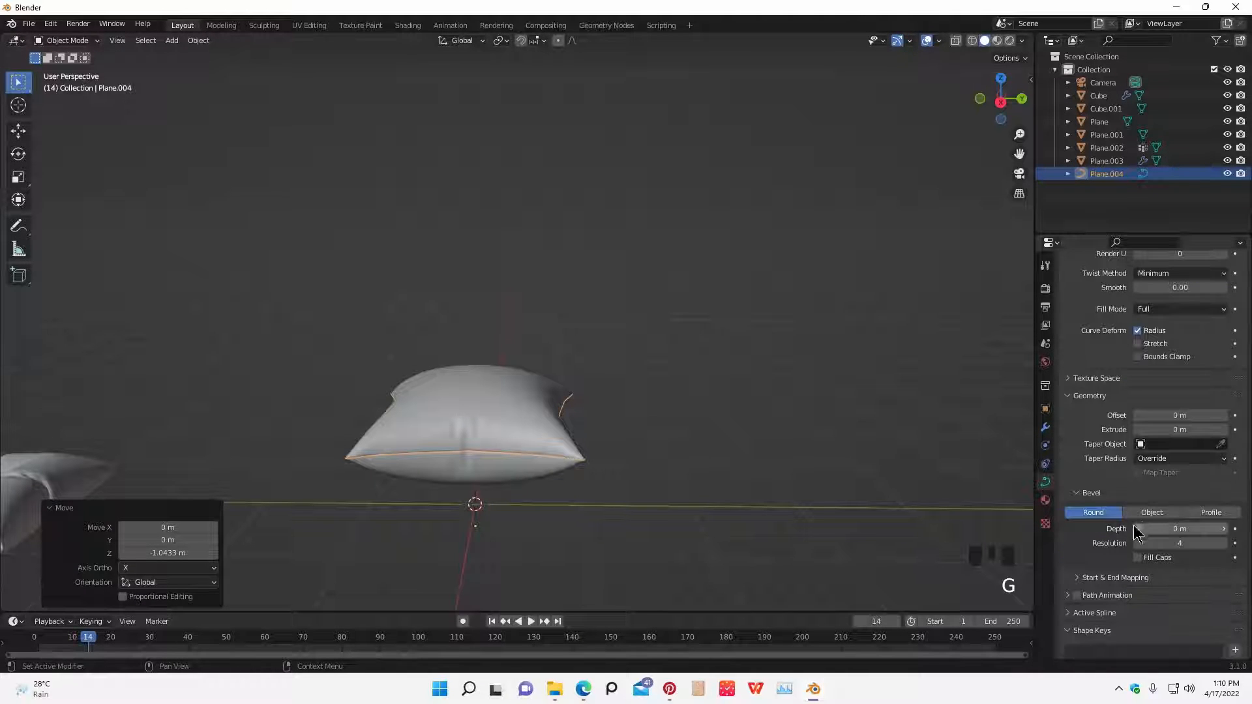
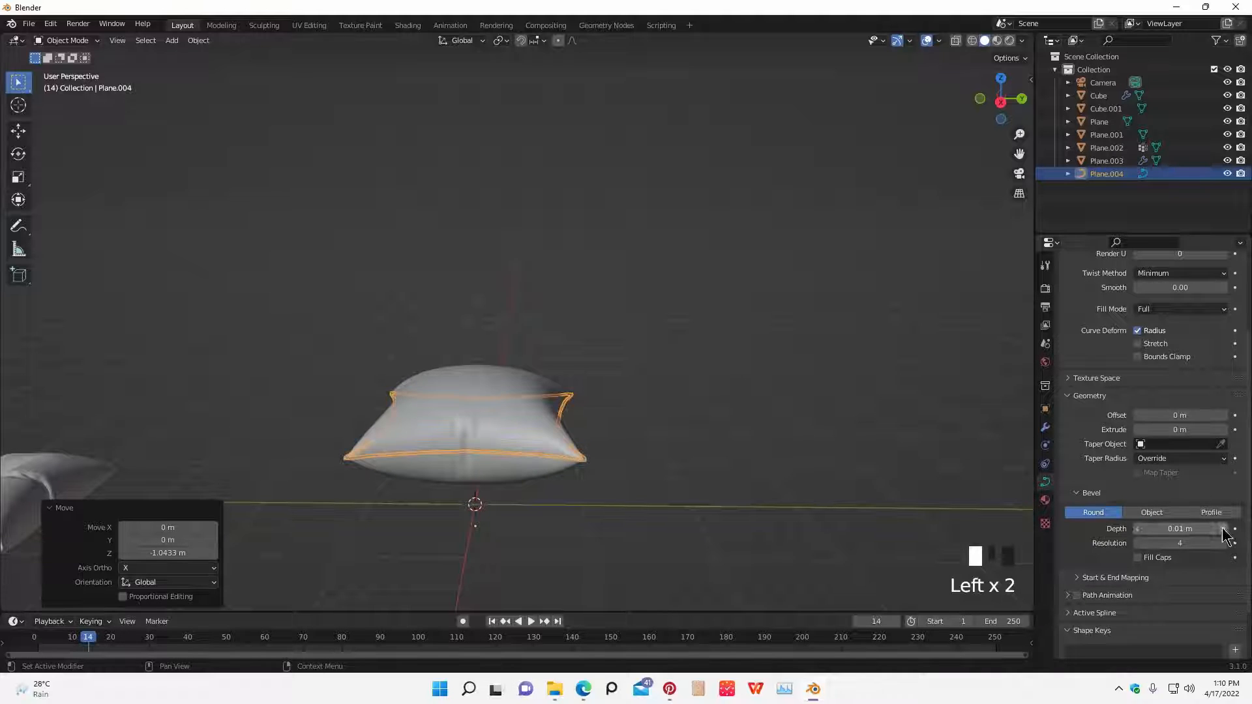
{"action": "middle_click_drag", "start_coordinate": [791, 478], "coordinate": [568, 469]}
{"action": "left_click", "coordinate": [1163, 529]}
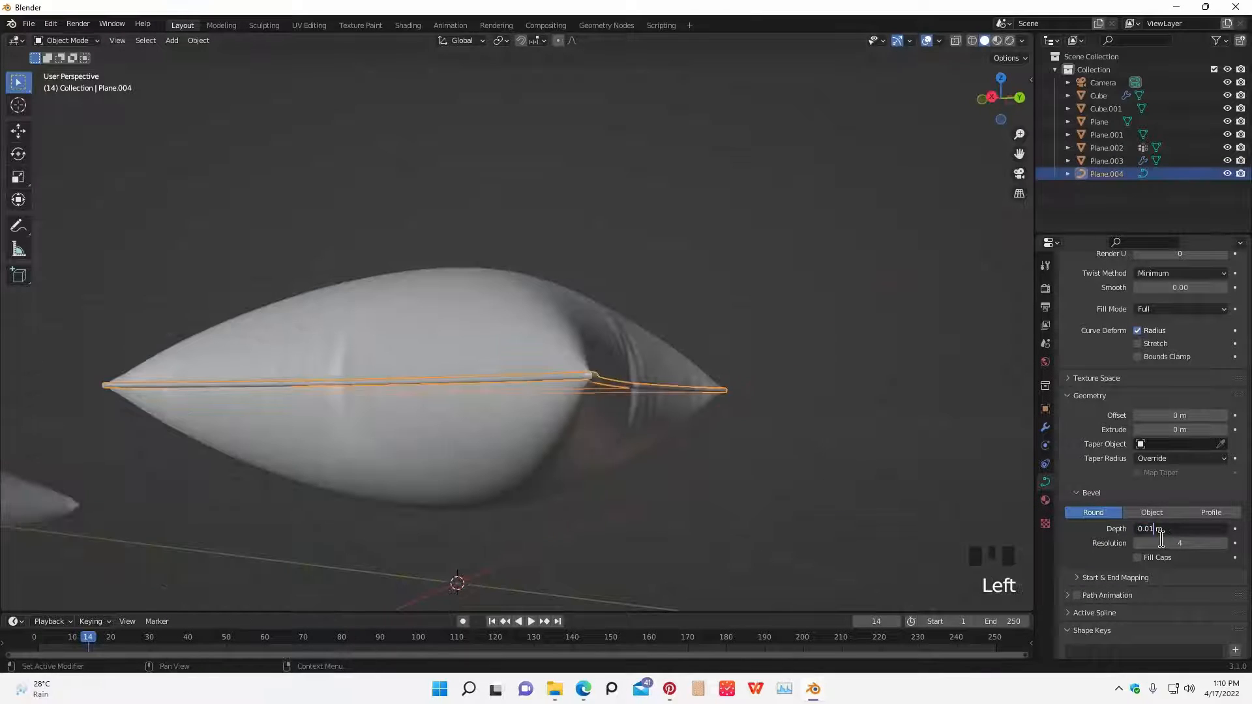
{"action": "left_click", "coordinate": [1161, 529]}
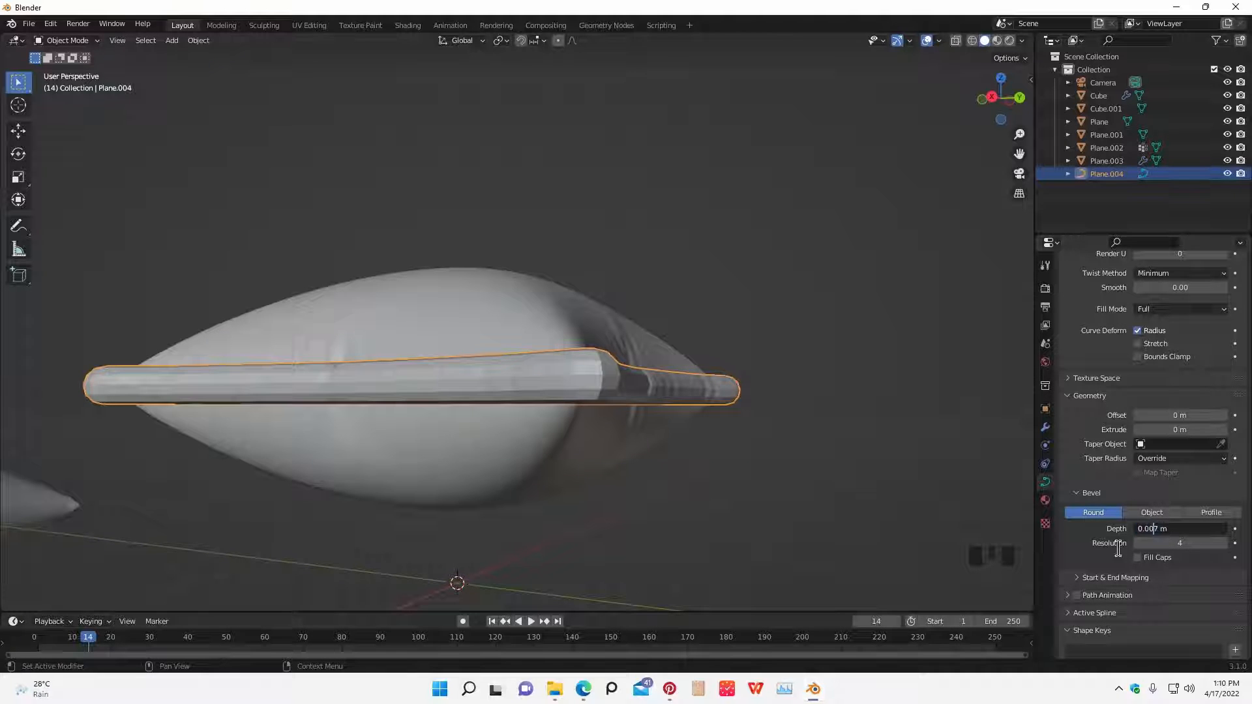
{"action": "key", "text": "Return"}
{"action": "scroll", "coordinate": [587, 489], "scroll_direction": "up", "scroll_amount": 2}
{"action": "left_click", "coordinate": [1213, 545]}
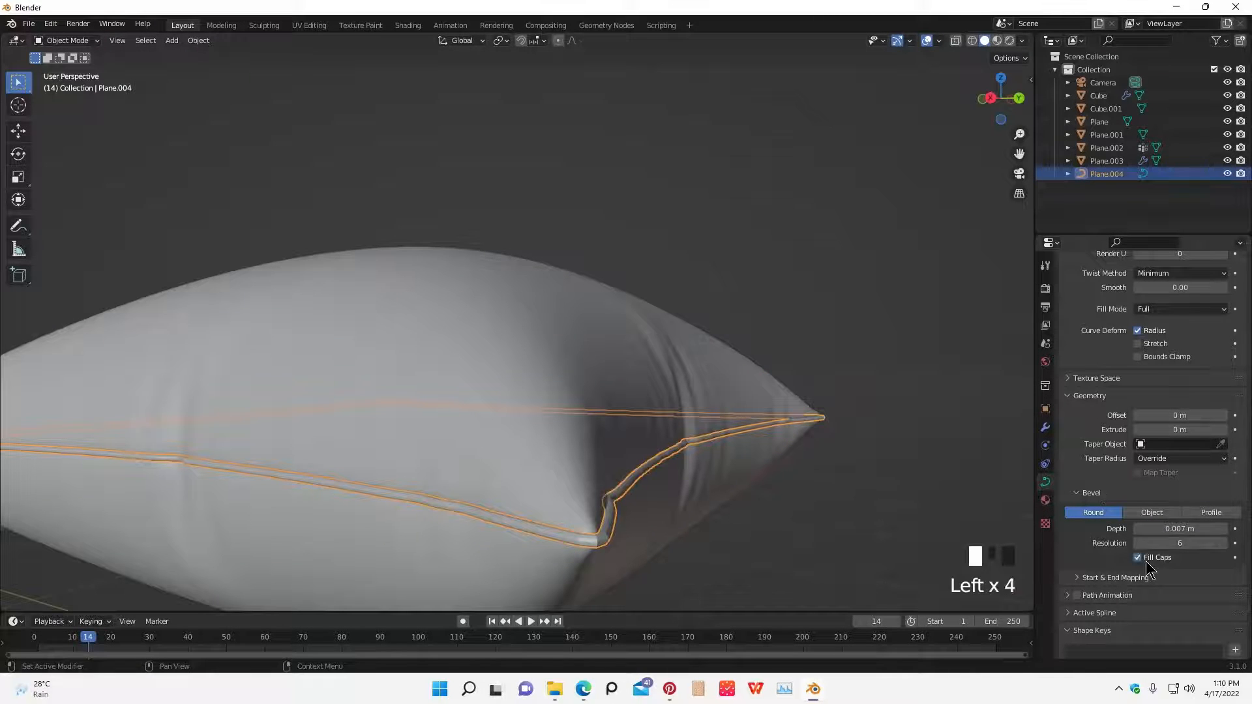
{"action": "left_click", "coordinate": [1146, 562]}
{"action": "middle_click_drag", "start_coordinate": [965, 551], "coordinate": [753, 521]}
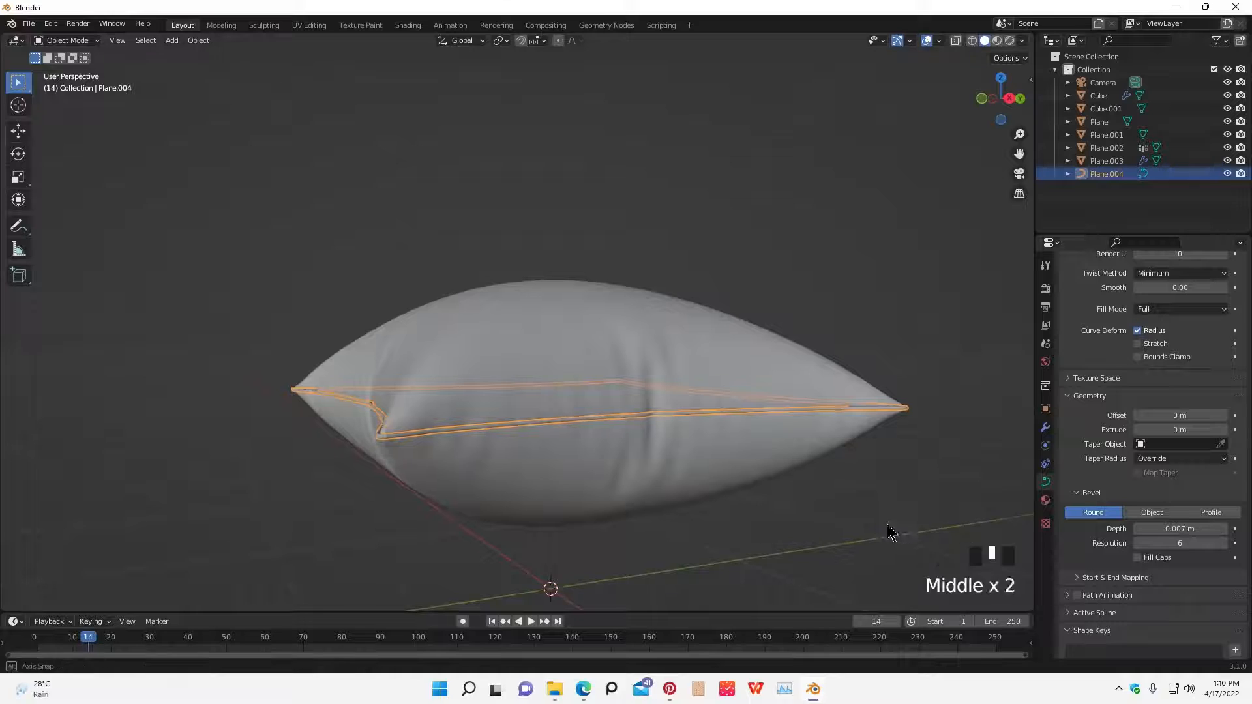
{"action": "middle_click_drag", "start_coordinate": [891, 533], "coordinate": [620, 581]}
- Convert the bevelled piping curve around the pillow to a mesh
{"action": "left_click", "coordinate": [707, 523]}
{"action": "left_click", "coordinate": [577, 571]}
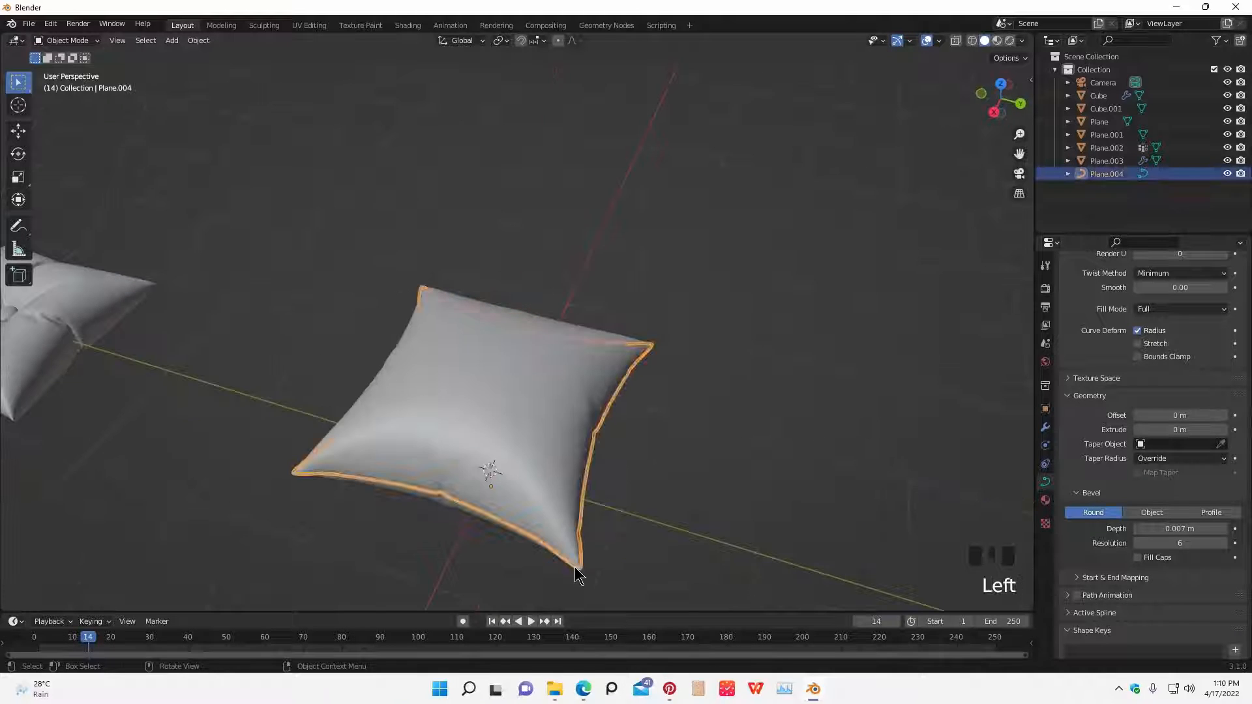
{"action": "right_click", "coordinate": [577, 572]}
{"action": "mouse_move", "coordinate": [536, 465]}
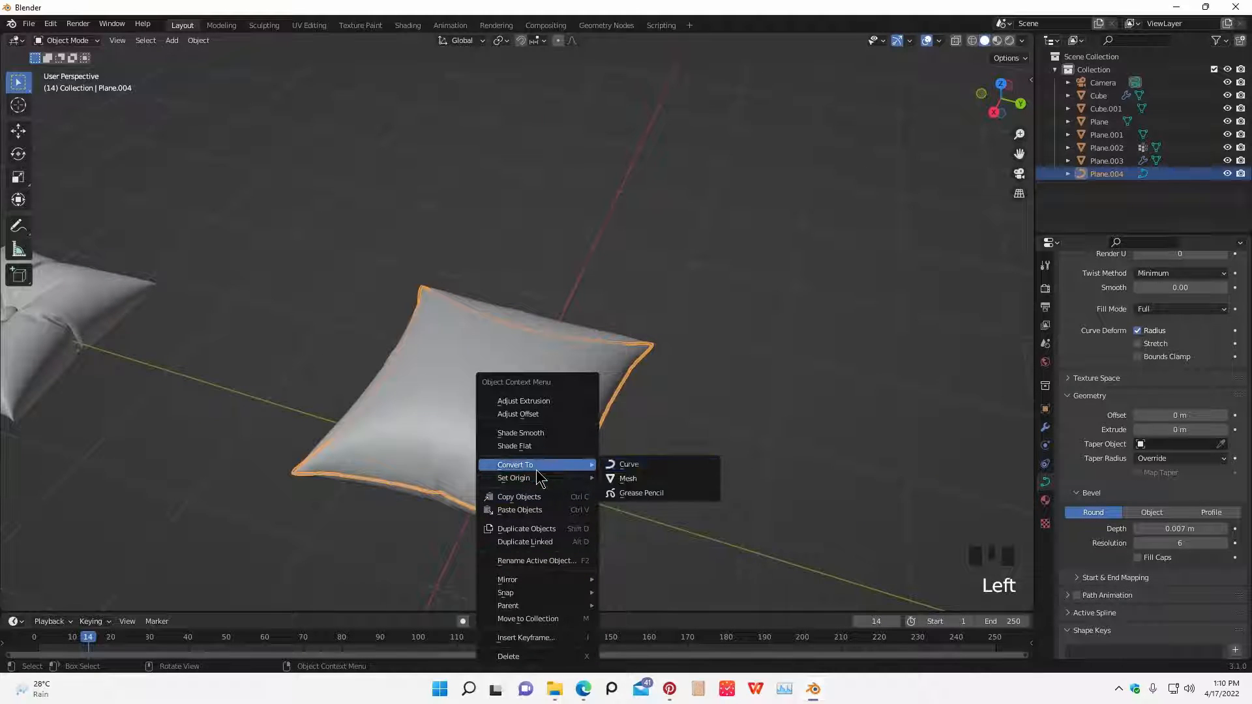
{"action": "left_click", "coordinate": [625, 479]}
{"action": "middle_click_drag", "start_coordinate": [626, 479], "coordinate": [656, 489]}
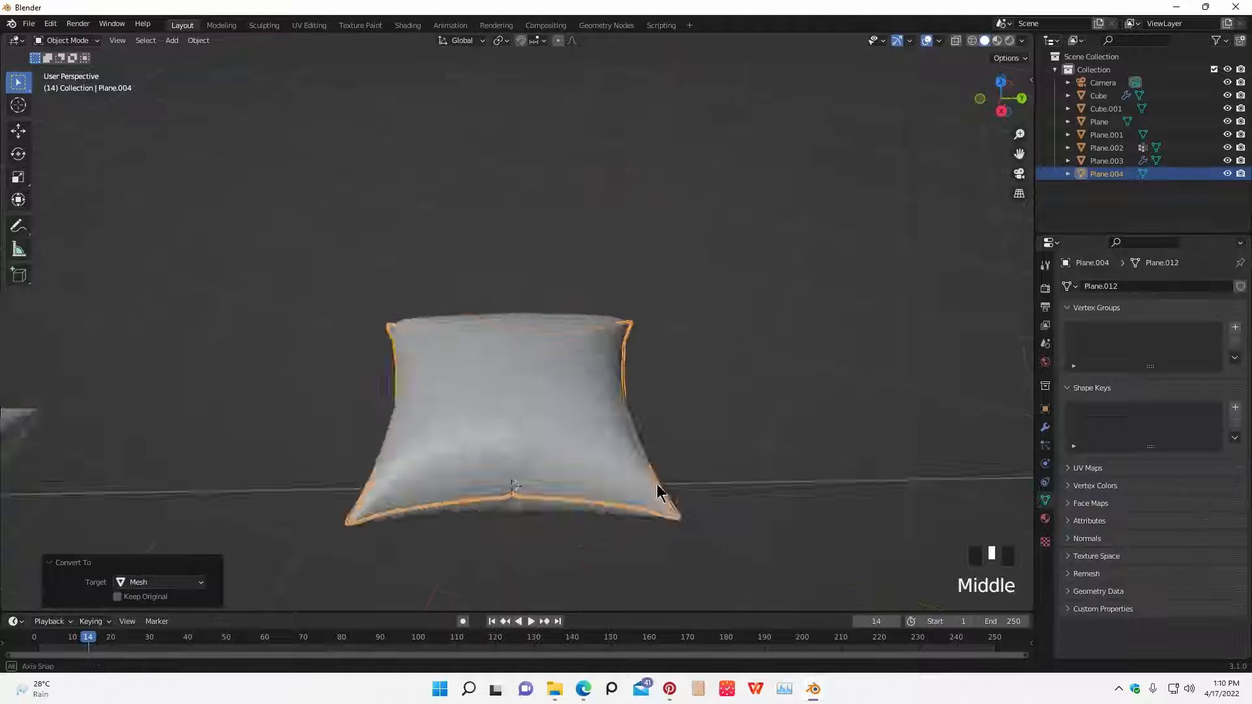
{"action": "scroll", "coordinate": [634, 536], "scroll_direction": "up", "scroll_amount": 3}
{"action": "middle_click_drag", "start_coordinate": [634, 536], "coordinate": [627, 512]}
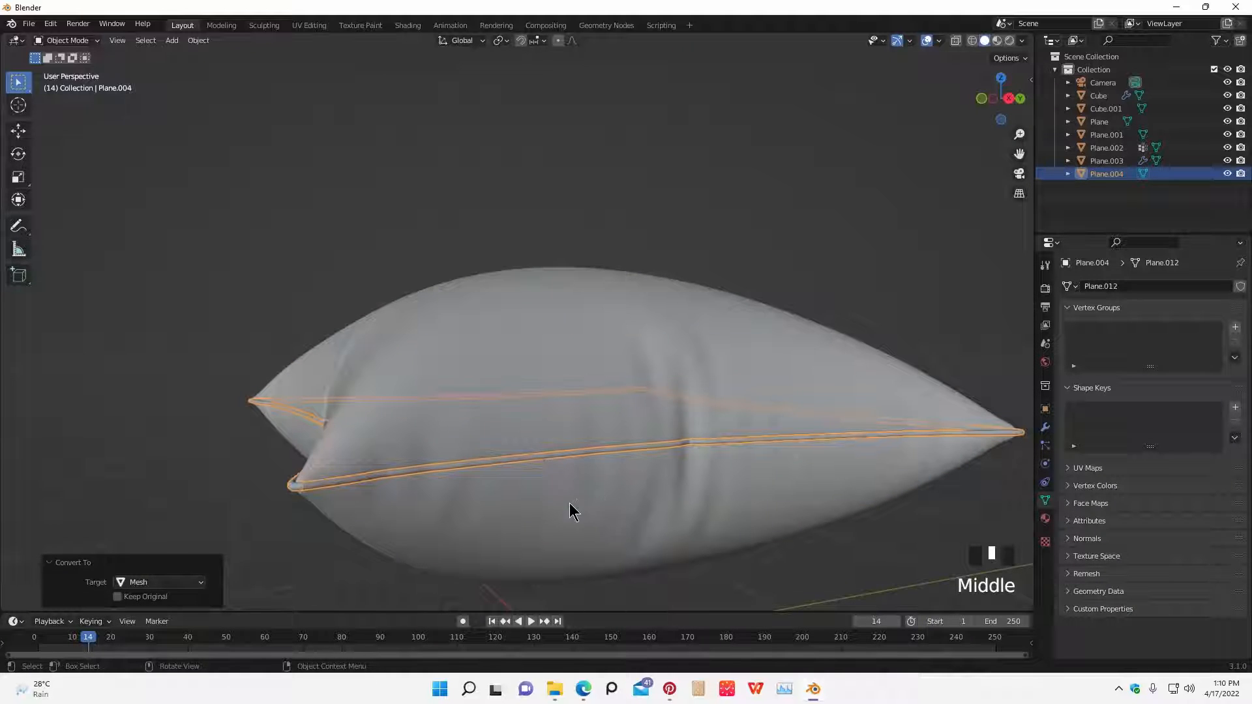
- Apply smooth shading to the piping mesh
{"action": "key", "text": "Tab"}
{"action": "key", "text": "Tab"}
{"action": "right_click", "coordinate": [565, 465]}
{"action": "mouse_move", "coordinate": [547, 463]}
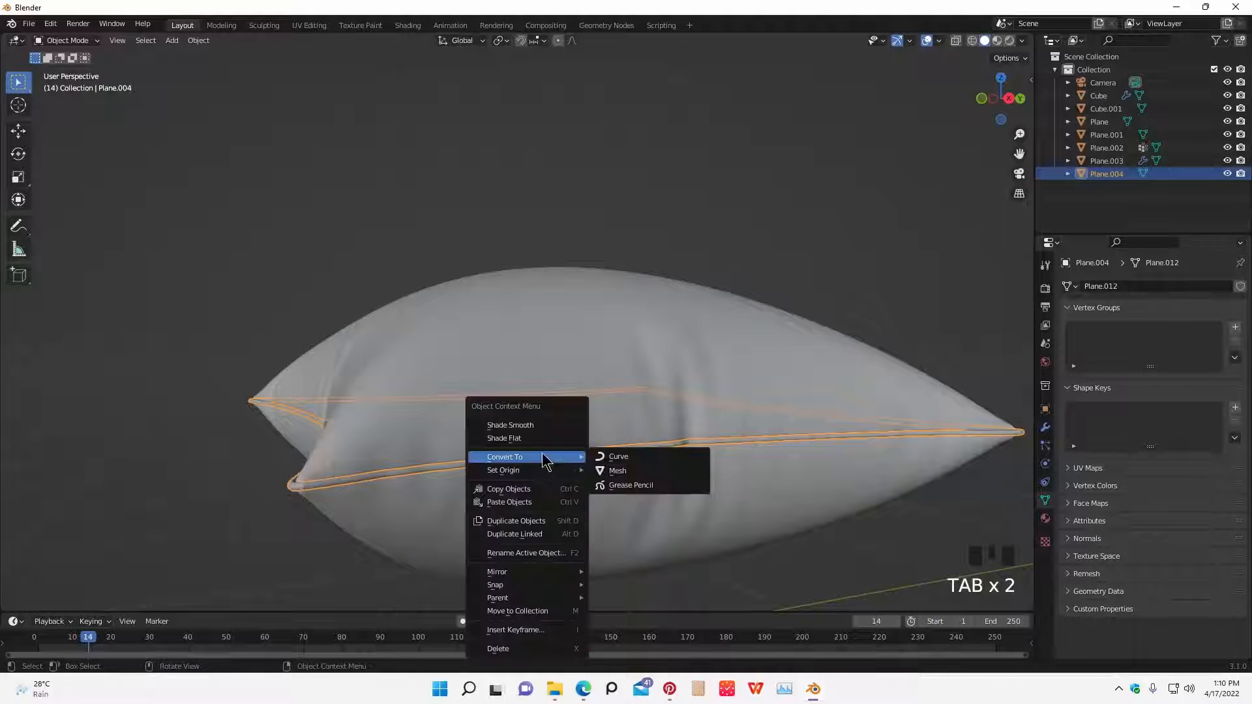
{"action": "right_click", "coordinate": [516, 427]}
- Examine how the piping follows the pillow's seam and corners, both close up and from further away
{"action": "scroll", "coordinate": [465, 471], "scroll_direction": "up", "scroll_amount": 3}
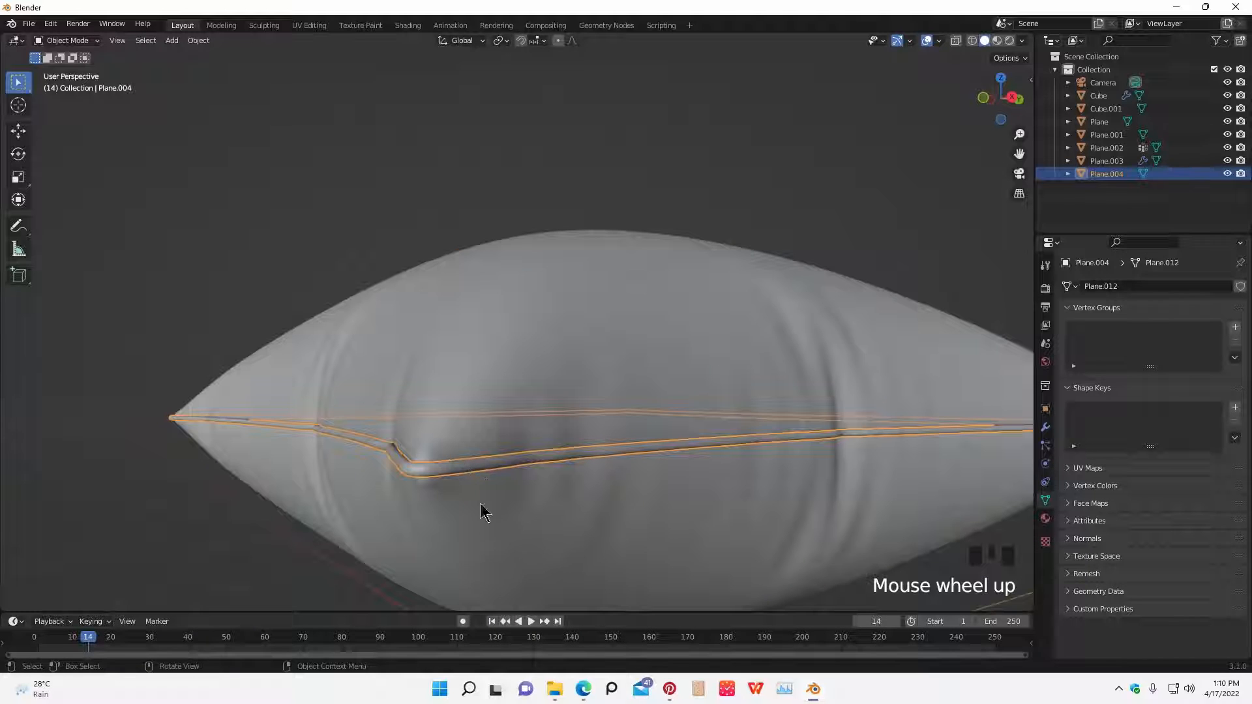
{"action": "left_click", "coordinate": [432, 480]}
{"action": "left_click", "coordinate": [427, 480]}
{"action": "scroll", "coordinate": [427, 480], "scroll_direction": "down", "scroll_amount": 2}
{"action": "middle_click_drag", "start_coordinate": [428, 480], "coordinate": [464, 492]}
{"action": "scroll", "coordinate": [413, 497], "scroll_direction": "up", "scroll_amount": 2}
{"action": "scroll", "coordinate": [470, 486], "scroll_direction": "up", "scroll_amount": 2}
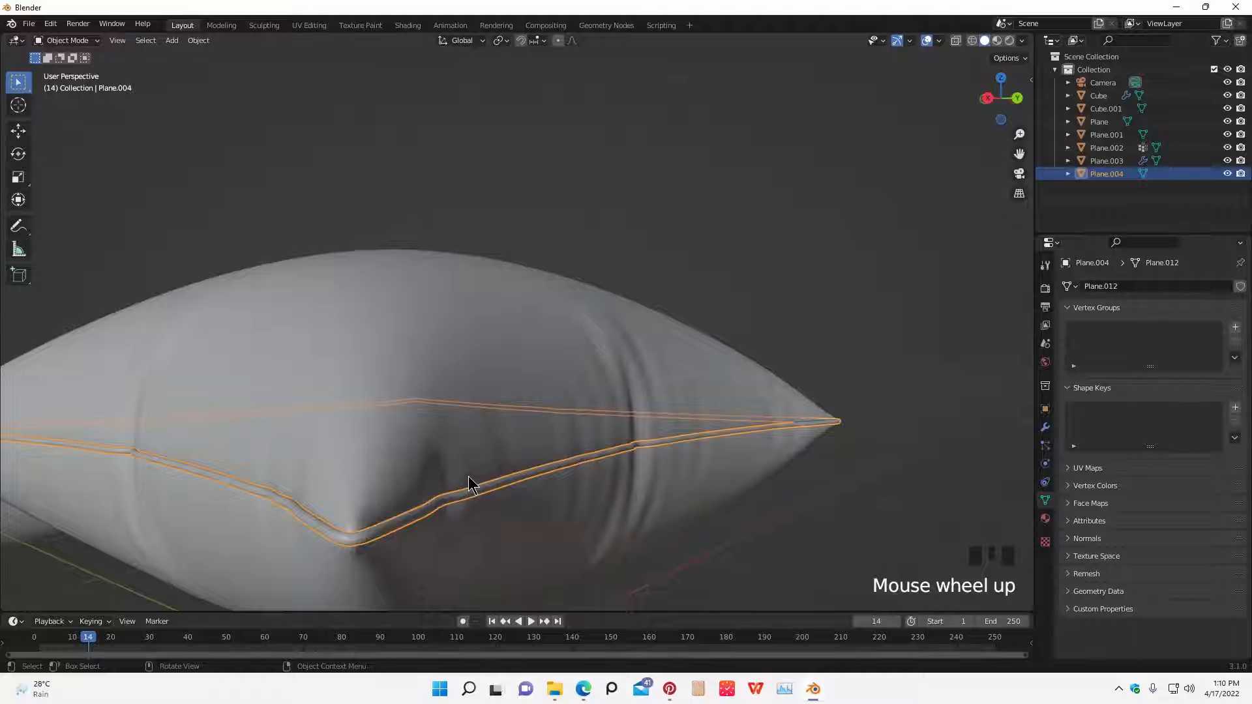
{"action": "left_click", "coordinate": [743, 546]}
{"action": "scroll", "coordinate": [696, 540], "scroll_direction": "down", "scroll_amount": 2}
{"action": "scroll", "coordinate": [528, 522], "scroll_direction": "down", "scroll_amount": 1}
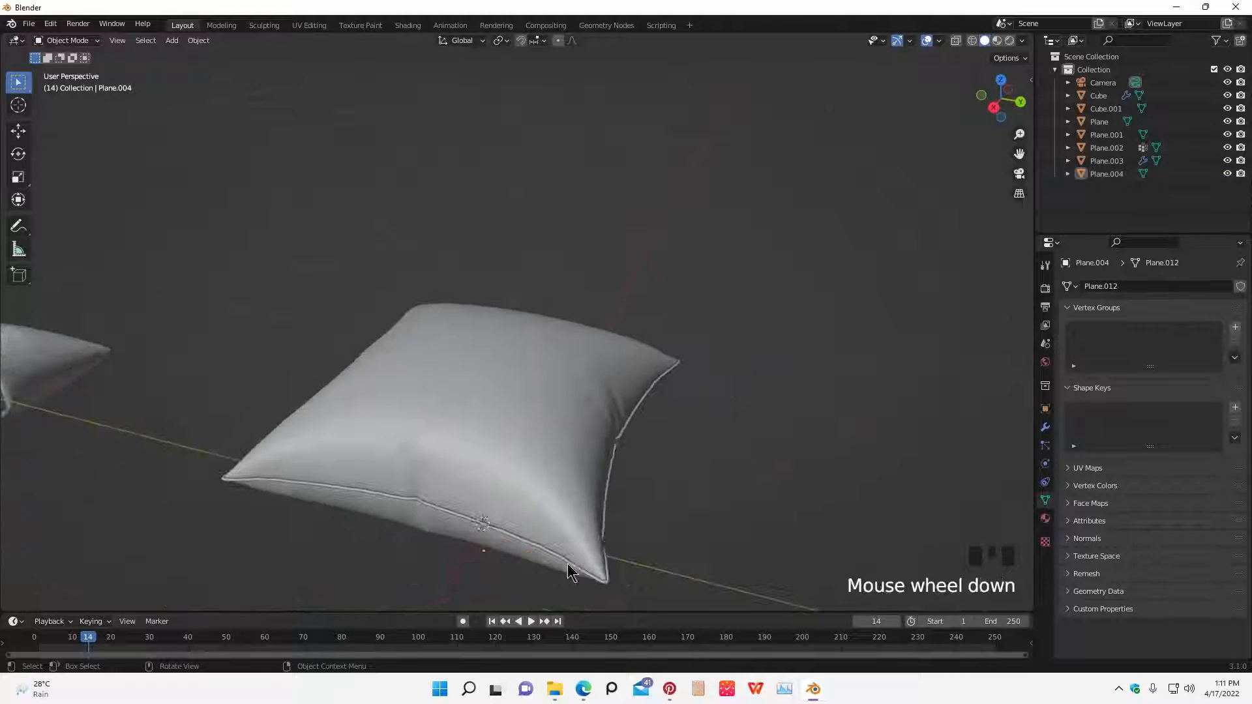
- Add a new mesh plane for the label and isolate it in local view
{"action": "middle_click_drag", "start_coordinate": [475, 529], "coordinate": [706, 484]}
{"action": "key", "text": "shift+a"}
{"action": "mouse_move", "coordinate": [643, 404]}
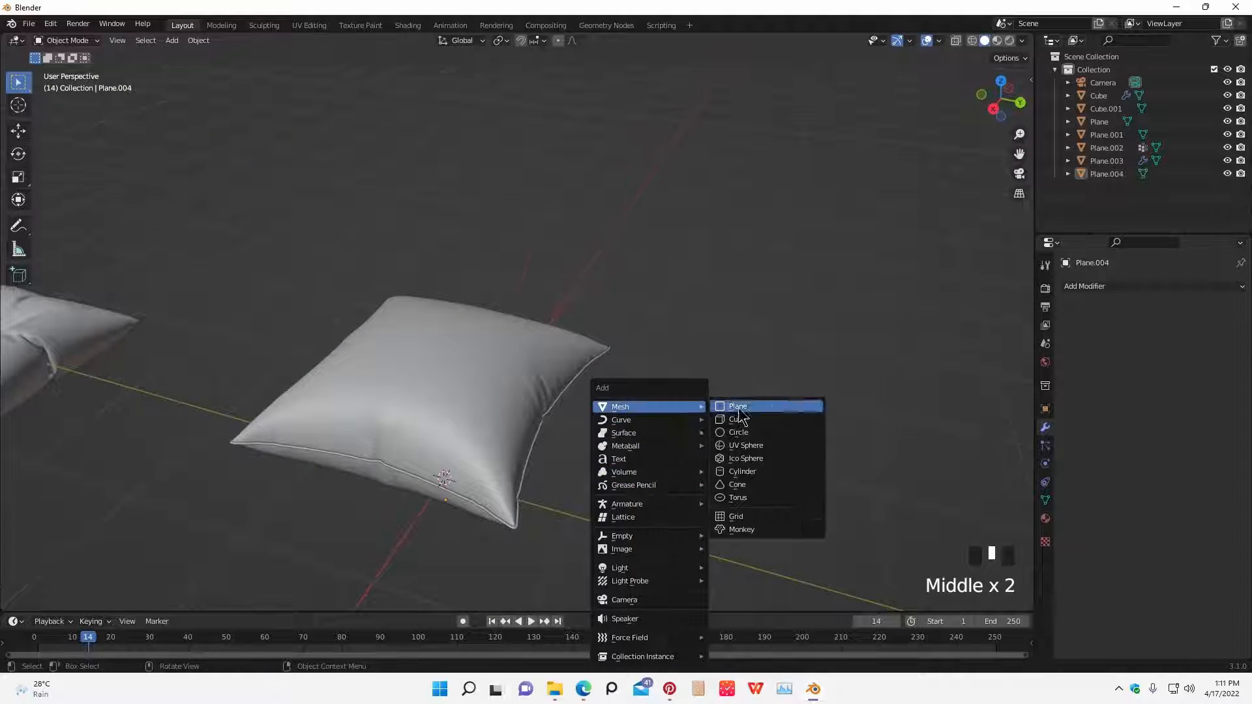
{"action": "left_click", "coordinate": [732, 405]}
{"action": "key", "text": "KP_Divide"}
{"action": "key", "text": "Tab"}
{"action": "middle_click_drag", "start_coordinate": [616, 421], "coordinate": [601, 417]}
{"action": "key", "text": "Tab"}
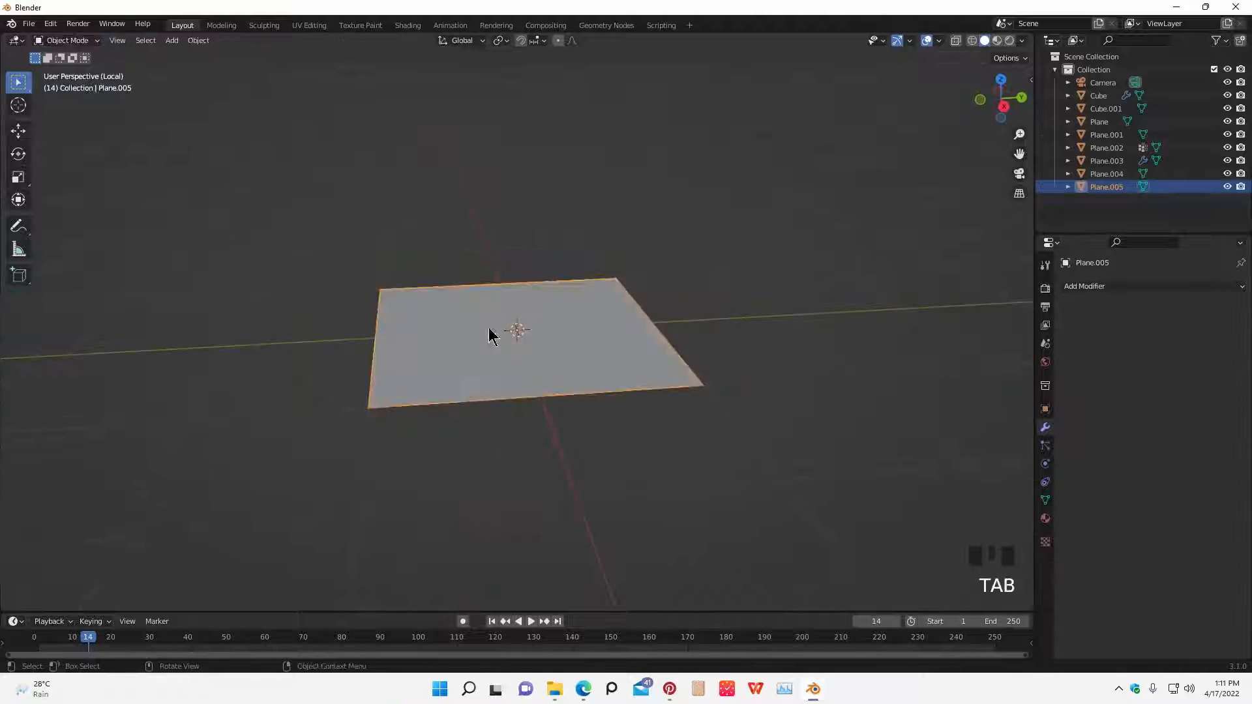
{"action": "middle_click_drag", "start_coordinate": [489, 333], "coordinate": [507, 329]}
- Extrude one edge of the plane outward, back over the top, and 2 m along Y to form a folded label profile
{"action": "left_click", "coordinate": [389, 400]}
{"action": "key", "text": "Tab"}
{"action": "key", "text": "2"}
{"action": "left_click", "coordinate": [391, 396]}
{"action": "mouse_move", "coordinate": [441, 389]}
{"action": "middle_mouse_down"}
{"action": "mouse_move", "coordinate": [408, 374]}
{"action": "mouse_move", "coordinate": [420, 391]}
{"action": "middle_mouse_up"}
{"action": "key", "text": "KP_3"}
{"action": "key", "text": "e"}
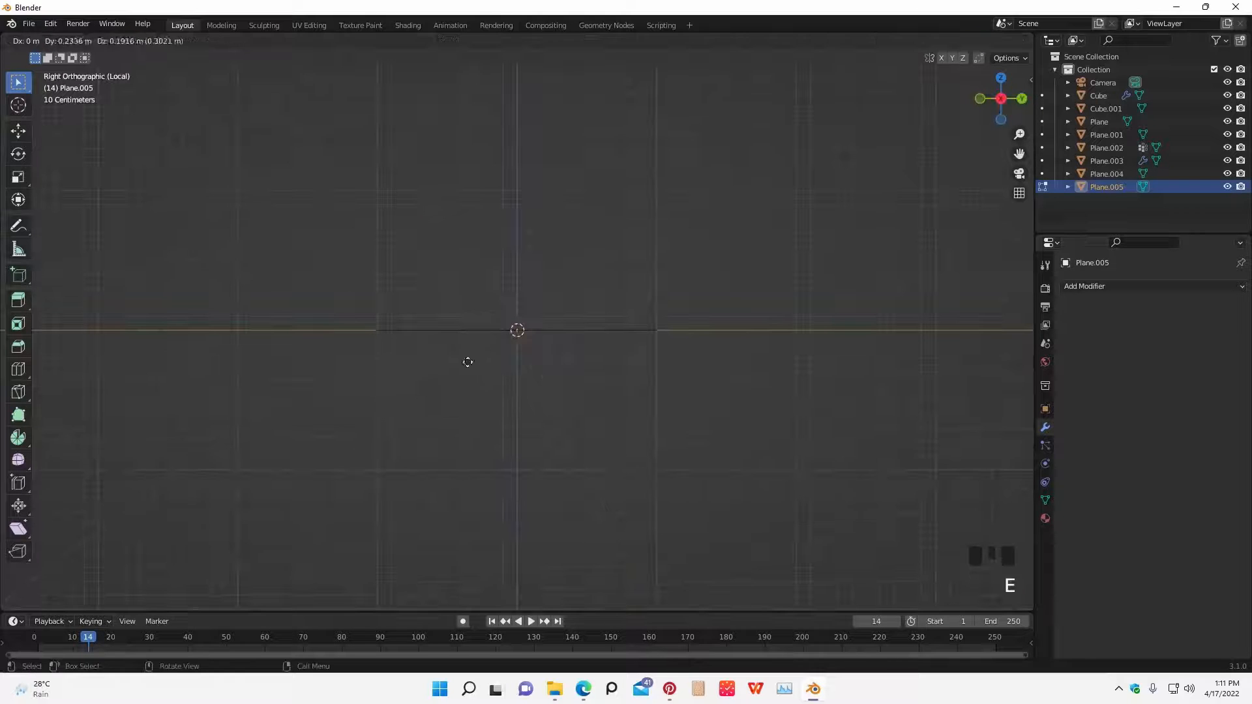
{"action": "left_click", "coordinate": [370, 354]}
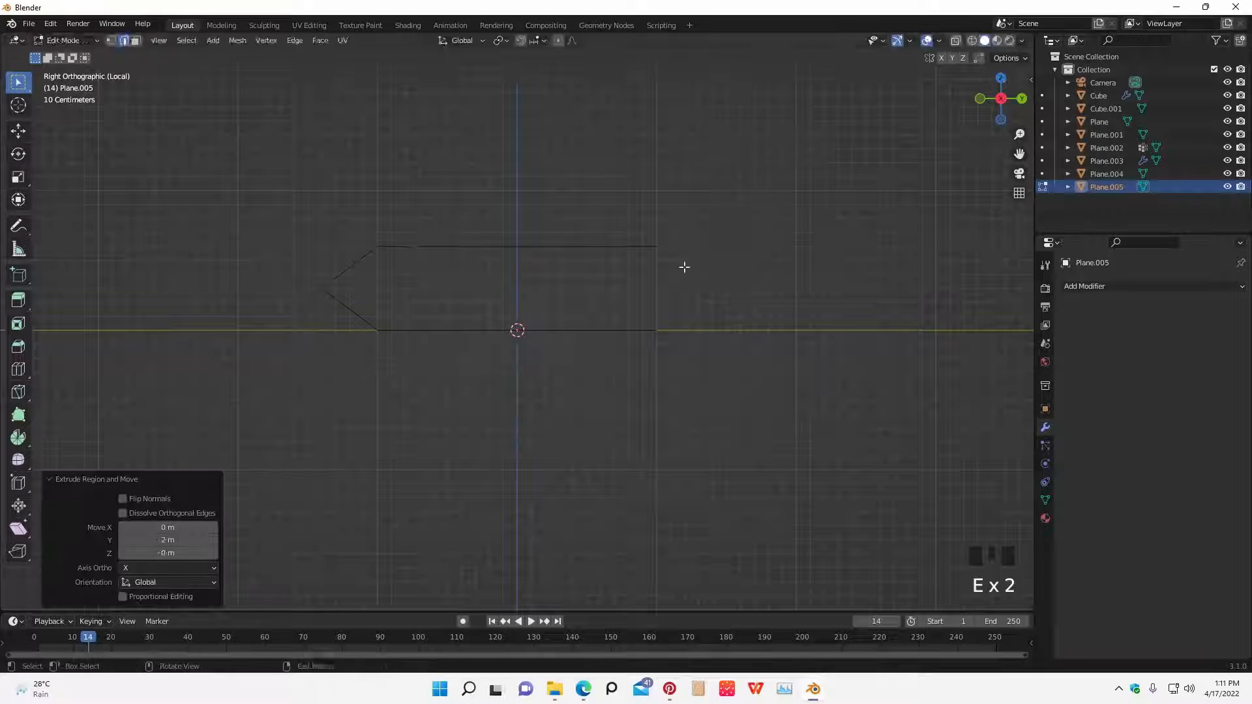
{"action": "middle_click_drag", "start_coordinate": [684, 268], "coordinate": [763, 306]}
{"action": "key", "text": "Tab"}
- Bevel the crease edges at the label's folded end to round off the fold
{"action": "key", "text": "Tab"}
{"action": "left_click", "coordinate": [490, 386]}
{"action": "key", "text": "ctrl+b"}
{"action": "right_click", "coordinate": [512, 301]}
{"action": "left_click", "coordinate": [525, 280]}
{"action": "middle_click_drag", "start_coordinate": [526, 280], "coordinate": [549, 236]}
{"action": "key", "text": "ctrl+b"}
{"action": "left_click", "coordinate": [568, 232]}
{"action": "left_click", "coordinate": [450, 300]}
{"action": "key", "text": "ctrl+b"}
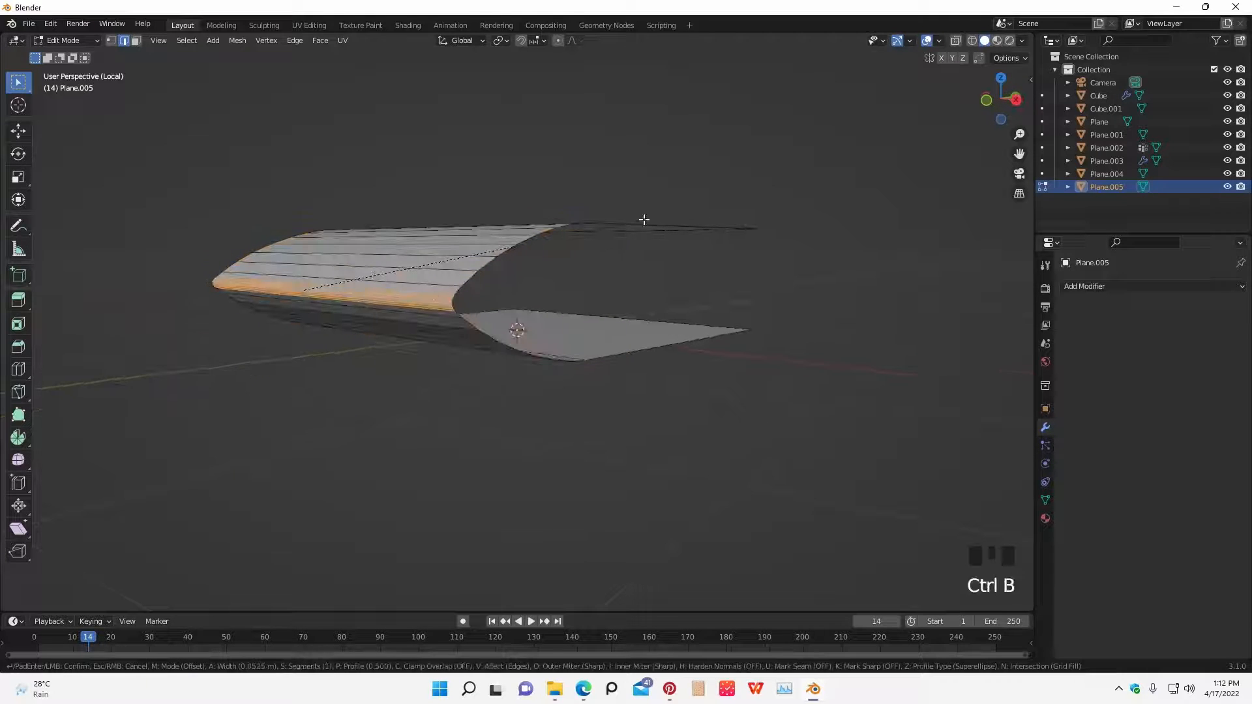
{"action": "left_click", "coordinate": [641, 219]}
- Enable proportional editing and lower the open edge of the label's upper layer along Z toward the lower layer
{"action": "middle_click_drag", "start_coordinate": [642, 219], "coordinate": [664, 331]}
{"action": "key", "text": "Tab"}
{"action": "key", "text": "Tab"}
{"action": "left_click", "coordinate": [683, 293]}
{"action": "left_click", "coordinate": [558, 41]}
{"action": "key", "text": "g"}
{"action": "key", "text": "z"}
{"action": "right_click", "coordinate": [798, 232]}
{"action": "scroll", "coordinate": [794, 241], "scroll_direction": "down", "scroll_amount": 3}
{"action": "key", "text": "g"}
{"action": "key", "text": "z"}
{"action": "left_click", "coordinate": [620, 338]}
- Try to reshape the label's folded end by moving its edges with proportional editing
{"action": "key", "text": "g"}
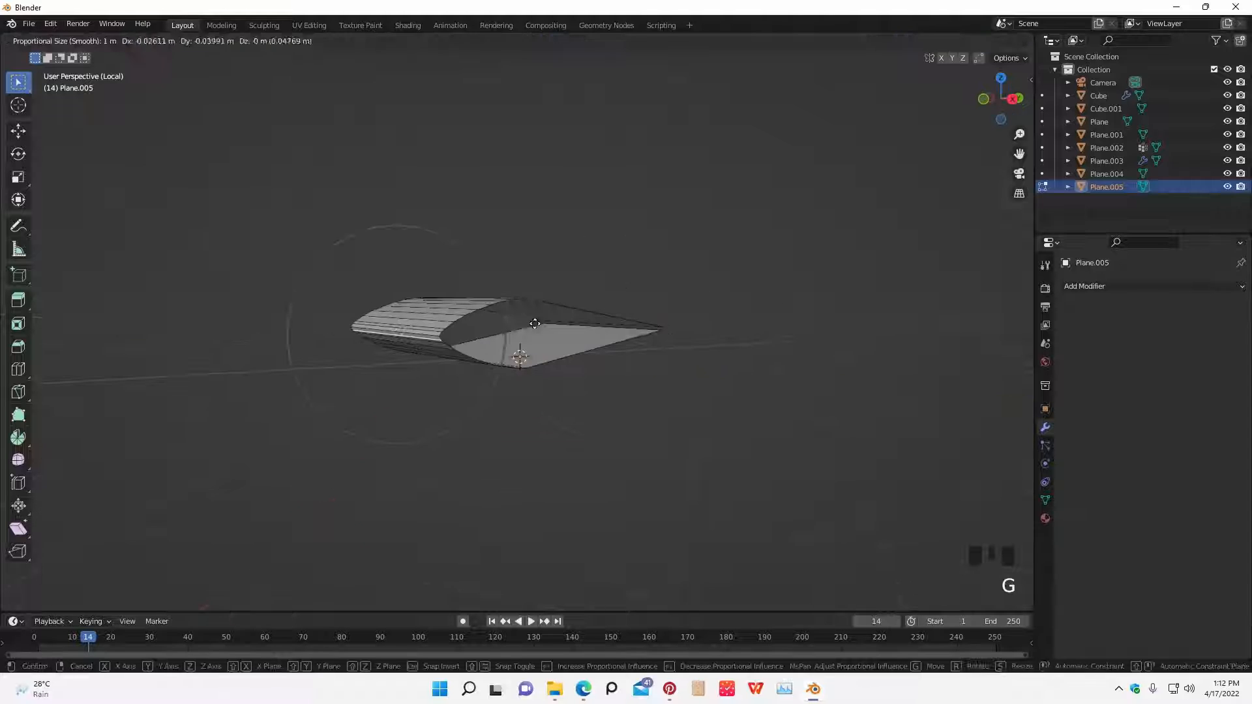
{"action": "left_click", "coordinate": [424, 326]}
{"action": "middle_click_drag", "start_coordinate": [458, 314], "coordinate": [584, 339]}
{"action": "key", "text": "g"}
{"action": "key", "text": "z"}
{"action": "left_click", "coordinate": [470, 302]}
{"action": "scroll", "coordinate": [476, 296], "scroll_direction": "up", "scroll_amount": 3}
{"action": "left_click", "coordinate": [391, 307]}
{"action": "key", "text": "g"}
{"action": "key", "text": "z"}
{"action": "key", "text": "Tab"}
{"action": "key", "text": "Tab"}
- Add evenly spaced loop cuts across both flat layers of the label, with 14 cuts on the upper one
{"action": "key", "text": "ctrl+r"}
{"action": "scroll", "coordinate": [550, 306], "scroll_direction": "up", "scroll_amount": 13}
{"action": "left_click", "coordinate": [544, 312]}
{"action": "key", "text": "ctrl+r"}
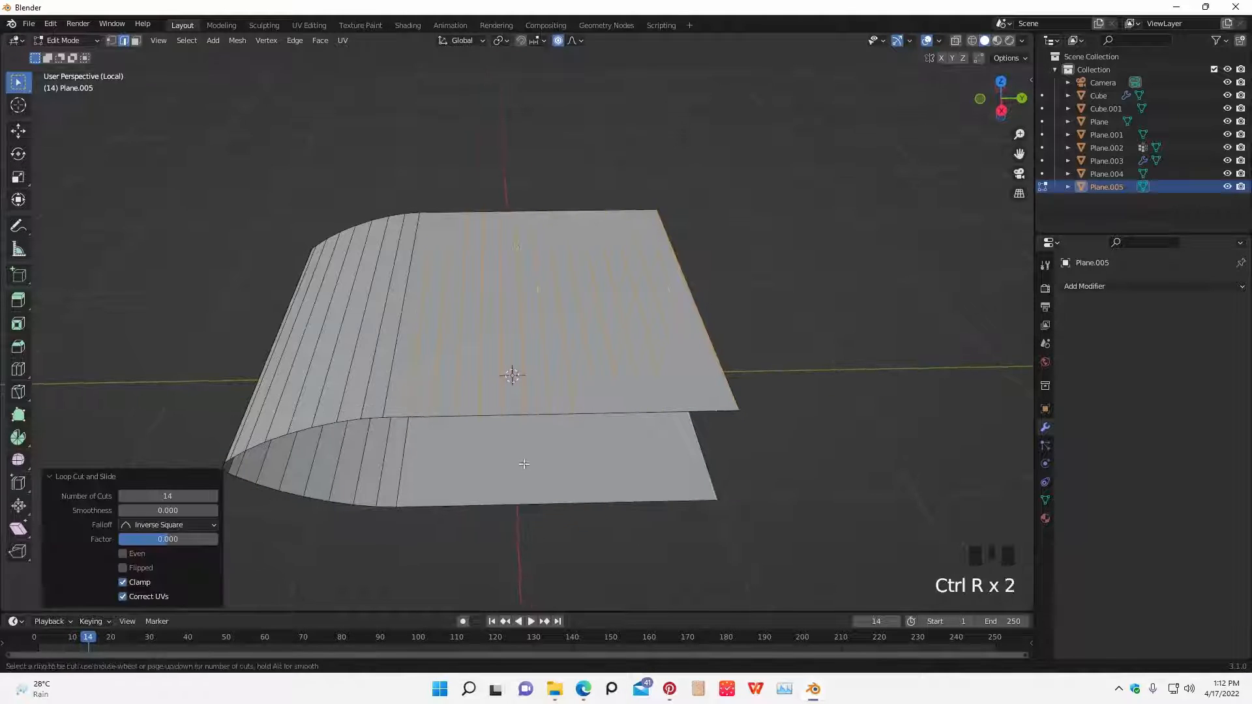
{"action": "scroll", "coordinate": [549, 481], "scroll_direction": "up", "scroll_amount": 2}
{"action": "left_click", "coordinate": [548, 481]}
{"action": "key", "text": "Tab"}
{"action": "key", "text": "Tab"}
- Select the open end edges of both layers and scale them to about 0.247 along Z with a proportional size of about 1.77
{"action": "middle_click_drag", "start_coordinate": [743, 365], "coordinate": [687, 335]}
{"action": "left_click", "coordinate": [699, 312]}
{"action": "left_click", "coordinate": [680, 391], "text": "shift"}
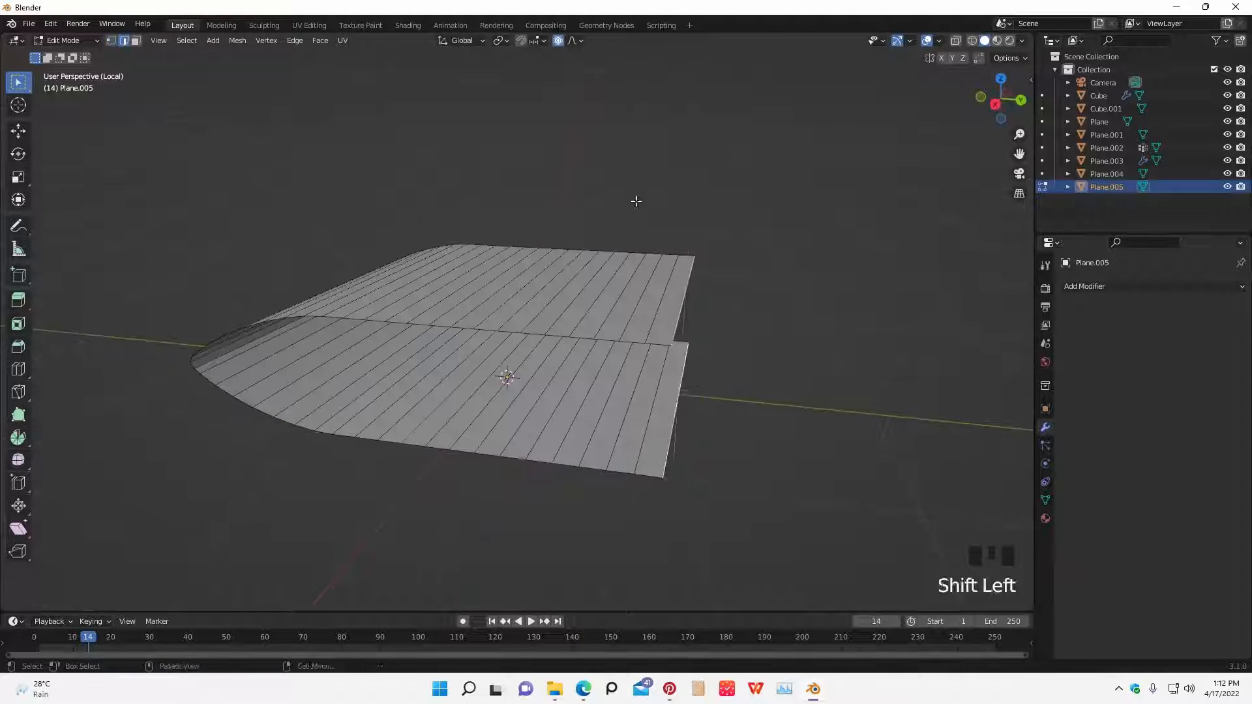
{"action": "key", "text": "g"}
{"action": "right_click", "coordinate": [716, 332]}
{"action": "key", "text": "s"}
{"action": "key", "text": "z"}
{"action": "left_click", "coordinate": [692, 342]}
- Squeeze the same open end edges closer together along Z, using a smaller proportional size of about 0.62
{"action": "middle_click_drag", "start_coordinate": [754, 319], "coordinate": [724, 313]}
{"action": "key", "text": "s"}
{"action": "key", "text": "z"}
{"action": "scroll", "coordinate": [718, 327], "scroll_direction": "up", "scroll_amount": 11}
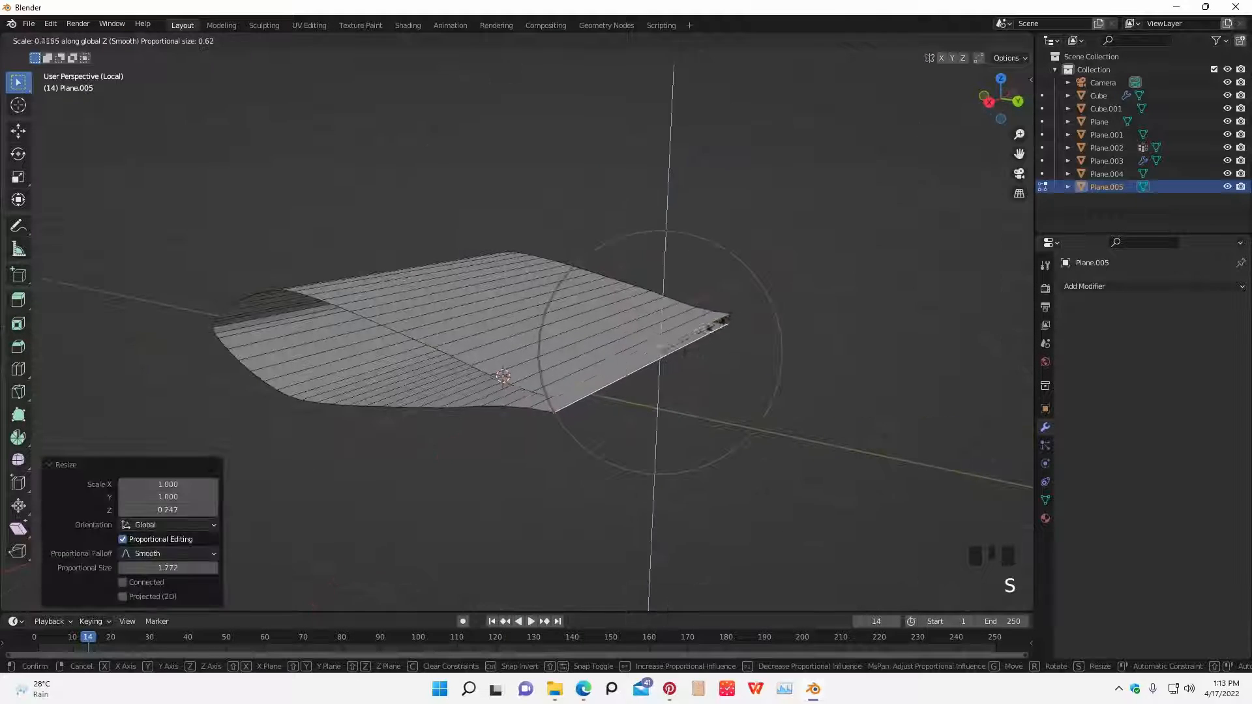
{"action": "left_click", "coordinate": [670, 353]}
{"action": "scroll", "coordinate": [474, 341], "scroll_direction": "up", "scroll_amount": 2}
{"action": "left_click", "coordinate": [474, 341]}
{"action": "middle_click_drag", "start_coordinate": [378, 333], "coordinate": [427, 359]}
{"action": "key", "text": "g"}
{"action": "right_click", "coordinate": [530, 282]}
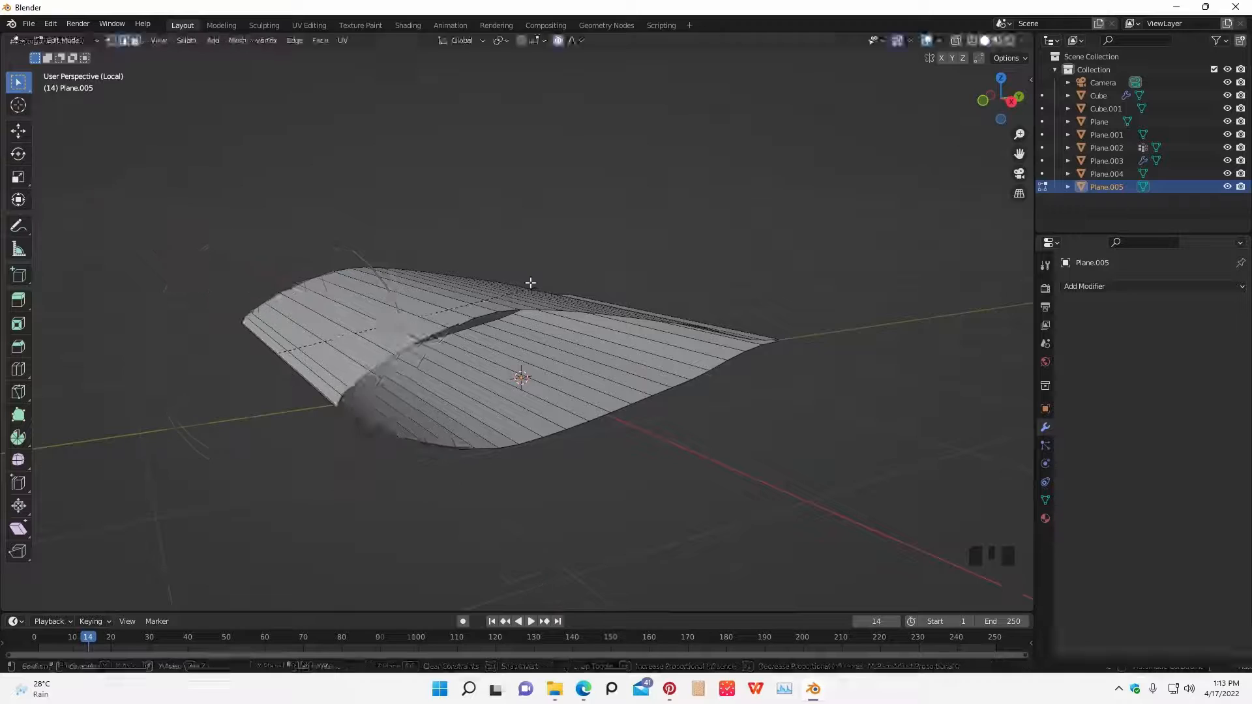
- Scale the label's selected edges along Z and reposition nearby edges with proportional editing
{"action": "key", "text": "s"}
{"action": "key", "text": "z"}
{"action": "middle_click_drag", "start_coordinate": [531, 283], "coordinate": [489, 251]}
{"action": "left_click", "coordinate": [597, 246]}
{"action": "key", "text": "g"}
{"action": "left_click", "coordinate": [459, 279]}
- Stretch the whole label slightly along the X axis
{"action": "middle_click_drag", "start_coordinate": [821, 280], "coordinate": [760, 343]}
{"action": "key", "text": "Tab"}
{"action": "key", "text": "s"}
{"action": "key", "text": "x"}
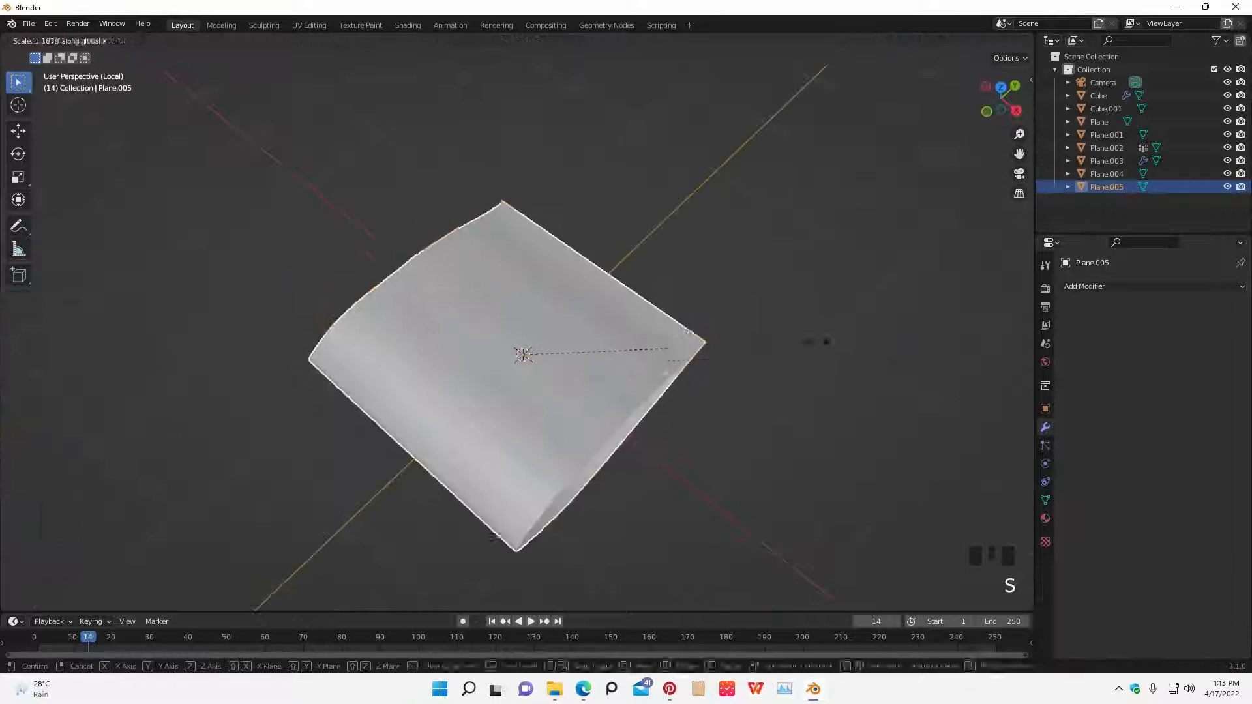
{"action": "left_click", "coordinate": [815, 341]}
- Move the label's selected edges along Z to adjust the curve of its layers
{"action": "middle_click_drag", "start_coordinate": [522, 404], "coordinate": [590, 267]}
{"action": "key", "text": "Tab"}
{"action": "key", "text": "g"}
{"action": "key", "text": "g"}
{"action": "key", "text": "z"}
{"action": "left_click", "coordinate": [512, 355]}
{"action": "key", "text": "Tab"}
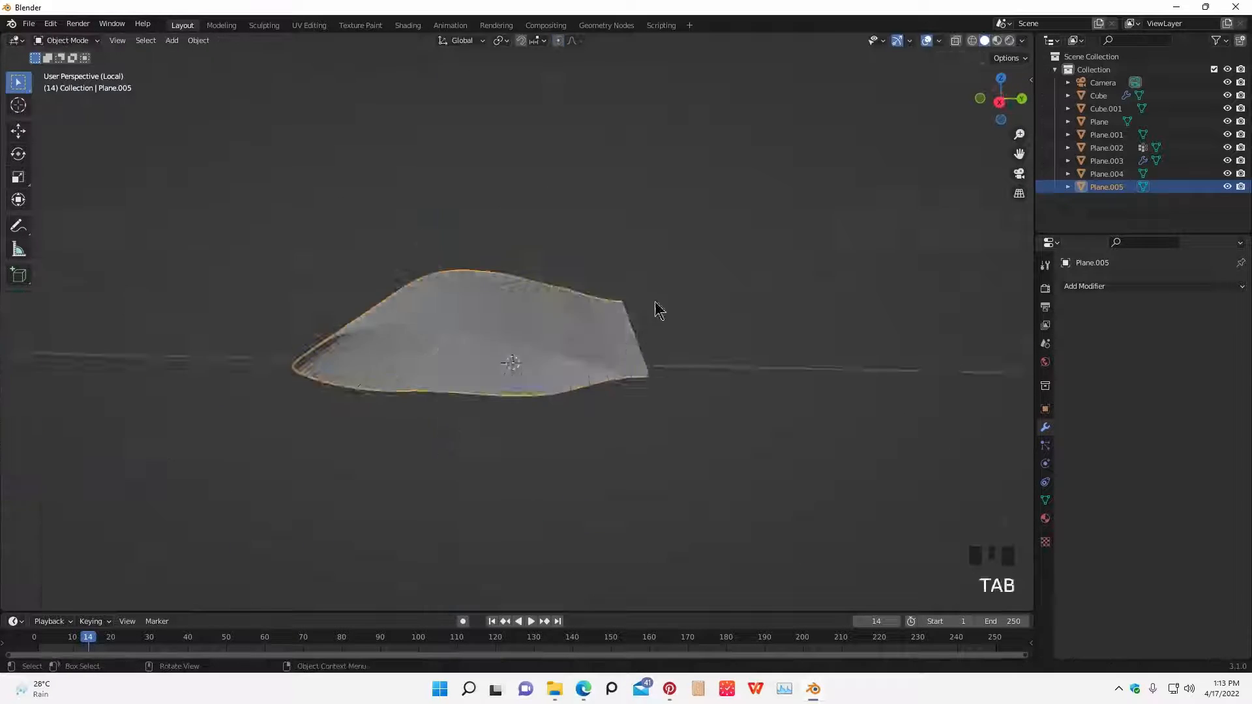
- Leave the isolated view, scale the label to 0.159 and move it about -0.29 m along X at the piped pillow
{"action": "middle_click_drag", "start_coordinate": [654, 301], "coordinate": [561, 345]}
{"action": "middle_click_drag", "start_coordinate": [592, 327], "coordinate": [678, 319], "text": "shift"}
{"action": "key", "text": "slash"}
{"action": "scroll", "coordinate": [677, 320], "scroll_direction": "down", "scroll_amount": 2}
{"action": "key", "text": "s"}
{"action": "left_click", "coordinate": [556, 399]}
{"action": "key", "text": "g"}
{"action": "key", "text": "x"}
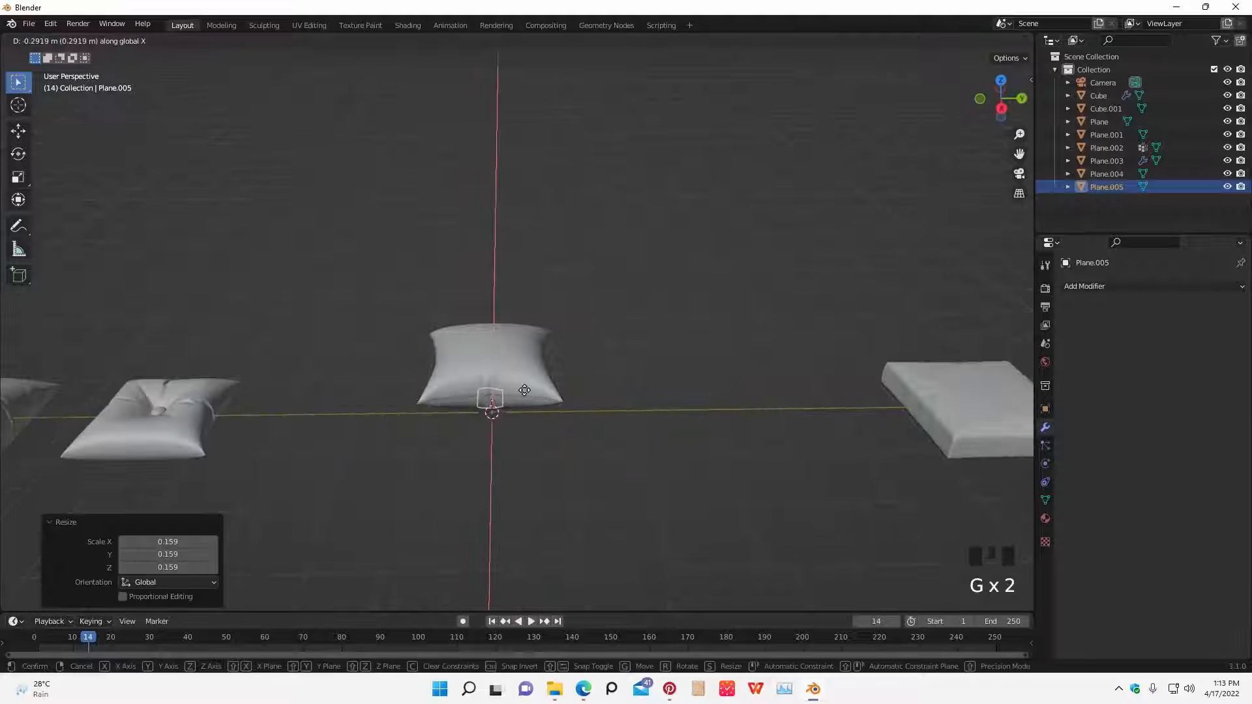
{"action": "left_click", "coordinate": [524, 390]}
- Move the label along Y to the pillow's side seam and shrink it further, including a scale of 0.576
{"action": "scroll", "coordinate": [447, 419], "scroll_direction": "up", "scroll_amount": 8}
{"action": "middle_click_drag", "start_coordinate": [447, 420], "coordinate": [698, 444]}
{"action": "key", "text": "g"}
{"action": "key", "text": "y"}
{"action": "key", "text": "s"}
{"action": "key", "text": "g"}
{"action": "key", "text": "s"}
{"action": "key", "text": "g"}
{"action": "key", "text": "s"}
{"action": "key", "text": "s"}
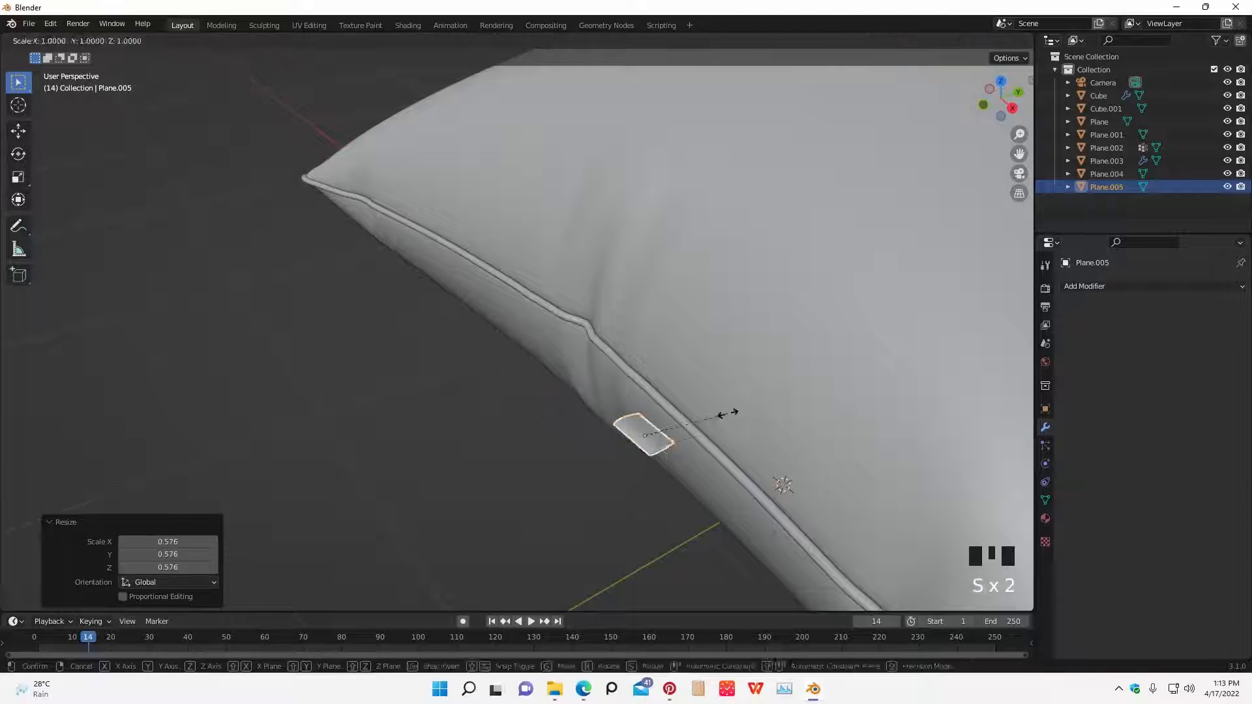
{"action": "left_click", "coordinate": [750, 408]}
- Seat the label against the piping by moving it along X, raising it about 0.026 m and shifting it about 0.006 m along Y
{"action": "key", "text": "g"}
{"action": "key", "text": "x"}
{"action": "left_click", "coordinate": [944, 413]}
{"action": "middle_click_drag", "start_coordinate": [938, 413], "coordinate": [841, 300], "text": "shift"}
{"action": "key", "text": "r"}
{"action": "key", "text": "g"}
{"action": "key", "text": "z"}
{"action": "left_click", "coordinate": [736, 356]}
{"action": "key", "text": "g"}
{"action": "key", "text": "y"}
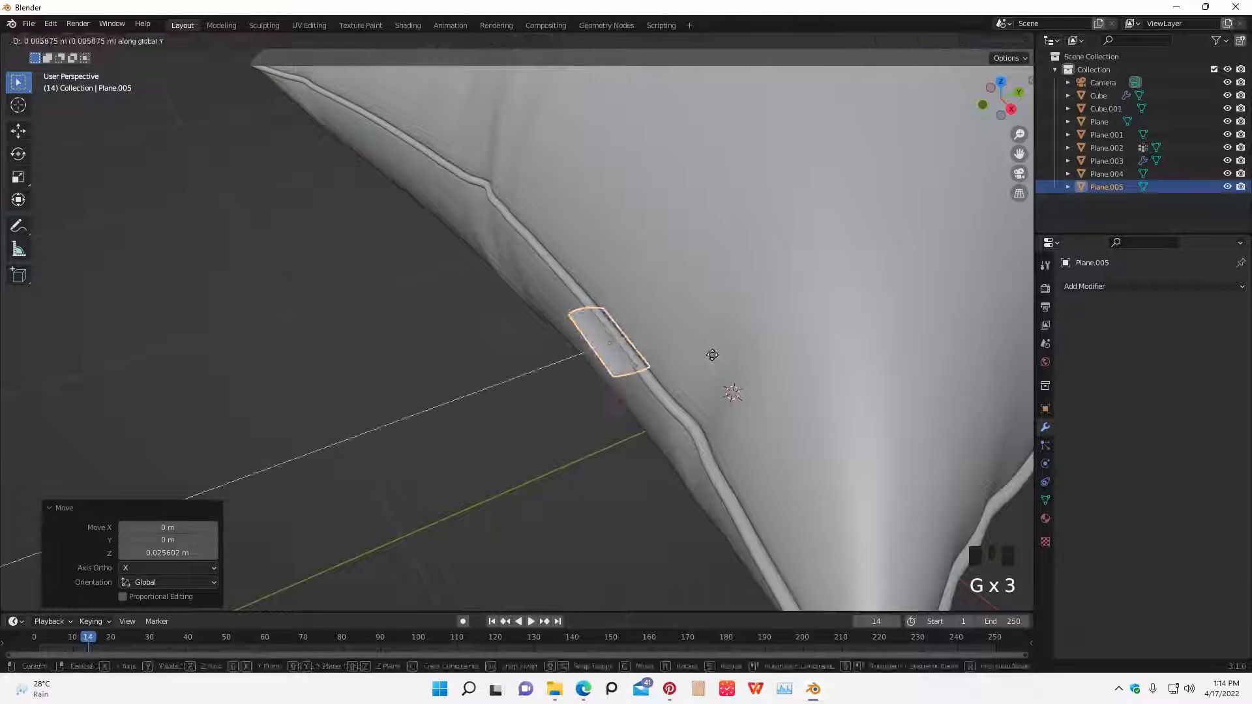
{"action": "left_click", "coordinate": [712, 355]}
- Check the label against the seam and nudge it so its open end tucks under the piping
{"action": "left_click", "coordinate": [489, 425]}
{"action": "middle_click_drag", "start_coordinate": [561, 418], "coordinate": [604, 335]}
{"action": "scroll", "coordinate": [489, 425], "scroll_direction": "down", "scroll_amount": 8}
{"action": "scroll", "coordinate": [604, 335], "scroll_direction": "up", "scroll_amount": 6}
{"action": "left_click", "coordinate": [270, 459]}
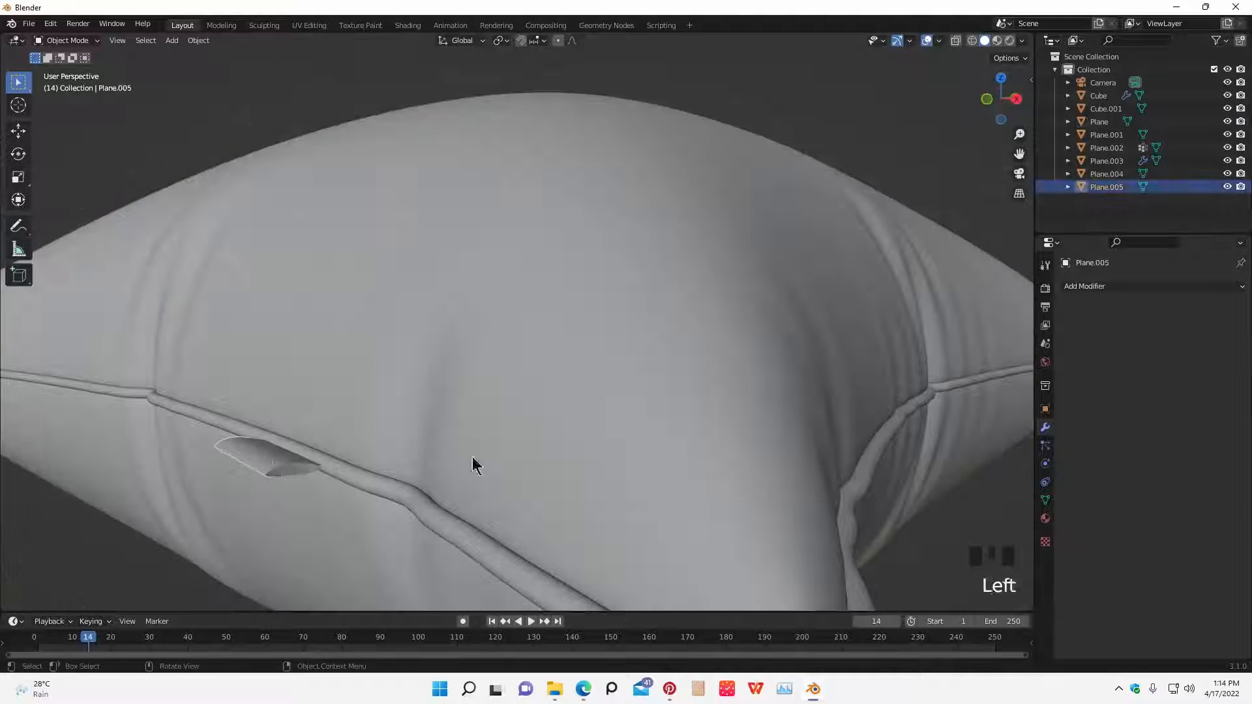
{"action": "key", "text": "g"}
{"action": "left_click", "coordinate": [464, 448]}
{"action": "left_click", "coordinate": [495, 404]}
- Apply the Subdivision modifier on the piped pillow and leave the pillow selected
{"action": "scroll", "coordinate": [587, 418], "scroll_direction": "down", "scroll_amount": 8}
{"action": "left_click", "coordinate": [652, 456]}
{"action": "middle_click_drag", "start_coordinate": [633, 378], "coordinate": [532, 427]}
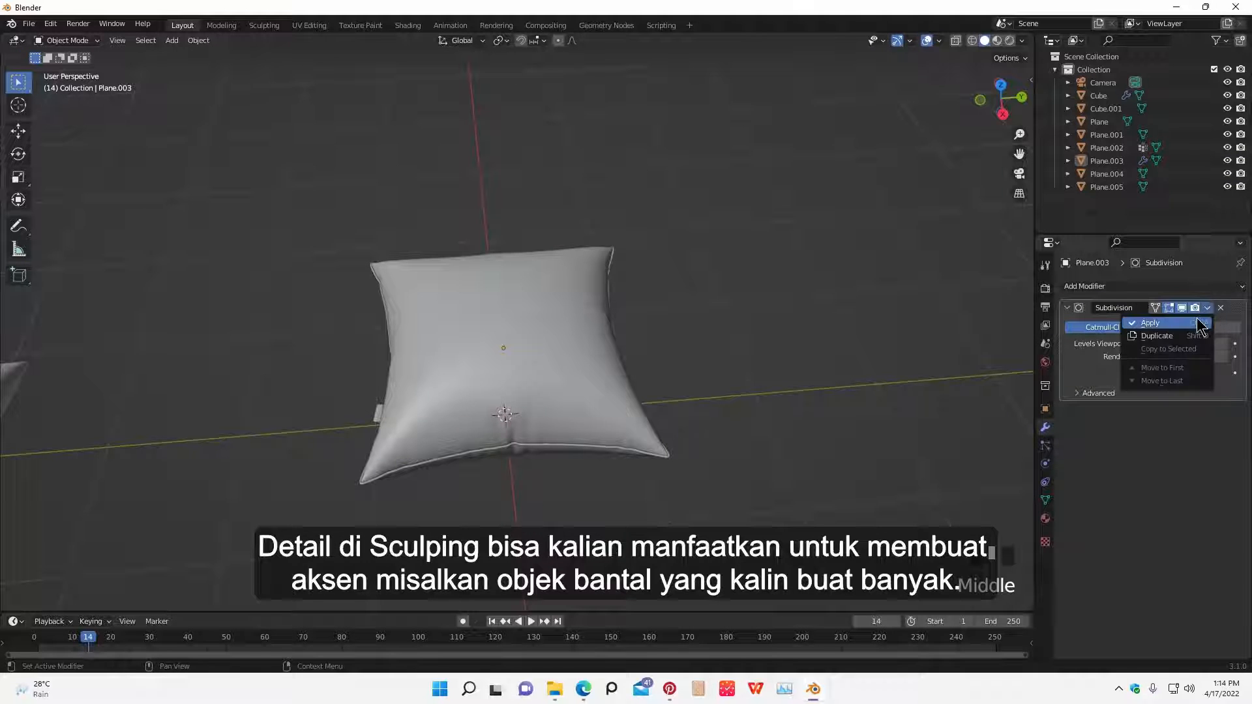
{"action": "left_click", "coordinate": [1197, 322]}
{"action": "middle_click_drag", "start_coordinate": [684, 361], "coordinate": [713, 375]}
{"action": "left_click", "coordinate": [597, 352]}
{"action": "middle_click_drag", "start_coordinate": [596, 351], "coordinate": [577, 325]}
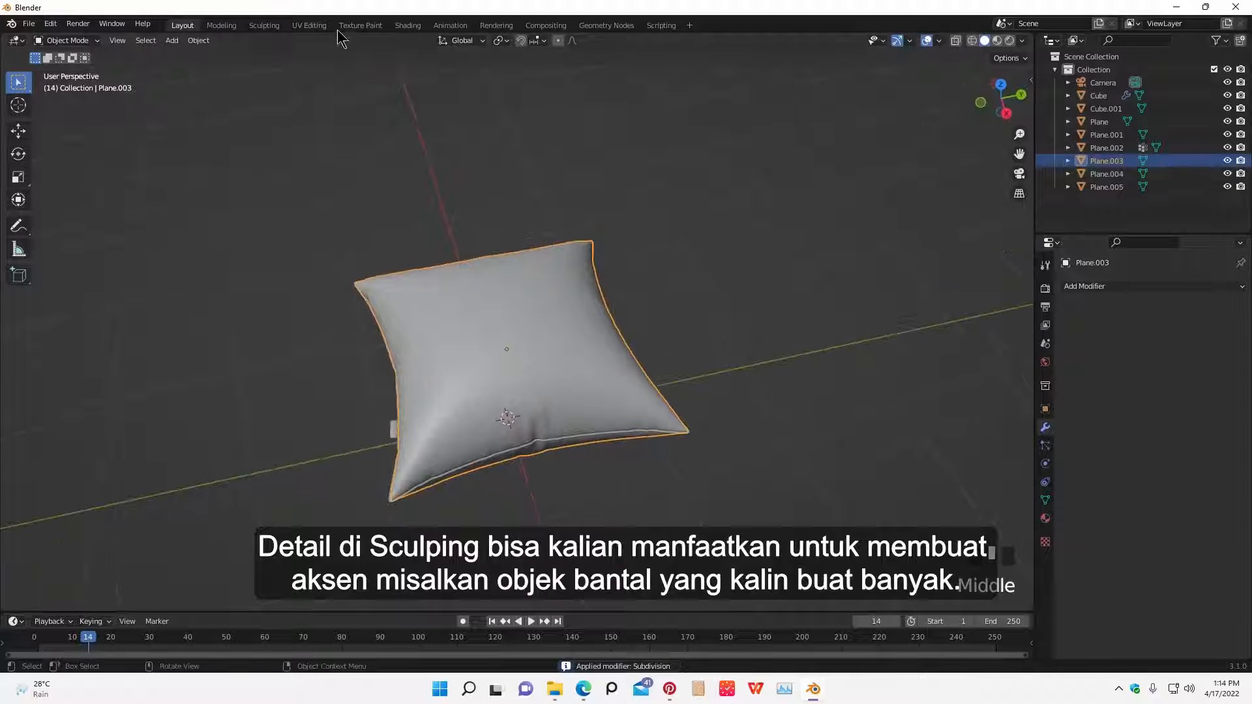
- Switch to the Sculpting workspace and try the Grab brush on the pillow, enlarging its radius to 102 px
{"action": "left_click", "coordinate": [264, 25]}
{"action": "middle_click_drag", "start_coordinate": [214, 342], "coordinate": [470, 457]}
{"action": "scroll", "coordinate": [463, 453], "scroll_direction": "up", "scroll_amount": 10}
{"action": "key", "text": "g"}
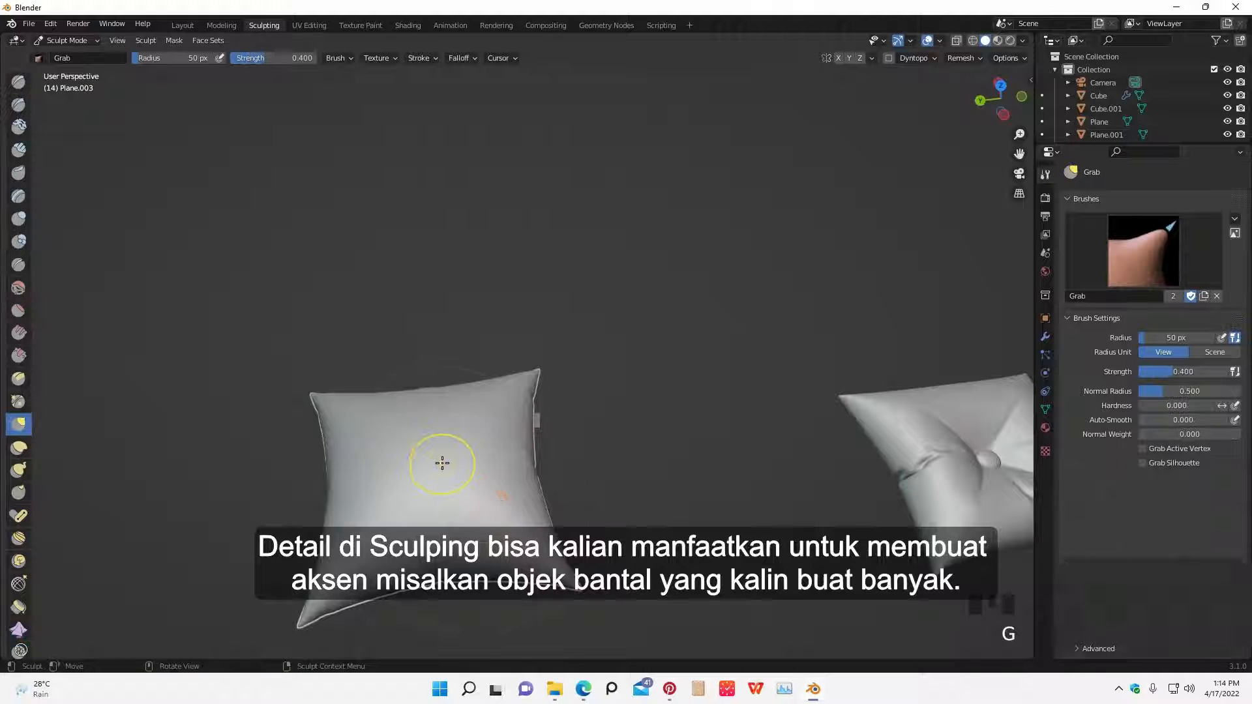
{"action": "left_click_drag", "start_coordinate": [442, 461], "coordinate": [447, 463]}
{"action": "middle_click_drag", "start_coordinate": [468, 448], "coordinate": [449, 475]}
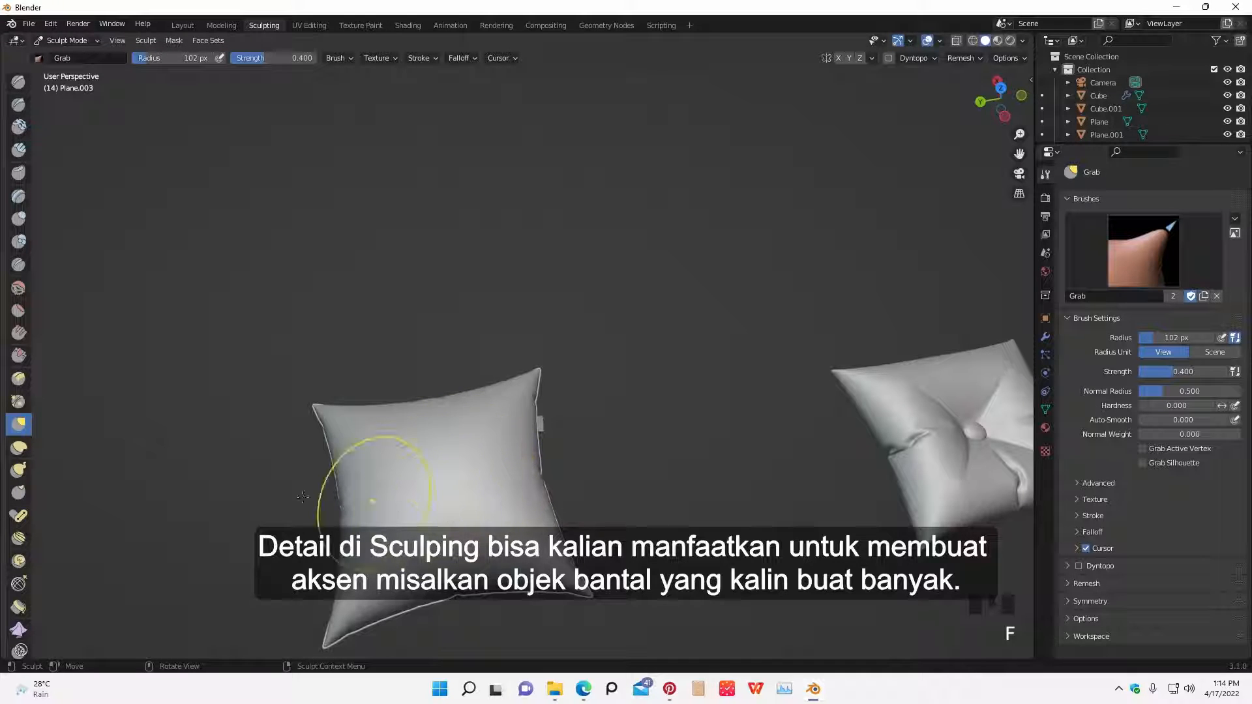
- Try sculpting fine wrinkles on the pillow's face with the Cloth brush at strength 0.211
{"action": "left_click", "coordinate": [16, 630]}
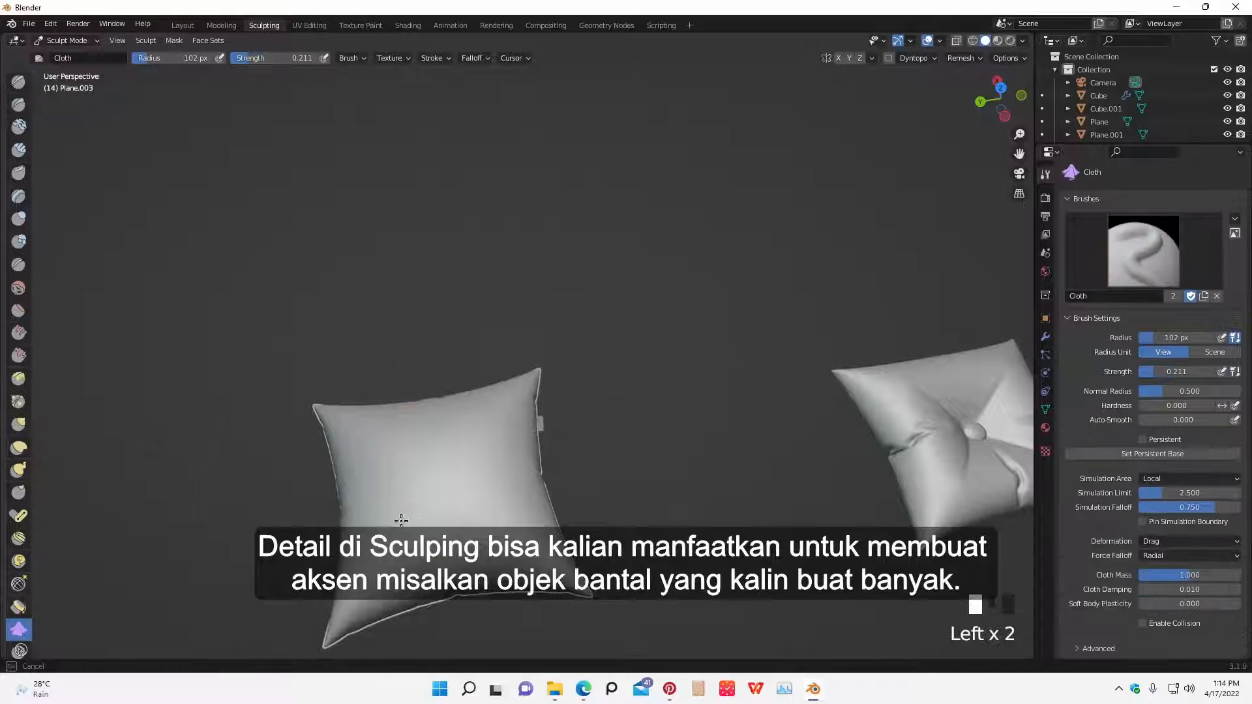
{"action": "scroll", "coordinate": [504, 492], "scroll_direction": "up", "scroll_amount": 3}
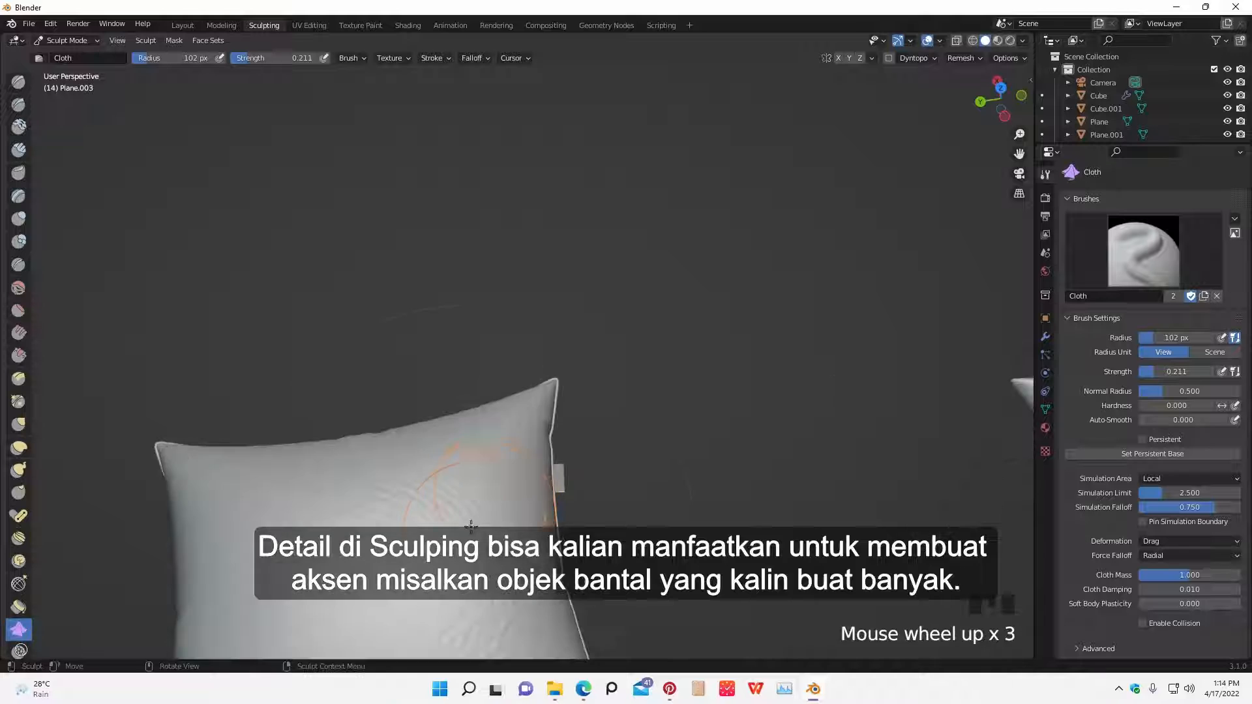
{"action": "middle_click_drag", "start_coordinate": [504, 492], "coordinate": [461, 498]}
{"action": "scroll", "coordinate": [438, 504], "scroll_direction": "up", "scroll_amount": 3}
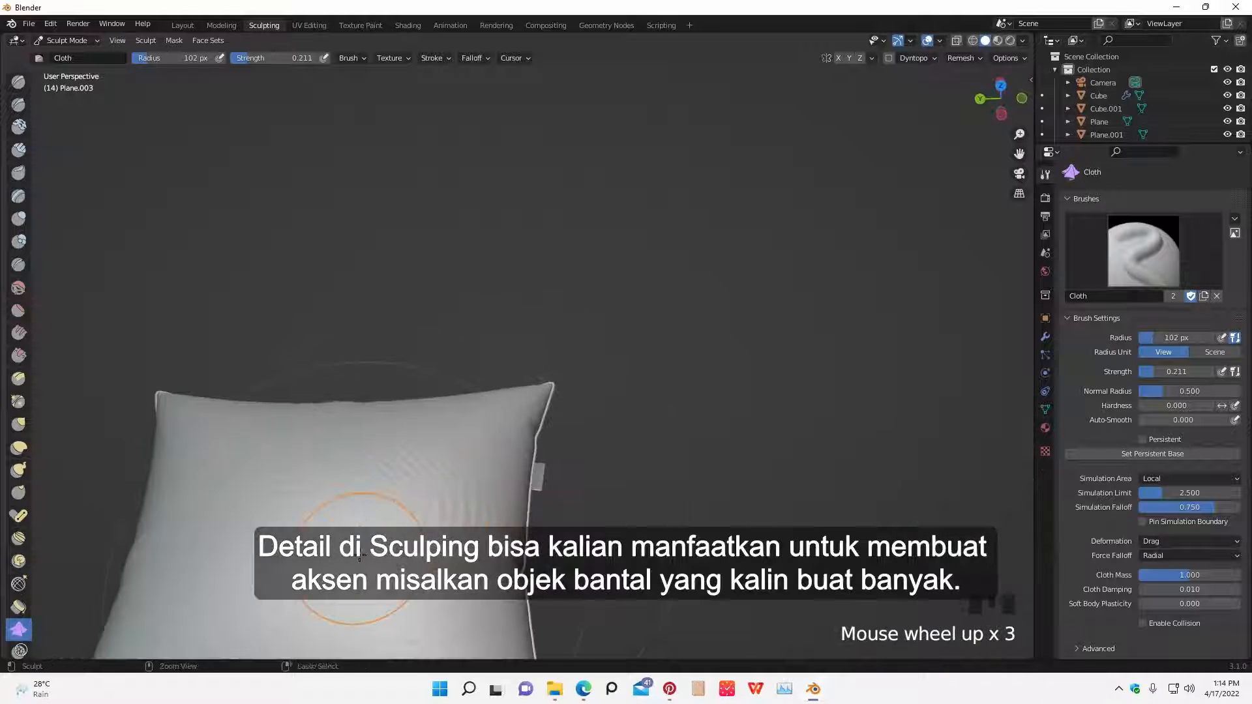
- Enlarge the Cloth brush radius to 128 px and undo the wrinkle strokes
{"action": "key", "text": "f"}
{"action": "mouse_move", "coordinate": [366, 550]}
{"action": "middle_mouse_down"}
{"action": "mouse_move", "coordinate": [388, 539]}
{"action": "mouse_move", "coordinate": [417, 479]}
{"action": "middle_mouse_up"}
{"action": "key", "text": "f"}
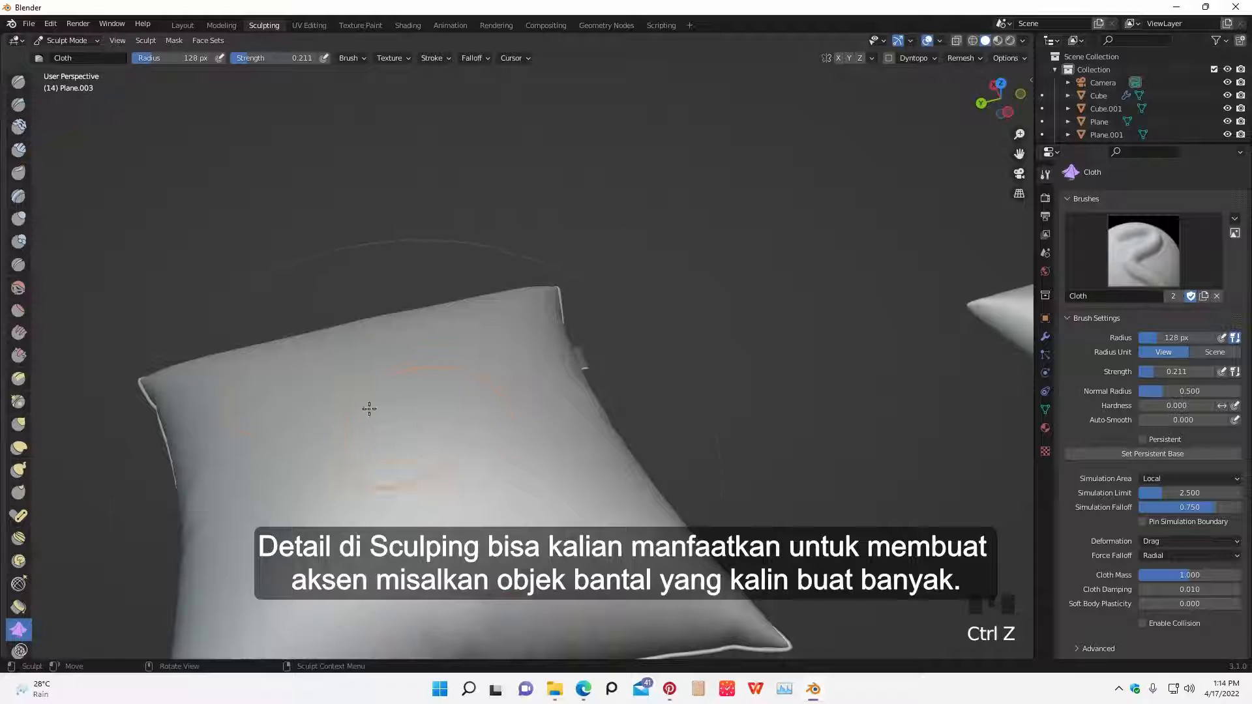
{"action": "key", "text": "ctrl+z"}
{"action": "scroll", "coordinate": [483, 450], "scroll_direction": "down", "scroll_amount": 2}
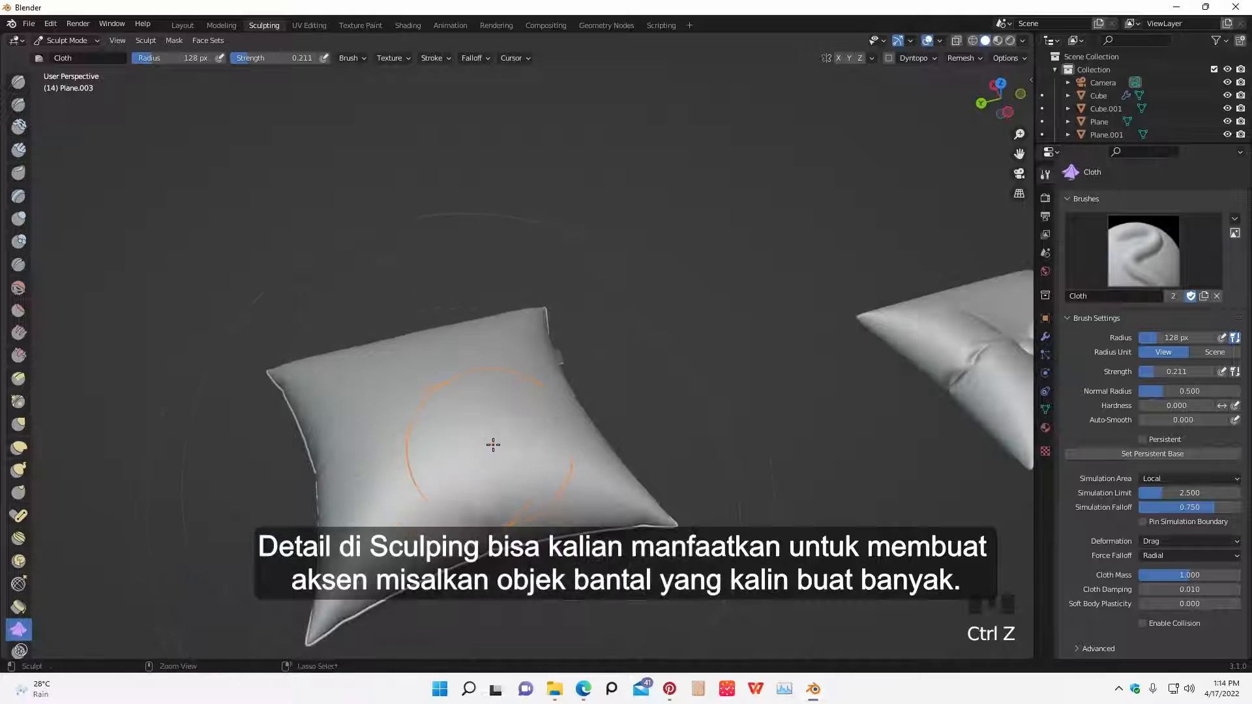
- Try longer Cloth brush strokes across the pillow's face and undo the last one
{"action": "middle_click_drag", "start_coordinate": [492, 442], "coordinate": [477, 462]}
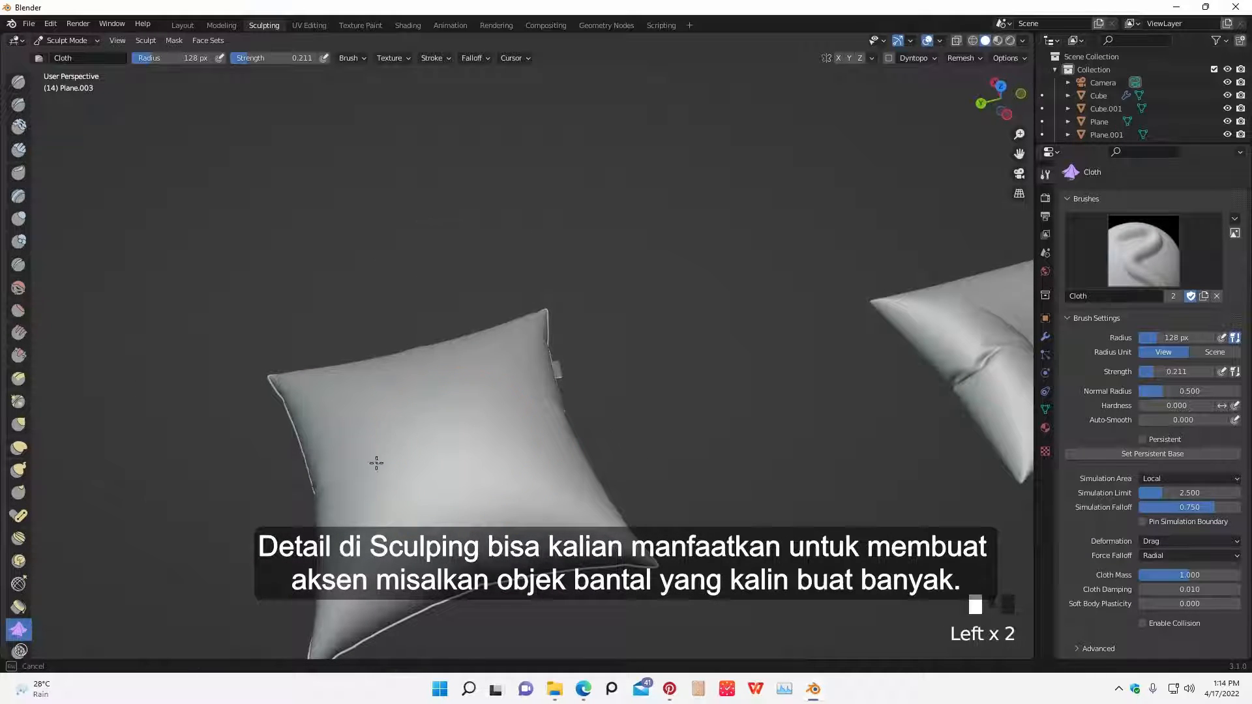
{"action": "left_click_drag", "start_coordinate": [376, 463], "coordinate": [489, 430]}
{"action": "mouse_move", "coordinate": [489, 430]}
{"action": "middle_mouse_down"}
{"action": "mouse_move", "coordinate": [531, 430]}
{"action": "mouse_move", "coordinate": [474, 471]}
{"action": "middle_mouse_up"}
{"action": "left_click_drag", "start_coordinate": [473, 471], "coordinate": [601, 439]}
{"action": "key", "text": "ctrl+z"}
{"action": "mouse_move", "coordinate": [601, 439]}
{"action": "middle_mouse_down"}
{"action": "mouse_move", "coordinate": [528, 491]}
{"action": "mouse_move", "coordinate": [527, 431]}
{"action": "middle_mouse_up"}
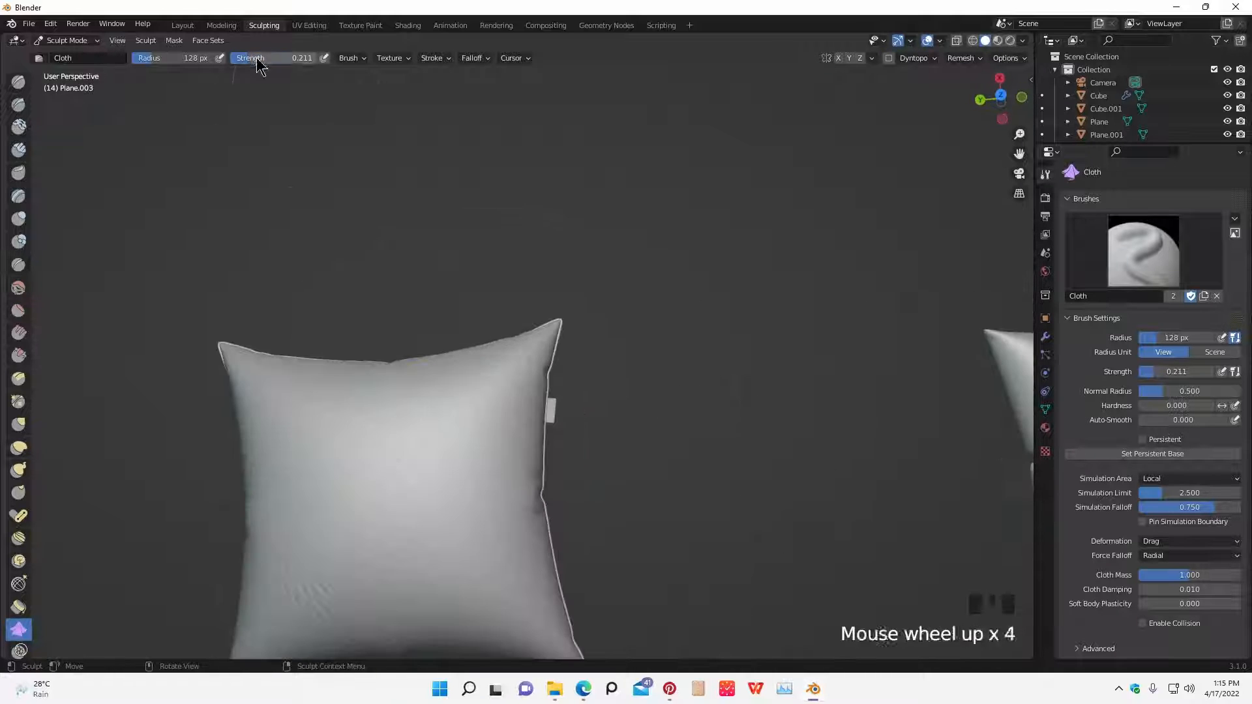
- Set the Cloth brush to strength 0.656 and radius 118 px
{"action": "key", "text": "g"}
{"action": "key", "text": "f"}
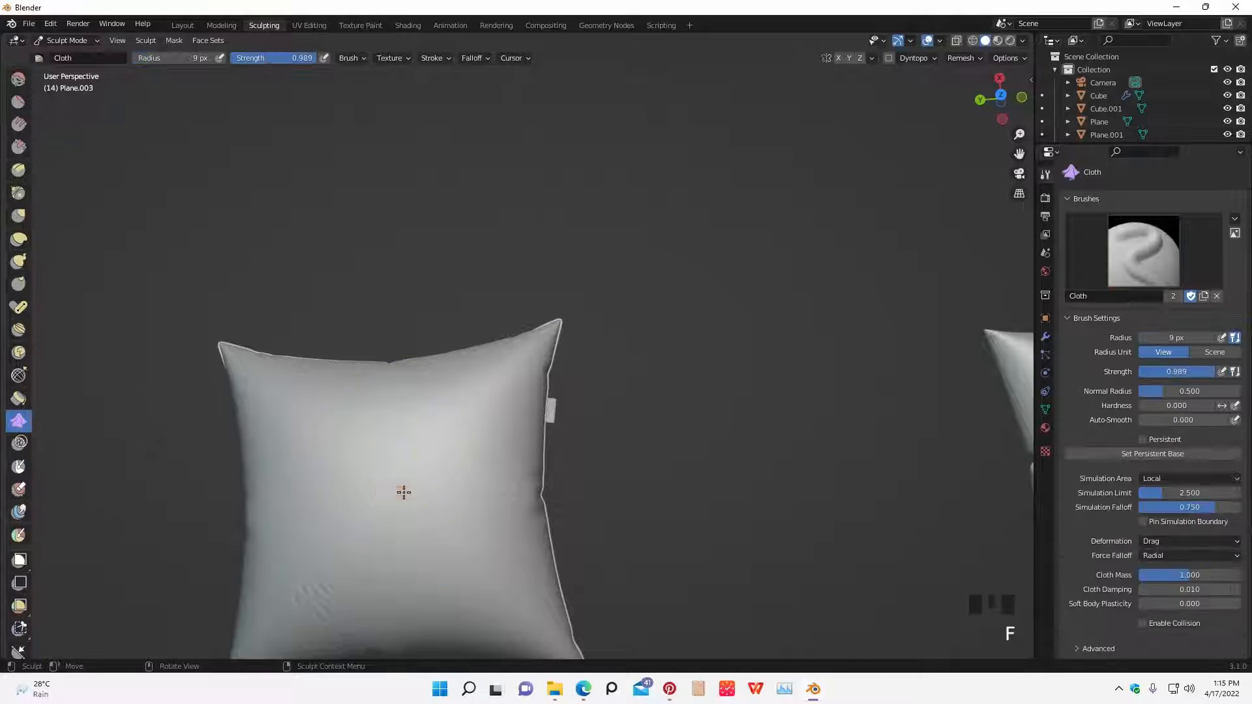
{"action": "left_click", "coordinate": [403, 492]}
{"action": "key", "text": "f"}
{"action": "left_click", "coordinate": [458, 539]}
{"action": "middle_click_drag", "start_coordinate": [458, 539], "coordinate": [474, 489]}
- Try stronger Cloth brush strokes on the pillow's lower half and undo them
{"action": "left_click_drag", "start_coordinate": [475, 488], "coordinate": [439, 433]}
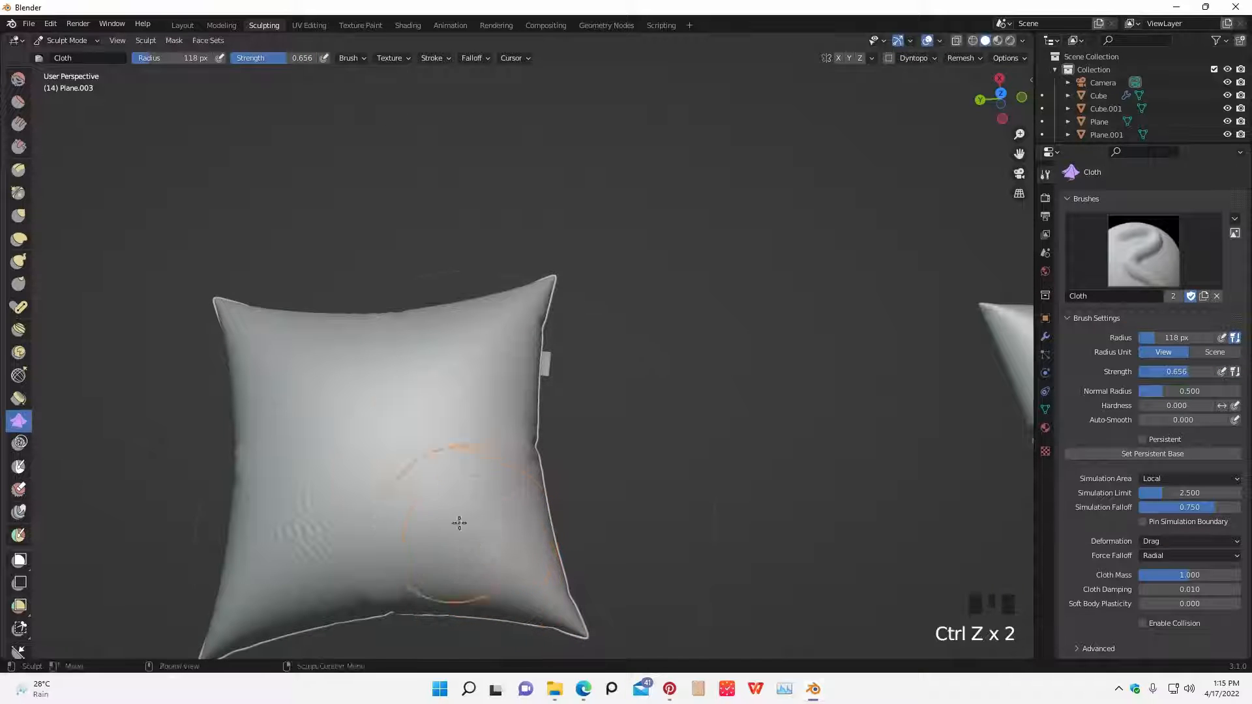
{"action": "left_click_drag", "start_coordinate": [522, 559], "coordinate": [515, 541]}
{"action": "mouse_move", "coordinate": [515, 541]}
{"action": "middle_mouse_down"}
{"action": "mouse_move", "coordinate": [497, 478]}
{"action": "mouse_move", "coordinate": [545, 489]}
{"action": "mouse_move", "coordinate": [411, 520]}
{"action": "mouse_move", "coordinate": [479, 522]}
{"action": "middle_mouse_up"}
{"action": "key", "text": "ctrl+z"}
{"action": "left_click_drag", "start_coordinate": [479, 522], "coordinate": [494, 529], "text": "shift"}
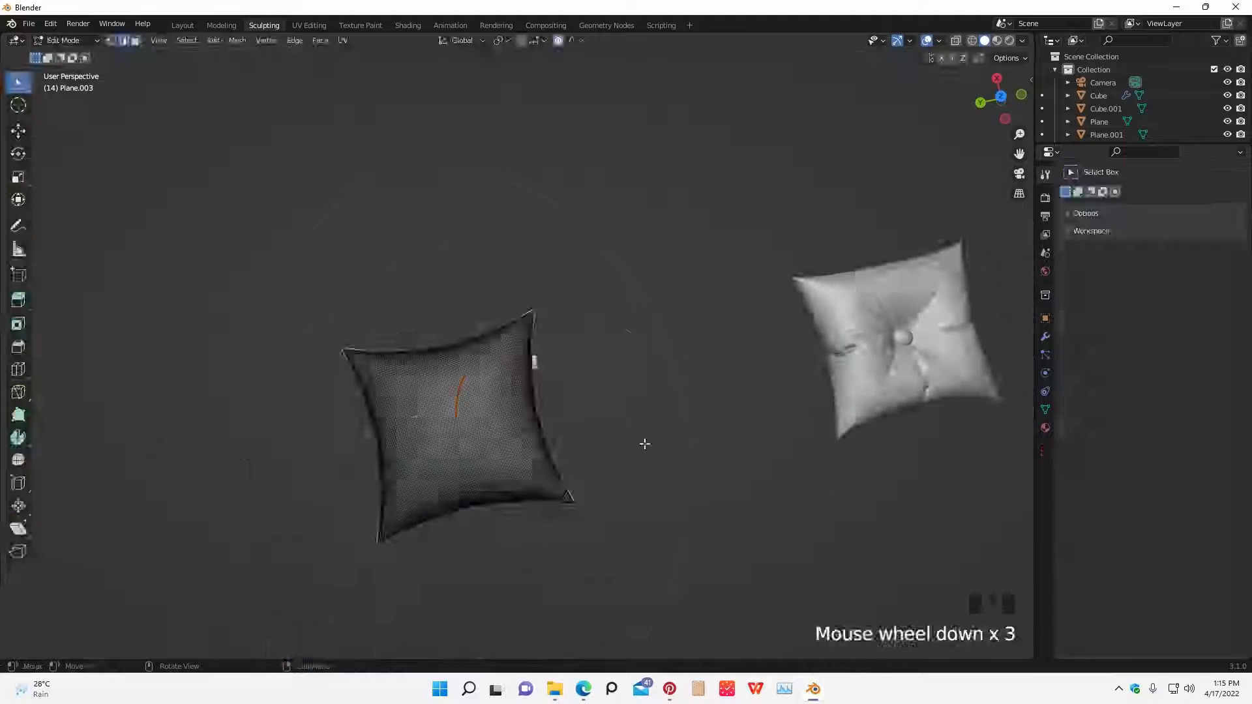
- Return the pillow to Object Mode and open the Shading workspace with the pillows in view
{"action": "middle_click_drag", "start_coordinate": [644, 442], "coordinate": [652, 424]}
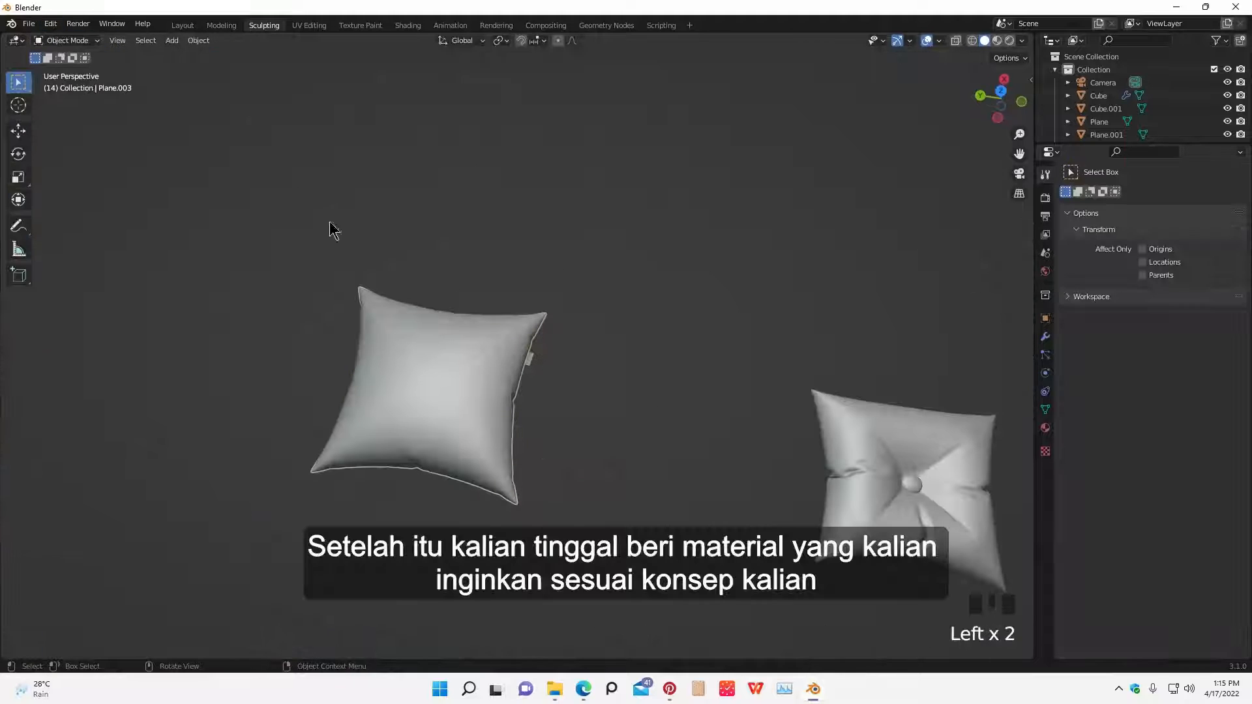
{"action": "left_click", "coordinate": [407, 25]}
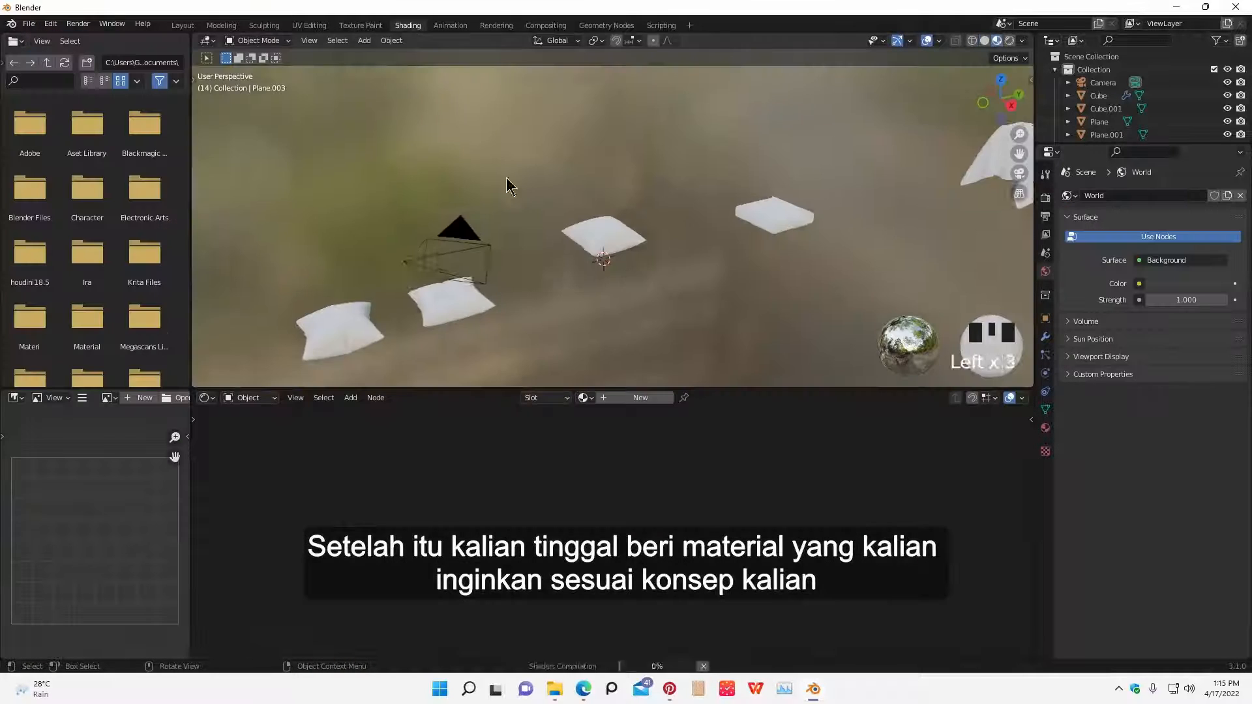
{"action": "middle_click_drag", "start_coordinate": [506, 184], "coordinate": [615, 274]}
{"action": "scroll", "coordinate": [595, 291], "scroll_direction": "down", "scroll_amount": 3}
{"action": "scroll", "coordinate": [706, 297], "scroll_direction": "up", "scroll_amount": 5}
{"action": "middle_click_drag", "start_coordinate": [706, 297], "coordinate": [606, 252]}
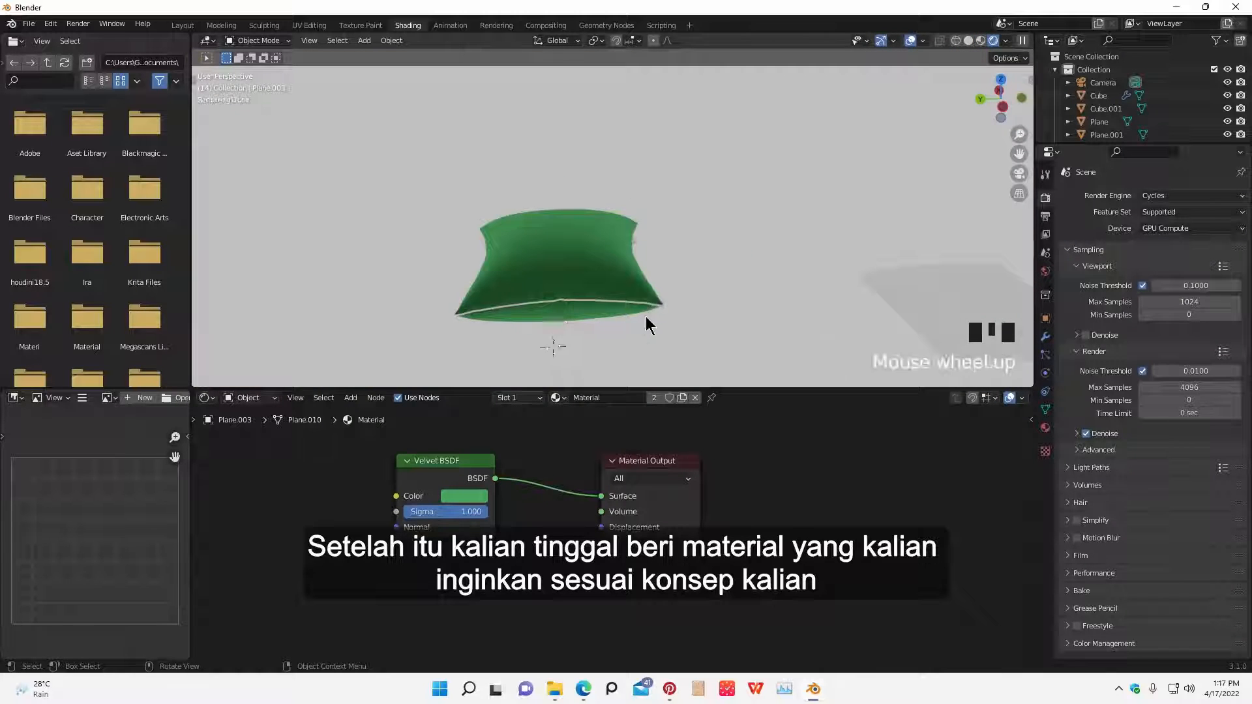
- Examine the green velvet pillow and the pink and cyan gradient pillow in the rendered preview
{"action": "scroll", "coordinate": [645, 318], "scroll_direction": "up", "scroll_amount": 2}
{"action": "middle_click_drag", "start_coordinate": [678, 307], "coordinate": [745, 288], "text": "shift"}
{"action": "scroll", "coordinate": [757, 337], "scroll_direction": "down", "scroll_amount": 3}
{"action": "left_click", "coordinate": [696, 274]}
{"action": "scroll", "coordinate": [856, 286], "scroll_direction": "down", "scroll_amount": 4}
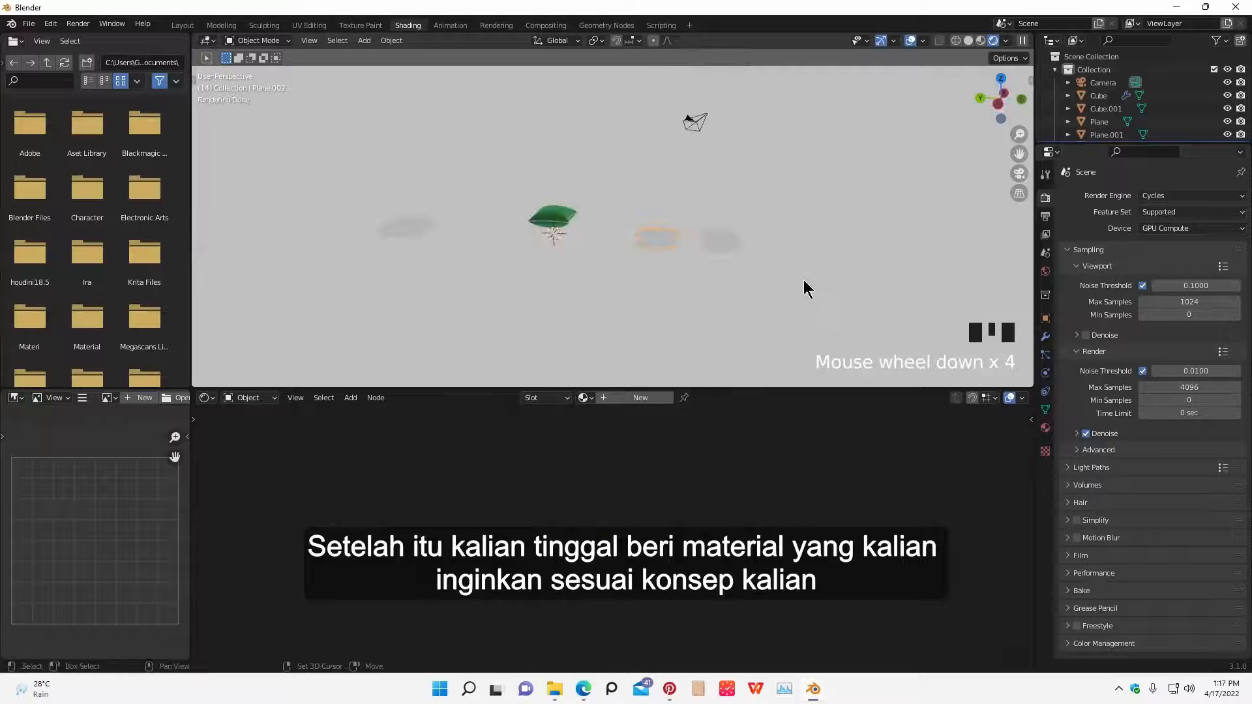
{"action": "scroll", "coordinate": [611, 311], "scroll_direction": "up", "scroll_amount": 4}
{"action": "middle_click_drag", "start_coordinate": [611, 311], "coordinate": [666, 275], "text": "shift"}
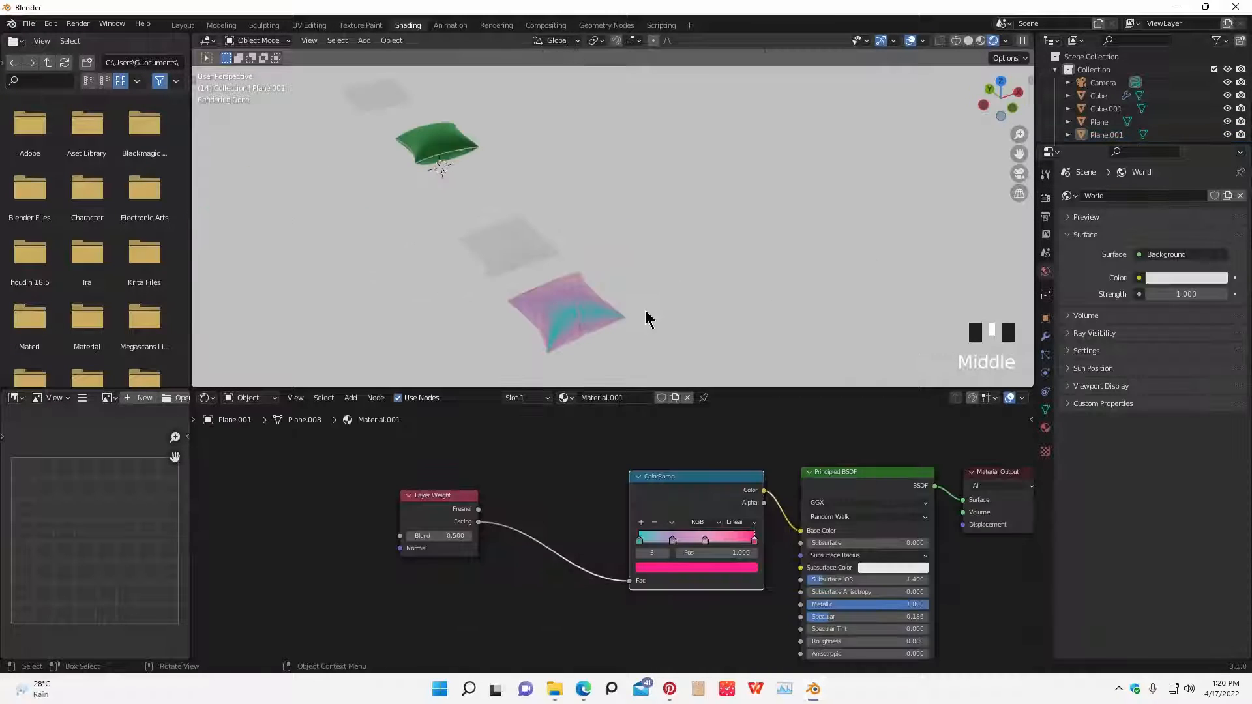
{"action": "middle_click_drag", "start_coordinate": [644, 310], "coordinate": [679, 341]}
{"action": "middle_click_drag", "start_coordinate": [774, 463], "coordinate": [630, 459], "text": "shift"}
{"action": "middle_click_drag", "start_coordinate": [600, 306], "coordinate": [656, 293]}
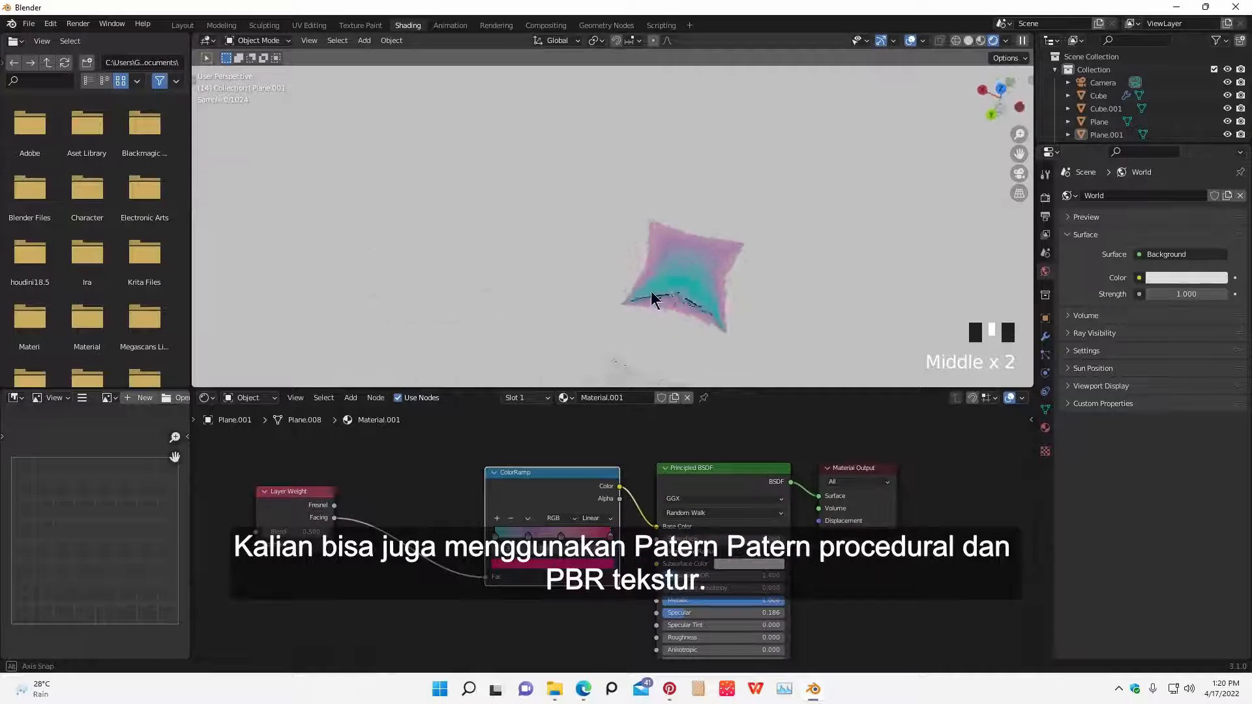
{"action": "scroll", "coordinate": [481, 260], "scroll_direction": "up", "scroll_amount": 2}
{"action": "middle_click_drag", "start_coordinate": [481, 260], "coordinate": [554, 224], "text": "shift"}
{"action": "scroll", "coordinate": [554, 252], "scroll_direction": "down", "scroll_amount": 2}
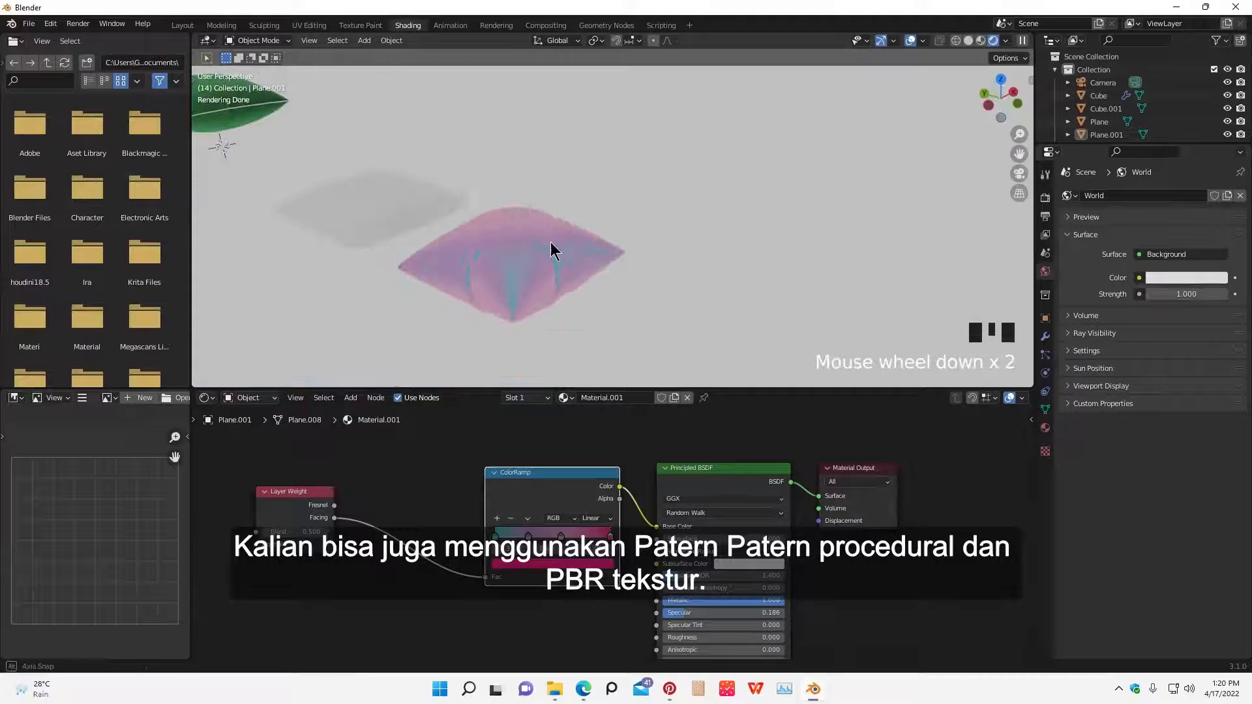
{"action": "left_click", "coordinate": [556, 252]}
{"action": "key", "text": "s"}
{"action": "key", "text": "z"}
{"action": "right_click", "coordinate": [578, 249]}
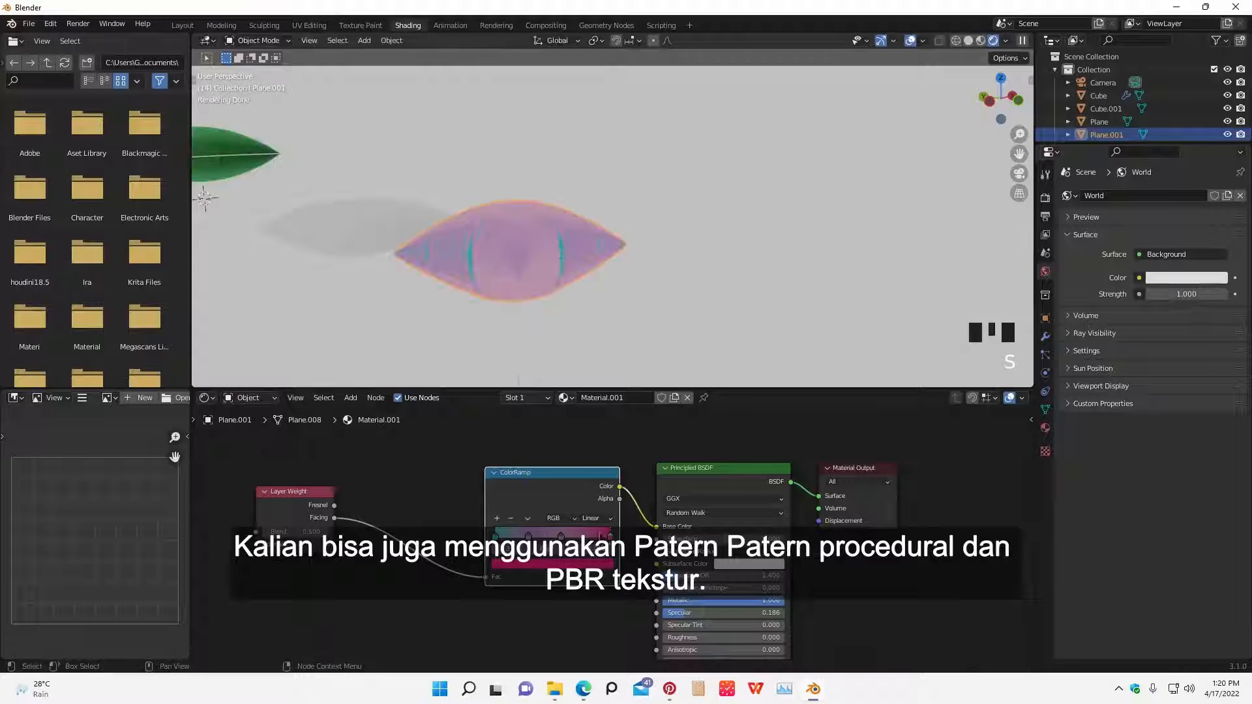
- Recolour the third stop of the gradient pillow's ColorRamp to a very pale tint
{"action": "left_click", "coordinate": [562, 566]}
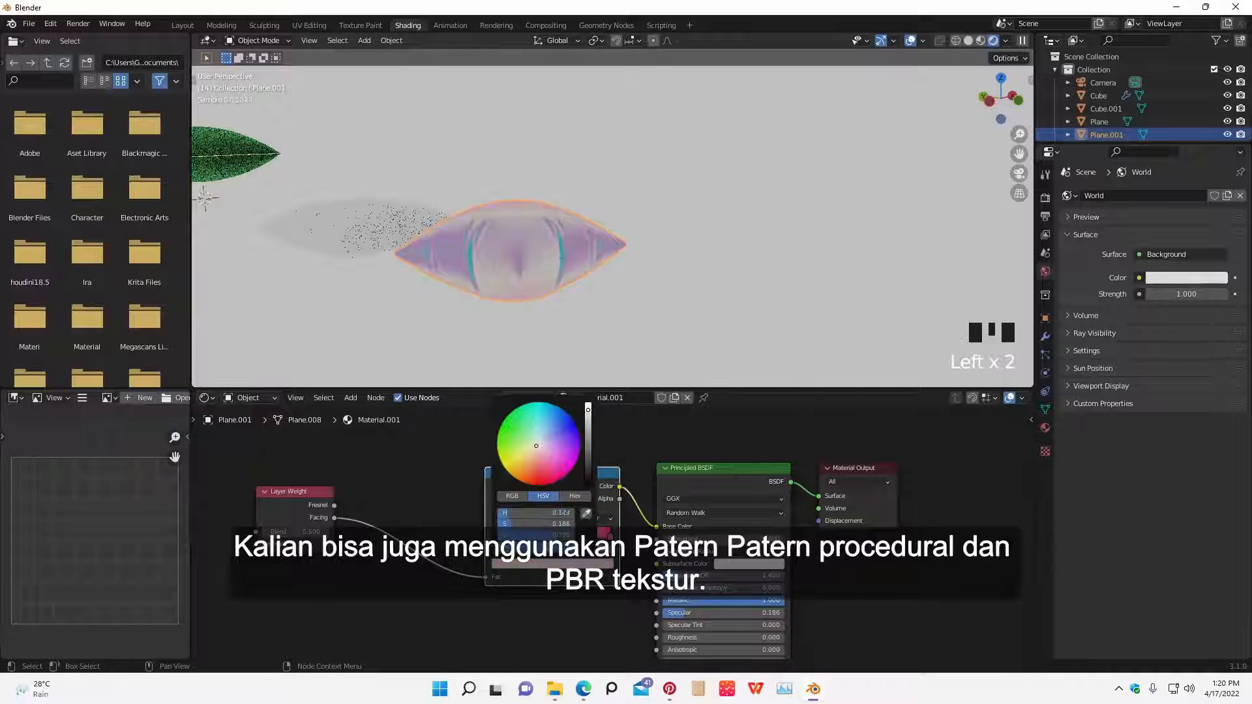
{"action": "middle_click_drag", "start_coordinate": [599, 316], "coordinate": [633, 394]}
{"action": "middle_click_drag", "start_coordinate": [683, 194], "coordinate": [813, 182]}
- Select the cloth draped over the cube and assign it the existing green velvet material named Material
{"action": "scroll", "coordinate": [688, 258], "scroll_direction": "down", "scroll_amount": 5}
{"action": "middle_click_drag", "start_coordinate": [688, 258], "coordinate": [567, 243], "text": "shift"}
{"action": "left_click", "coordinate": [1098, 121]}
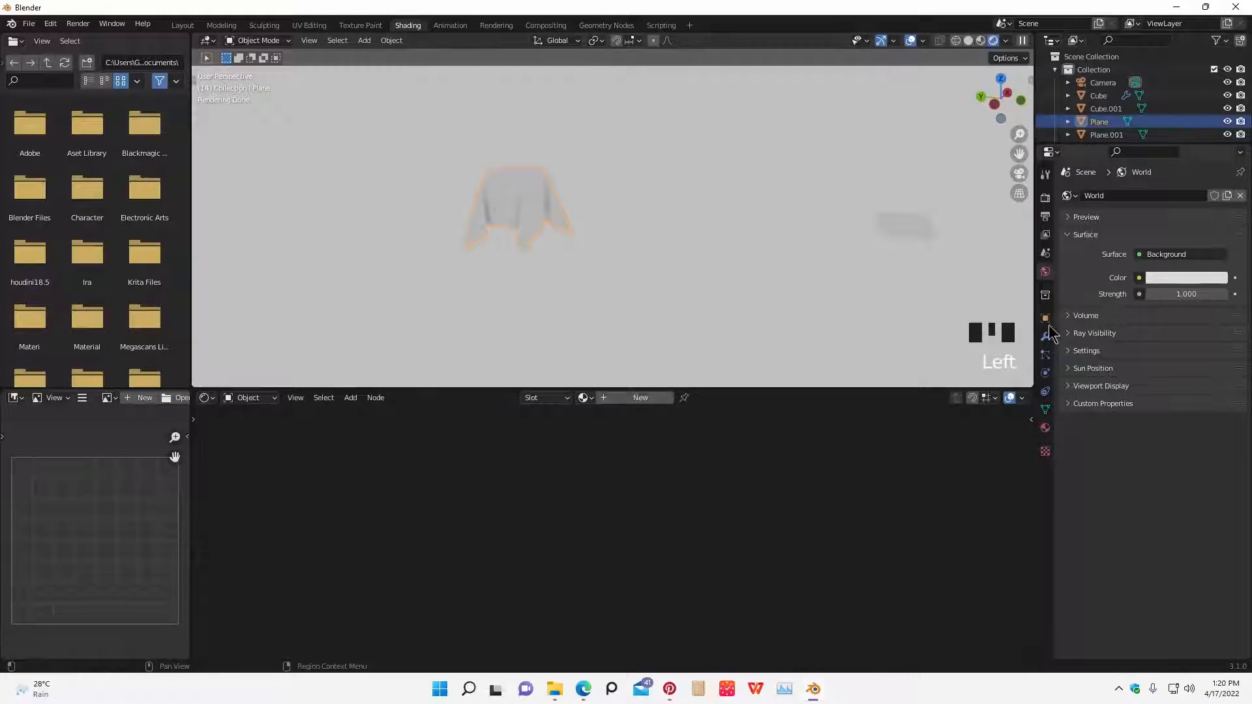
{"action": "left_click", "coordinate": [1045, 427]}
{"action": "left_click", "coordinate": [1067, 251]}
{"action": "left_click", "coordinate": [1086, 271]}
{"action": "scroll", "coordinate": [617, 268], "scroll_direction": "down", "scroll_amount": 3}
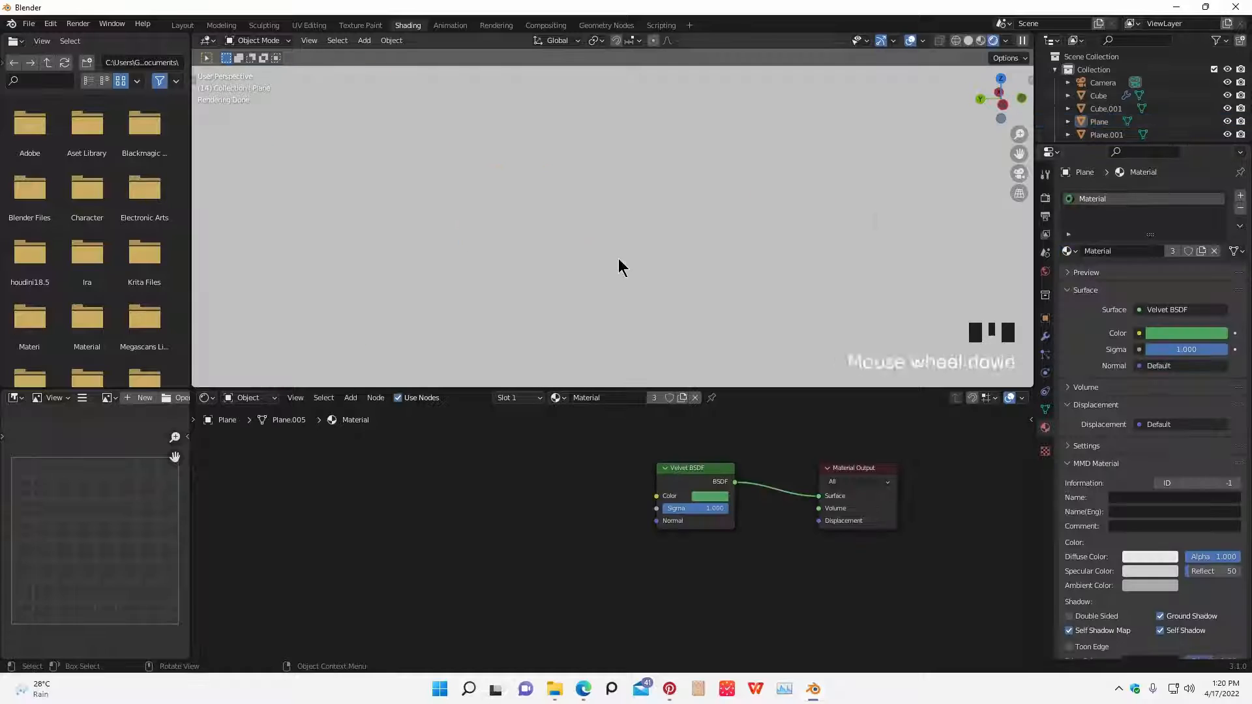
- Lower the Velvet BSDF's Sigma to 0.758 on the draped cloth's material
{"action": "middle_click_drag", "start_coordinate": [617, 268], "coordinate": [607, 274], "text": "shift"}
{"action": "scroll", "coordinate": [607, 273], "scroll_direction": "up", "scroll_amount": 3}
{"action": "left_click_drag", "start_coordinate": [698, 515], "coordinate": [665, 515]}
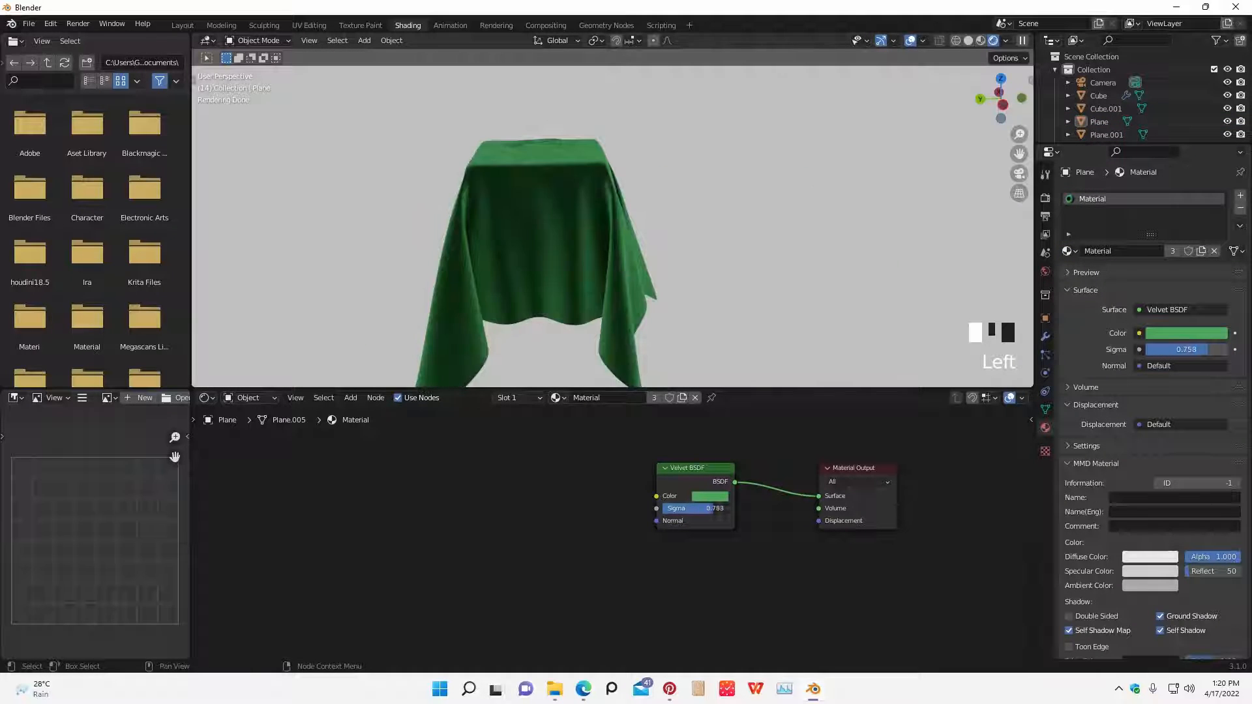
- Examine the draped cloth and the shaded pillows in the rendered preview from several angles
{"action": "middle_click_drag", "start_coordinate": [749, 293], "coordinate": [673, 291]}
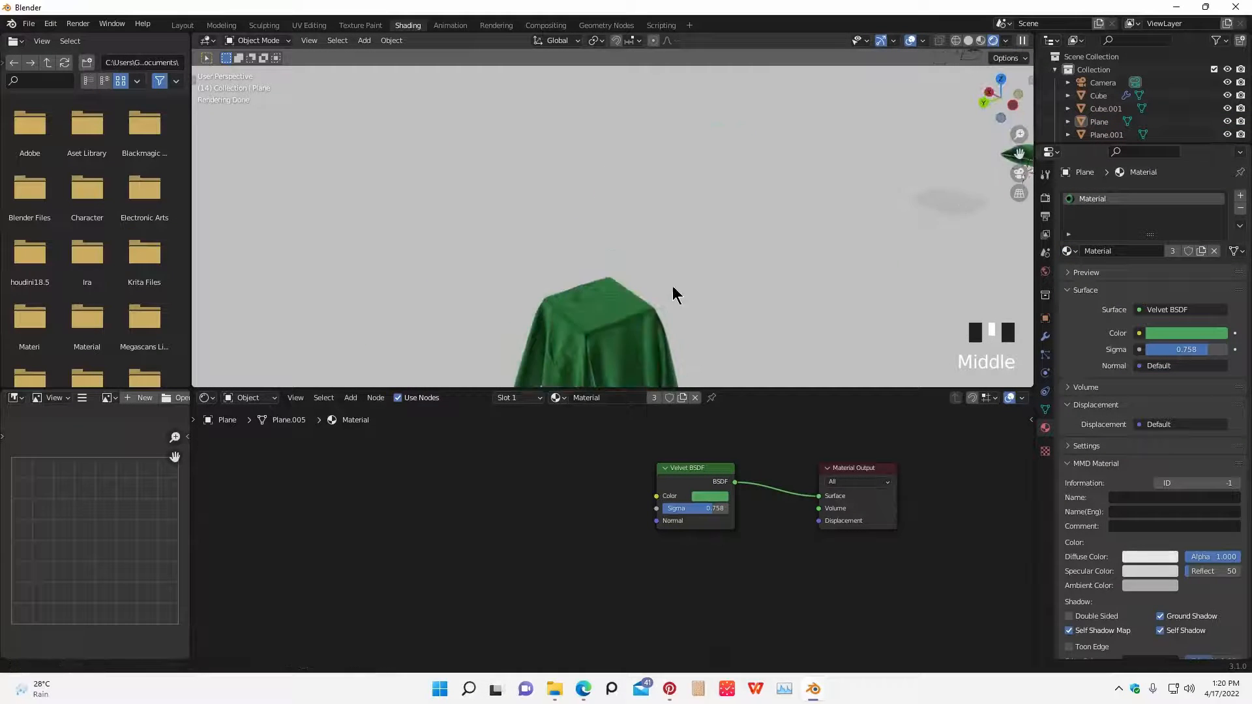
{"action": "scroll", "coordinate": [581, 249], "scroll_direction": "up", "scroll_amount": 3}
{"action": "middle_click_drag", "start_coordinate": [581, 248], "coordinate": [626, 252]}
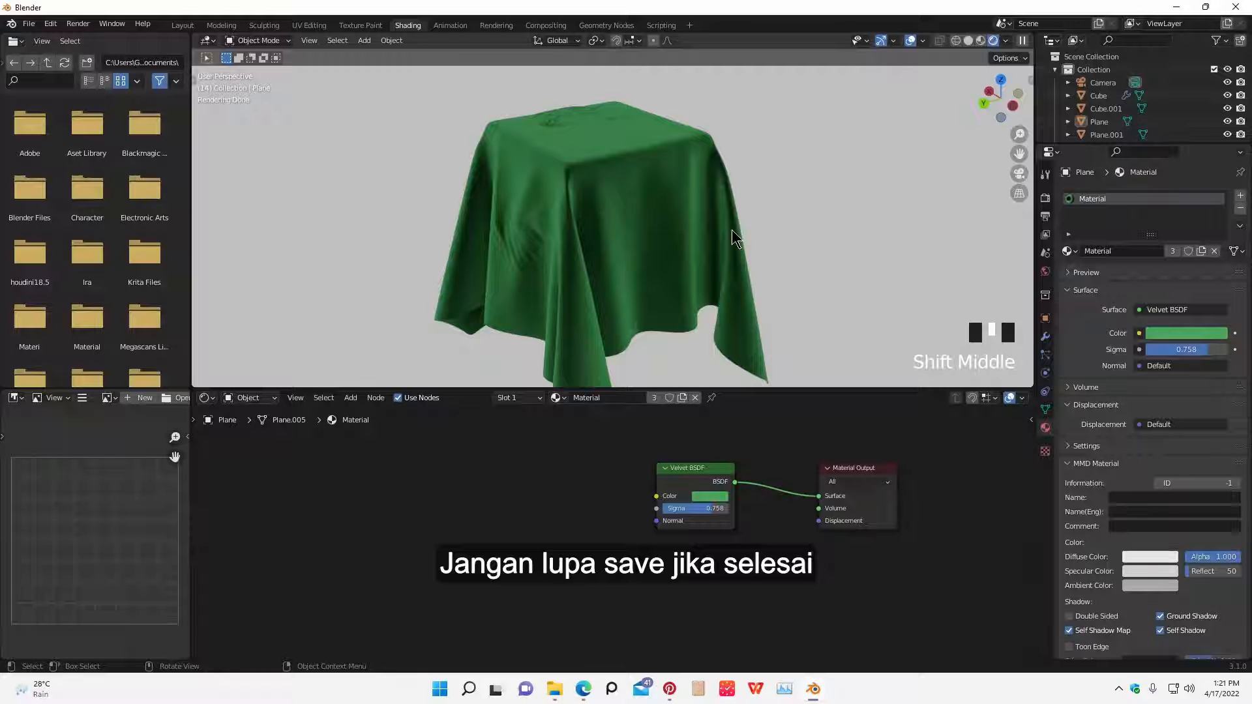
{"action": "scroll", "coordinate": [732, 236], "scroll_direction": "down", "scroll_amount": 2}
{"action": "middle_click_drag", "start_coordinate": [732, 236], "coordinate": [693, 246]}
{"action": "scroll", "coordinate": [692, 245], "scroll_direction": "up", "scroll_amount": 2}
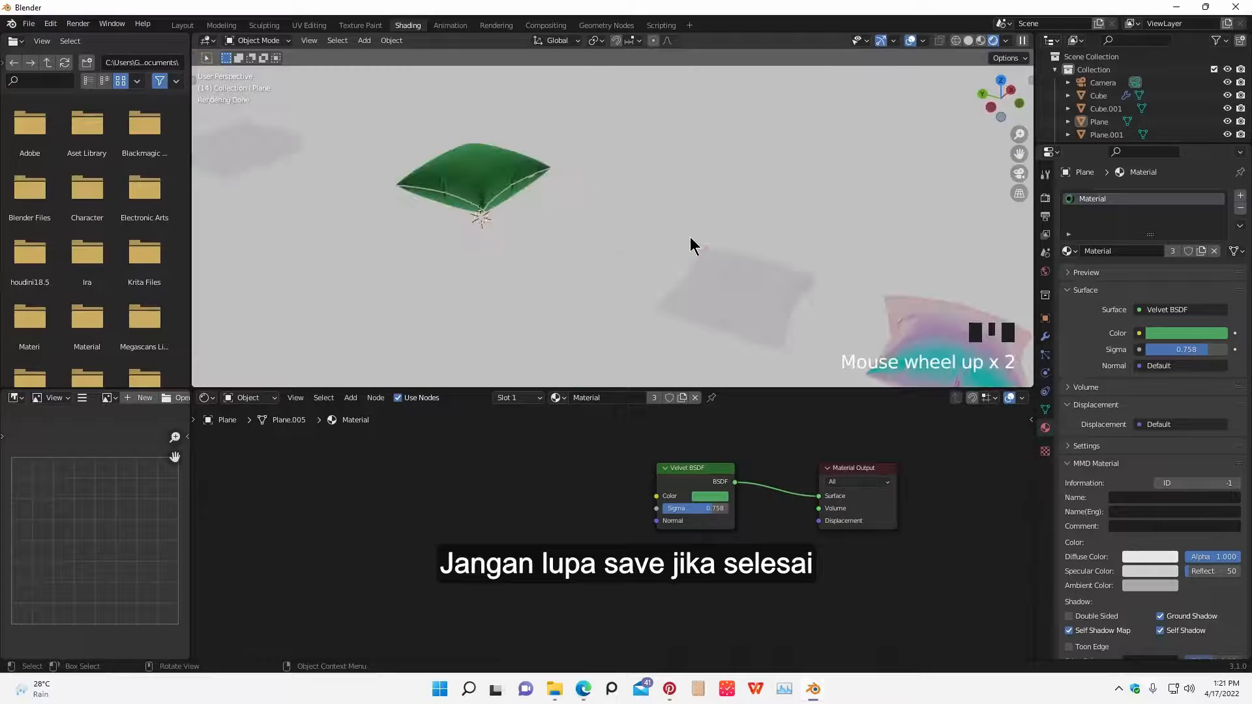
{"action": "scroll", "coordinate": [593, 257], "scroll_direction": "down", "scroll_amount": 2}
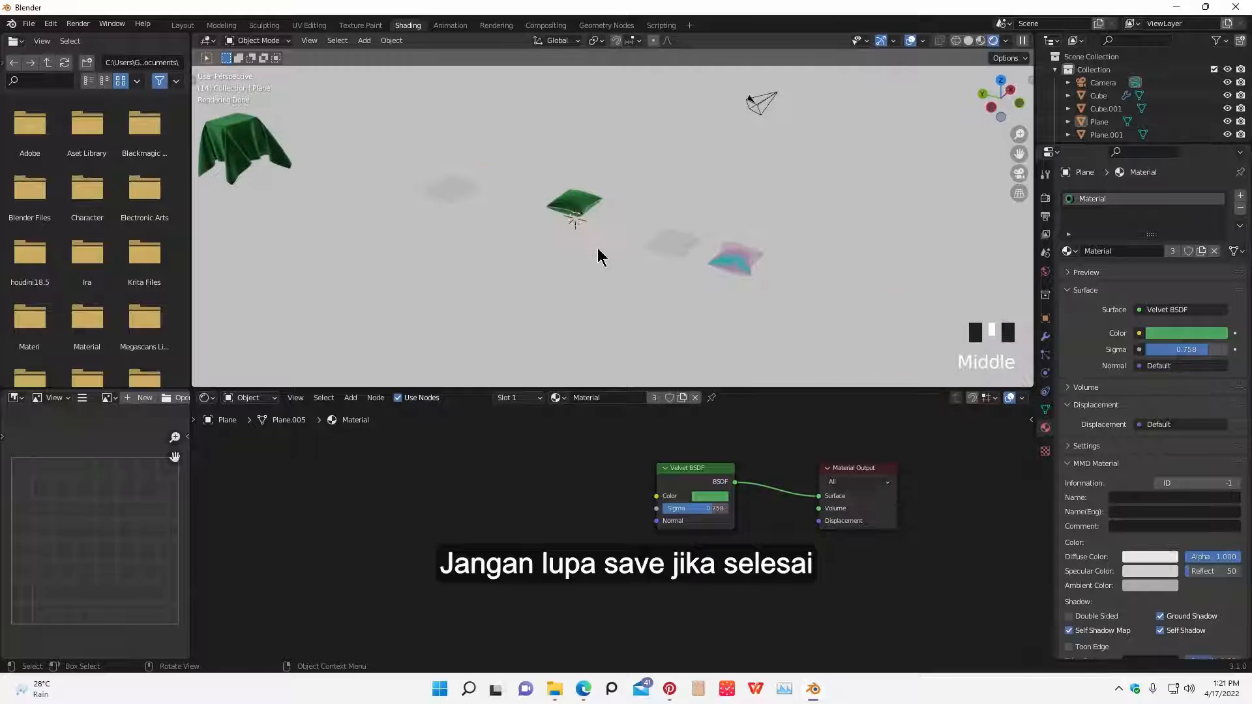
{"action": "left_click", "coordinate": [751, 267]}
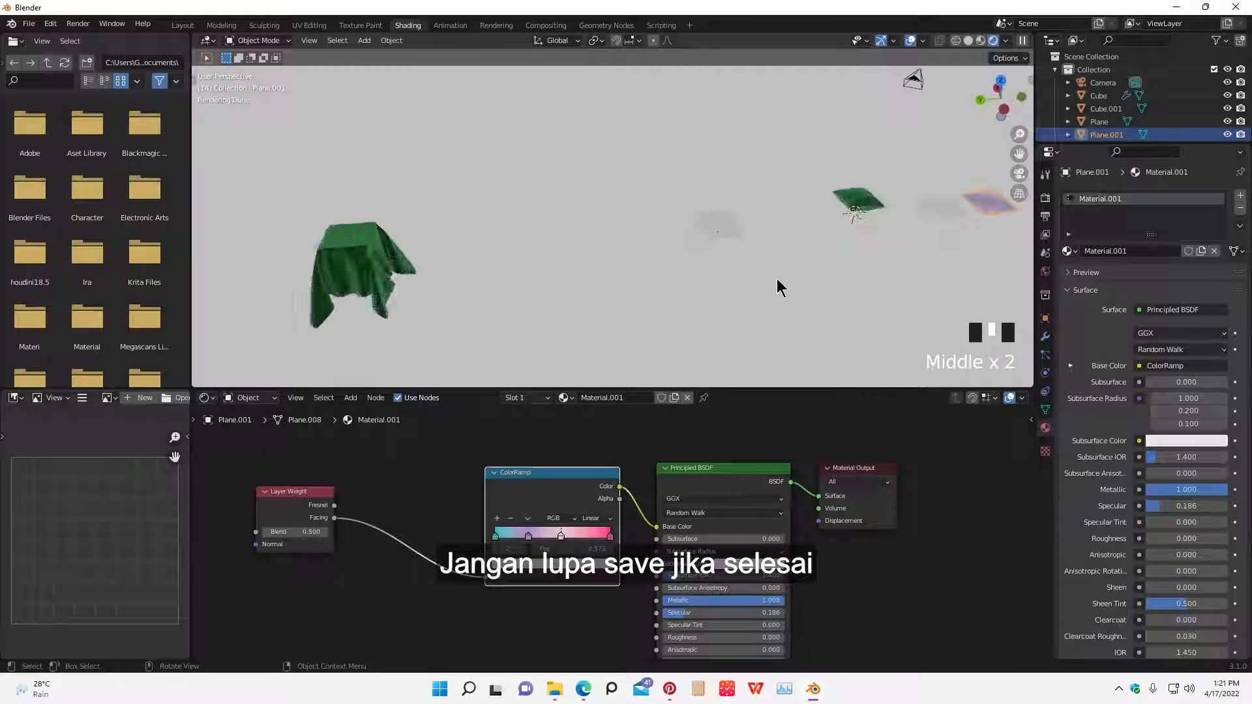